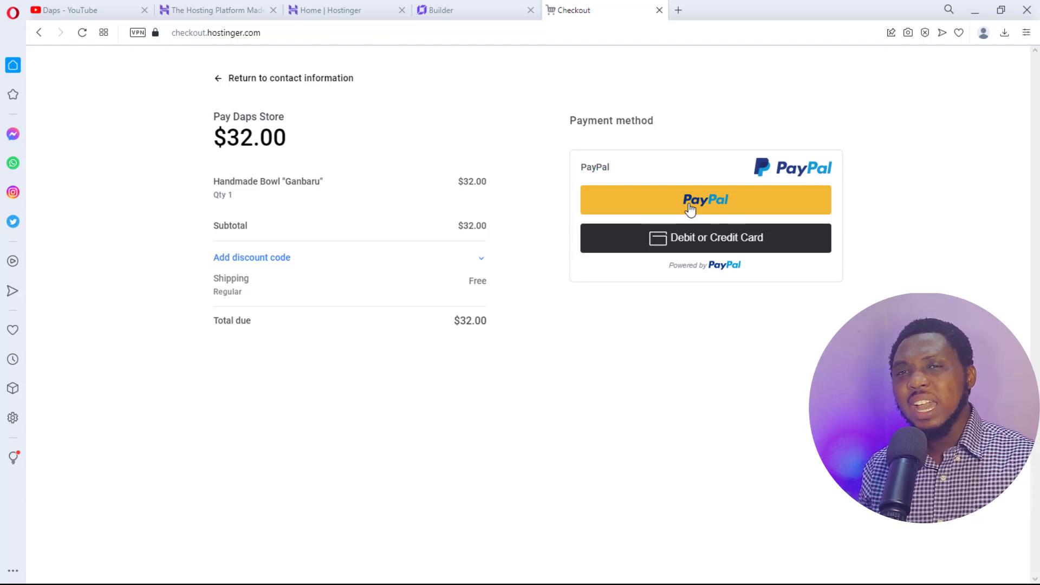
Switch to the website builder and preview the homepage in the mobile layout before returning to the desktop layout
{"action": "left_click", "coordinate": [469, 16]}
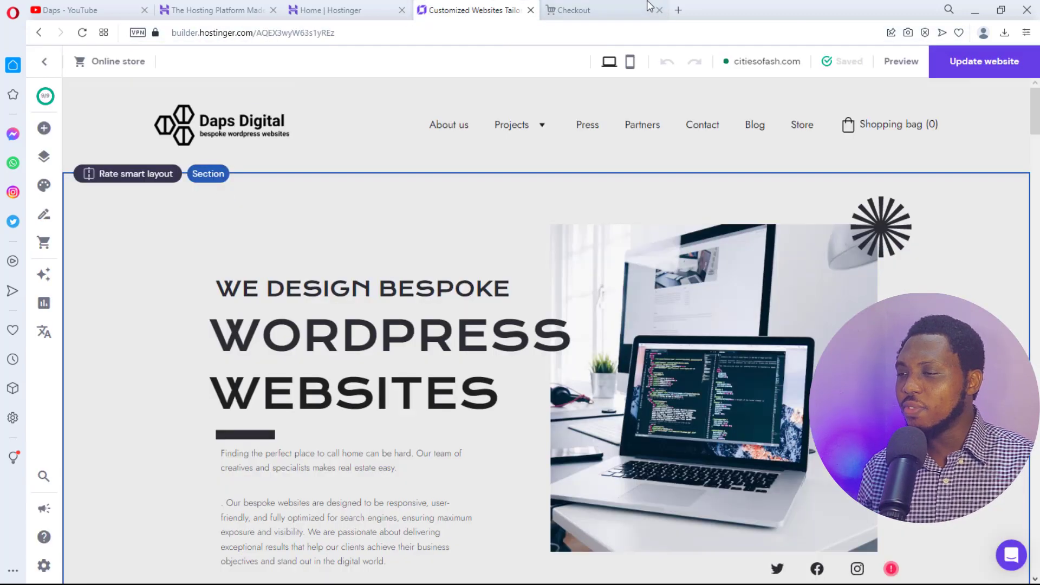
{"action": "left_click", "coordinate": [630, 62]}
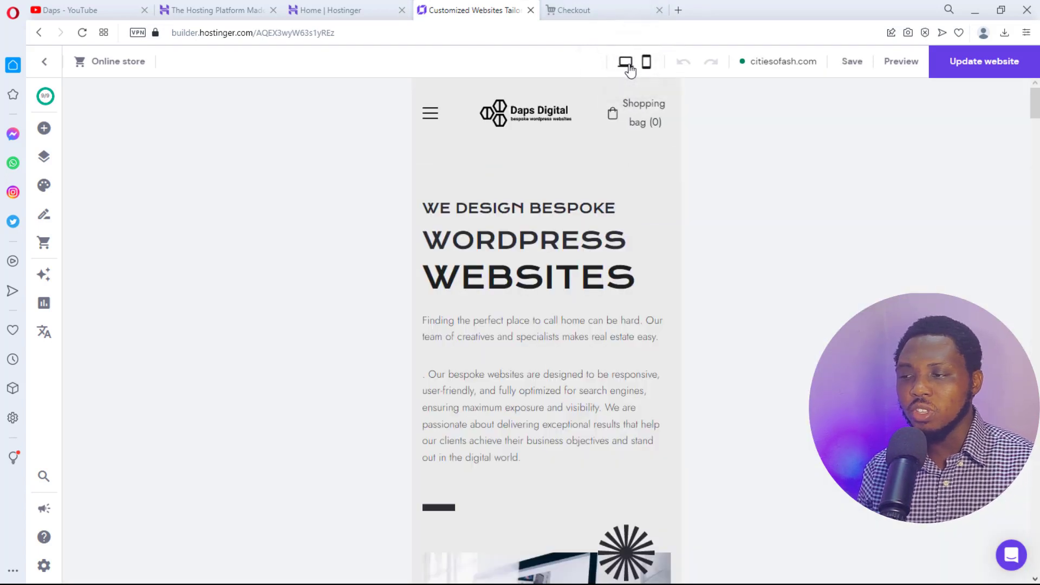
{"action": "left_click", "coordinate": [627, 64]}
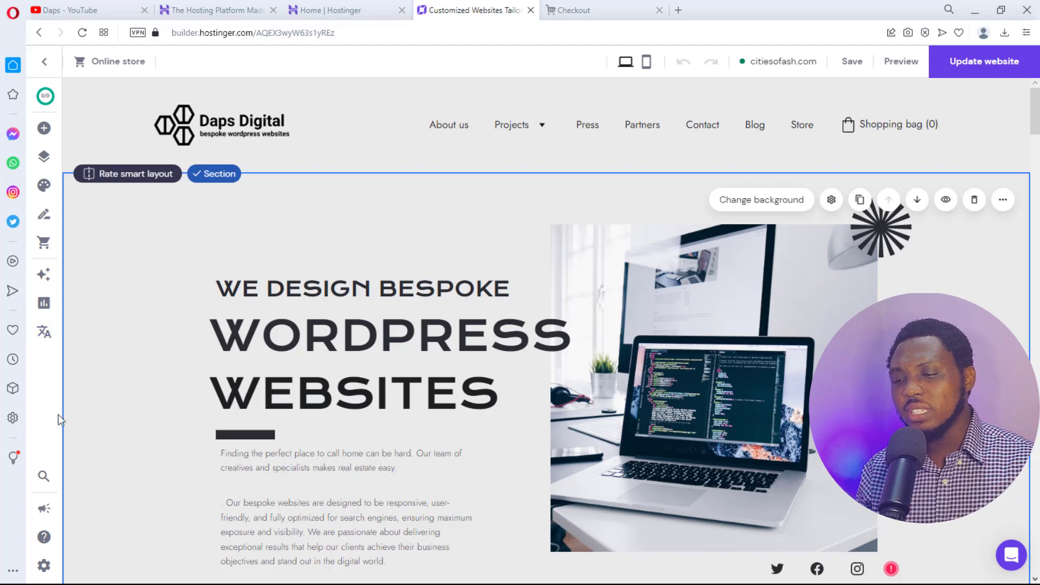
Examine the apps and services offered in the website's Integrations settings, from custom code to Google AdMob
{"action": "left_click", "coordinate": [46, 569]}
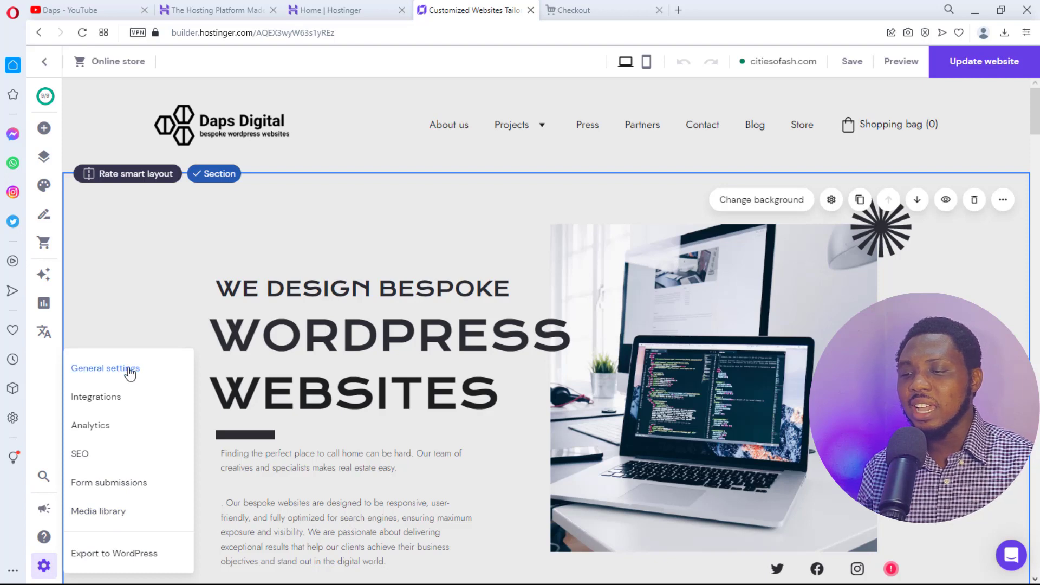
{"action": "left_click", "coordinate": [96, 397]}
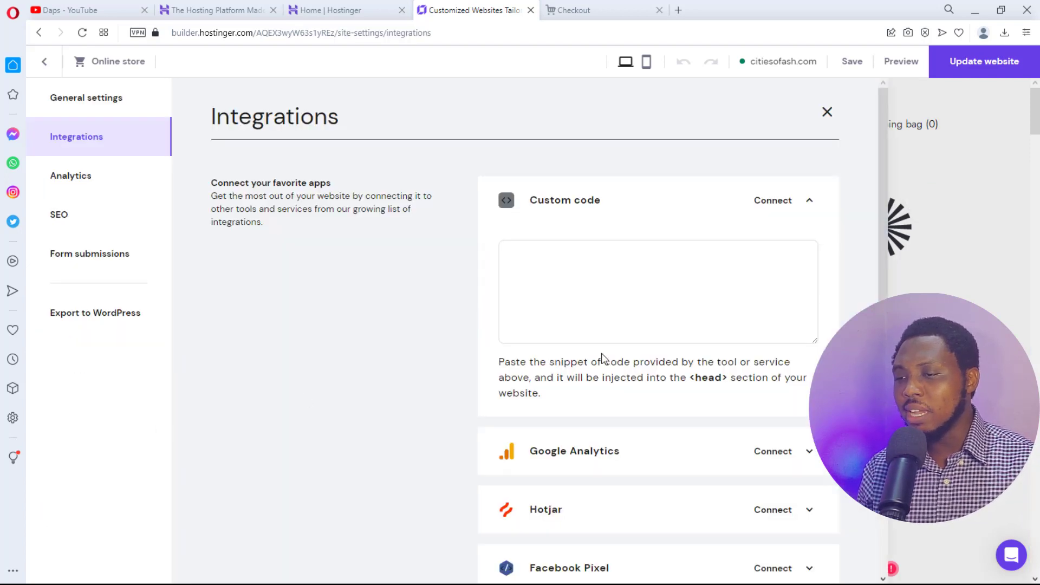
{"action": "scroll", "coordinate": [623, 411], "scroll_direction": "down", "scroll_amount": 2}
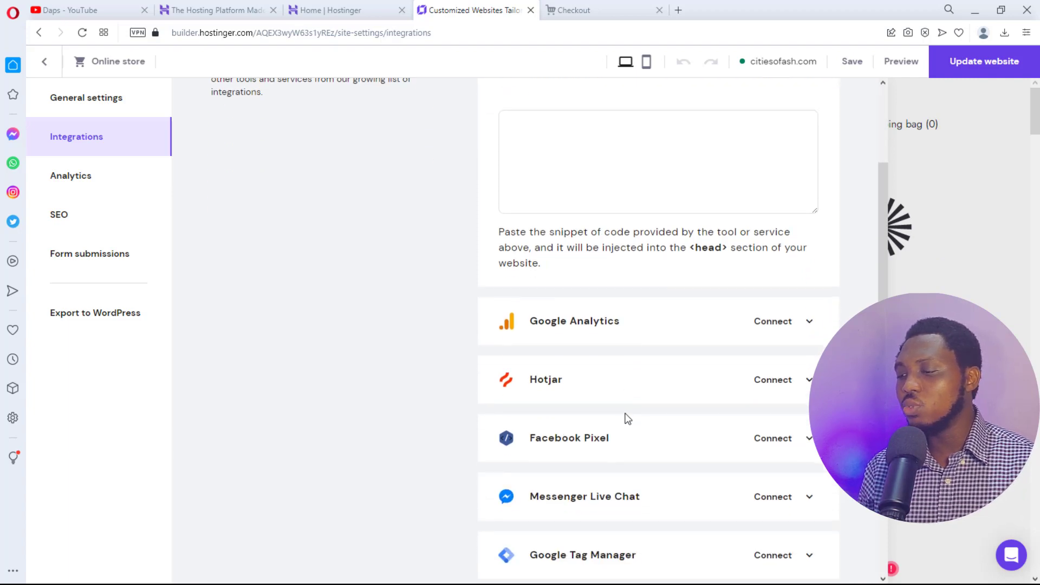
{"action": "scroll", "coordinate": [623, 410], "scroll_direction": "down", "scroll_amount": 2}
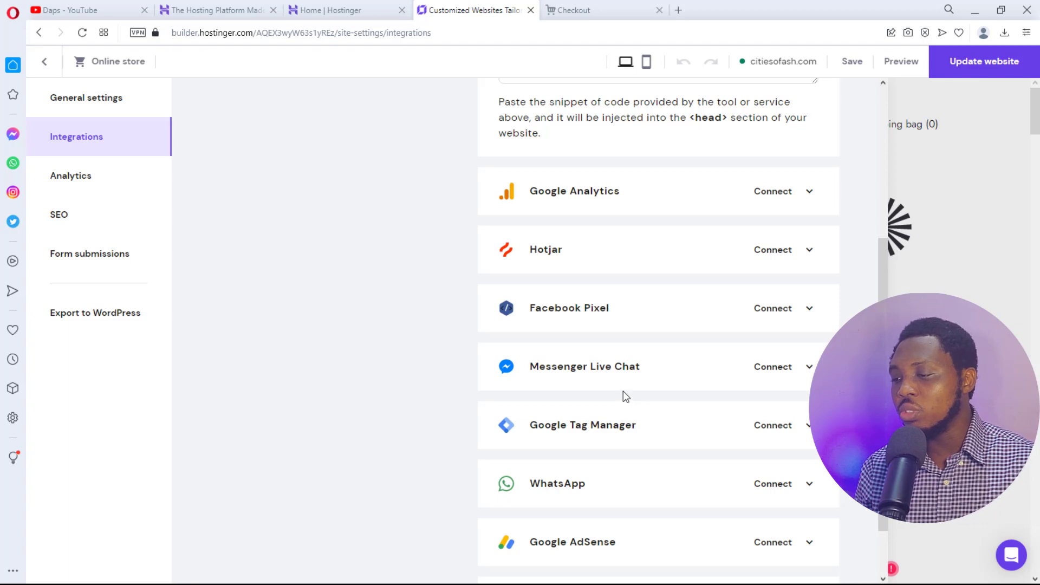
{"action": "scroll", "coordinate": [626, 400], "scroll_direction": "down", "scroll_amount": 1}
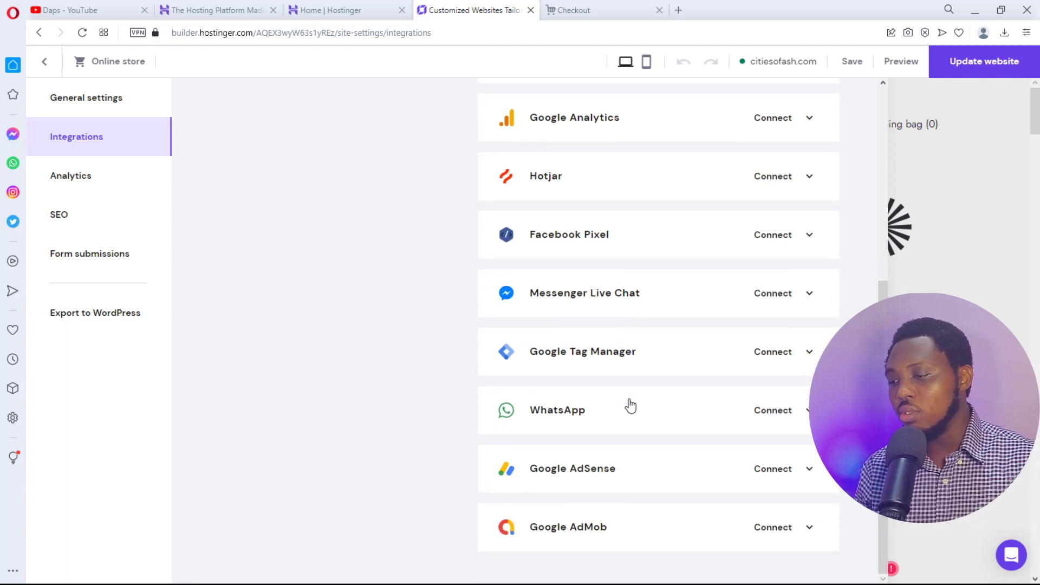
Examine the website's SEO settings, including quick links and per-page opportunities, and reopen the site settings options
{"action": "left_click", "coordinate": [94, 219]}
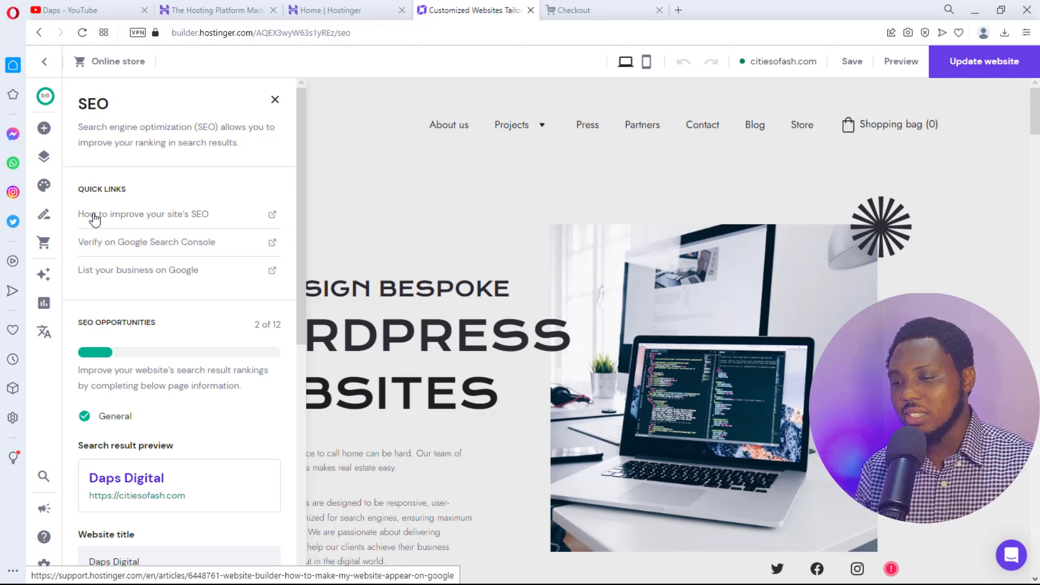
{"action": "scroll", "coordinate": [204, 251], "scroll_direction": "down", "scroll_amount": 5}
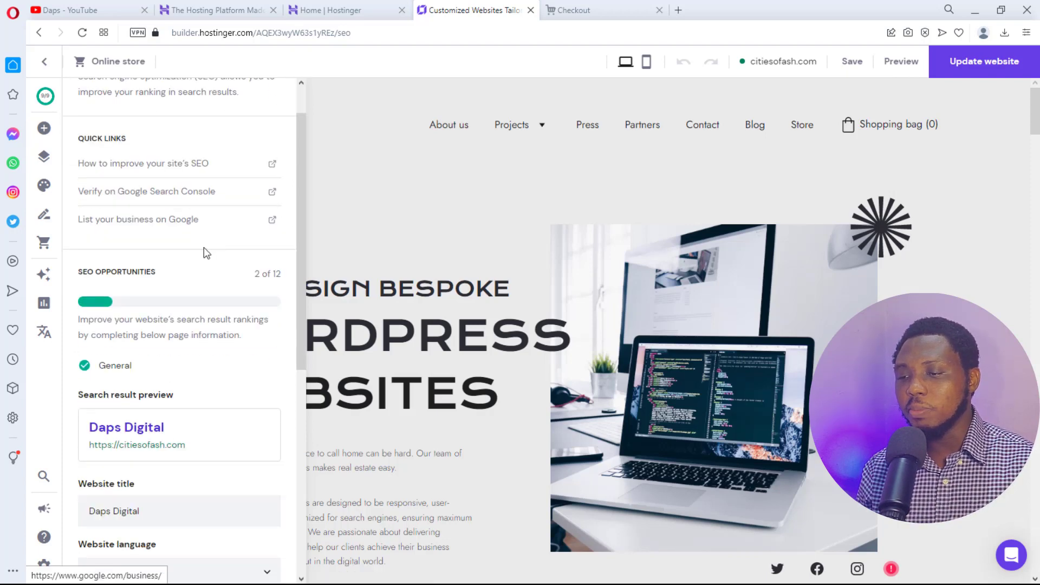
{"action": "scroll", "coordinate": [203, 273], "scroll_direction": "down", "scroll_amount": 4}
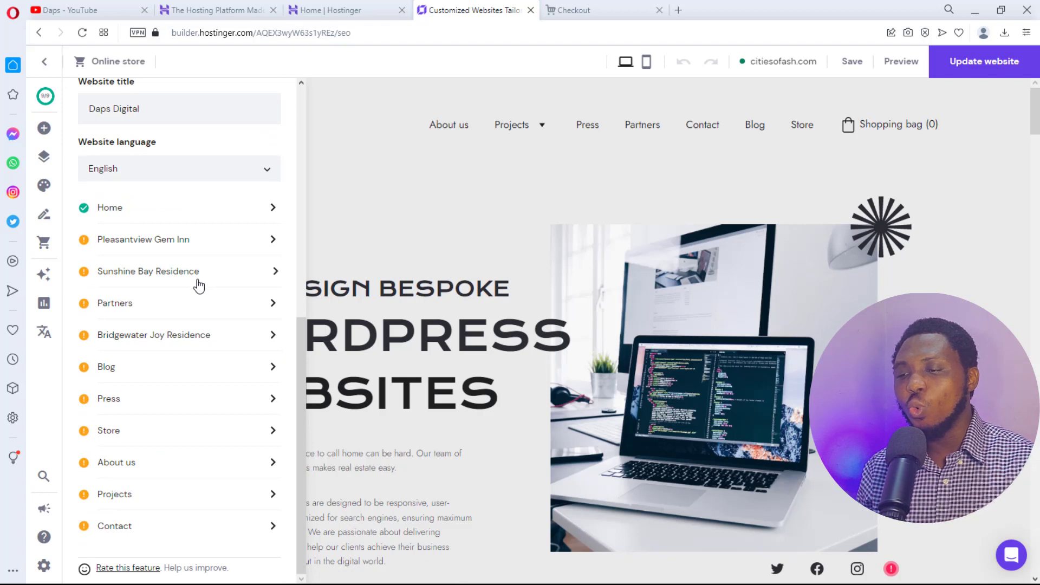
{"action": "scroll", "coordinate": [198, 285], "scroll_direction": "up", "scroll_amount": 9}
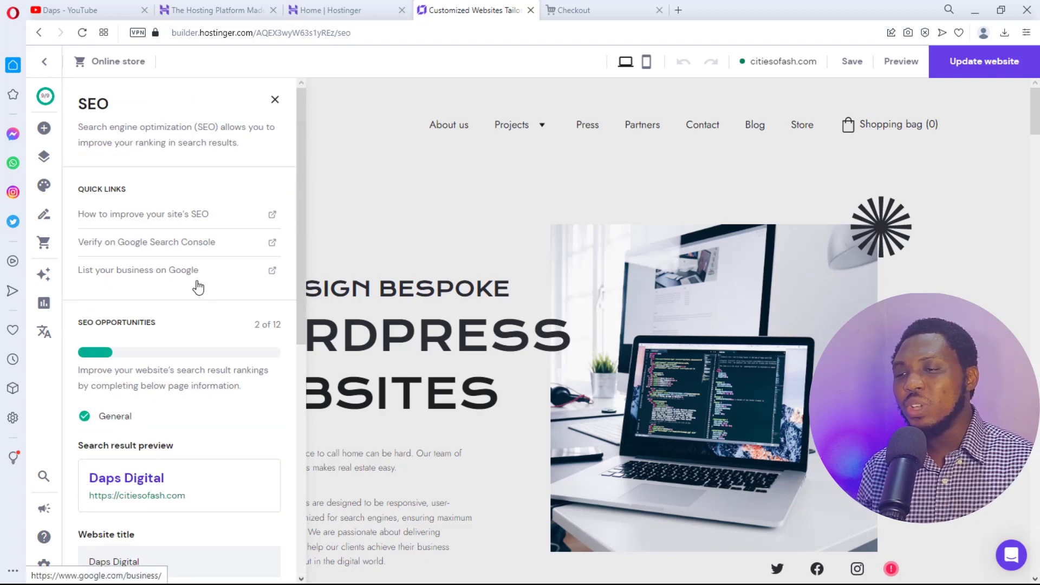
{"action": "left_click", "coordinate": [275, 100]}
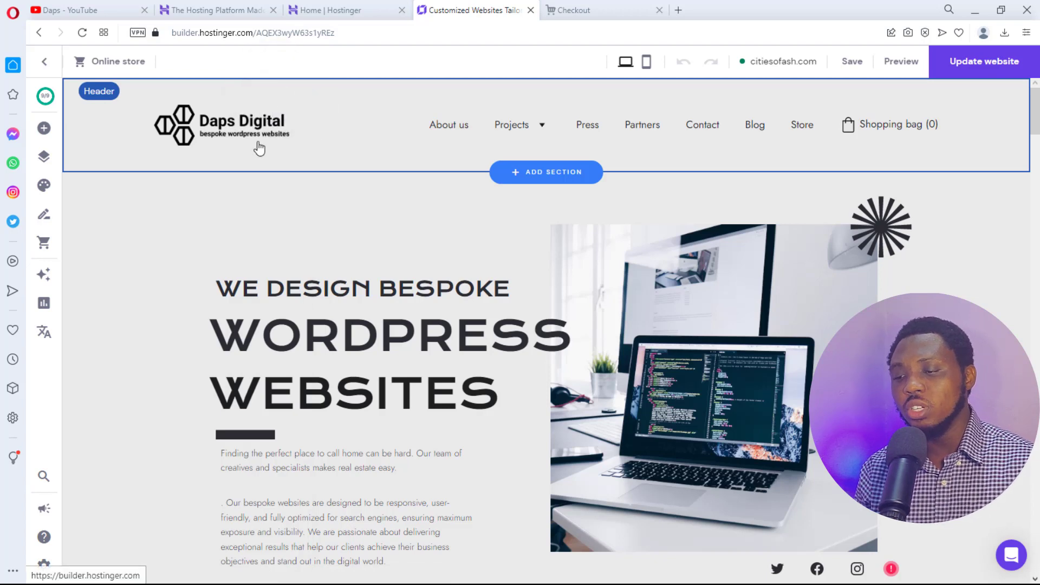
{"action": "left_click", "coordinate": [45, 565]}
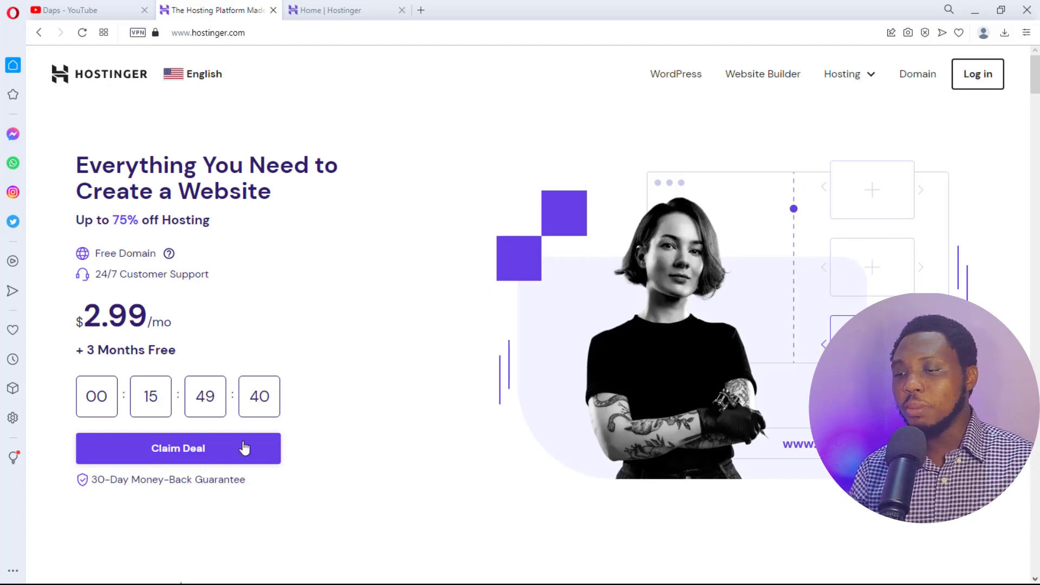
Add the Premium web hosting plan to the cart and review the 48-month order's payment summary
{"action": "left_click", "coordinate": [200, 454]}
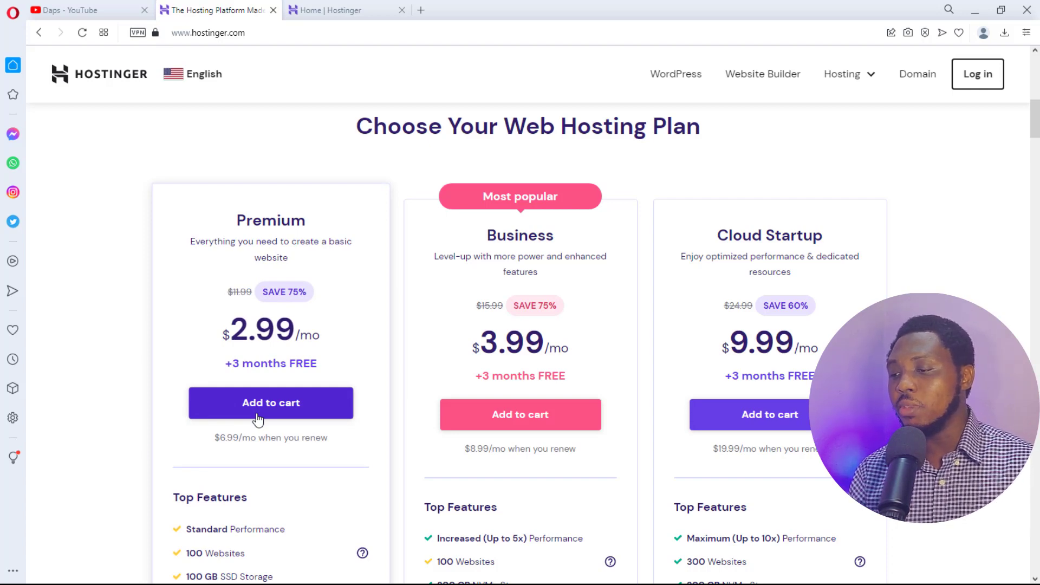
{"action": "left_click", "coordinate": [257, 409]}
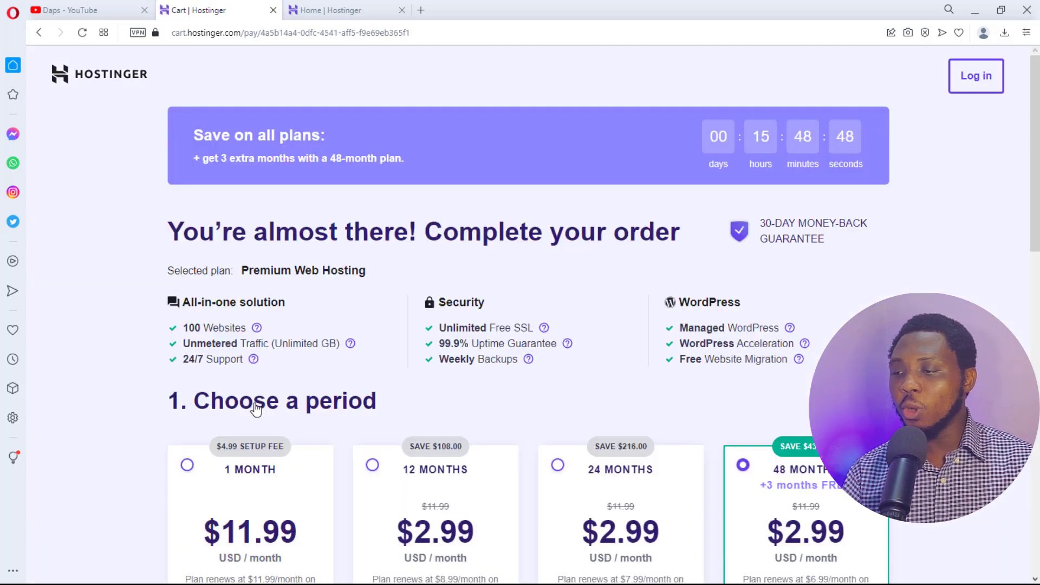
{"action": "scroll", "coordinate": [470, 332], "scroll_direction": "down", "scroll_amount": 3}
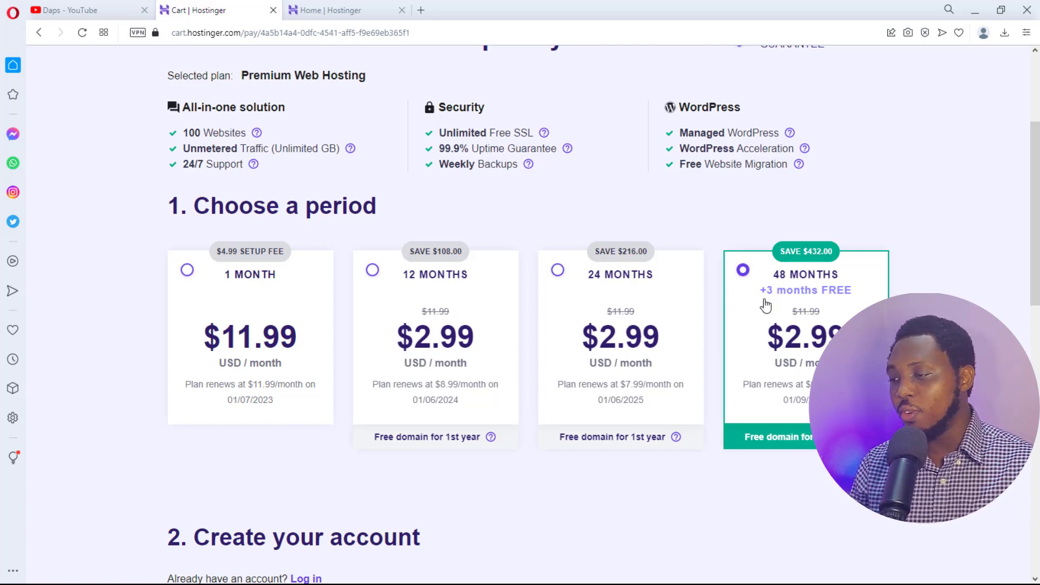
{"action": "scroll", "coordinate": [463, 335], "scroll_direction": "down", "scroll_amount": 10}
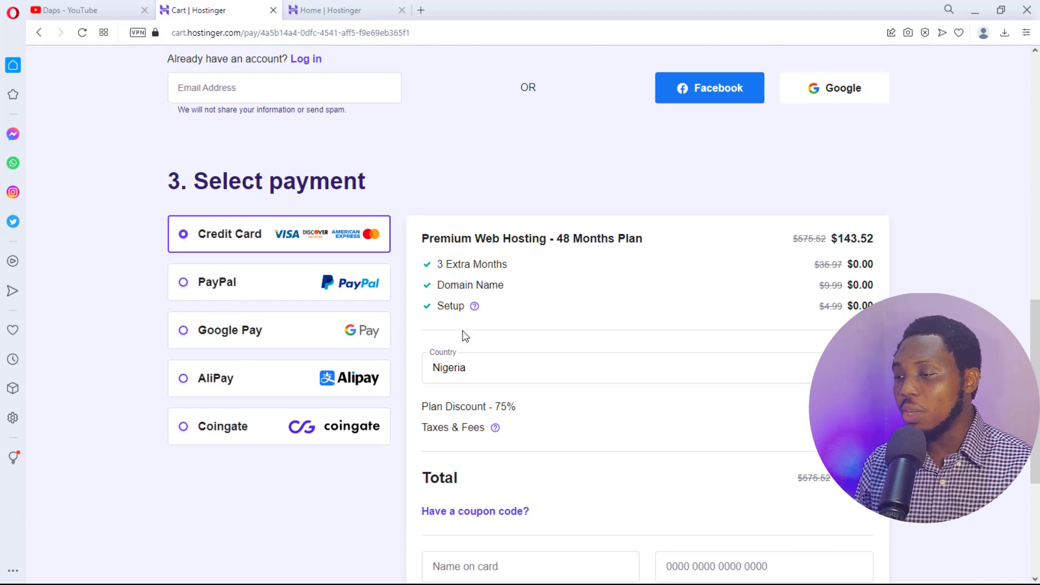
{"action": "scroll", "coordinate": [463, 335], "scroll_direction": "down", "scroll_amount": 1}
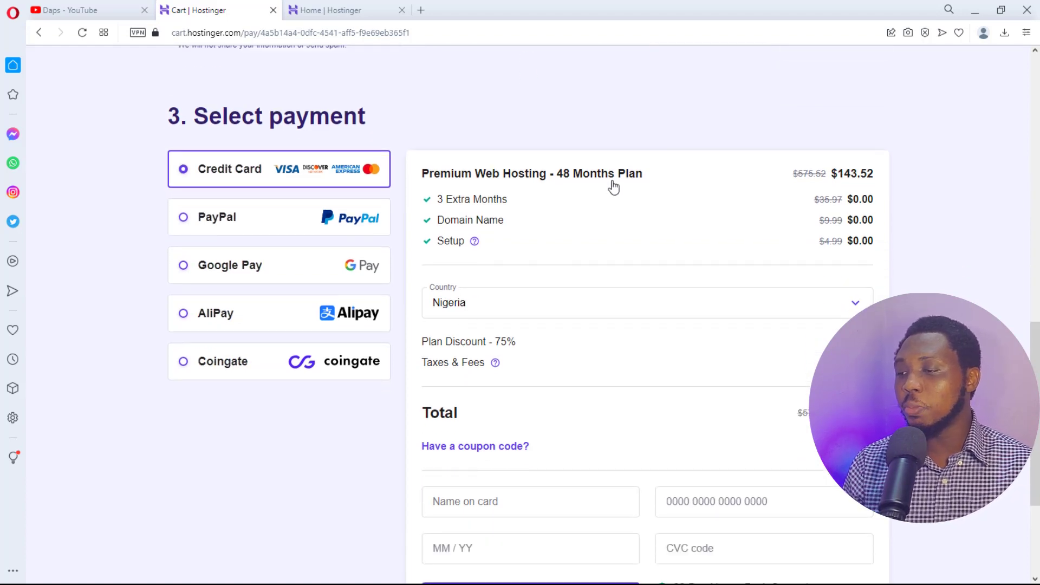
{"action": "scroll", "coordinate": [746, 239], "scroll_direction": "down", "scroll_amount": 3}
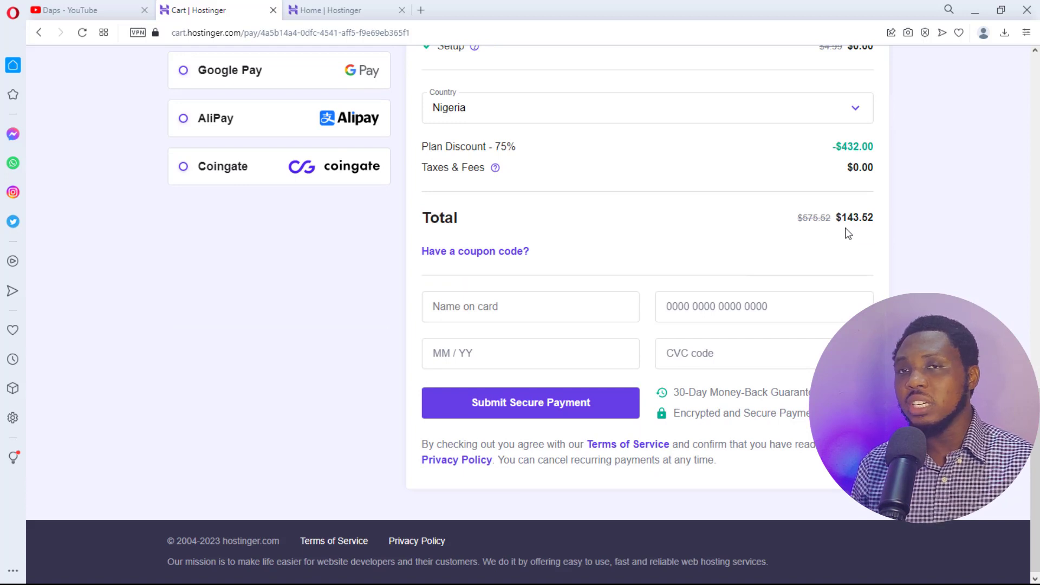
{"action": "scroll", "coordinate": [848, 233], "scroll_direction": "up", "scroll_amount": 1}
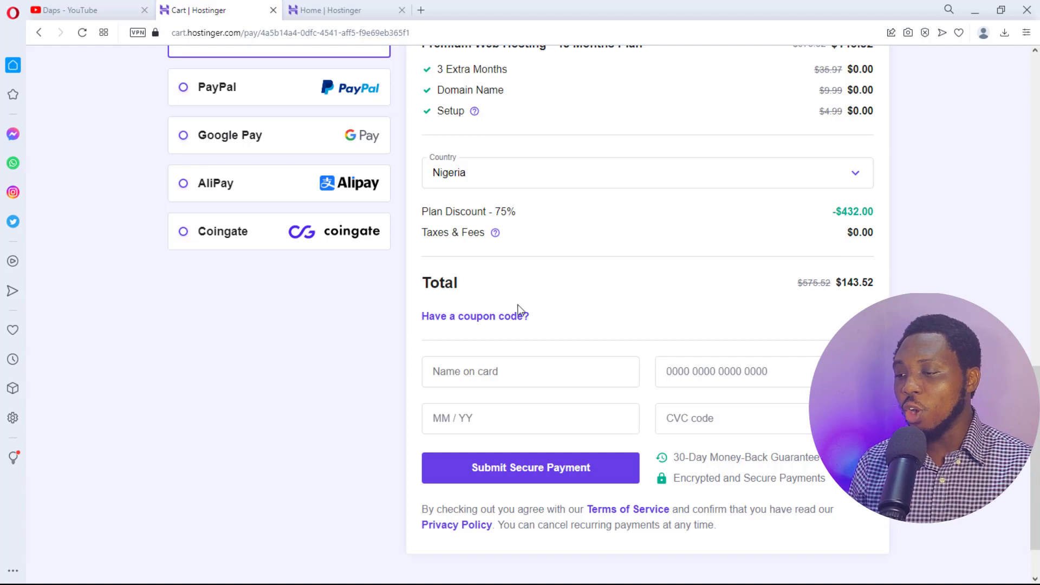
Apply the coupon code DAPS to the hosting order
{"action": "left_click", "coordinate": [488, 317]}
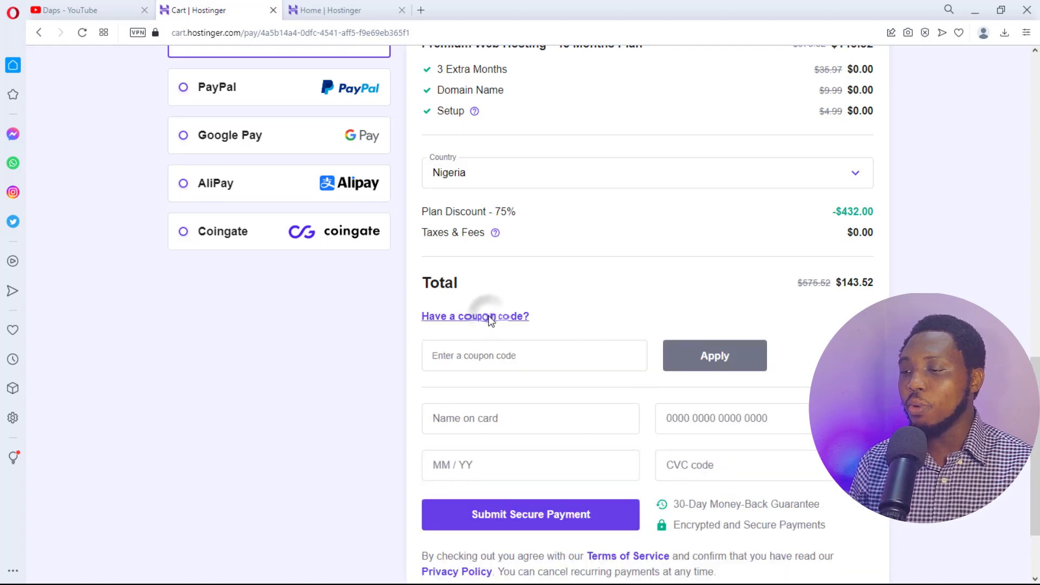
{"action": "left_click", "coordinate": [482, 352]}
{"action": "type", "text": "DA"}
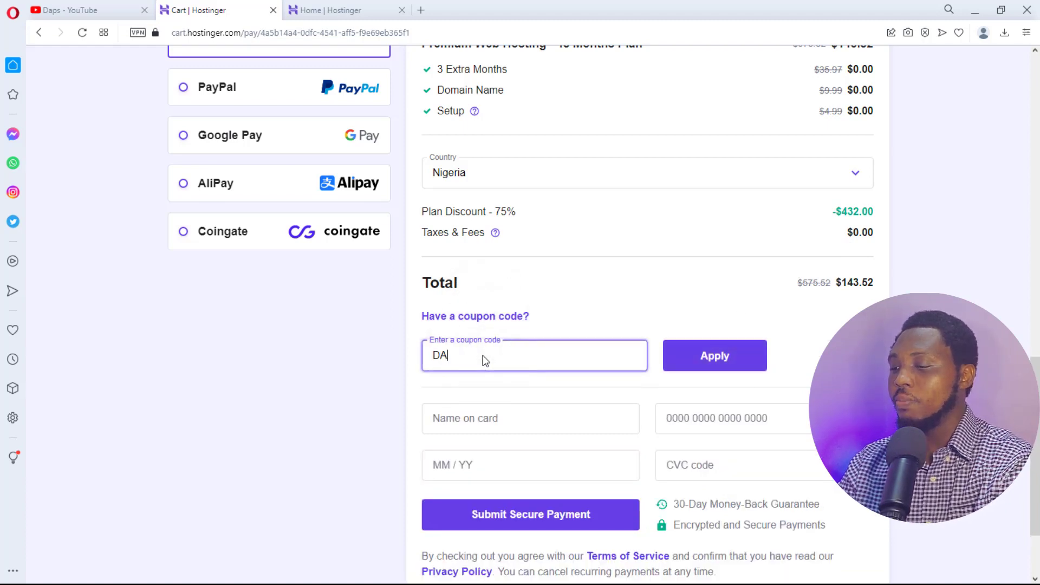
{"action": "type", "text": "PS"}
{"action": "left_click", "coordinate": [725, 361]}
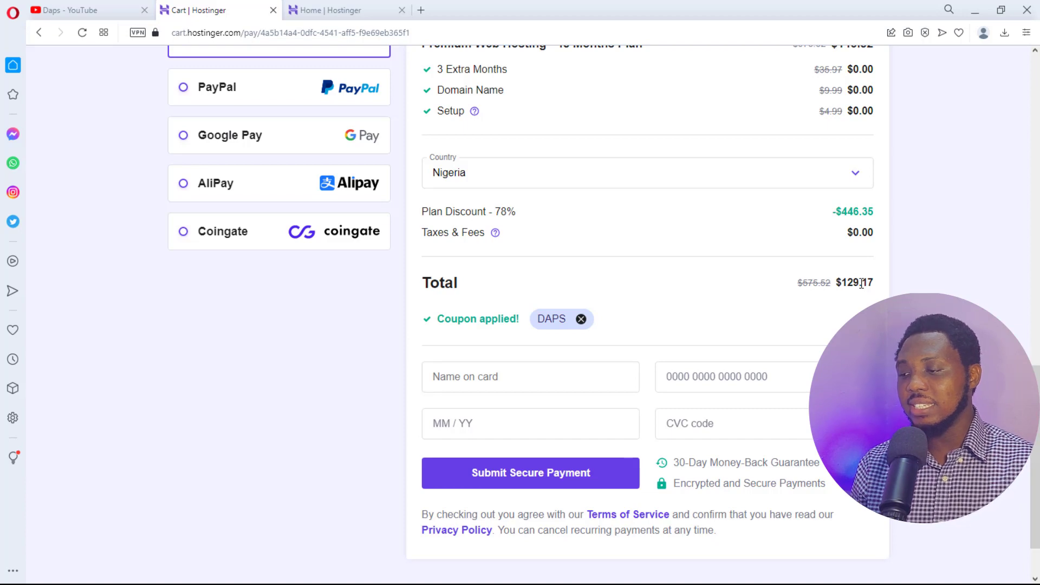
Review the order's billing periods, account creation options and payment methods with the coupon applied
{"action": "scroll", "coordinate": [828, 324], "scroll_direction": "up", "scroll_amount": 12}
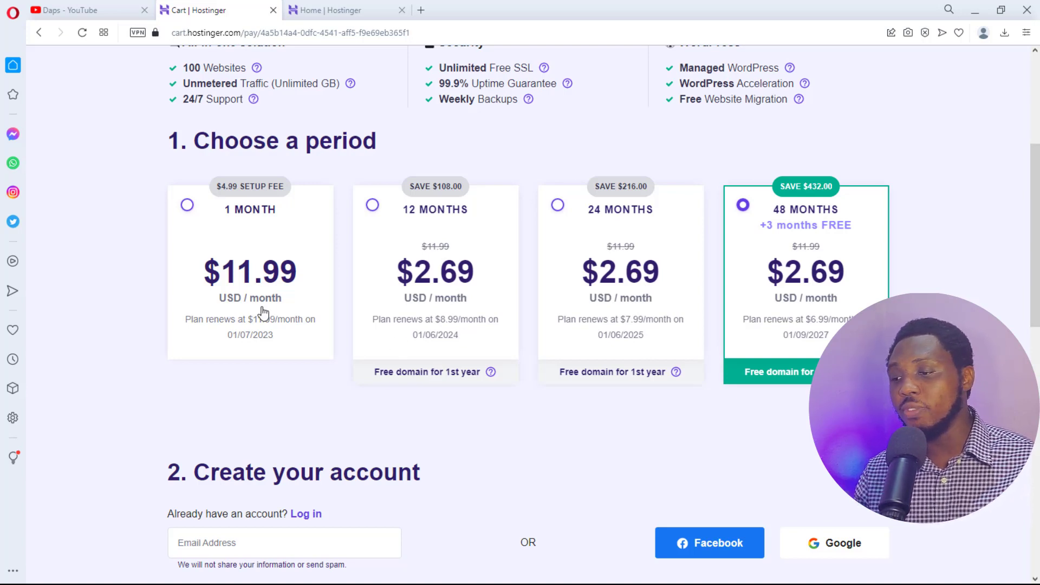
{"action": "scroll", "coordinate": [731, 258], "scroll_direction": "down", "scroll_amount": 1}
{"action": "scroll", "coordinate": [726, 254], "scroll_direction": "down", "scroll_amount": 6}
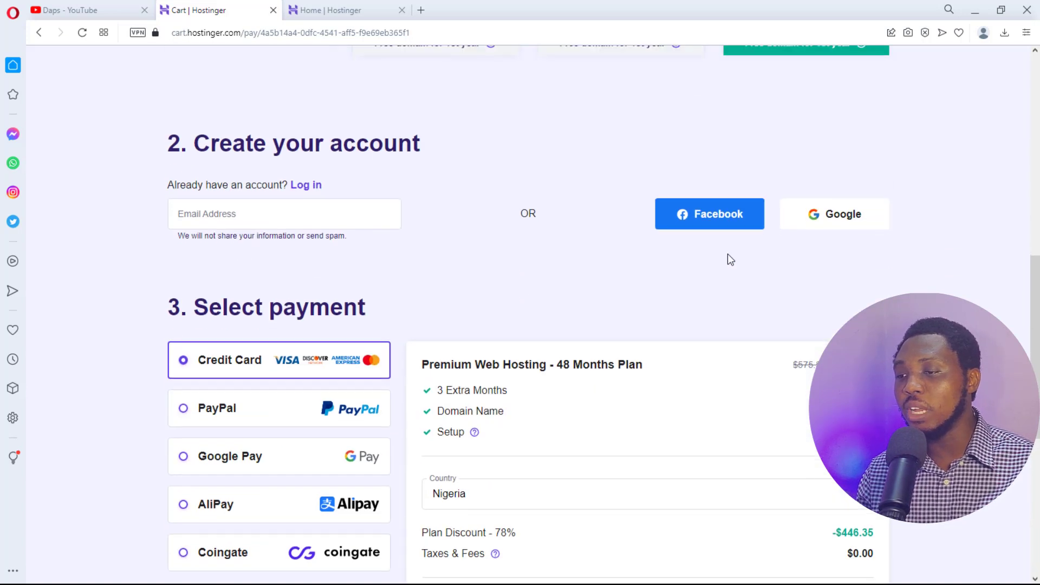
{"action": "scroll", "coordinate": [727, 254], "scroll_direction": "up", "scroll_amount": 1}
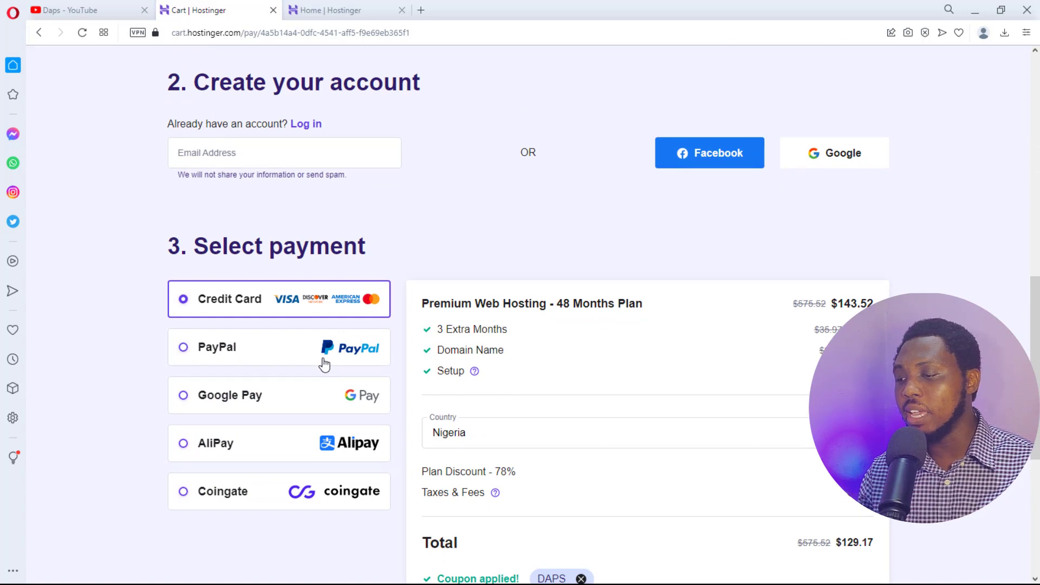
{"action": "scroll", "coordinate": [325, 364], "scroll_direction": "down", "scroll_amount": 5}
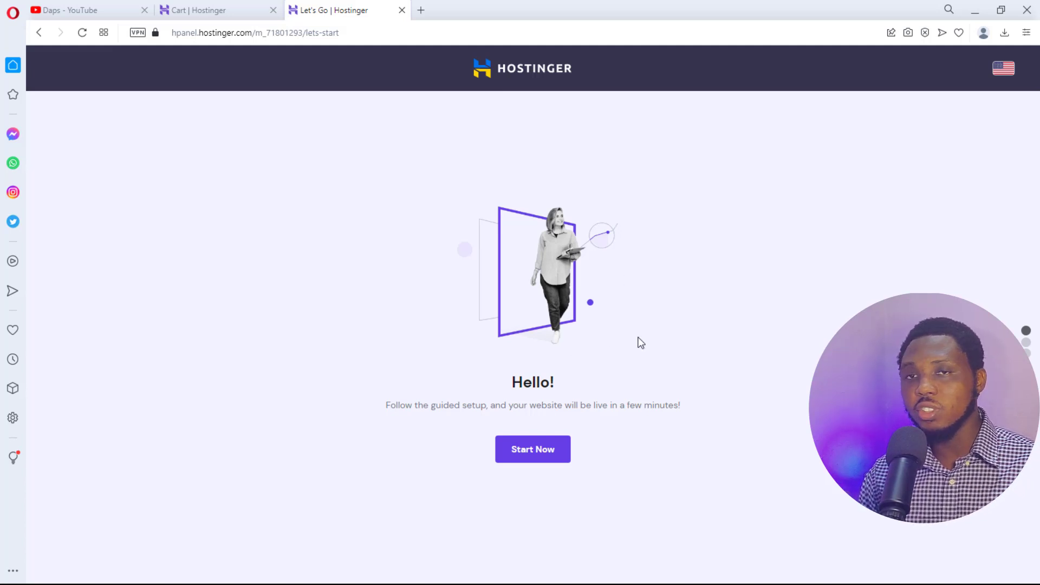
Start the guided setup for a new website using Hostinger Builder with AI as the platform
{"action": "left_click", "coordinate": [522, 453]}
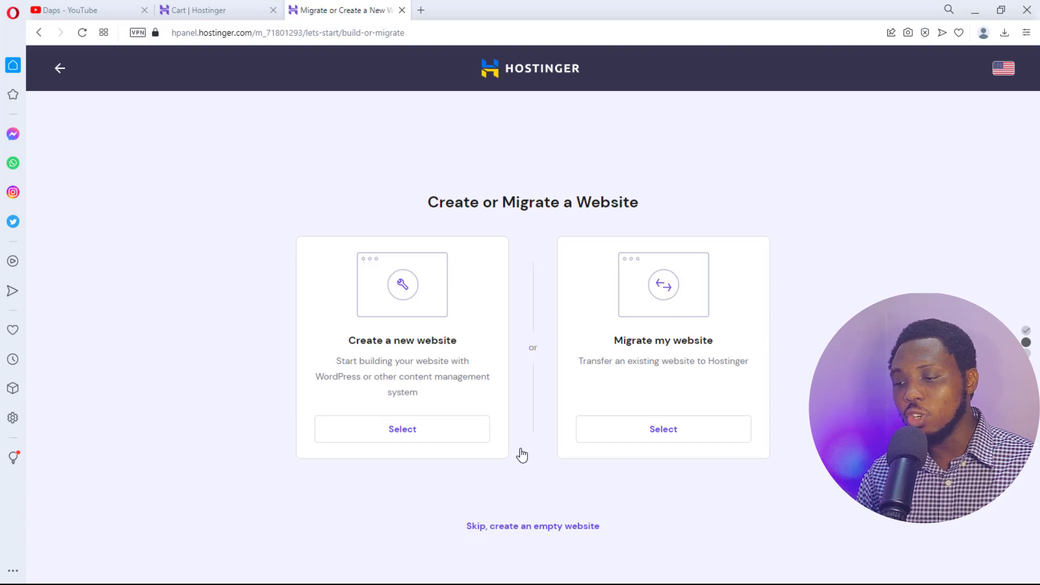
{"action": "left_click", "coordinate": [430, 427]}
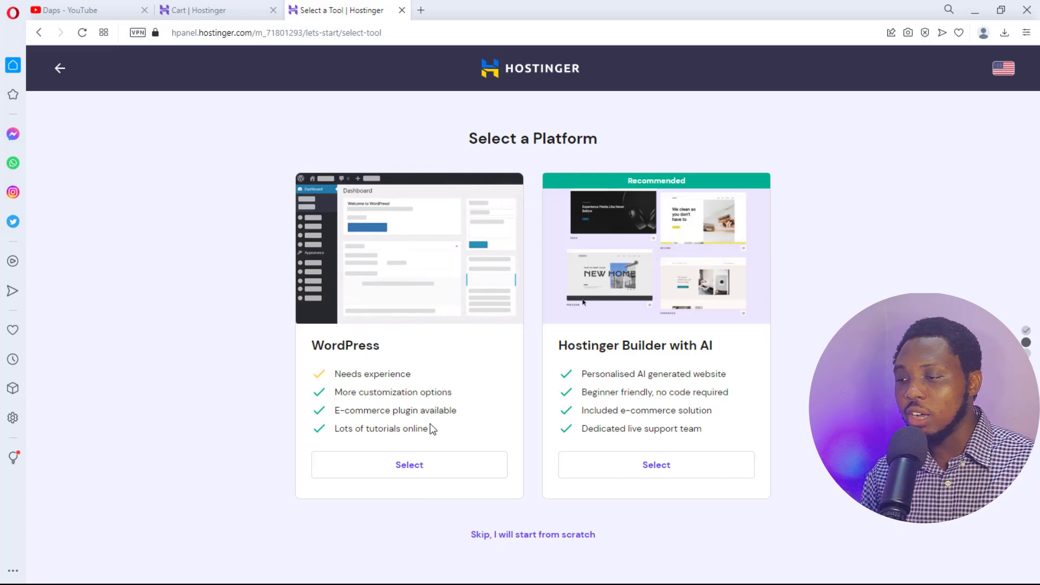
{"action": "left_click", "coordinate": [662, 470]}
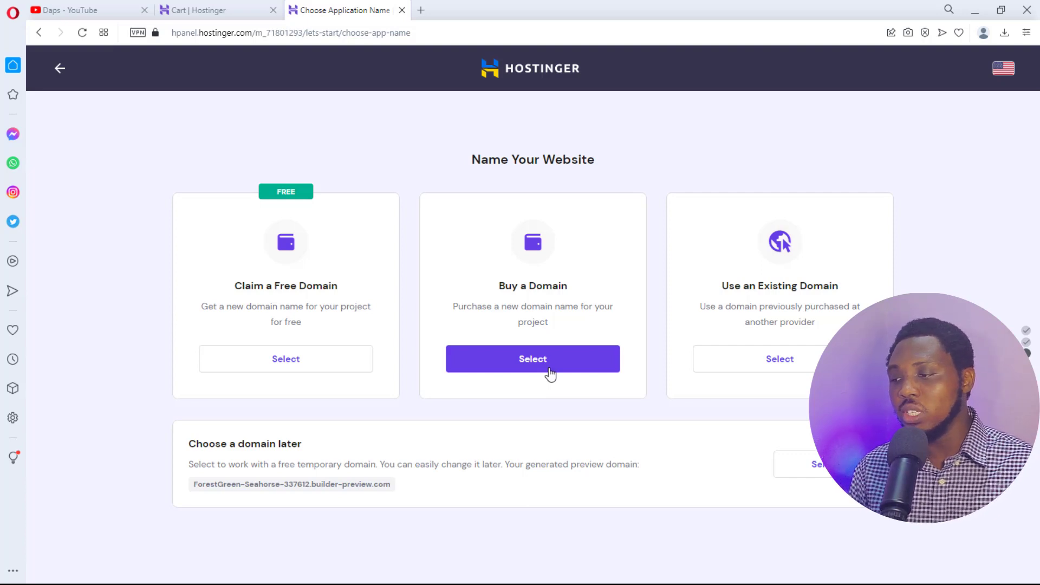
Choose to claim a free domain and try the name dapsdev with the .com extension
{"action": "left_click", "coordinate": [775, 352]}
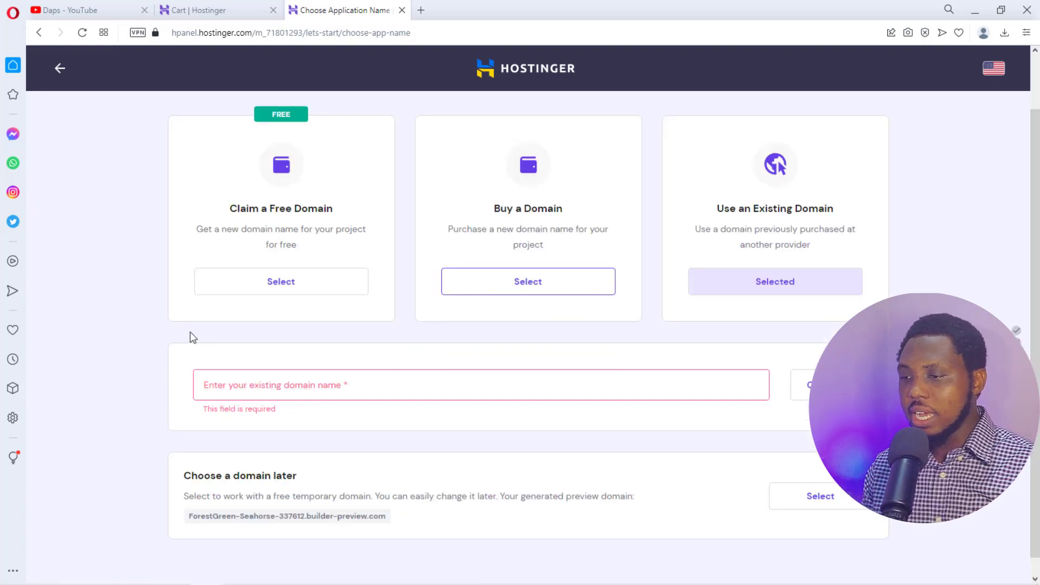
{"action": "left_click", "coordinate": [289, 282]}
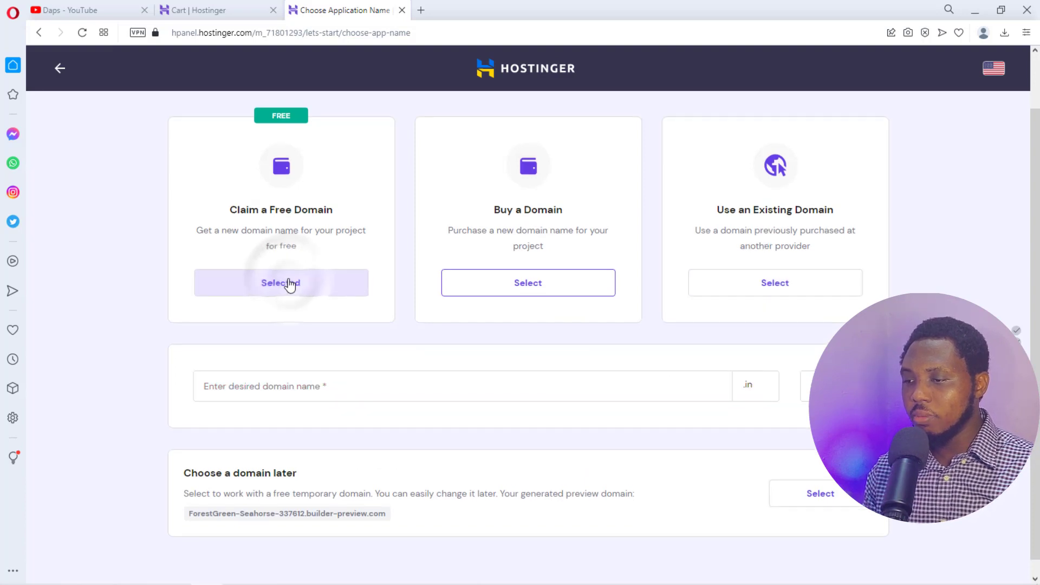
{"action": "left_click", "coordinate": [295, 451]}
{"action": "type", "text": "dapsdev"}
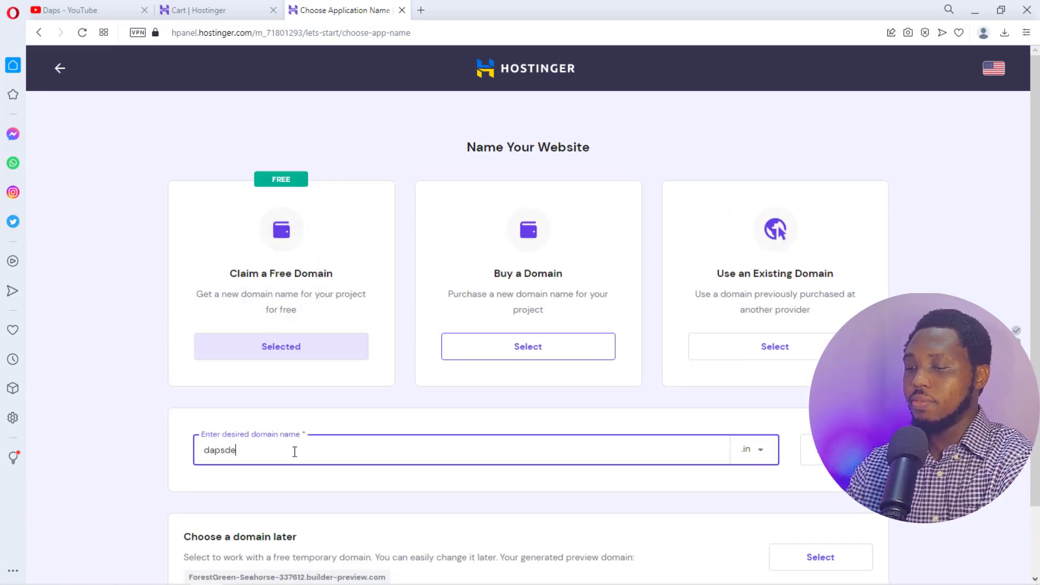
{"action": "left_click", "coordinate": [761, 450]}
{"action": "left_click", "coordinate": [668, 535]}
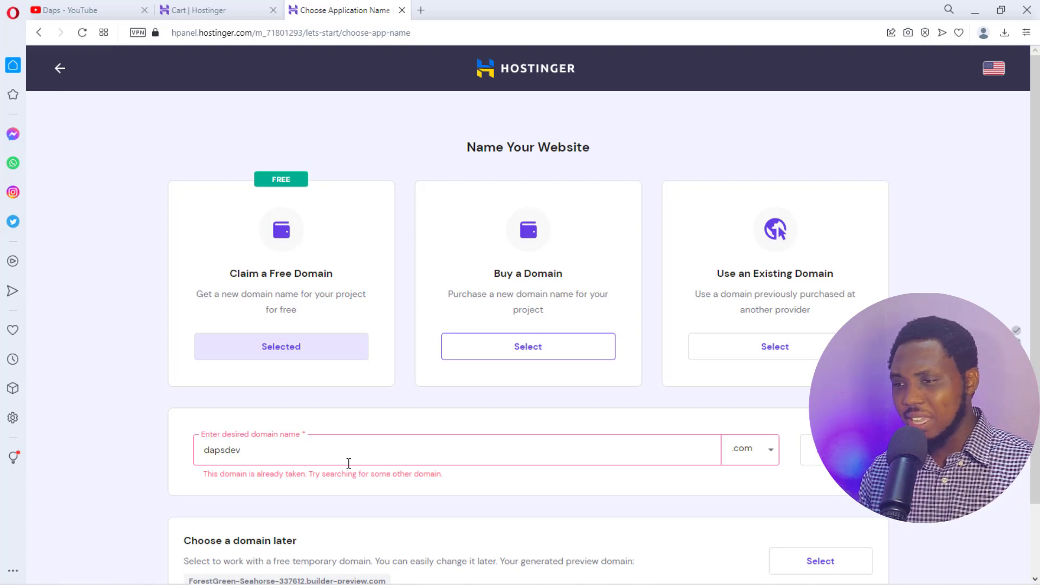
Change the desired free domain name to dapsbrook with the .com extension and check its availability
{"action": "left_click", "coordinate": [256, 446]}
{"action": "key", "text": "BackSpace"}
{"action": "key", "text": "BackSpace"}
{"action": "key", "text": "BackSpace"}
{"action": "type", "text": "br"}
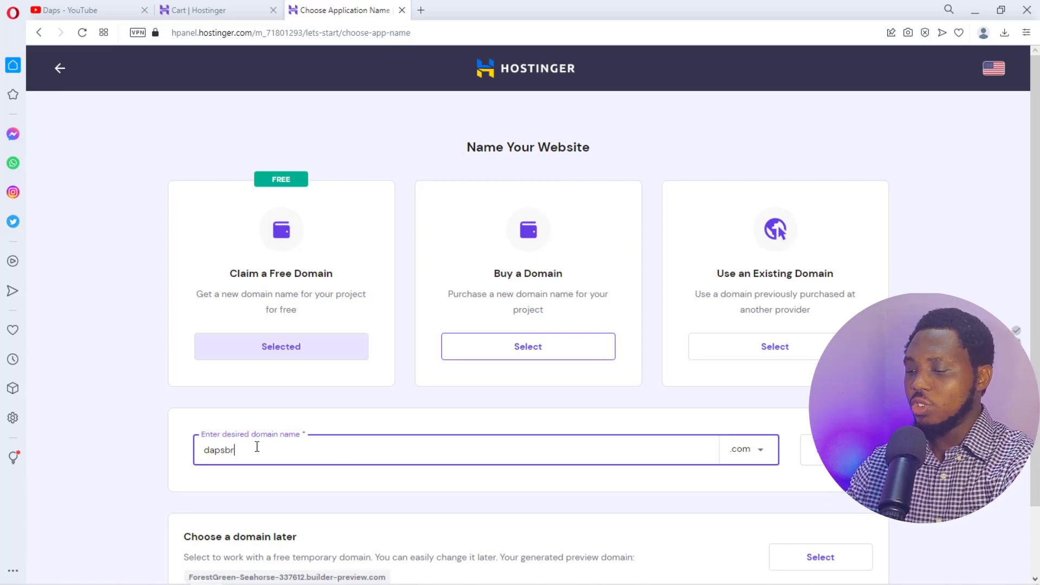
{"action": "type", "text": "ook"}
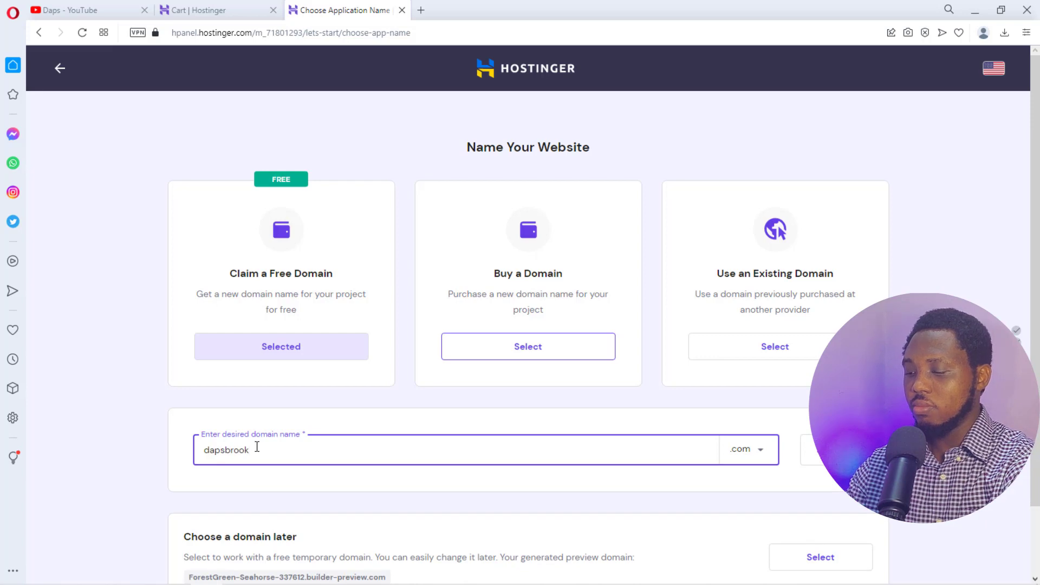
{"action": "left_click", "coordinate": [807, 448]}
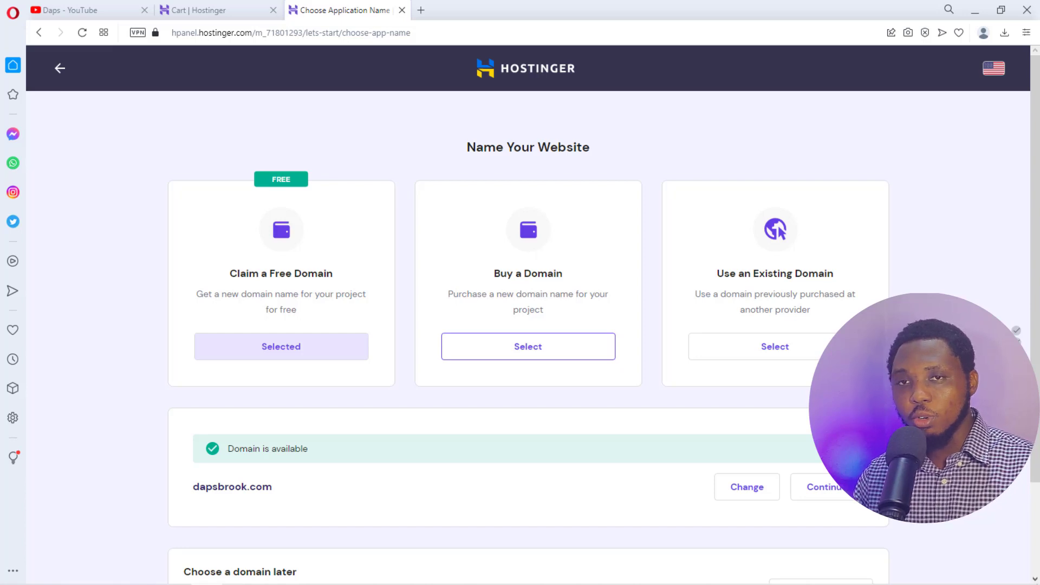
Continue with dapsbrook.com and finish its registration using the existing domain profile
{"action": "scroll", "coordinate": [528, 324], "scroll_direction": "down", "scroll_amount": 2}
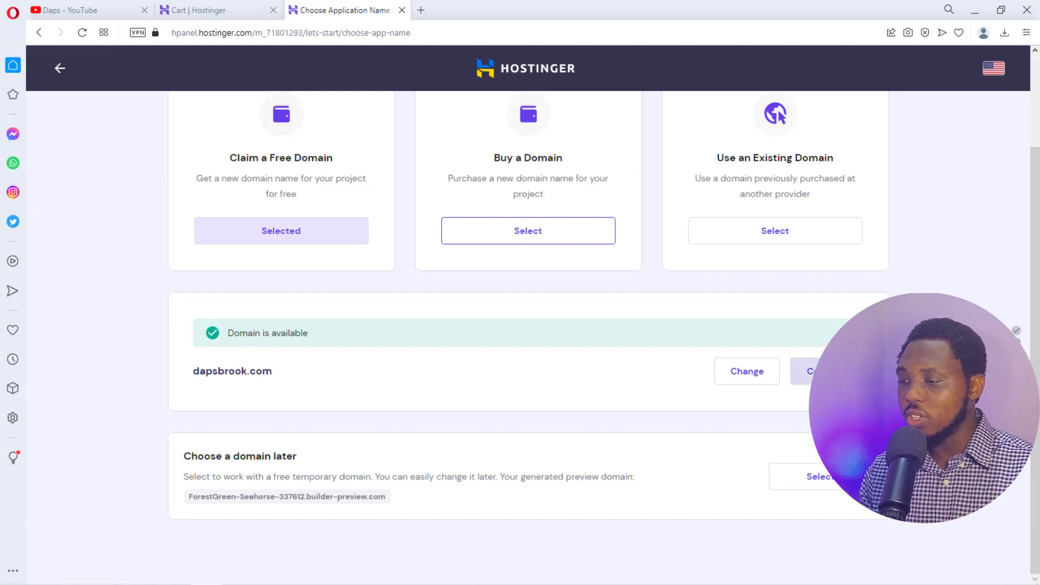
{"action": "left_click", "coordinate": [810, 371]}
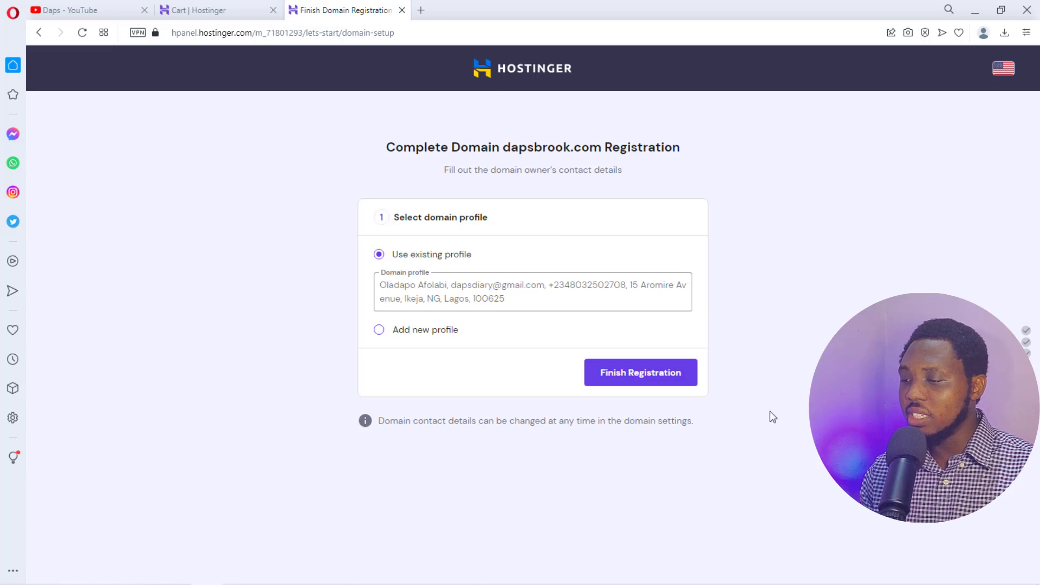
{"action": "left_click", "coordinate": [641, 374]}
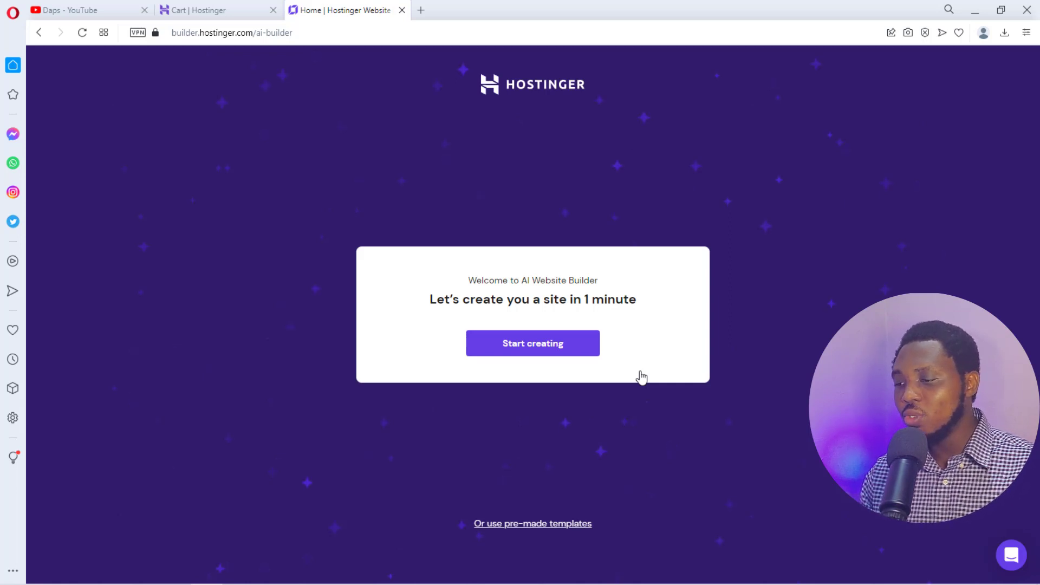
Switch from the AI builder to the pre-made templates and look through the first page of all templates
{"action": "left_click", "coordinate": [523, 525]}
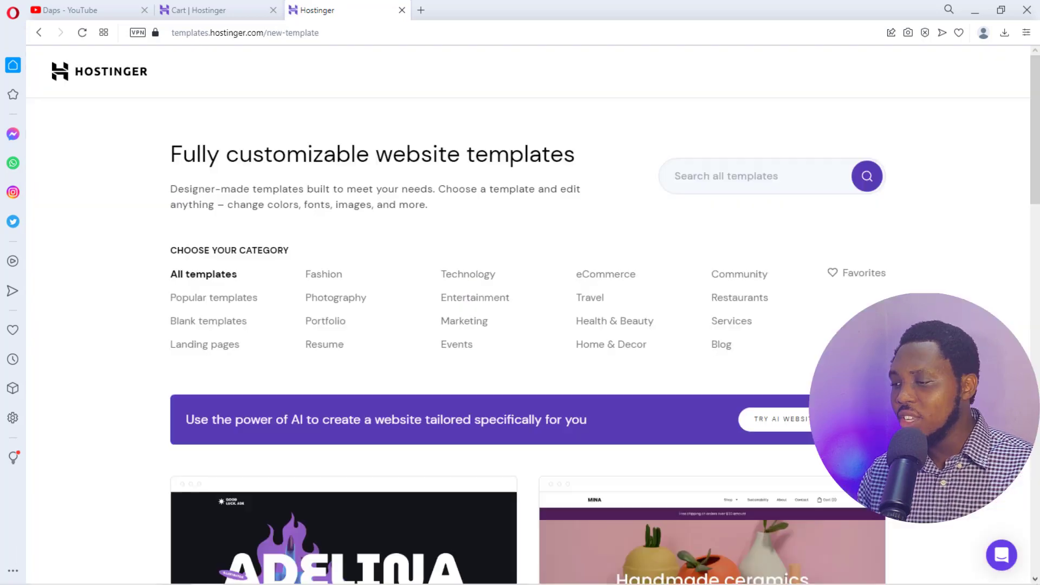
{"action": "scroll", "coordinate": [523, 525], "scroll_direction": "down", "scroll_amount": 5}
{"action": "scroll", "coordinate": [528, 320], "scroll_direction": "down", "scroll_amount": 5}
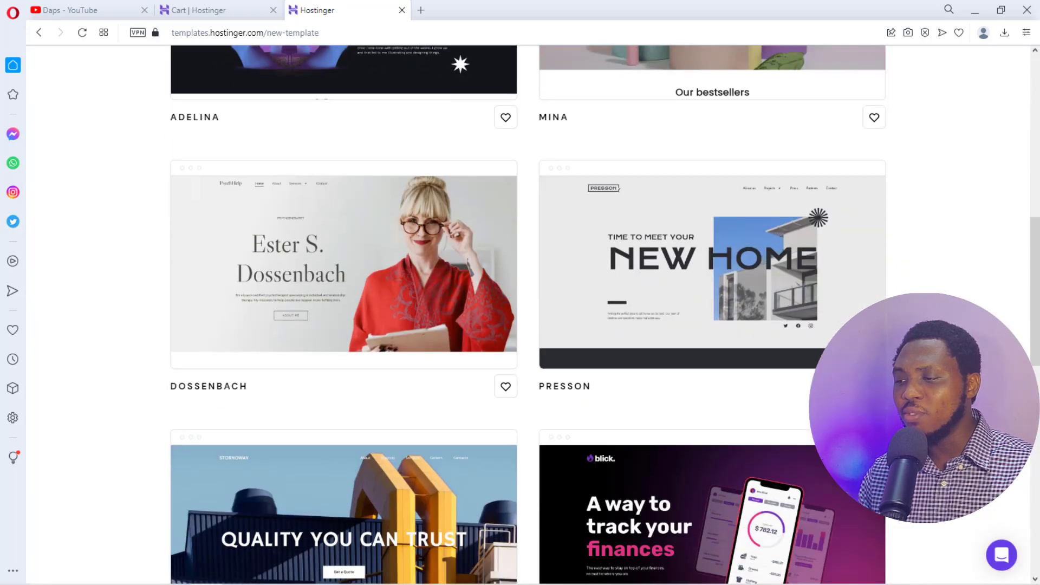
{"action": "mouse_move", "coordinate": [684, 246]}
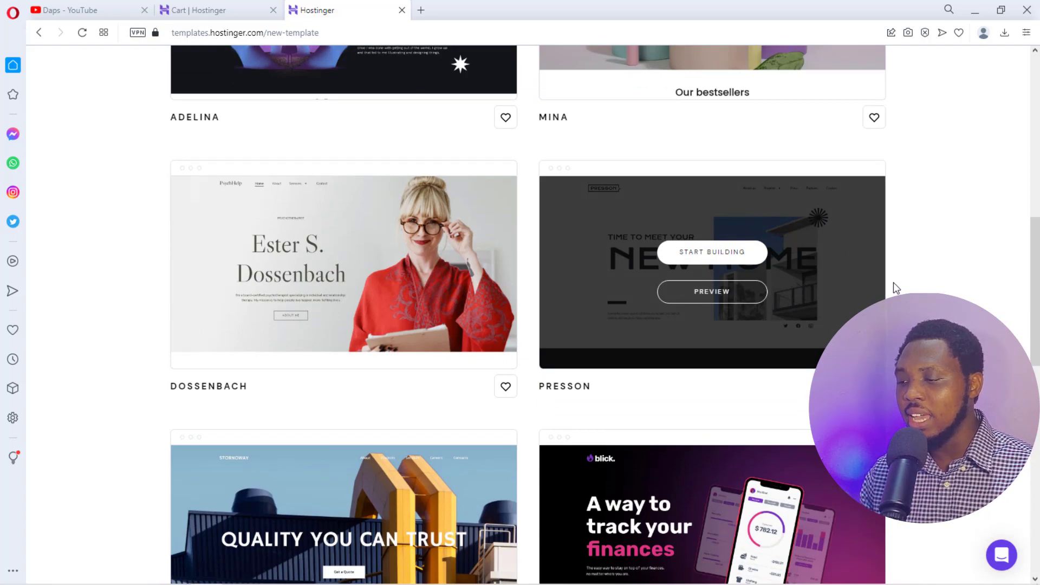
{"action": "scroll", "coordinate": [899, 284], "scroll_direction": "down", "scroll_amount": 12}
{"action": "scroll", "coordinate": [923, 291], "scroll_direction": "down", "scroll_amount": 2}
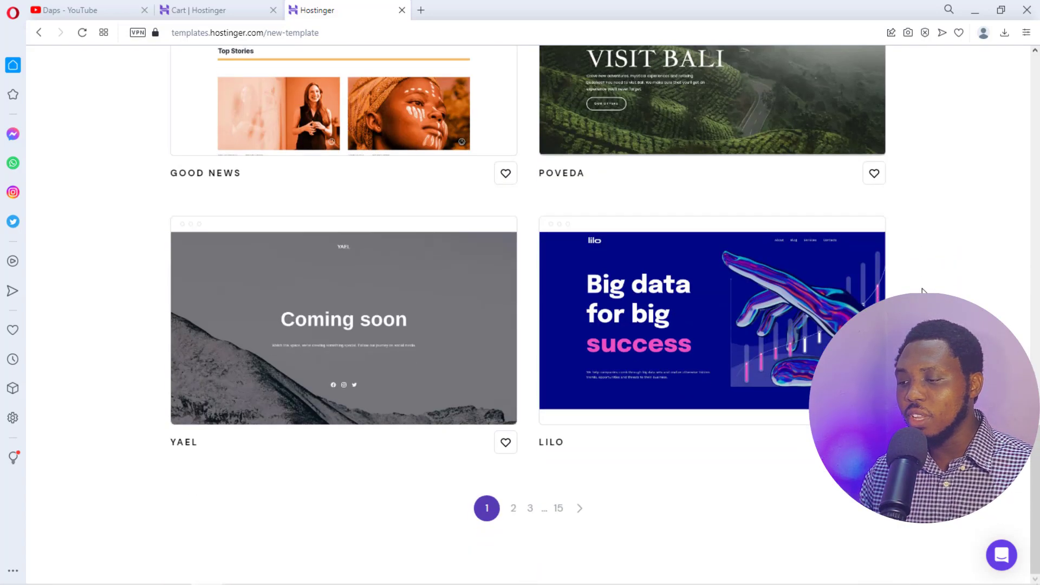
{"action": "scroll", "coordinate": [922, 291], "scroll_direction": "up", "scroll_amount": 18}
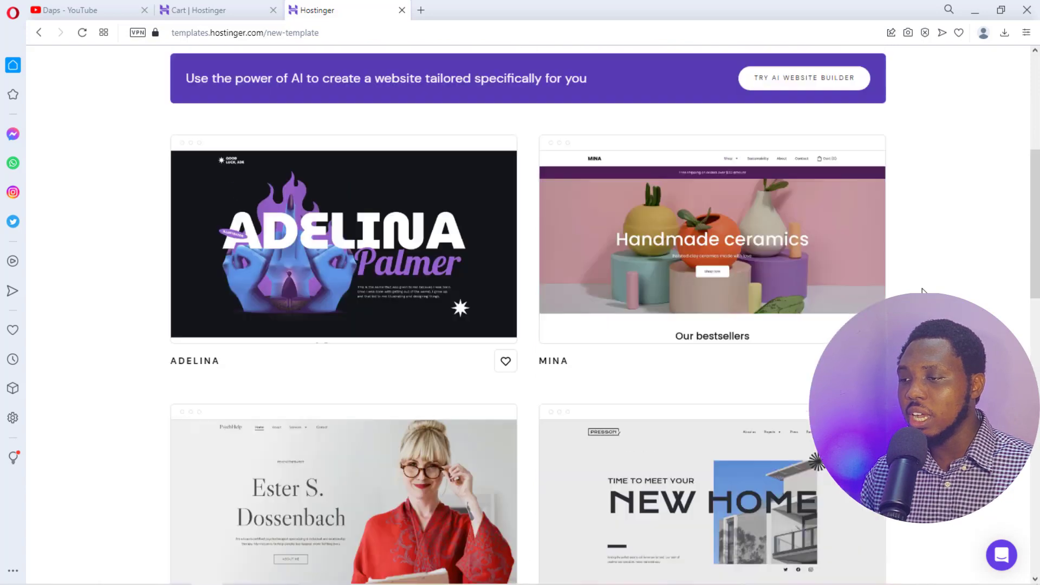
{"action": "scroll", "coordinate": [923, 291], "scroll_direction": "up", "scroll_amount": 4}
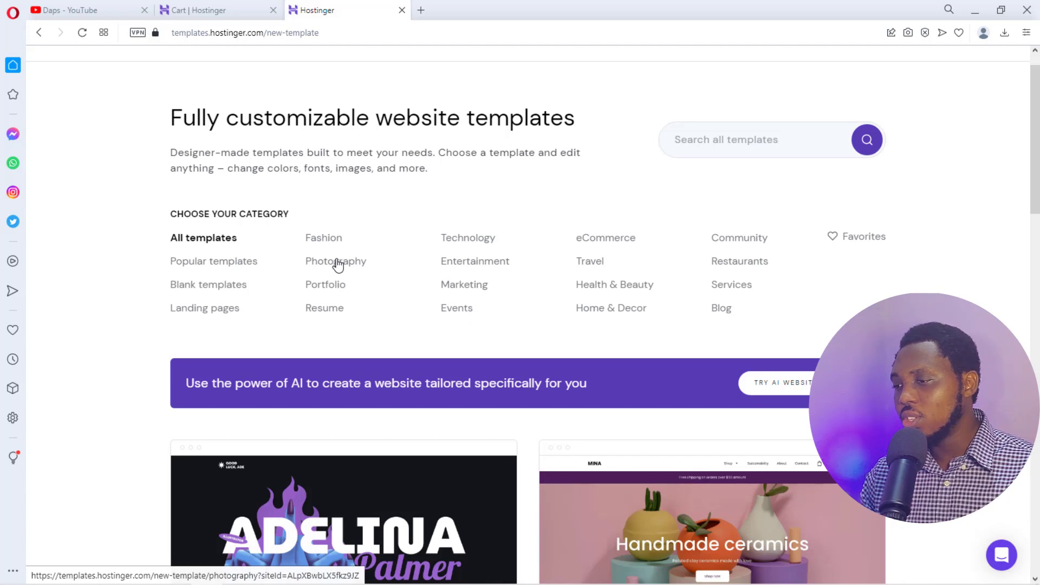
Filter the website templates to the Technology category and look through its designs
{"action": "left_click", "coordinate": [457, 239]}
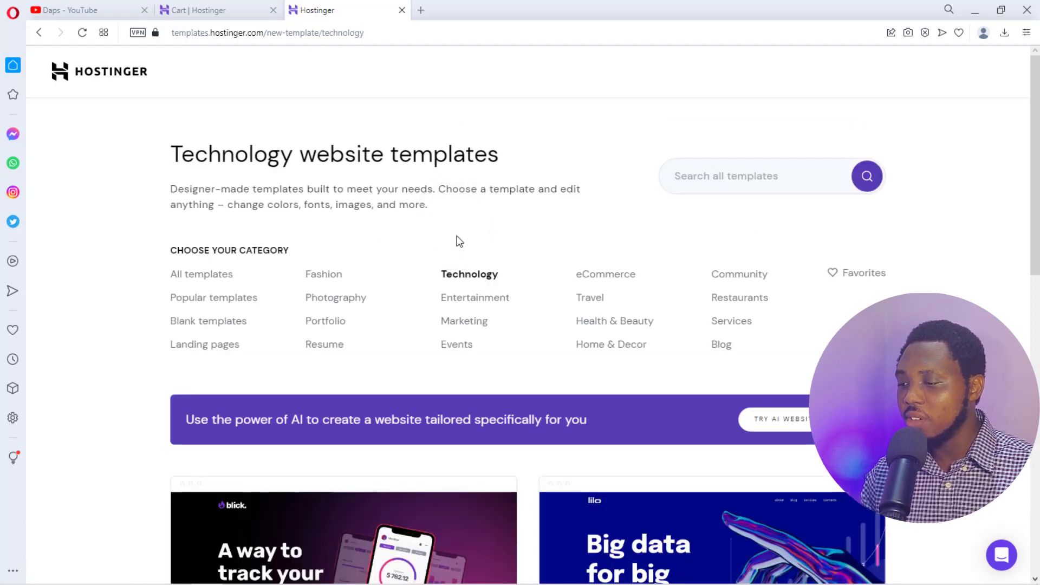
{"action": "scroll", "coordinate": [576, 246], "scroll_direction": "down", "scroll_amount": 3}
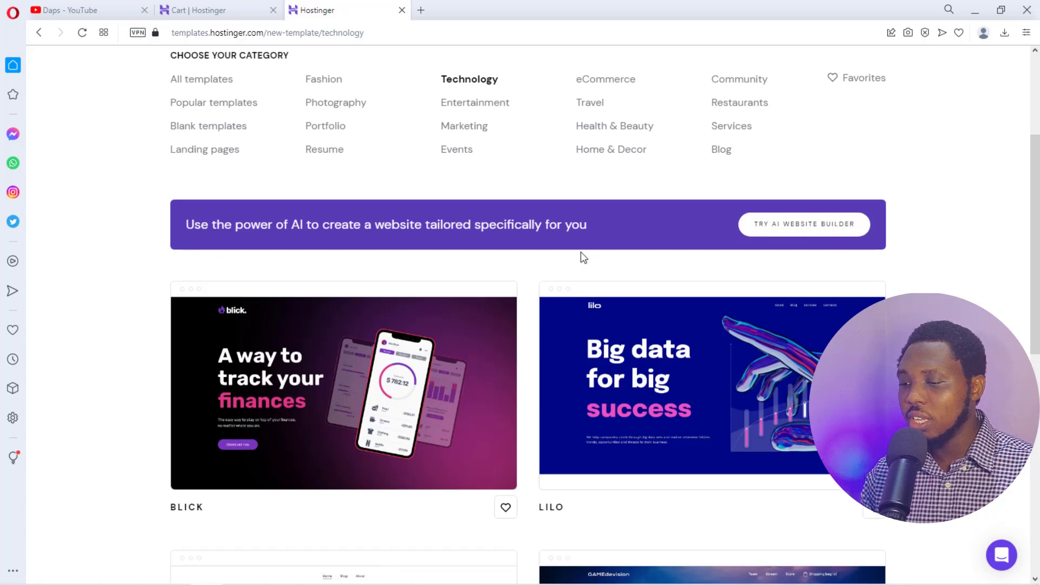
{"action": "scroll", "coordinate": [580, 252], "scroll_direction": "down", "scroll_amount": 4}
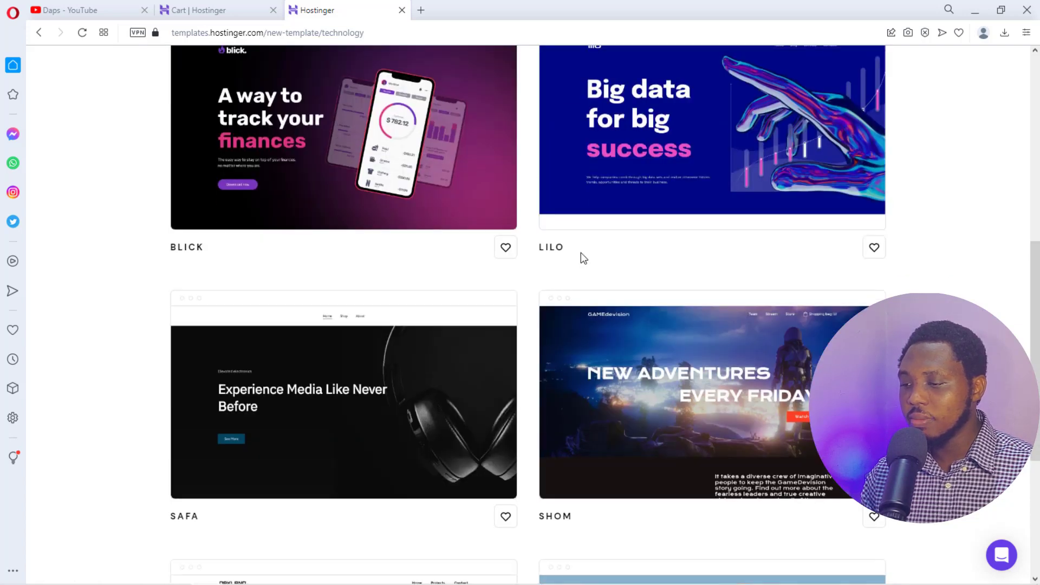
{"action": "scroll", "coordinate": [580, 252], "scroll_direction": "down", "scroll_amount": 1}
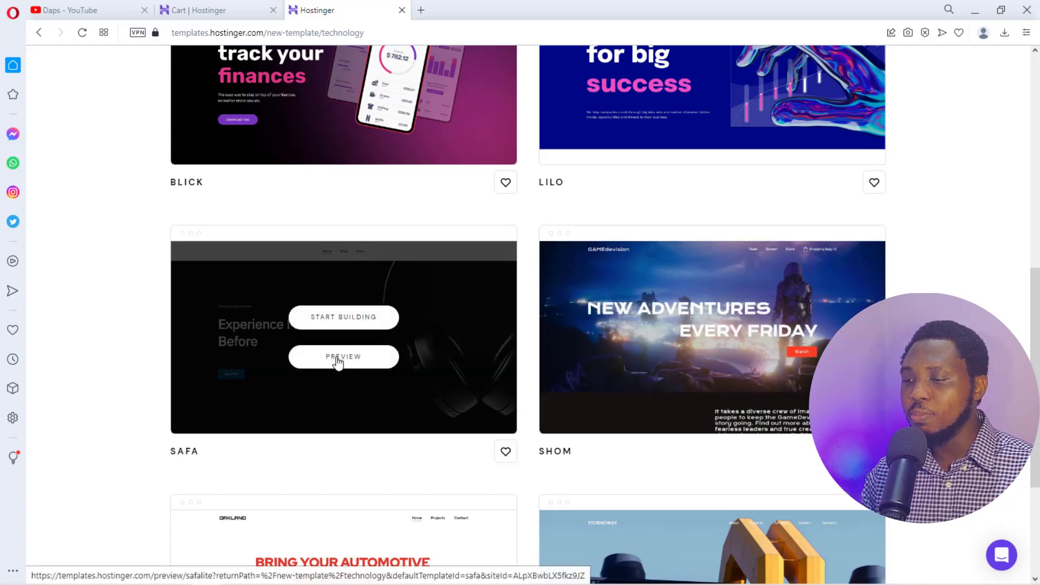
Preview the Safa template and review its home page from the header down to the footer
{"action": "left_click", "coordinate": [339, 358]}
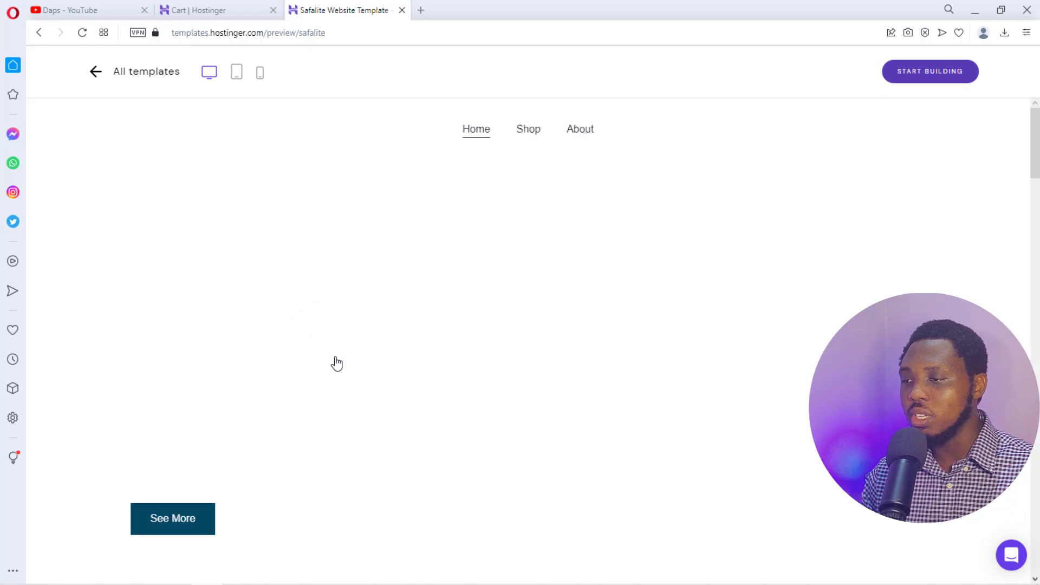
{"action": "scroll", "coordinate": [786, 260], "scroll_direction": "down", "scroll_amount": 10}
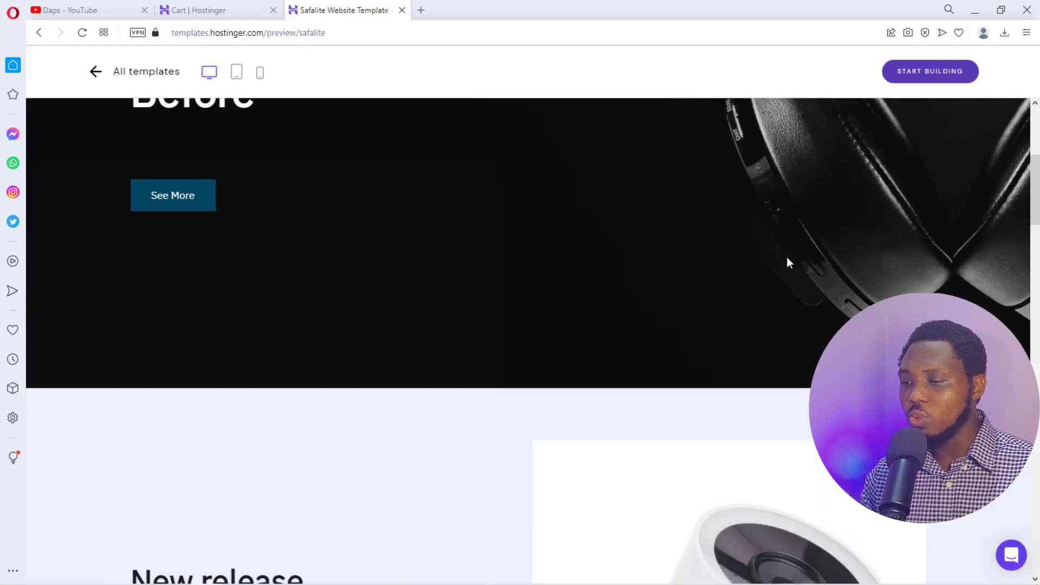
{"action": "scroll", "coordinate": [786, 258], "scroll_direction": "down", "scroll_amount": 20}
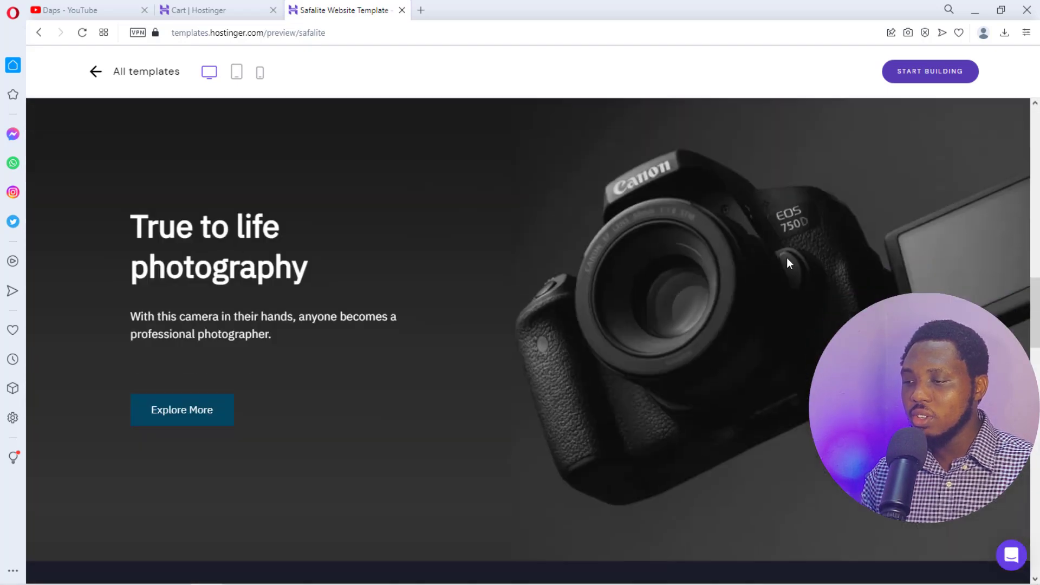
{"action": "scroll", "coordinate": [786, 259], "scroll_direction": "down", "scroll_amount": 20}
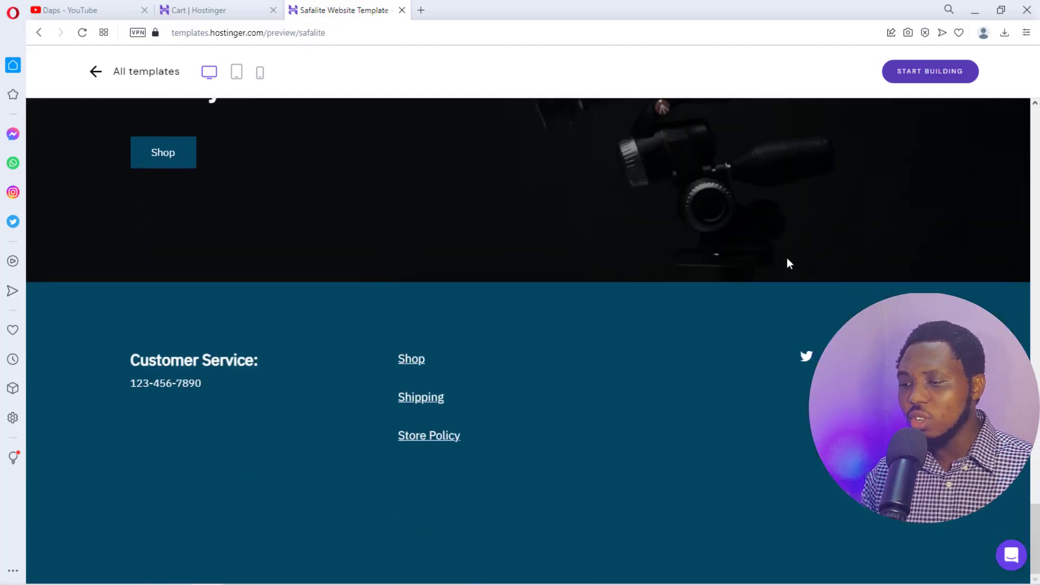
{"action": "scroll", "coordinate": [786, 258], "scroll_direction": "up", "scroll_amount": 15}
{"action": "scroll", "coordinate": [786, 258], "scroll_direction": "up", "scroll_amount": 15}
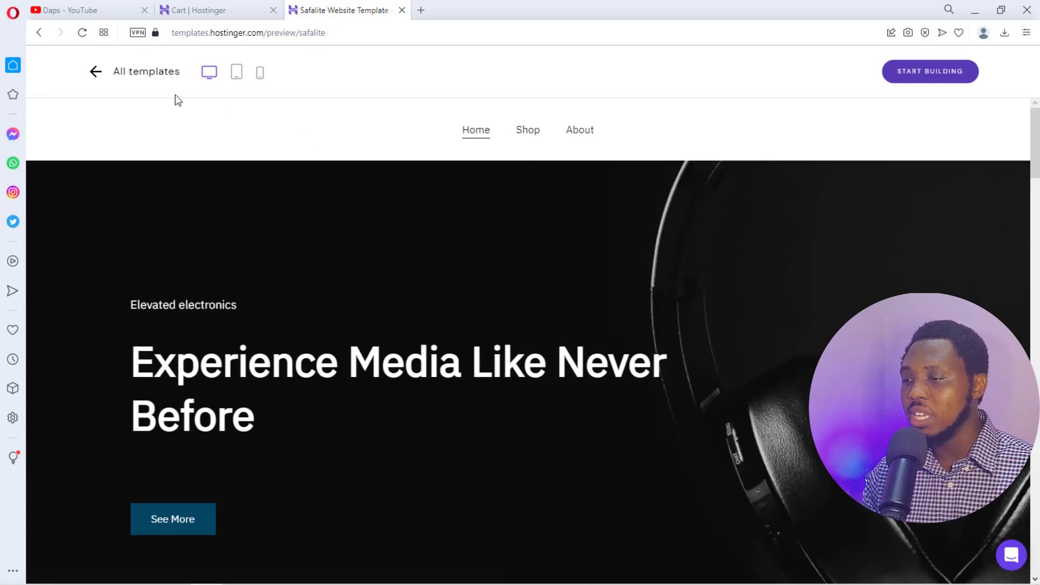
Review the Safa template's Shop and About pages, then return to the full template list
{"action": "left_click", "coordinate": [522, 132]}
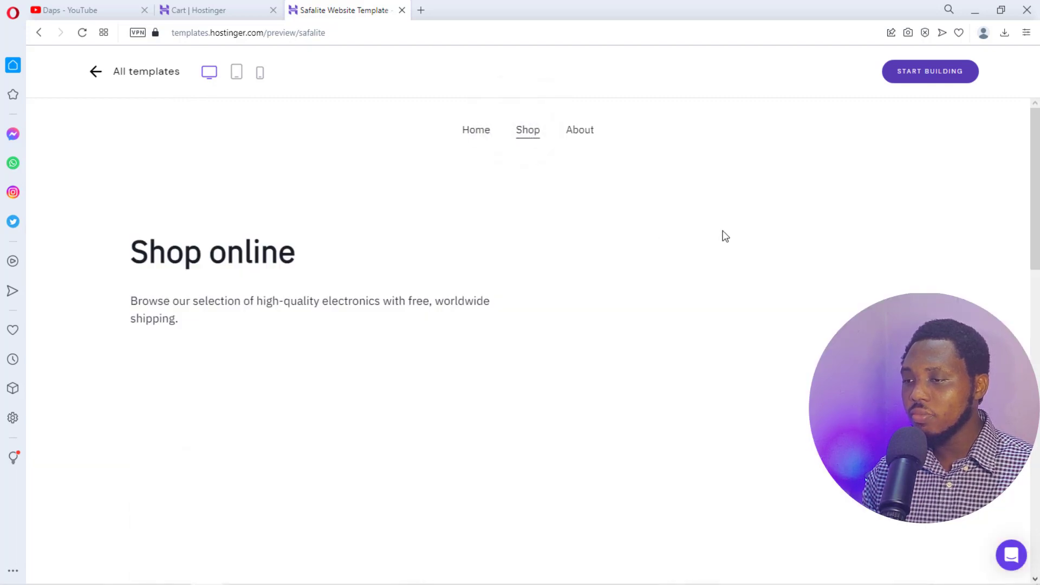
{"action": "scroll", "coordinate": [723, 232], "scroll_direction": "down", "scroll_amount": 5}
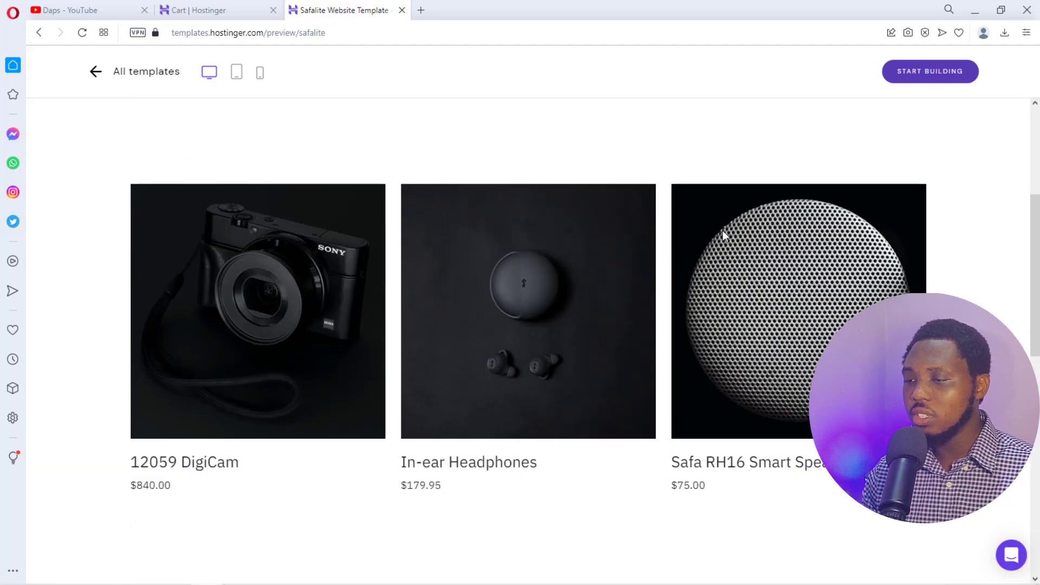
{"action": "scroll", "coordinate": [722, 232], "scroll_direction": "down", "scroll_amount": 10}
{"action": "scroll", "coordinate": [724, 235], "scroll_direction": "up", "scroll_amount": 15}
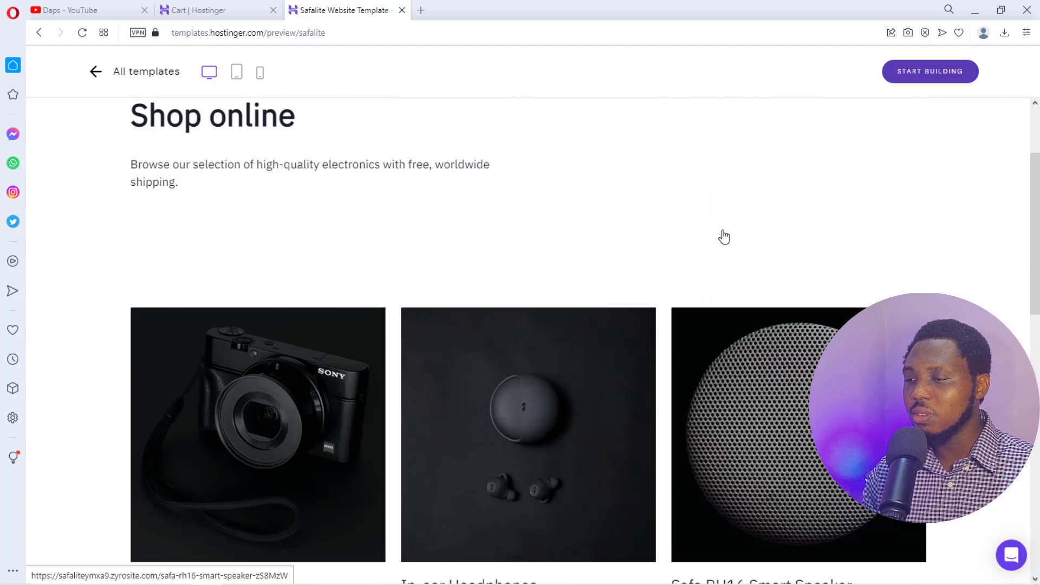
{"action": "left_click", "coordinate": [582, 134]}
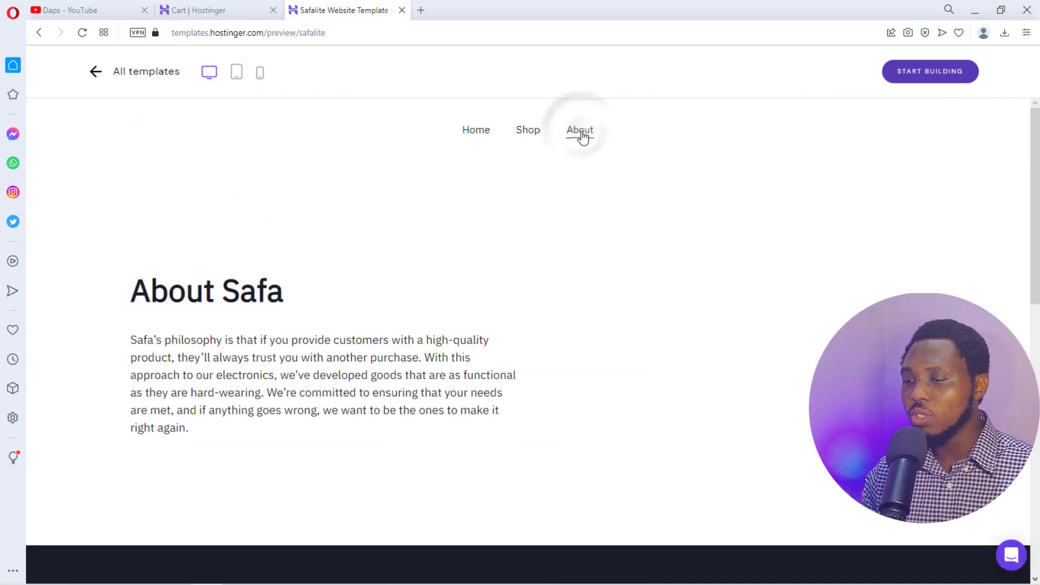
{"action": "left_click", "coordinate": [97, 73]}
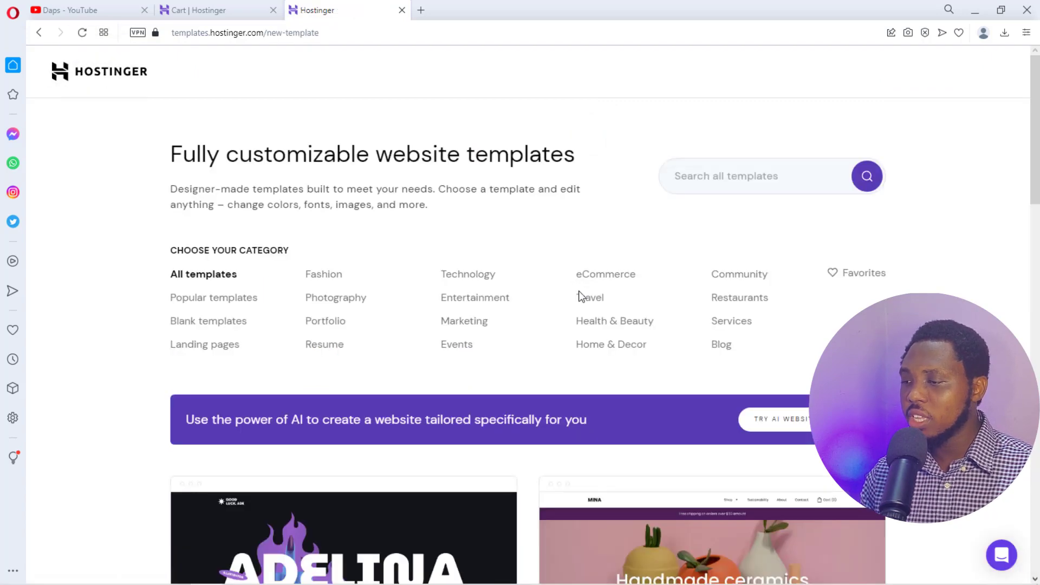
Filter the website templates to the Health & Beauty category and look through its first page of designs
{"action": "left_click", "coordinate": [615, 324]}
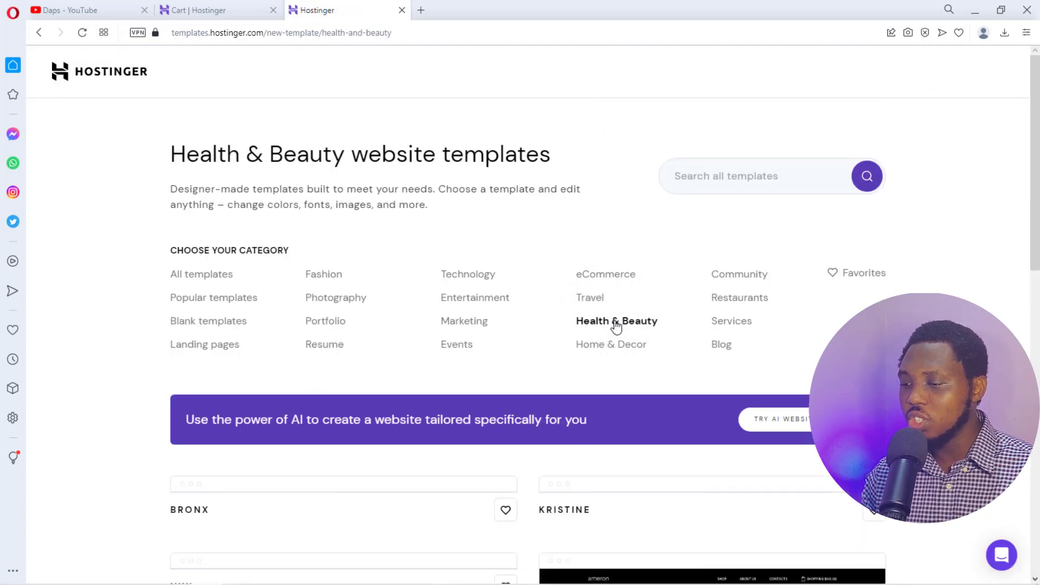
{"action": "scroll", "coordinate": [835, 323], "scroll_direction": "down", "scroll_amount": 3}
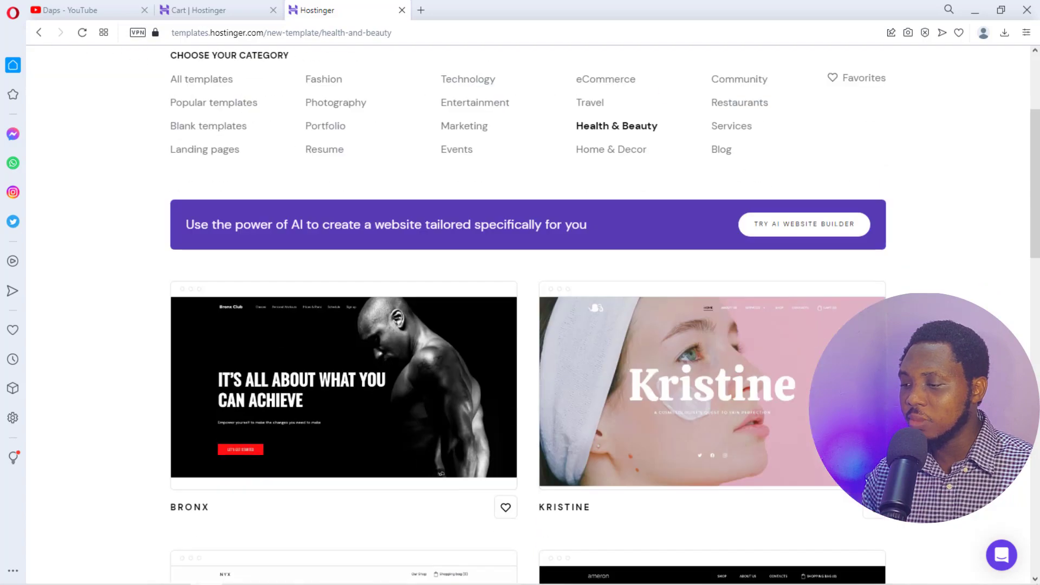
{"action": "scroll", "coordinate": [834, 323], "scroll_direction": "down", "scroll_amount": 3}
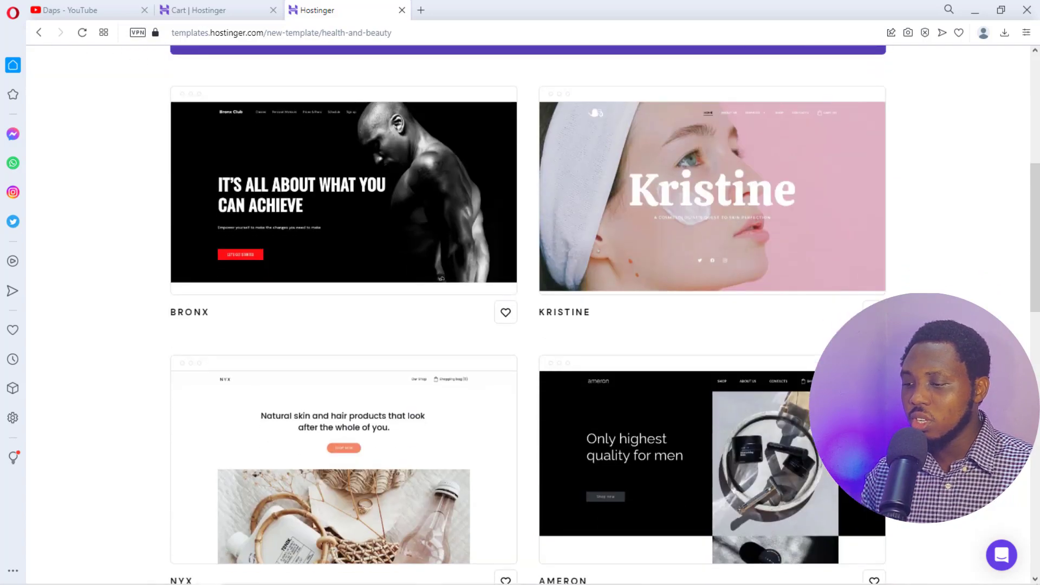
{"action": "scroll", "coordinate": [835, 324], "scroll_direction": "down", "scroll_amount": 3}
{"action": "scroll", "coordinate": [834, 324], "scroll_direction": "down", "scroll_amount": 3}
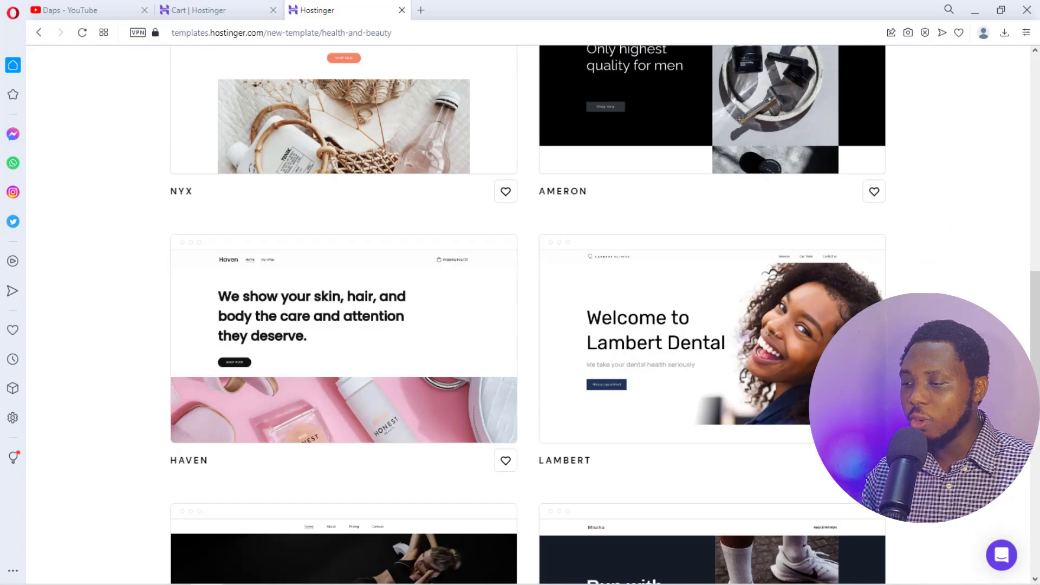
{"action": "scroll", "coordinate": [834, 323], "scroll_direction": "down", "scroll_amount": 5}
{"action": "scroll", "coordinate": [519, 314], "scroll_direction": "down", "scroll_amount": 4}
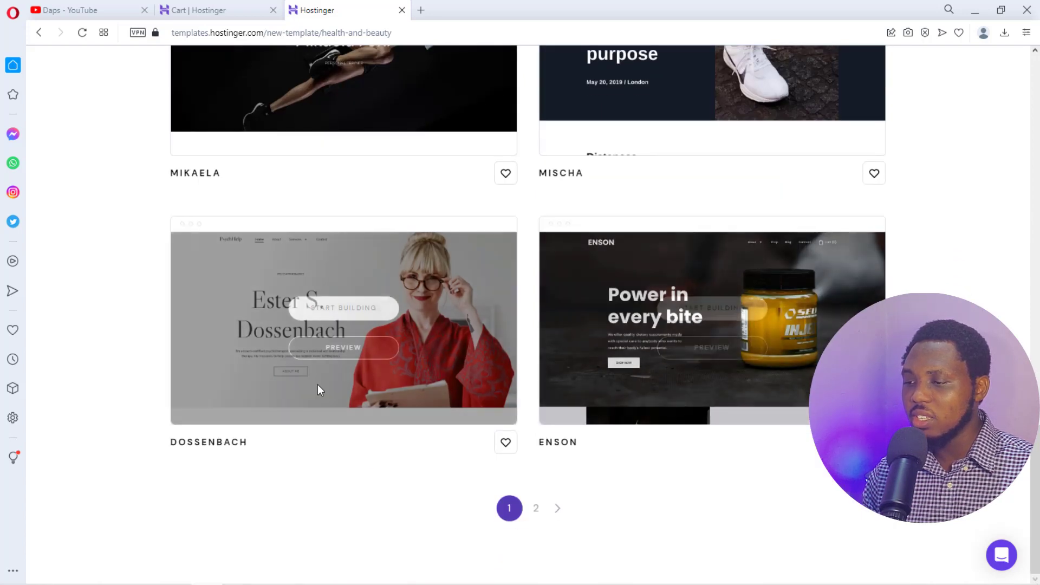
Preview the Dossenbach template and review the sections of its home page
{"action": "left_click", "coordinate": [347, 352]}
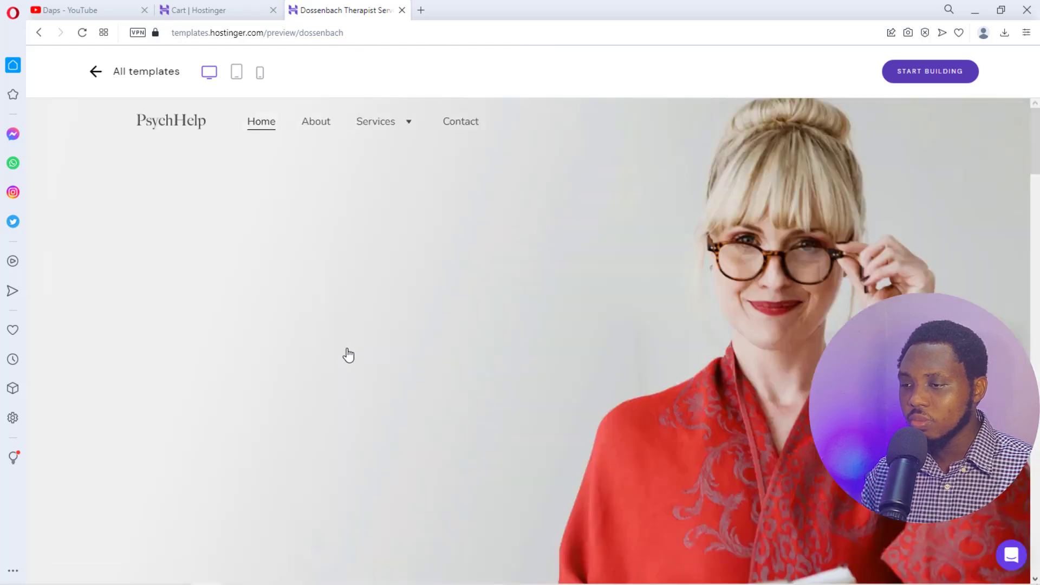
{"action": "scroll", "coordinate": [500, 283], "scroll_direction": "down", "scroll_amount": 15}
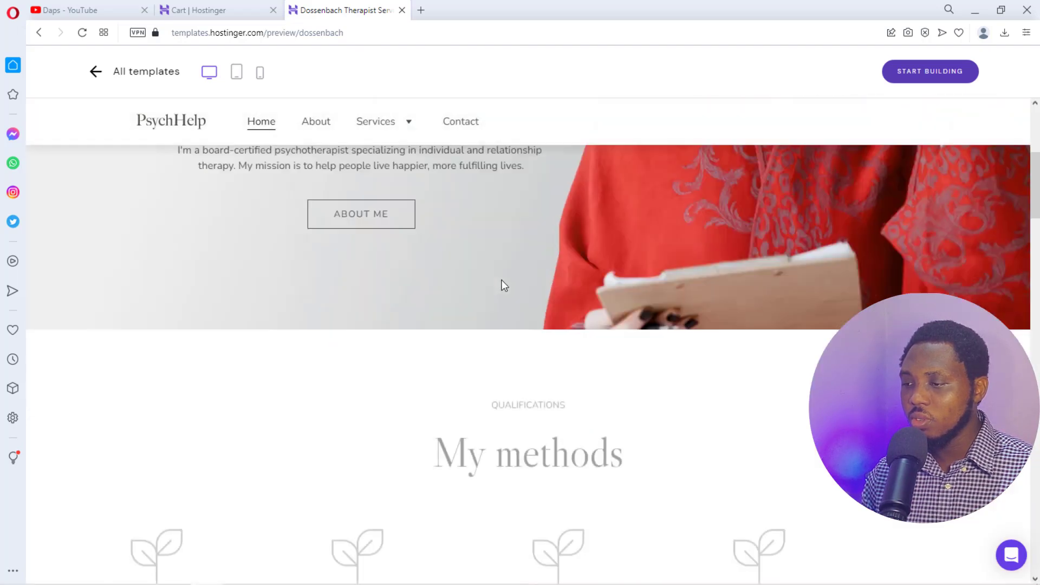
{"action": "scroll", "coordinate": [504, 285], "scroll_direction": "down", "scroll_amount": 15}
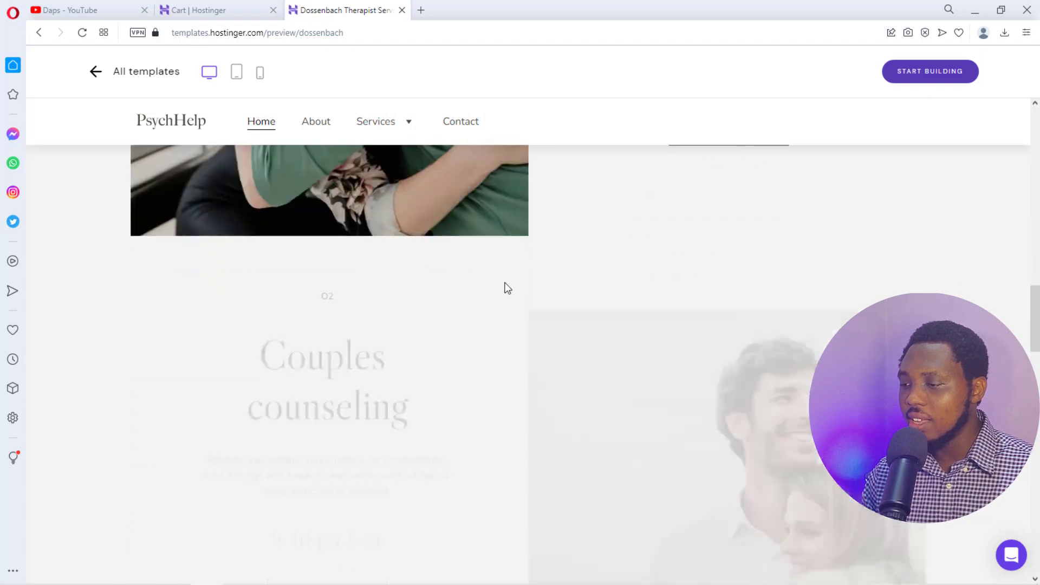
{"action": "scroll", "coordinate": [507, 288], "scroll_direction": "down", "scroll_amount": 6}
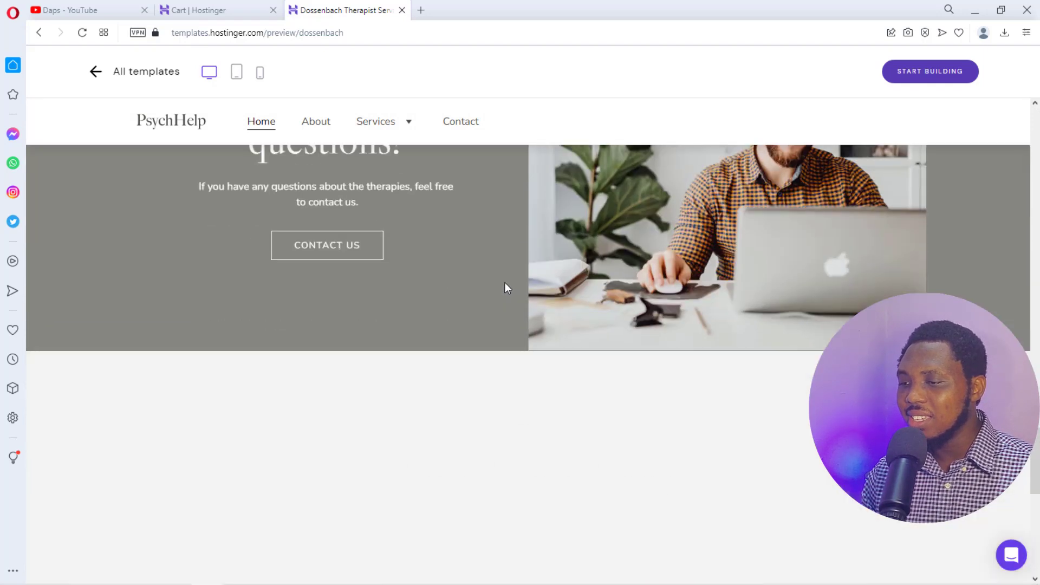
Finish reviewing the Dossenbach template's home page and start building the website from this template
{"action": "scroll", "coordinate": [508, 288], "scroll_direction": "down", "scroll_amount": 4}
{"action": "scroll", "coordinate": [507, 288], "scroll_direction": "down", "scroll_amount": 6}
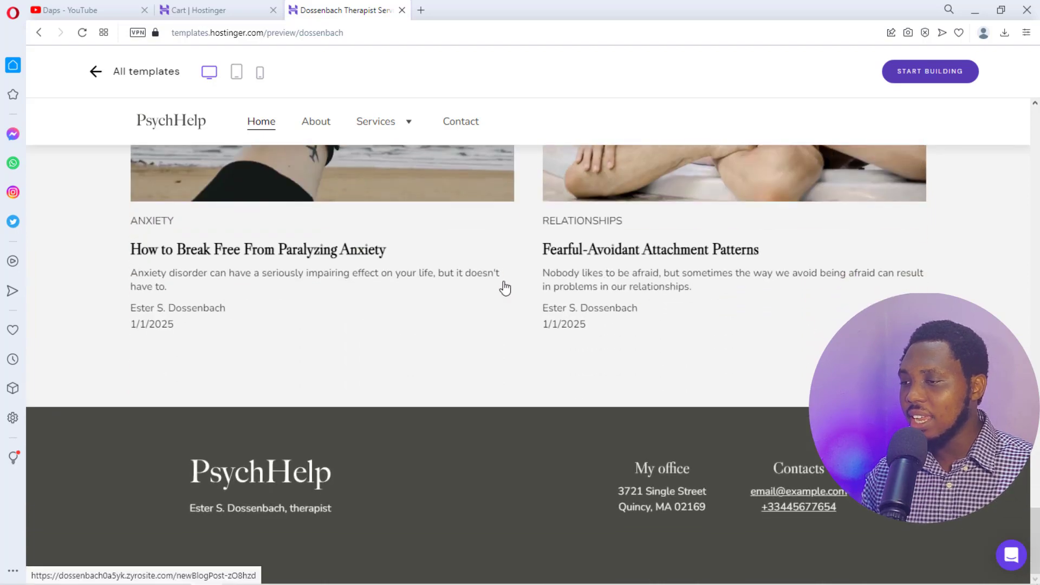
{"action": "scroll", "coordinate": [505, 288], "scroll_direction": "up", "scroll_amount": 15}
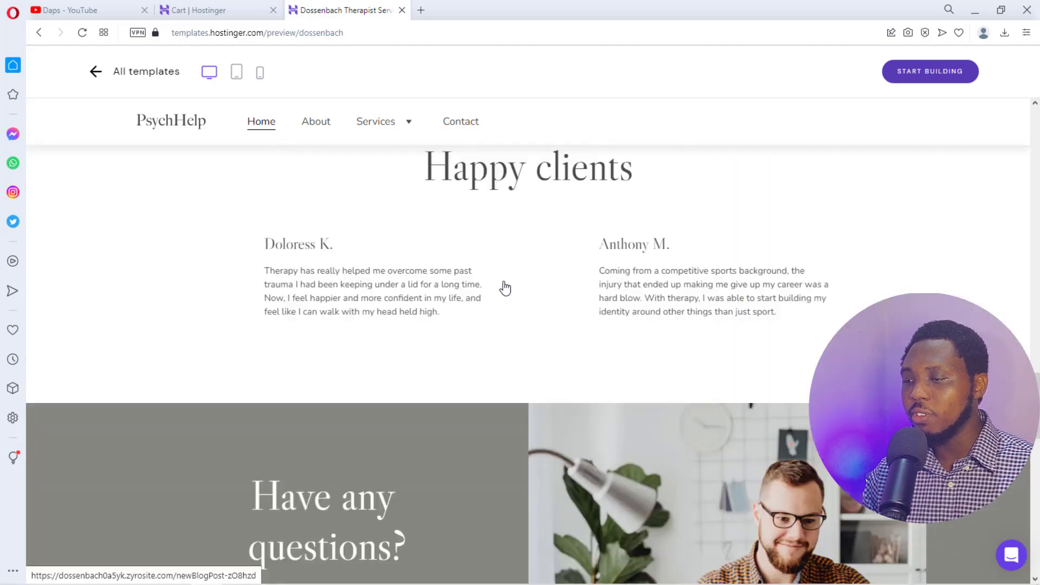
{"action": "scroll", "coordinate": [505, 288], "scroll_direction": "up", "scroll_amount": 10}
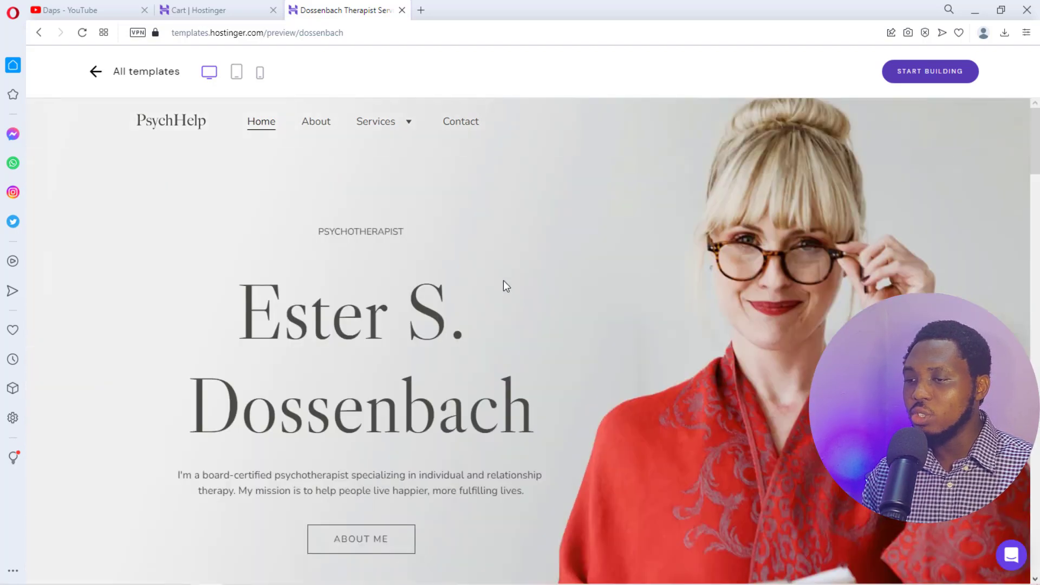
{"action": "left_click", "coordinate": [938, 73]}
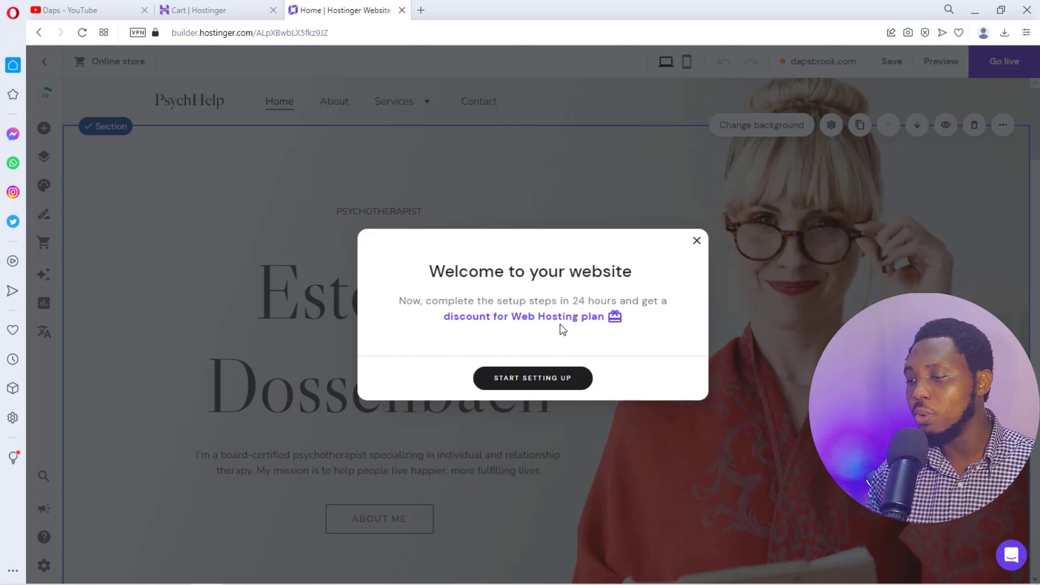
Dismiss the welcome message, look through the website setup checklist, and close it
{"action": "left_click", "coordinate": [696, 241]}
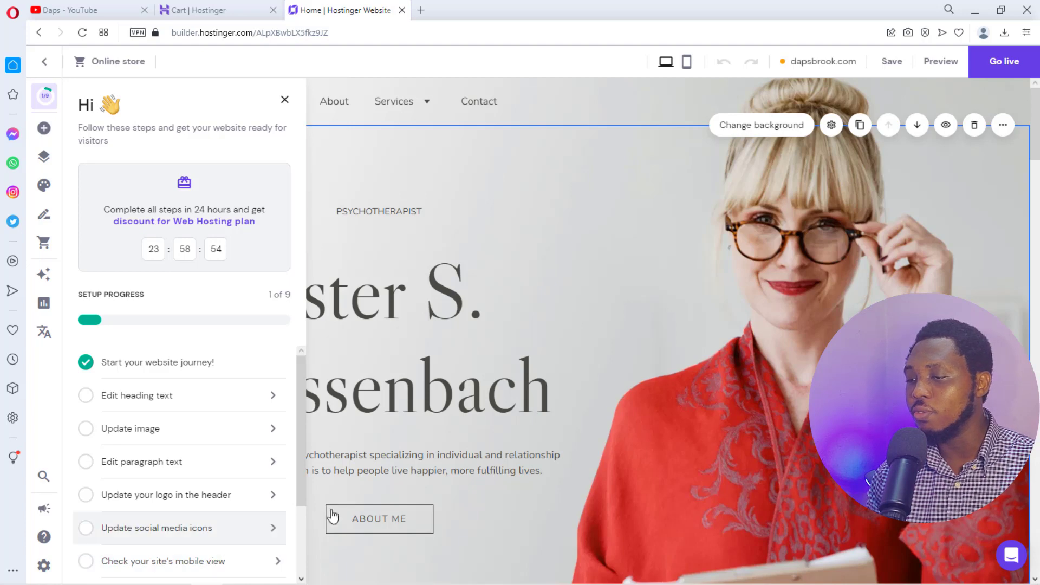
{"action": "scroll", "coordinate": [93, 512], "scroll_direction": "down", "scroll_amount": 1}
{"action": "scroll", "coordinate": [93, 511], "scroll_direction": "down", "scroll_amount": 2}
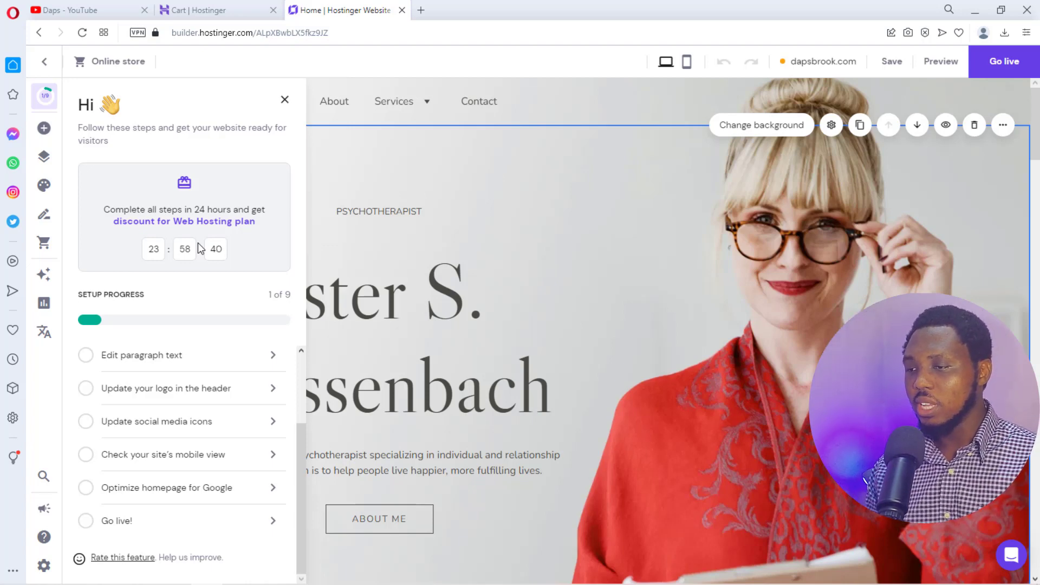
{"action": "left_click", "coordinate": [284, 99]}
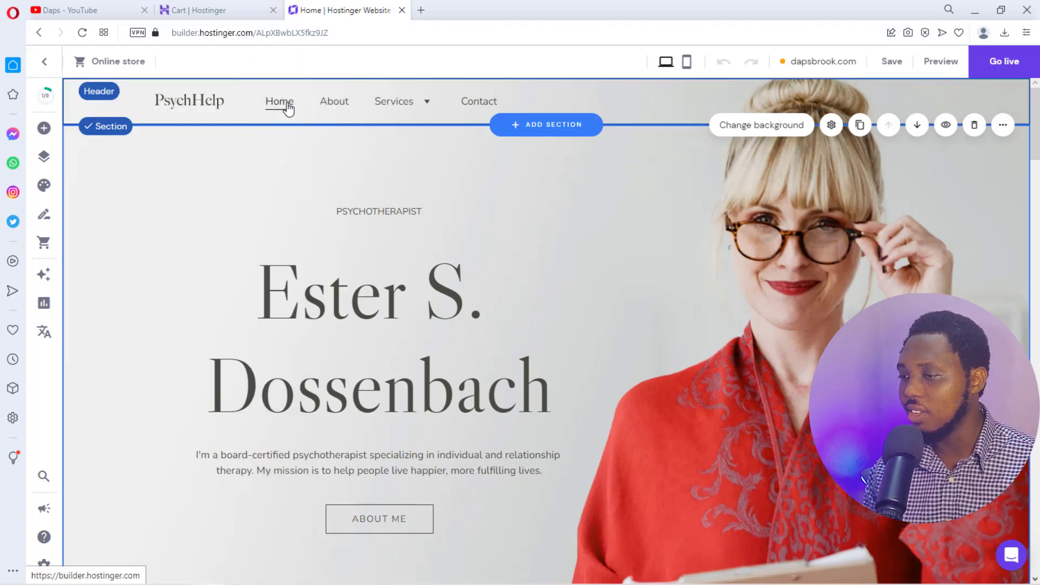
Look over the home page sections in the editor, from the hero through the methods to the counseling services
{"action": "scroll", "coordinate": [594, 249], "scroll_direction": "down", "scroll_amount": 4}
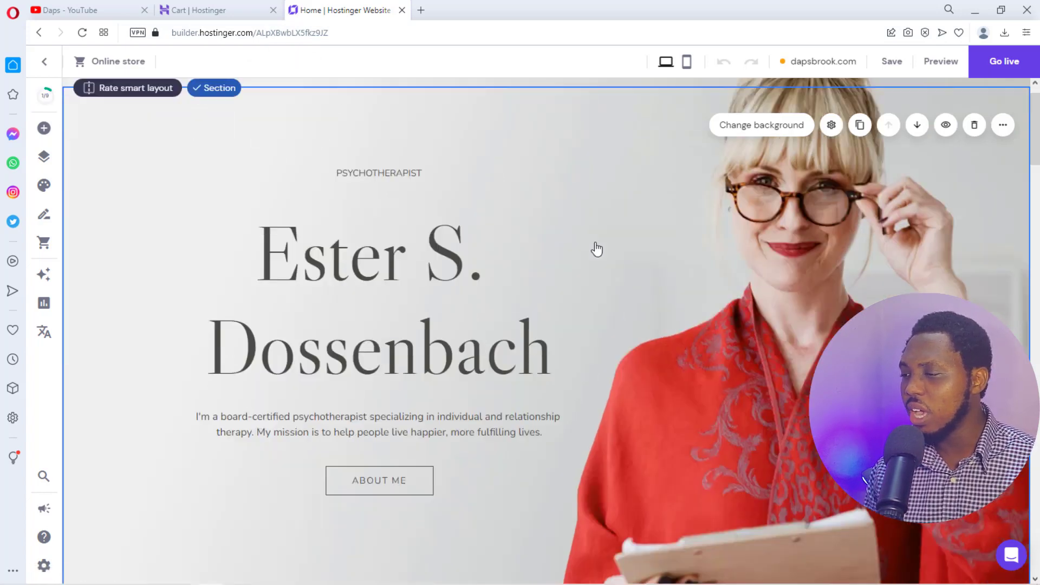
{"action": "scroll", "coordinate": [596, 249], "scroll_direction": "down", "scroll_amount": 15}
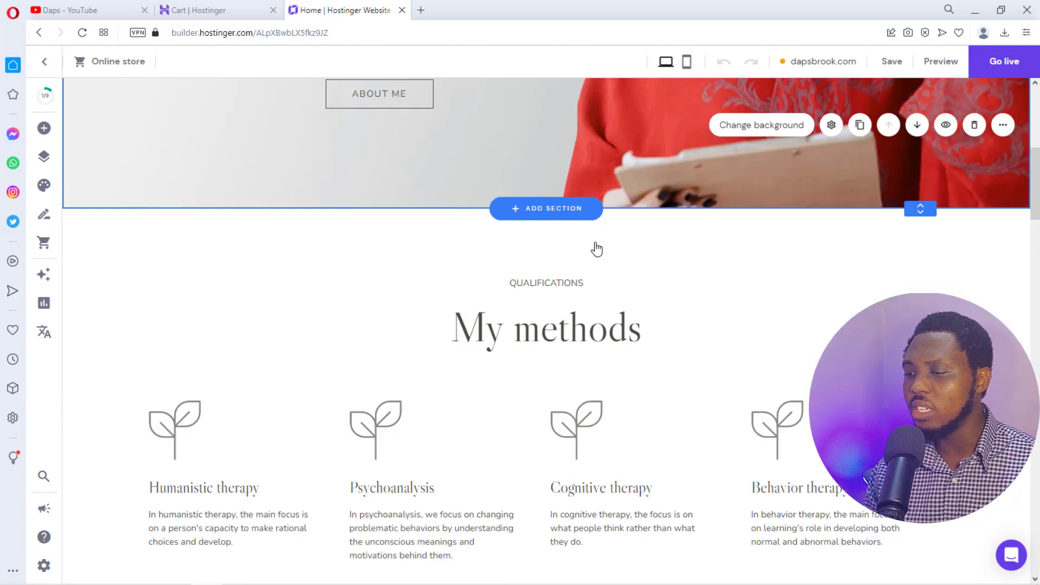
{"action": "scroll", "coordinate": [596, 248], "scroll_direction": "down", "scroll_amount": 10}
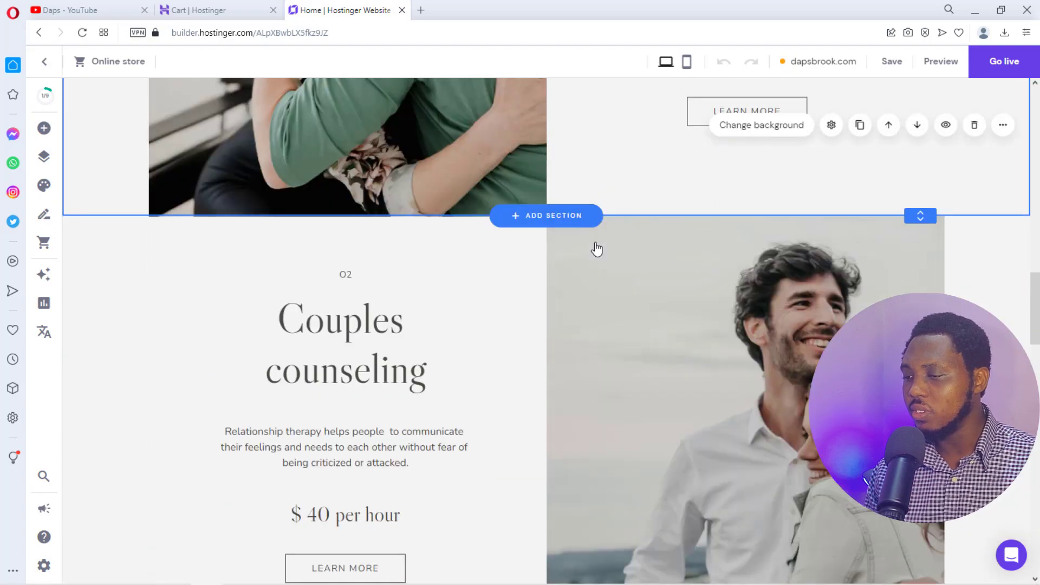
{"action": "scroll", "coordinate": [596, 248], "scroll_direction": "up", "scroll_amount": 13}
{"action": "scroll", "coordinate": [596, 249], "scroll_direction": "up", "scroll_amount": 10}
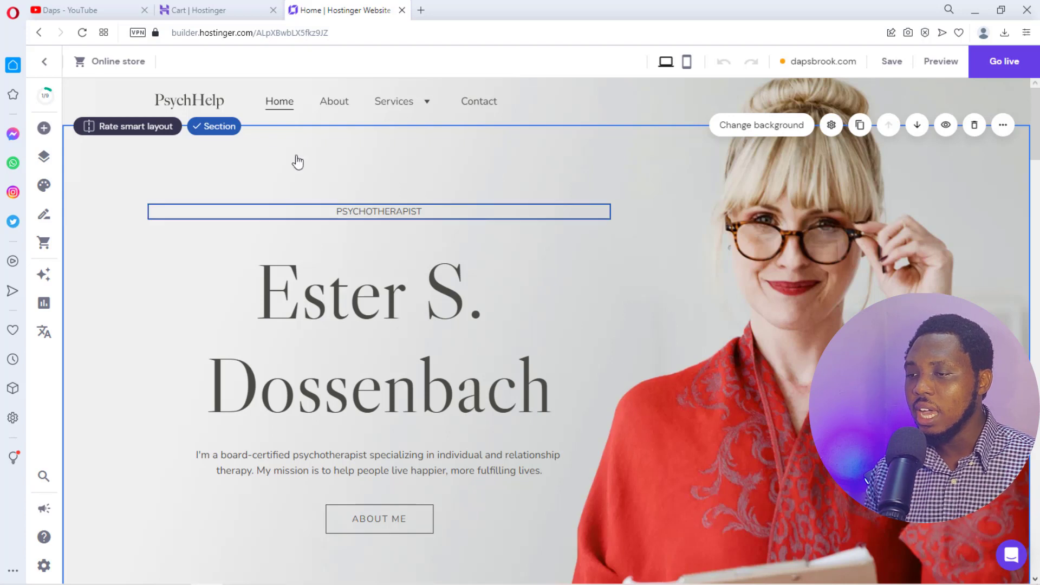
Open the header's logo settings and reduce the logo width to 78 px
{"action": "left_click", "coordinate": [136, 108]}
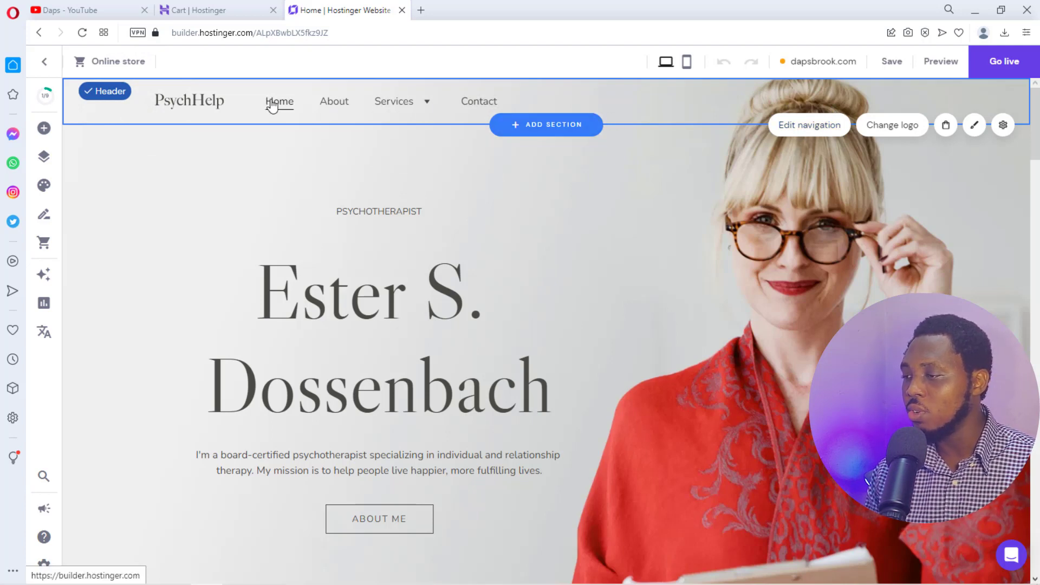
{"action": "left_click", "coordinate": [899, 128]}
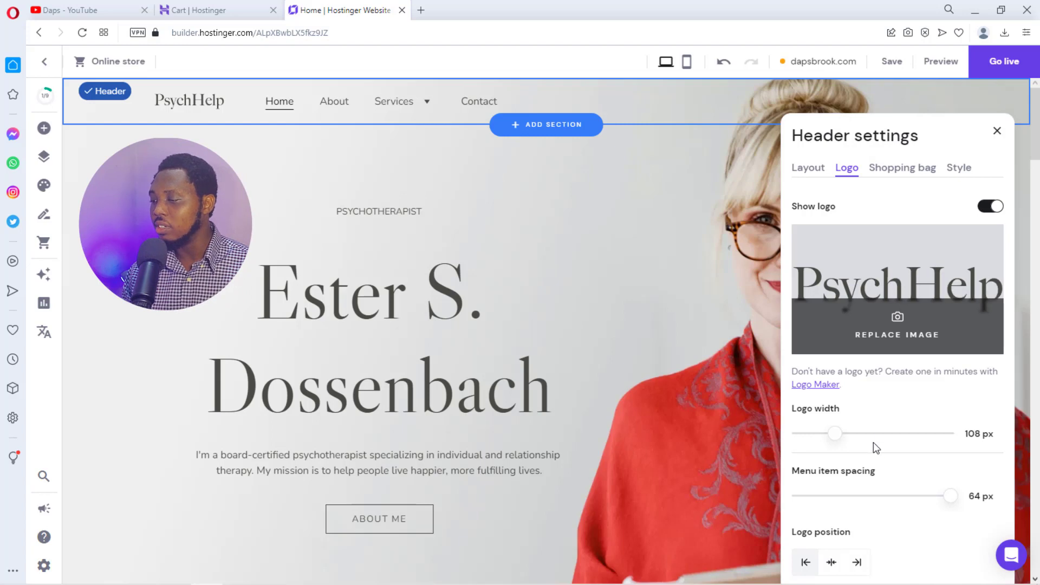
{"action": "mouse_move", "coordinate": [837, 433]}
{"action": "left_mouse_down"}
{"action": "mouse_move", "coordinate": [896, 430]}
{"action": "mouse_move", "coordinate": [822, 437]}
{"action": "left_mouse_up"}
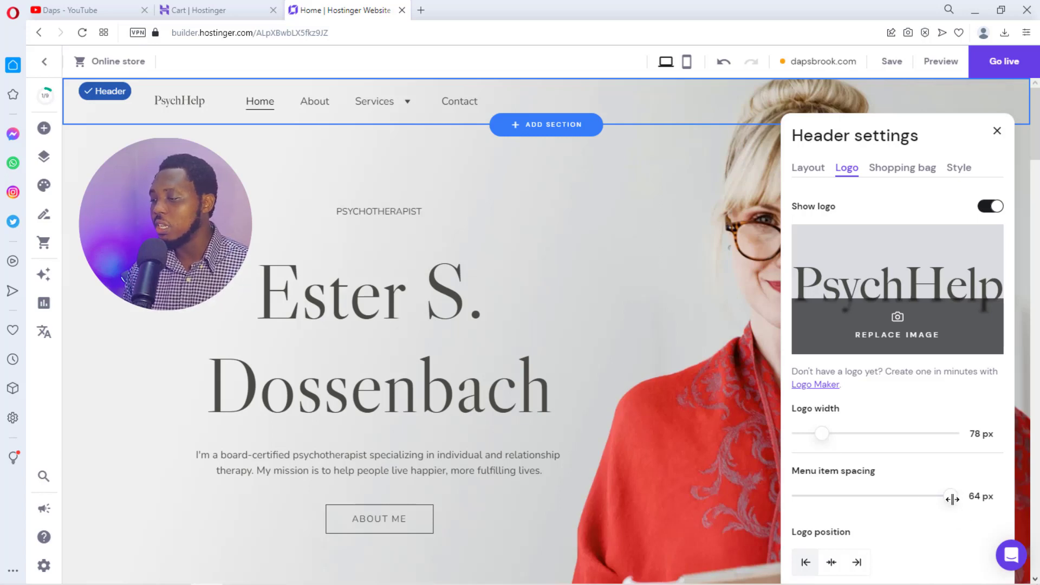
{"action": "scroll", "coordinate": [912, 494], "scroll_direction": "down", "scroll_amount": 2}
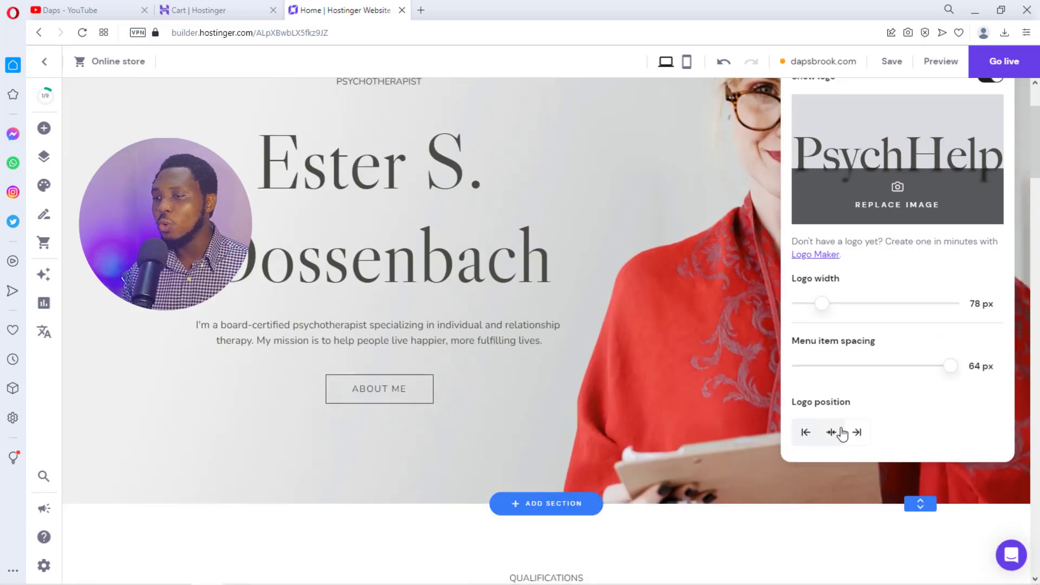
{"action": "scroll", "coordinate": [879, 399], "scroll_direction": "up", "scroll_amount": 1}
{"action": "scroll", "coordinate": [880, 401], "scroll_direction": "up", "scroll_amount": 1}
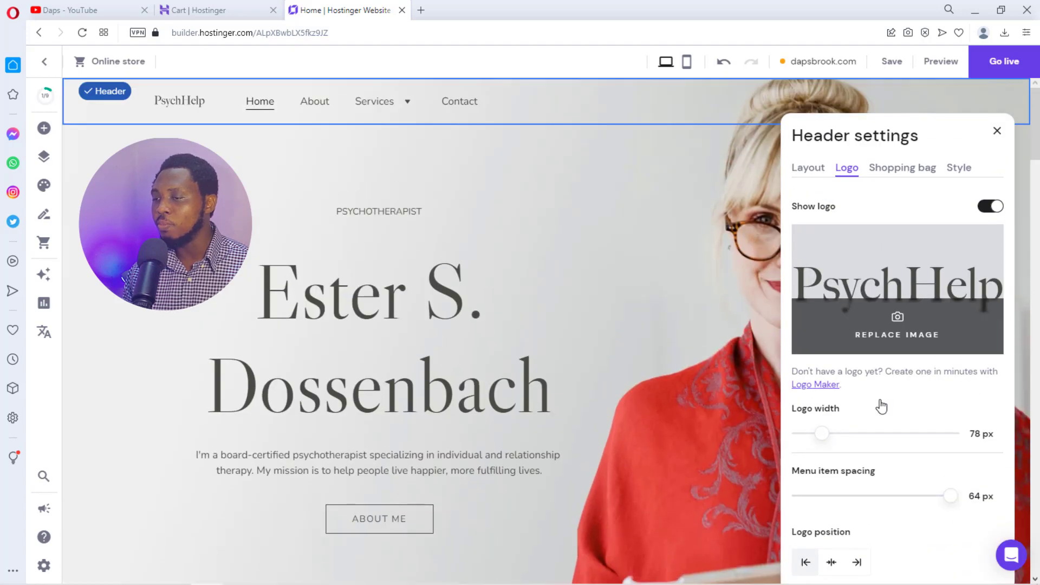
Set the header logo's position to centre
{"action": "scroll", "coordinate": [881, 406], "scroll_direction": "down", "scroll_amount": 1}
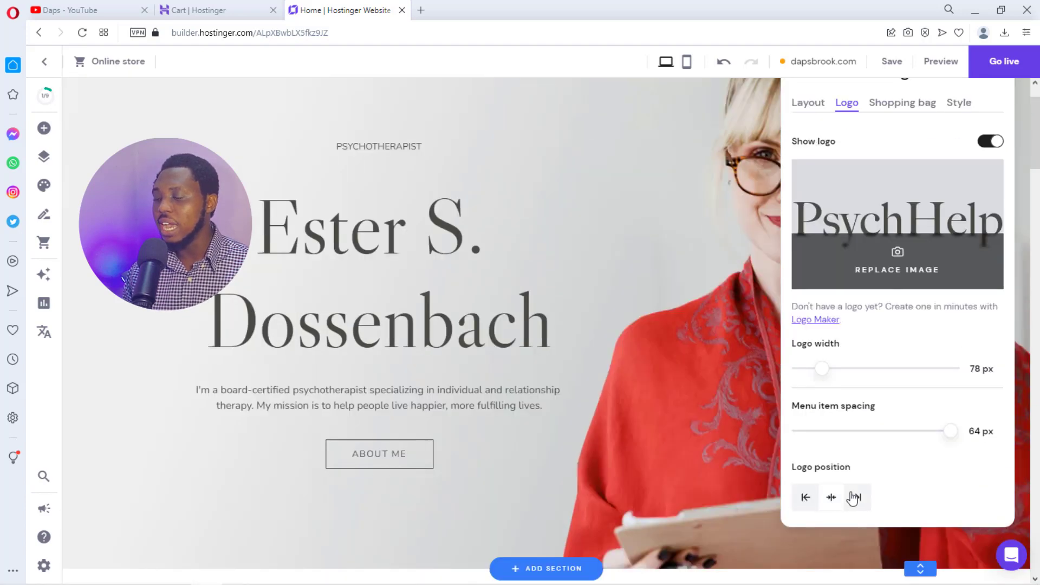
{"action": "left_click", "coordinate": [833, 499]}
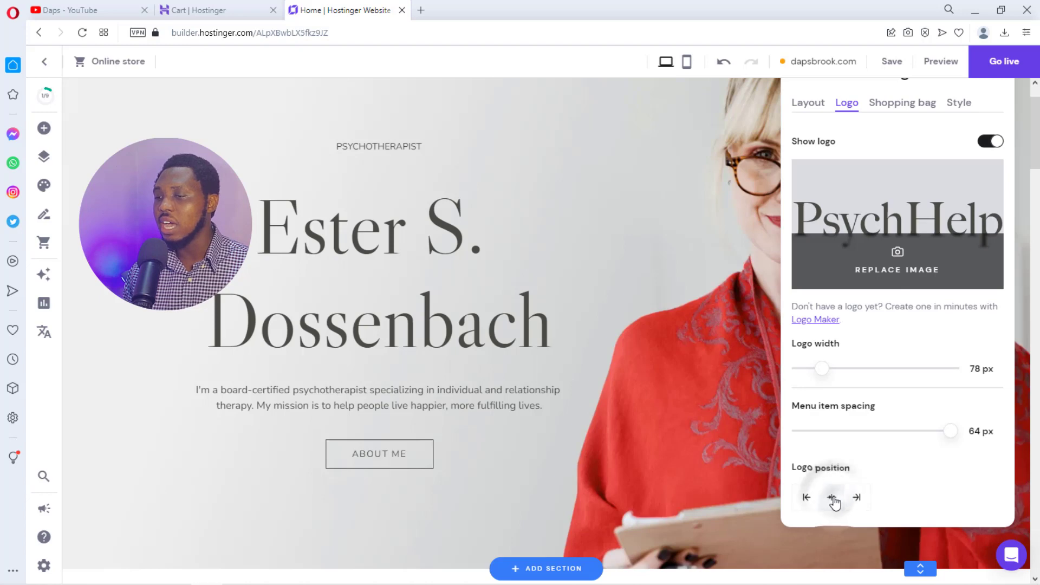
{"action": "scroll", "coordinate": [608, 450], "scroll_direction": "up", "scroll_amount": 1}
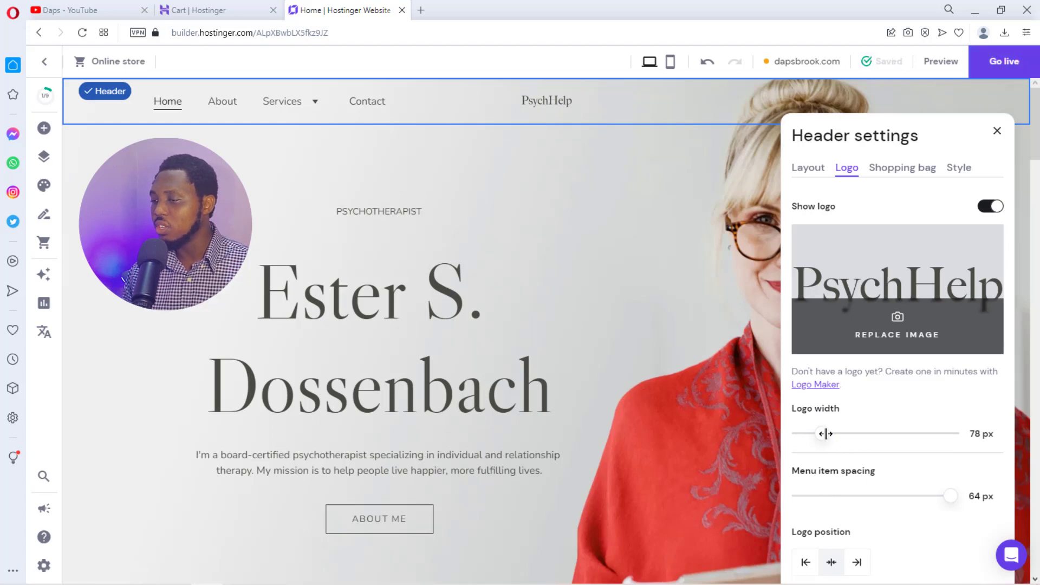
Set the header logo's width to 128 px and its position to right
{"action": "left_click_drag", "start_coordinate": [825, 433], "coordinate": [845, 442]}
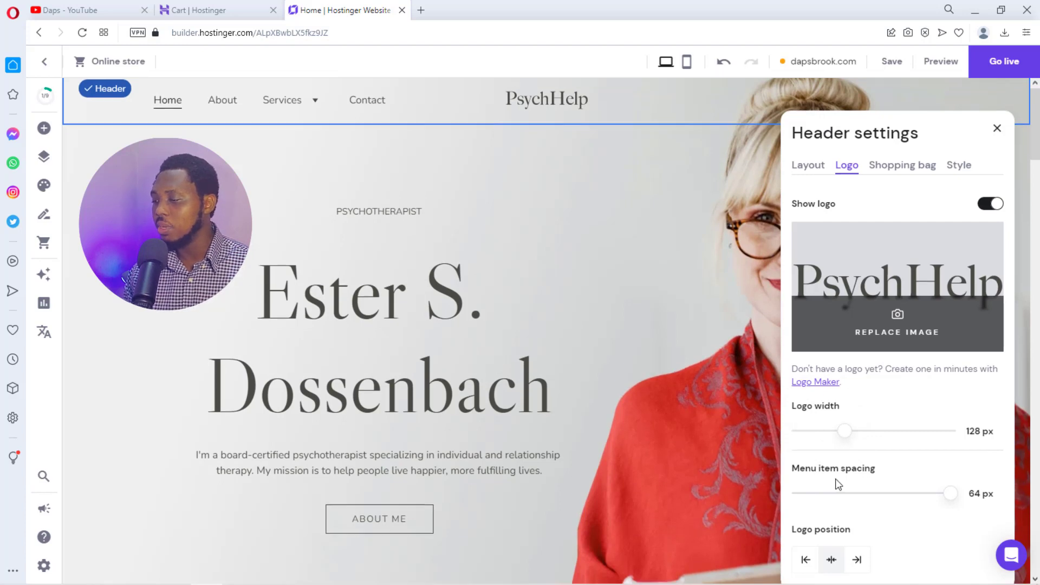
{"action": "scroll", "coordinate": [835, 483], "scroll_direction": "down", "scroll_amount": 2}
{"action": "left_click", "coordinate": [857, 433]}
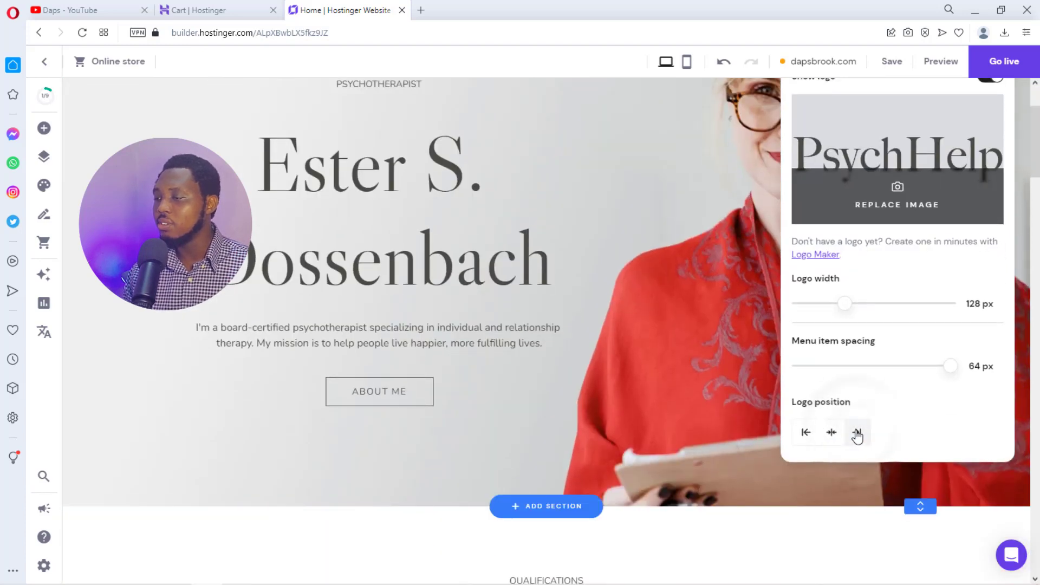
{"action": "scroll", "coordinate": [651, 411], "scroll_direction": "up", "scroll_amount": 1}
{"action": "scroll", "coordinate": [653, 403], "scroll_direction": "up", "scroll_amount": 1}
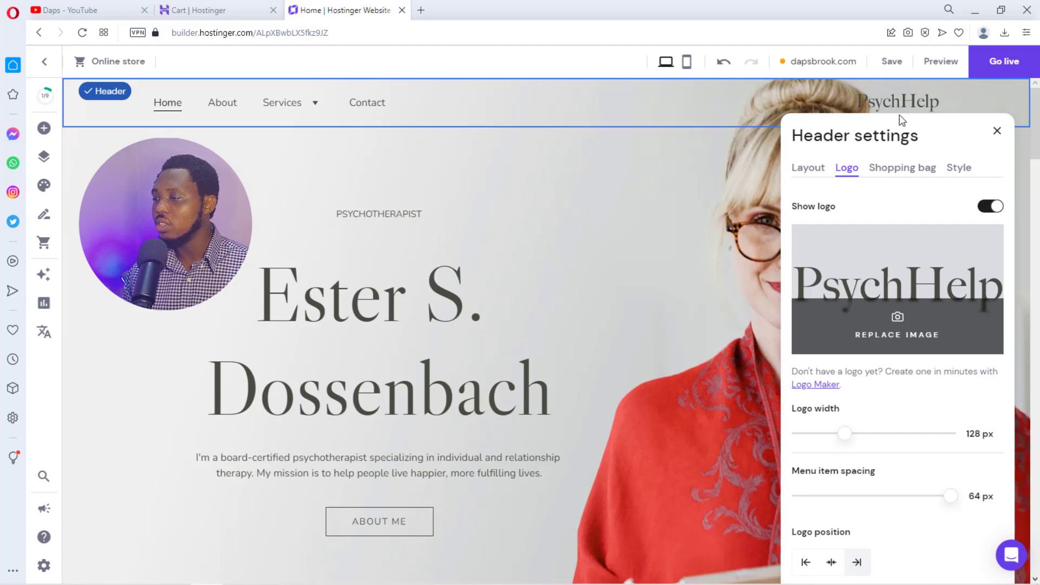
Set the logo position back to left and check the header
{"action": "scroll", "coordinate": [868, 498], "scroll_direction": "down", "scroll_amount": 1}
{"action": "left_click", "coordinate": [807, 498]}
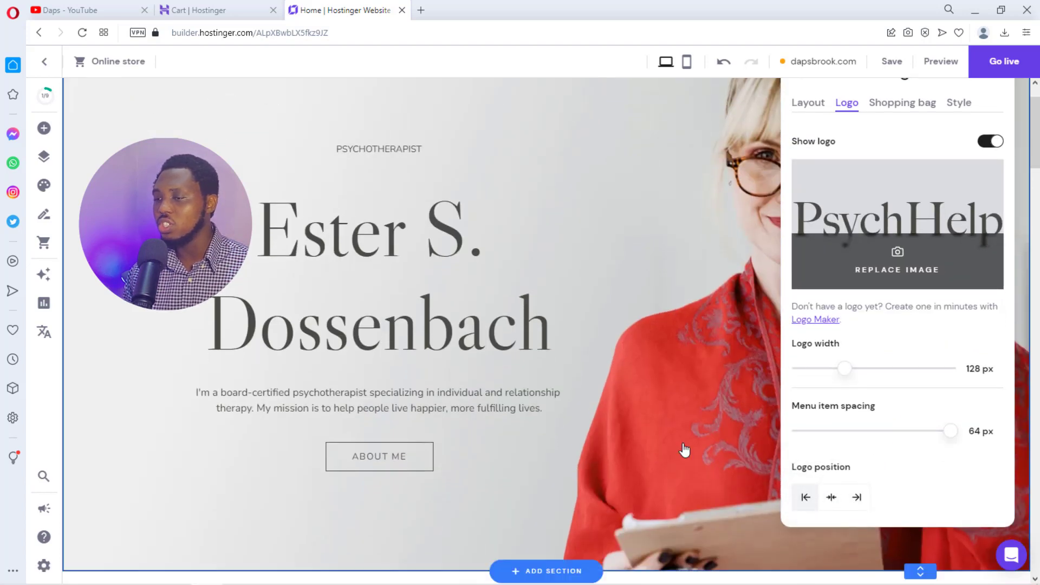
{"action": "scroll", "coordinate": [685, 449], "scroll_direction": "up", "scroll_amount": 1}
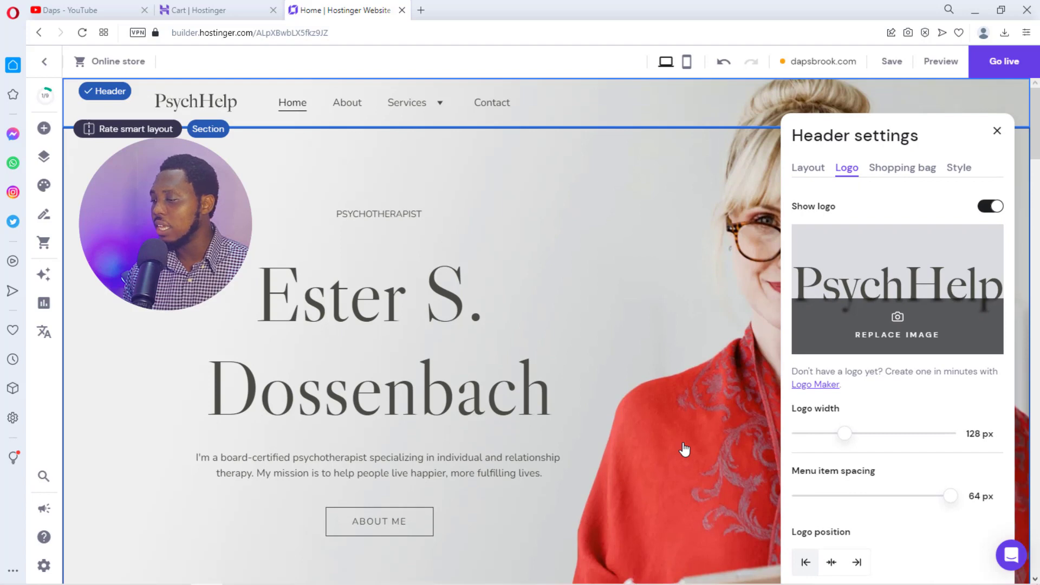
{"action": "scroll", "coordinate": [877, 360], "scroll_direction": "down", "scroll_amount": 4}
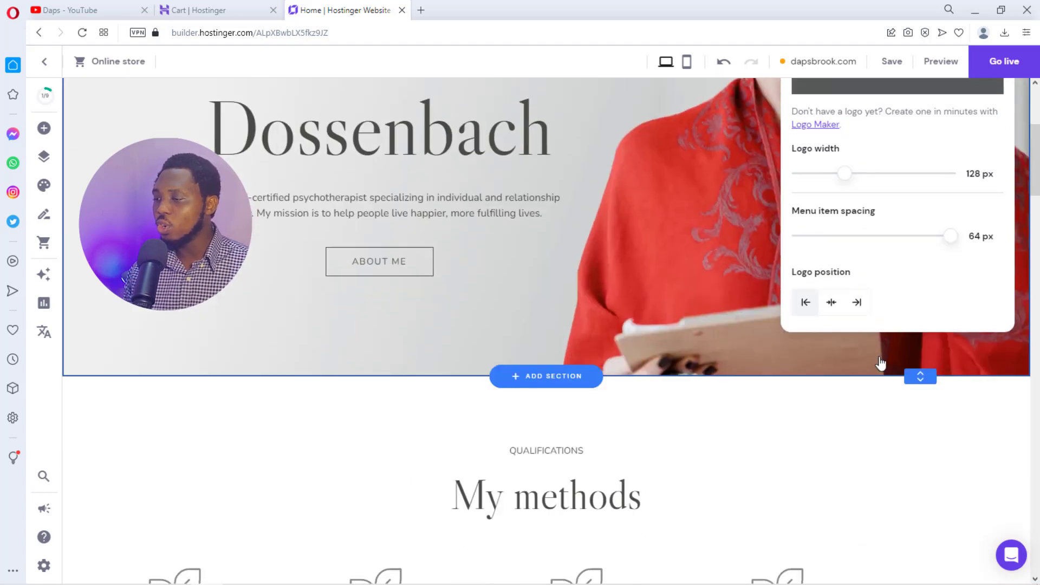
{"action": "scroll", "coordinate": [877, 359], "scroll_direction": "up", "scroll_amount": 4}
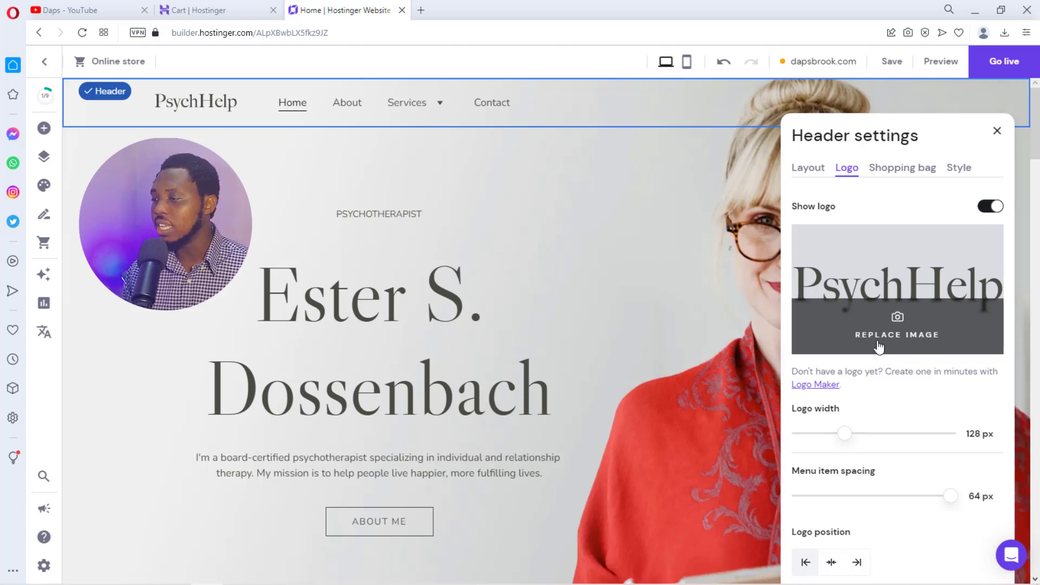
Open the header's layout settings and check how the sticky header behaves while the page scrolls
{"action": "left_click", "coordinate": [804, 171]}
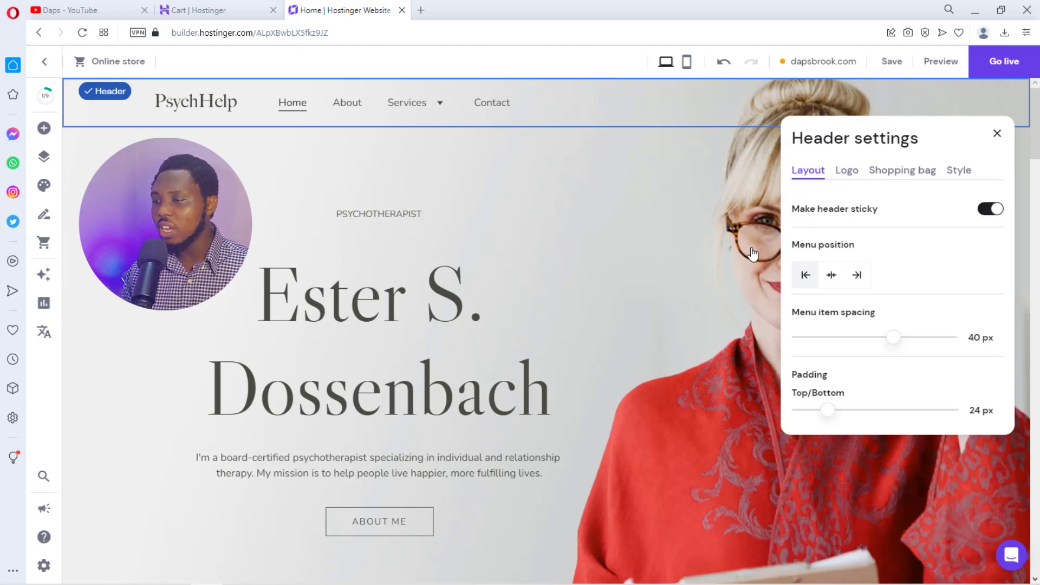
{"action": "scroll", "coordinate": [653, 277], "scroll_direction": "down", "scroll_amount": 4}
{"action": "scroll", "coordinate": [652, 276], "scroll_direction": "up", "scroll_amount": 4}
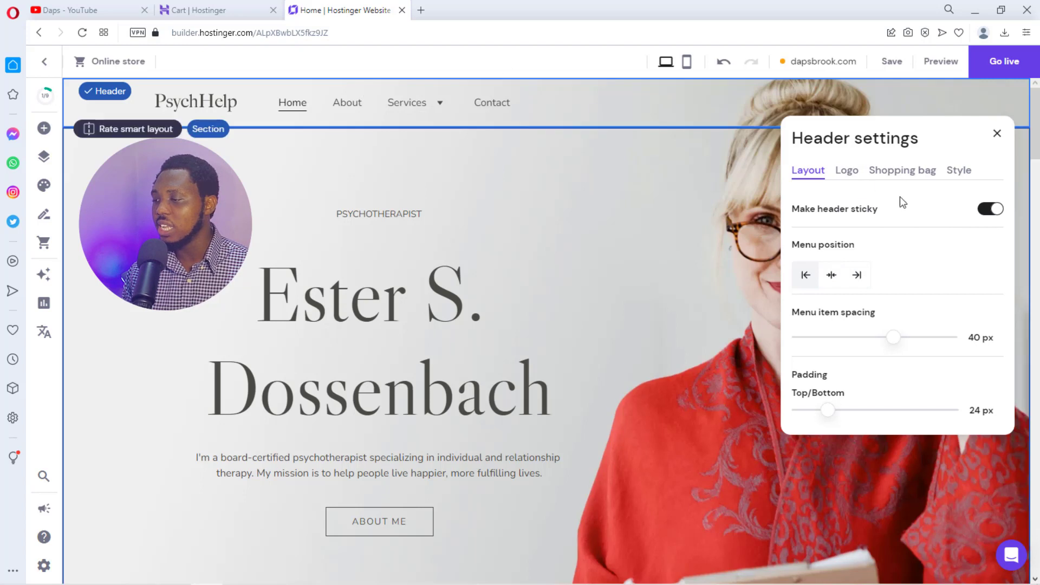
Try the header menu in the centre and right positions, and return it to the left position
{"action": "left_click", "coordinate": [831, 276]}
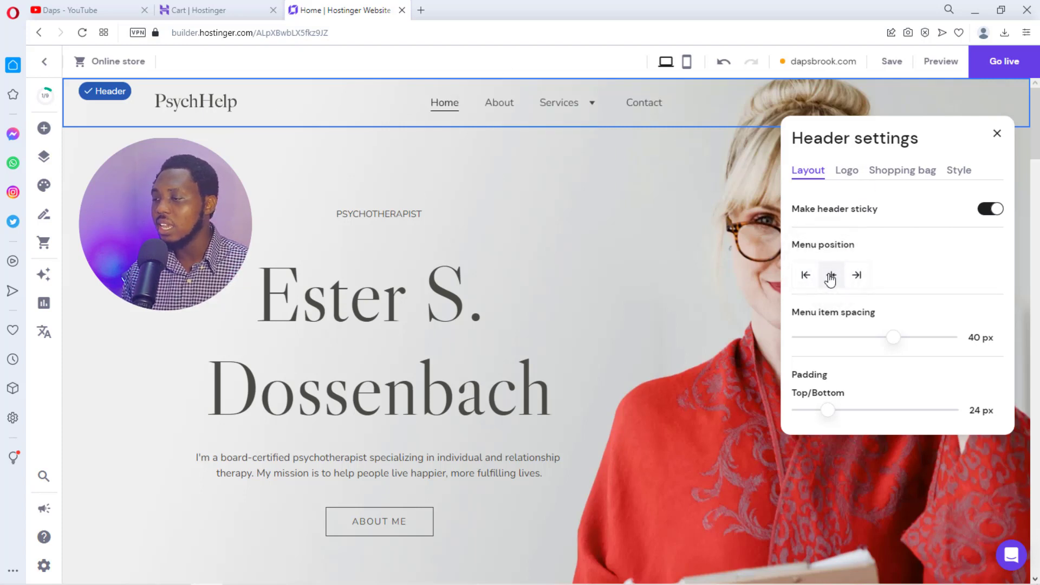
{"action": "left_click", "coordinate": [853, 275]}
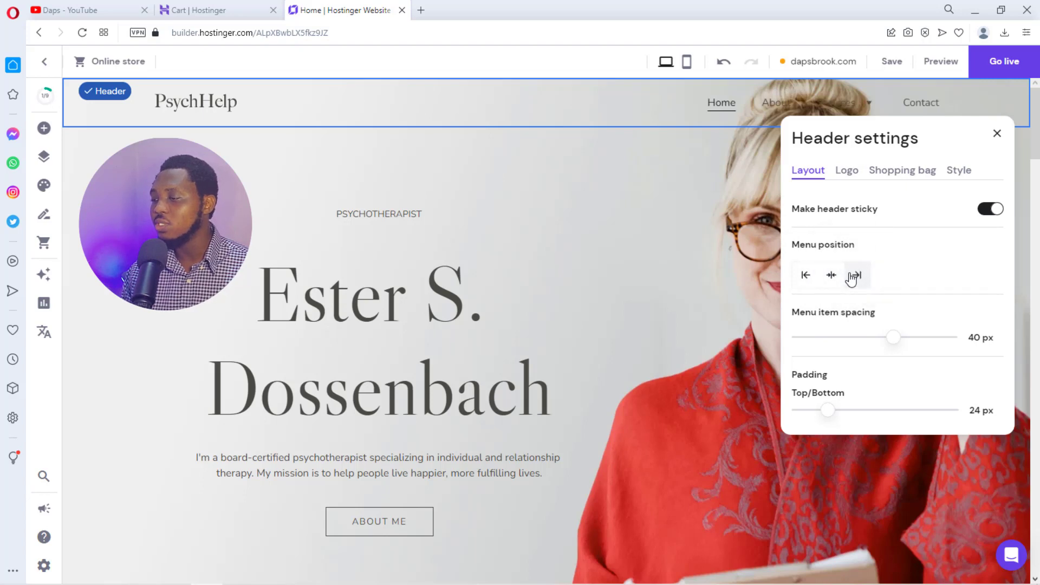
{"action": "left_click", "coordinate": [832, 277]}
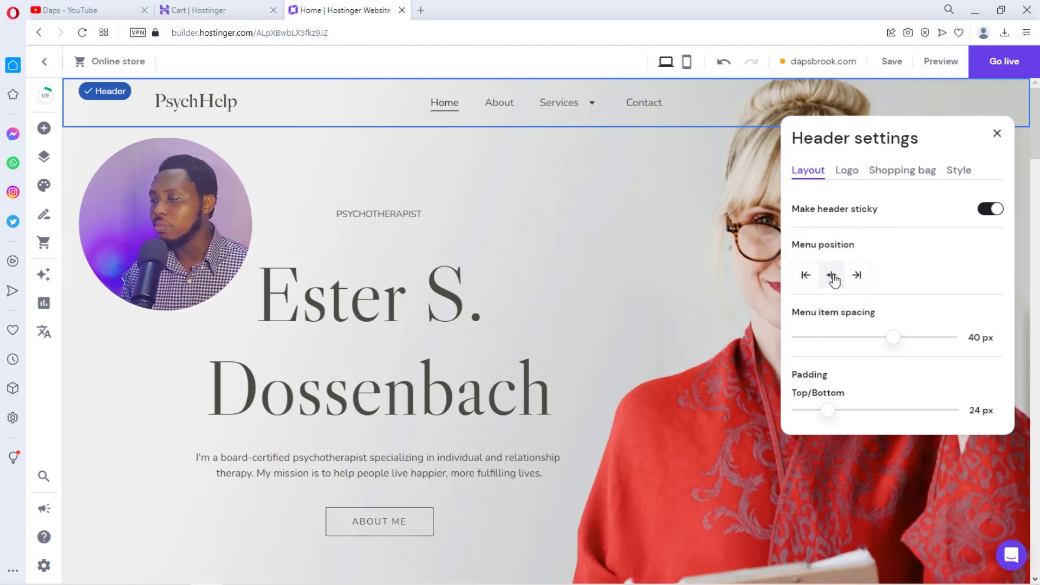
{"action": "left_click", "coordinate": [805, 276]}
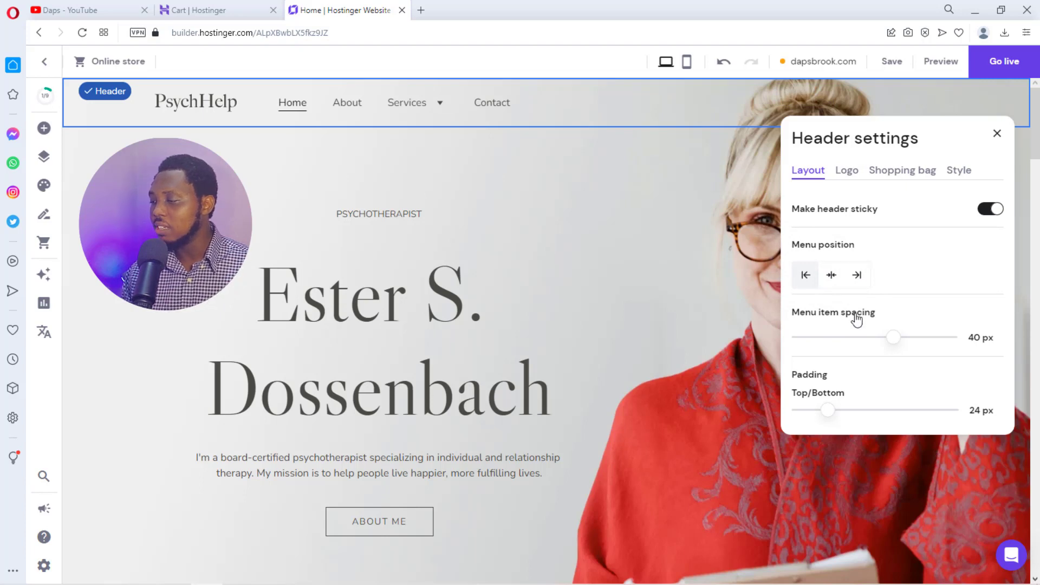
Look over the header's menu spacing and padding settings, and open its shopping bag settings
{"action": "scroll", "coordinate": [898, 332], "scroll_direction": "down", "scroll_amount": 1}
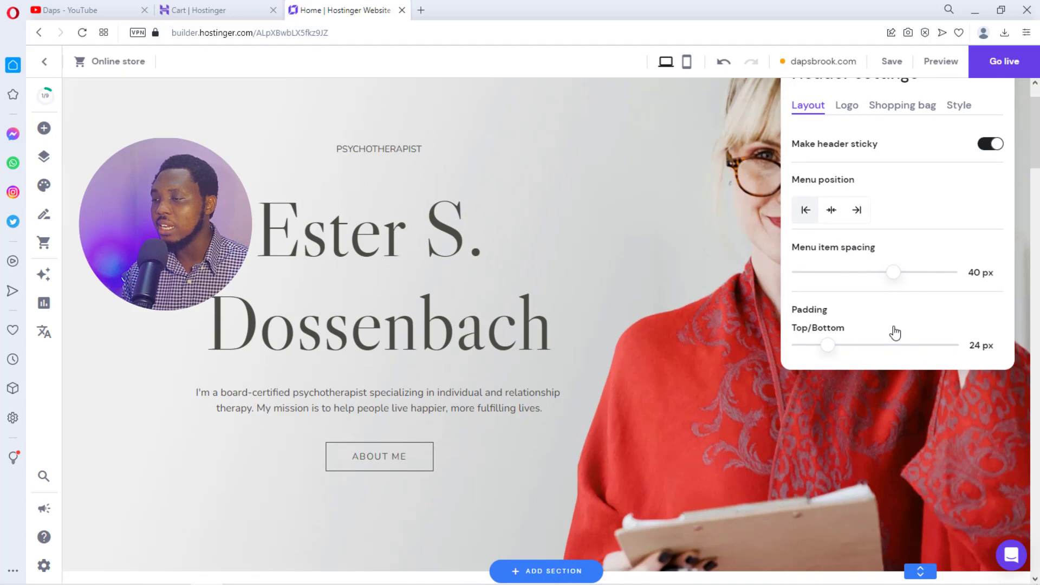
{"action": "scroll", "coordinate": [893, 328], "scroll_direction": "up", "scroll_amount": 1}
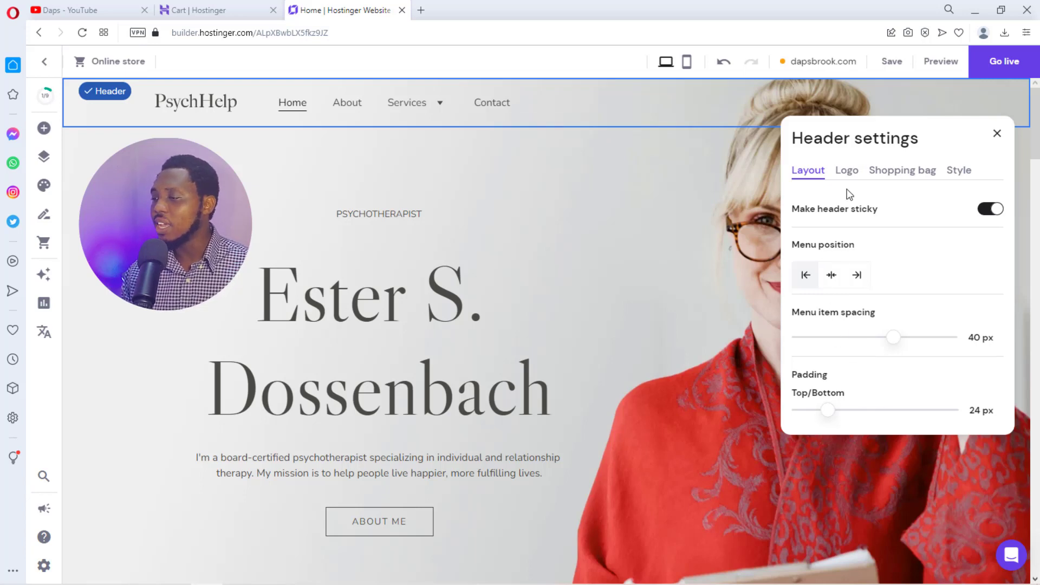
{"action": "left_click", "coordinate": [902, 172]}
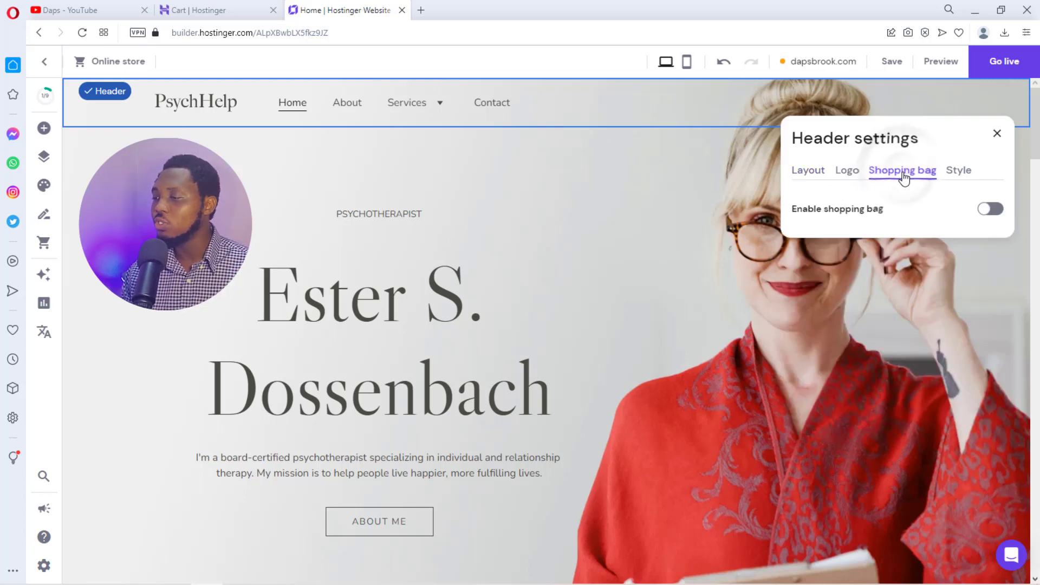
Try the header's shopping bag with medium, large and small icon sizes, and disable it again
{"action": "left_click", "coordinate": [999, 212]}
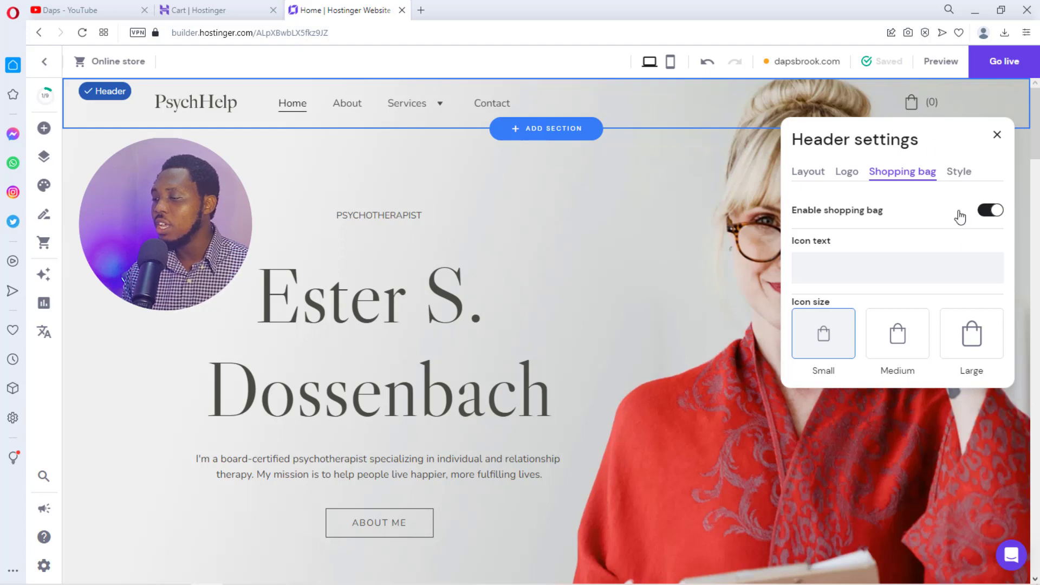
{"action": "left_click", "coordinate": [898, 334]}
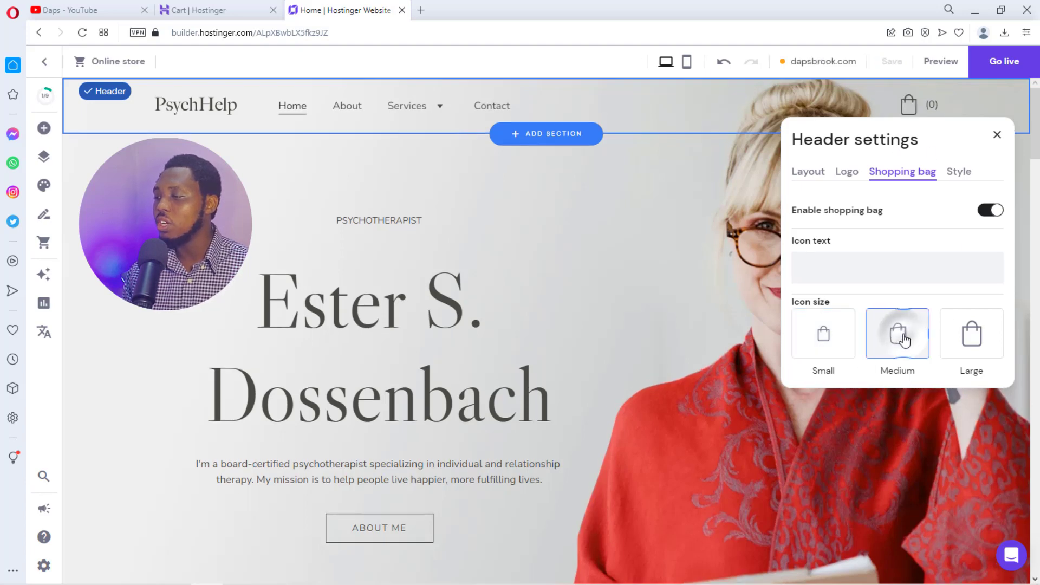
{"action": "left_click", "coordinate": [968, 336]}
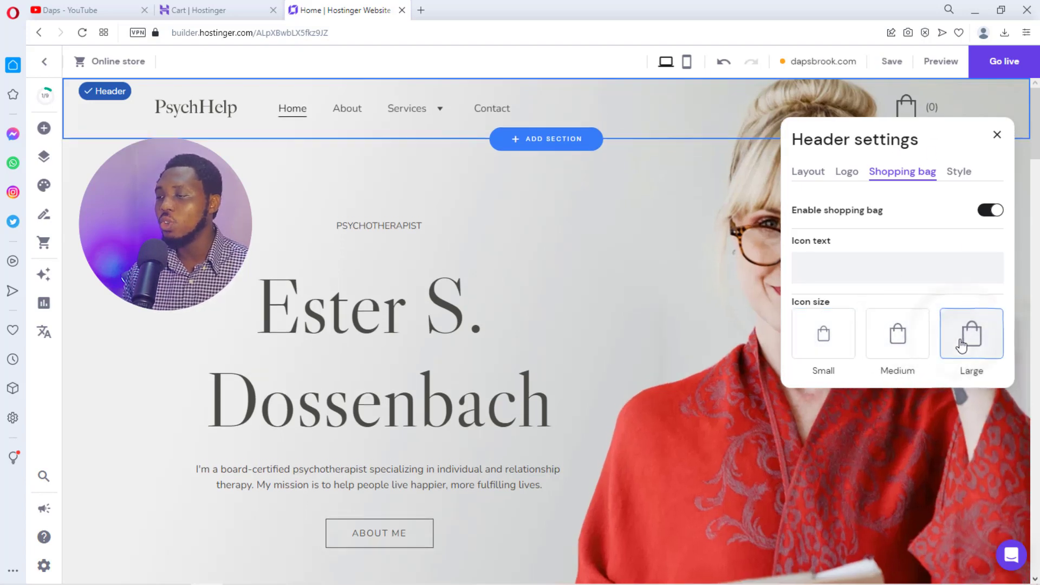
{"action": "left_click", "coordinate": [823, 343]}
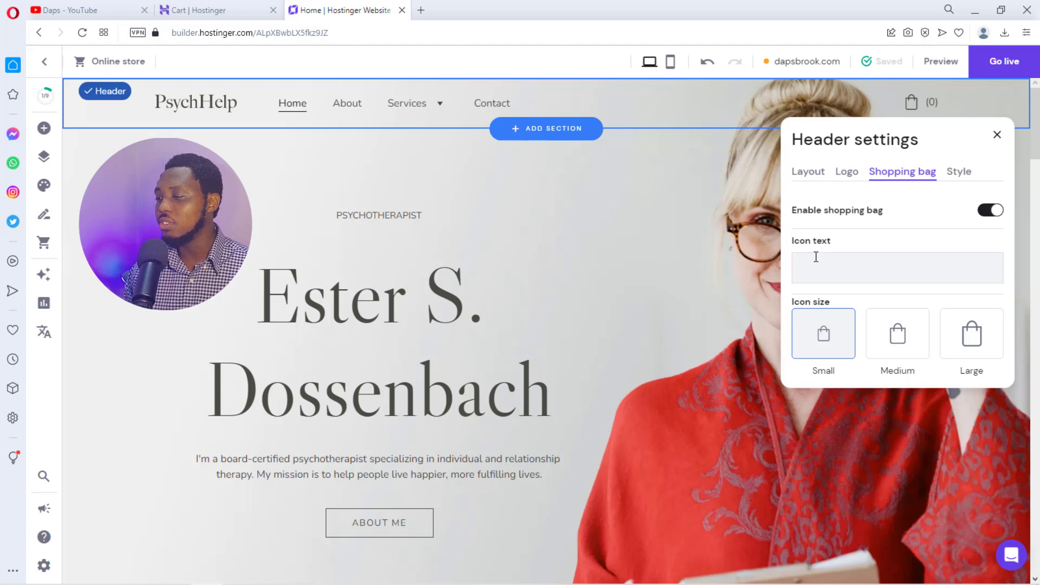
{"action": "left_click", "coordinate": [987, 210]}
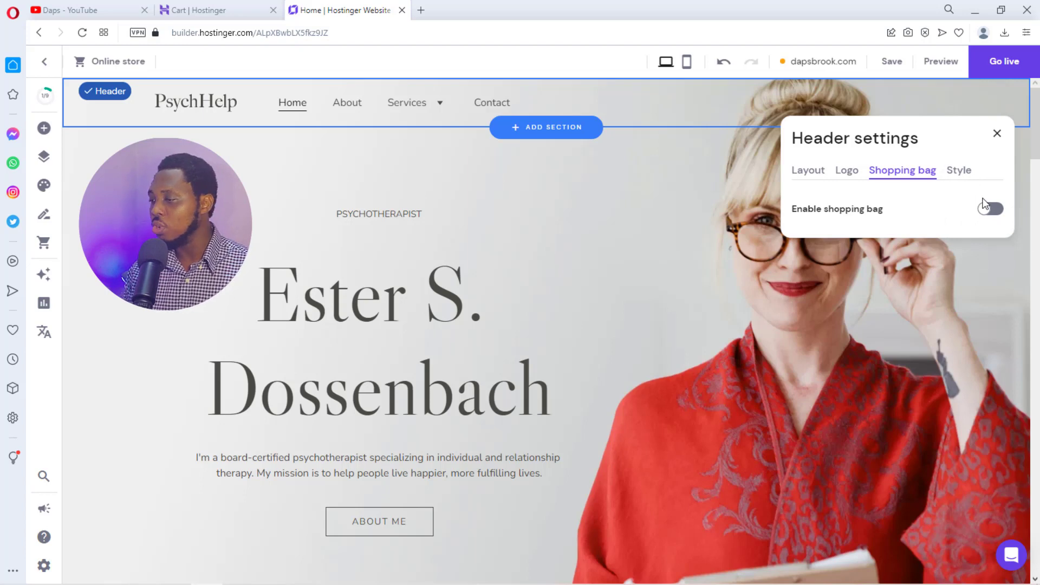
Look over the header's style settings, close them and select the hero section
{"action": "left_click", "coordinate": [958, 171]}
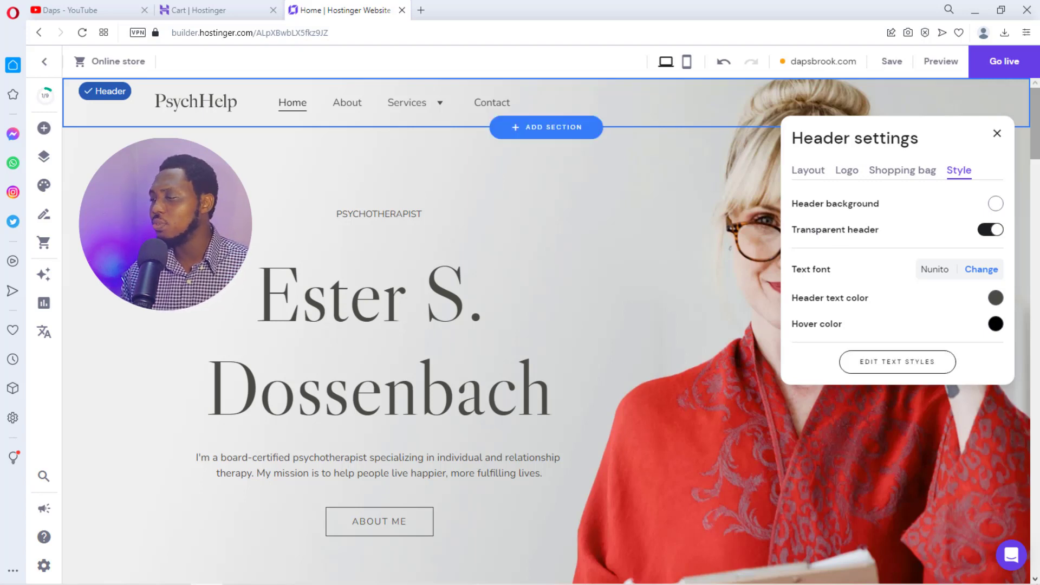
{"action": "left_click", "coordinate": [1000, 132]}
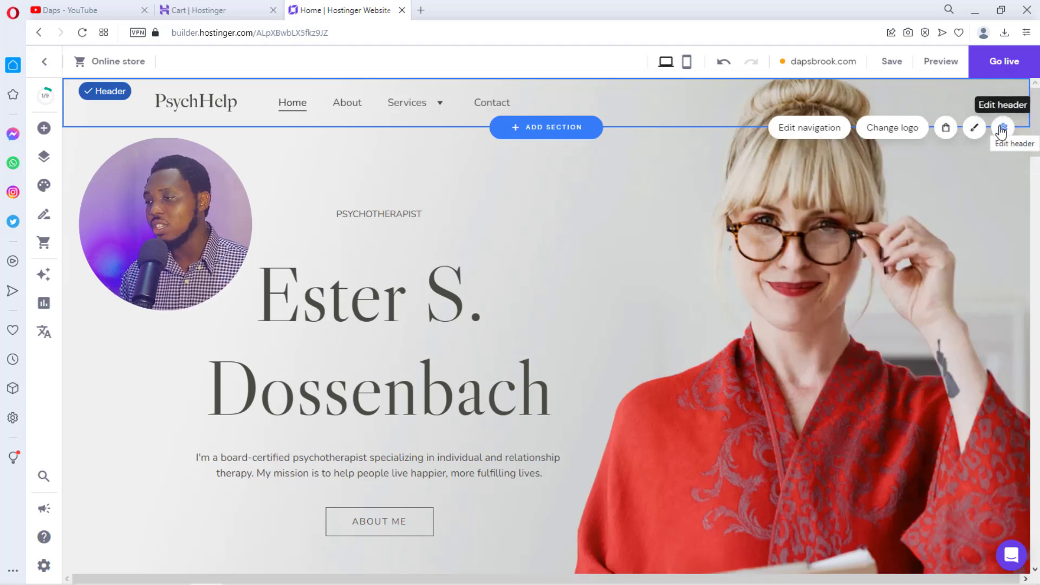
{"action": "left_click", "coordinate": [344, 197]}
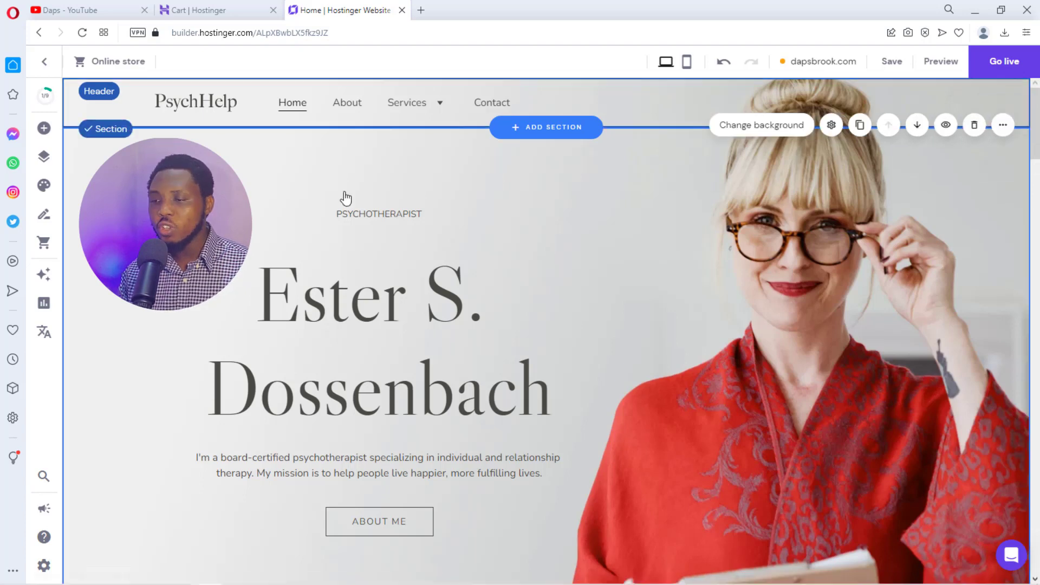
Open the AI Logo Maker from the website builder and look through the suggested logos
{"action": "left_click", "coordinate": [45, 275]}
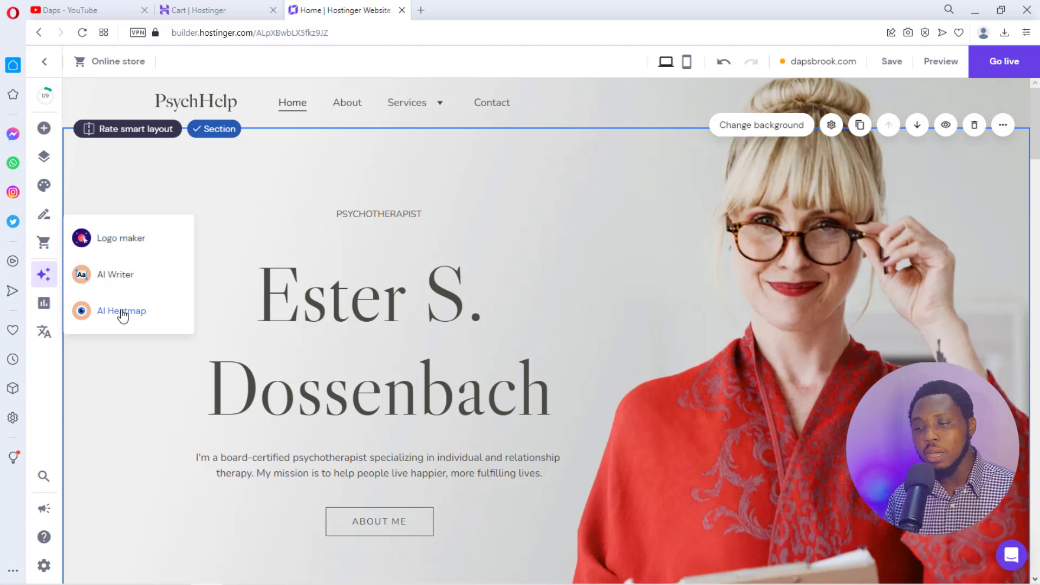
{"action": "left_click", "coordinate": [125, 239]}
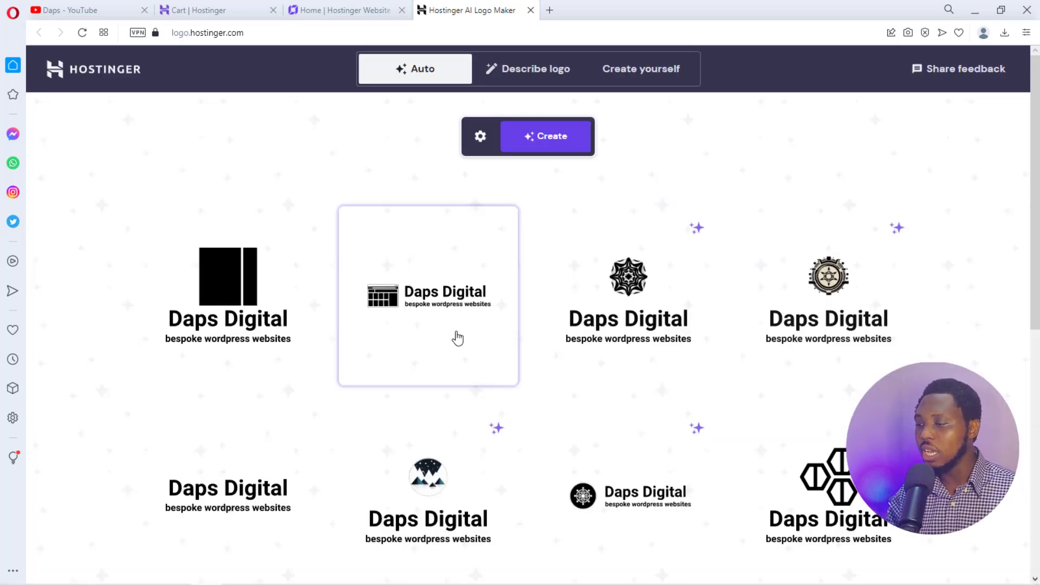
{"action": "scroll", "coordinate": [594, 304], "scroll_direction": "down", "scroll_amount": 5}
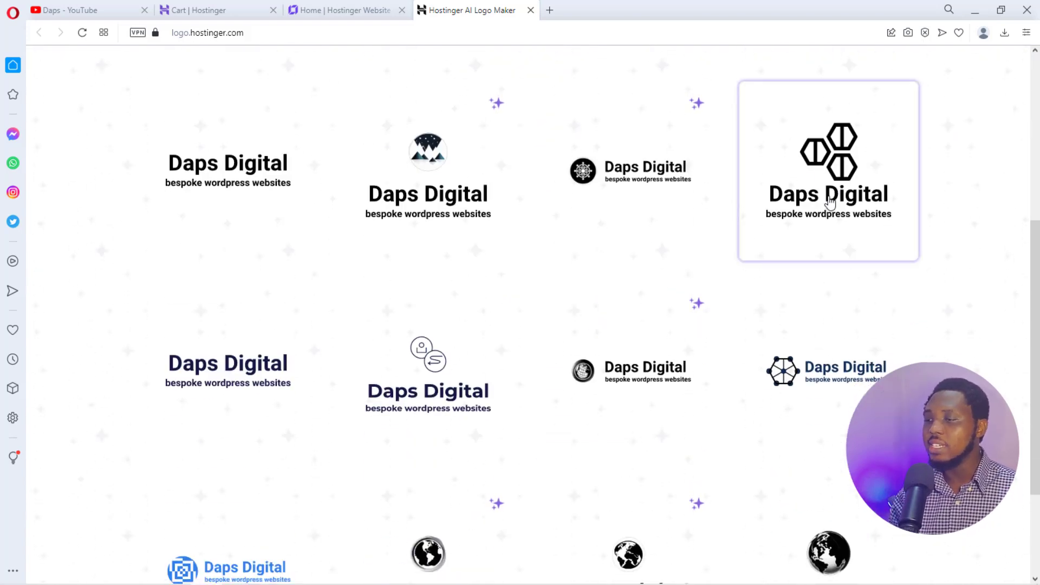
{"action": "scroll", "coordinate": [829, 201], "scroll_direction": "up", "scroll_amount": 5}
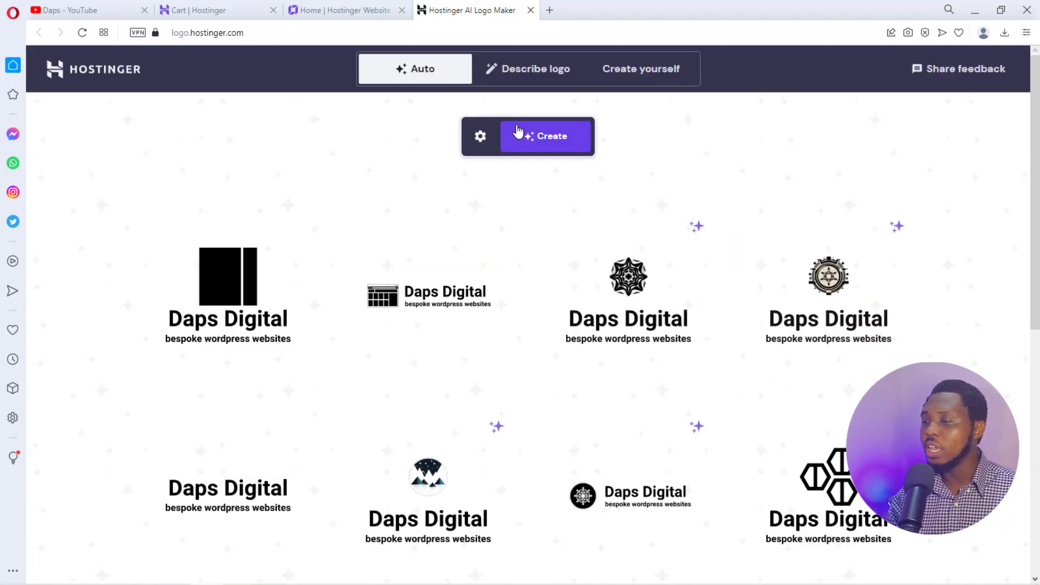
Switch the logo maker to creating from a description and enter "Daps Brook" as the description
{"action": "left_click", "coordinate": [530, 71]}
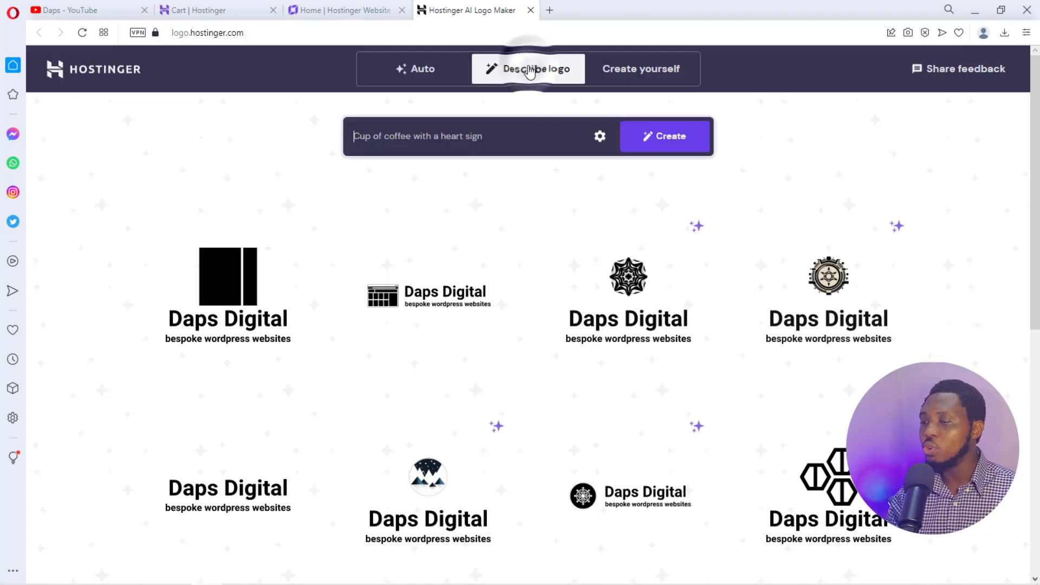
{"action": "left_click", "coordinate": [489, 135]}
{"action": "type", "text": "Da"}
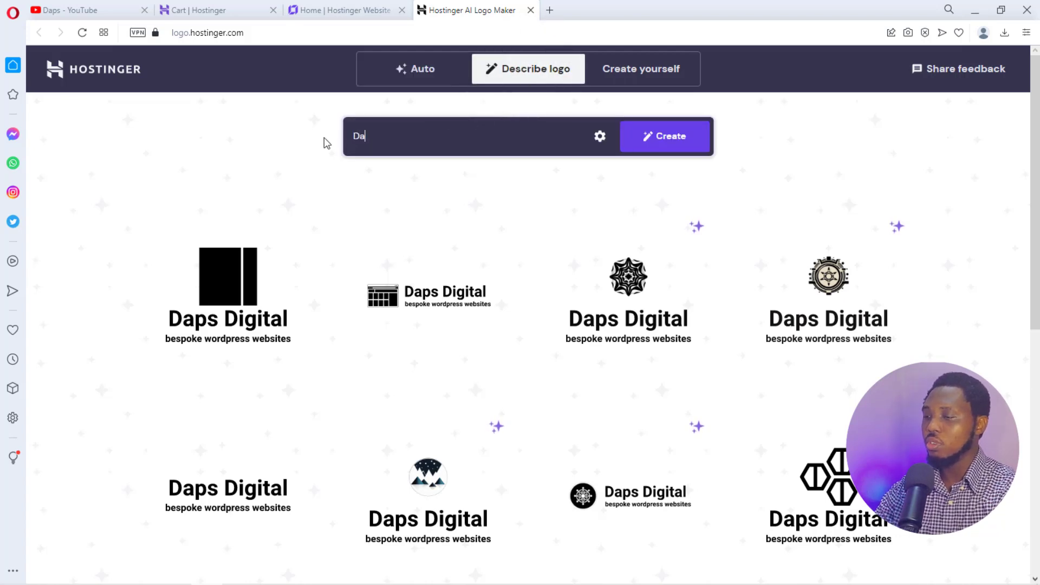
{"action": "type", "text": "ps Brook"}
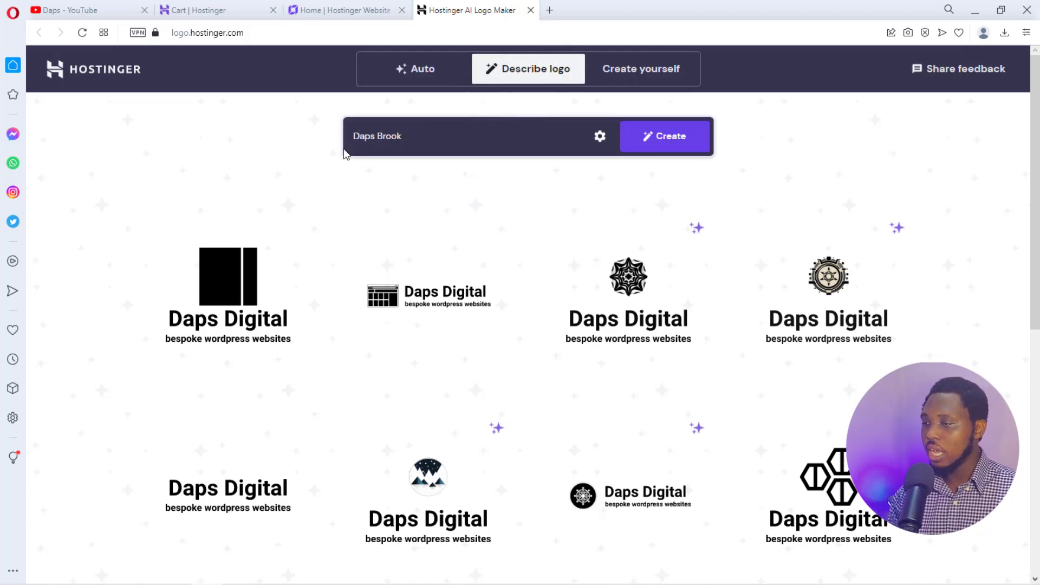
Set the logo's icon style to Multicolor and its name to "Daps Brook"
{"action": "left_click", "coordinate": [600, 137]}
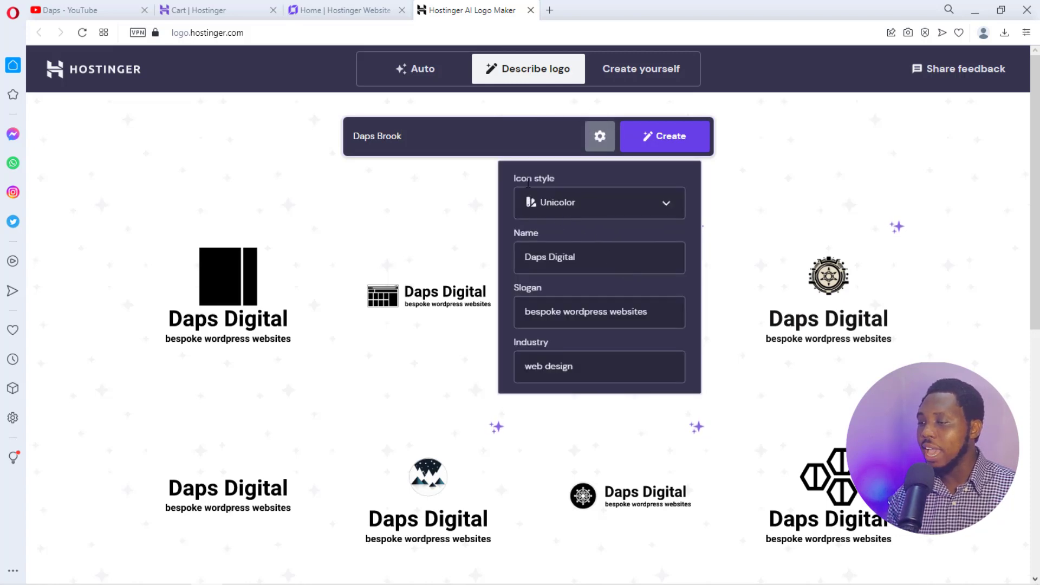
{"action": "left_click", "coordinate": [651, 202]}
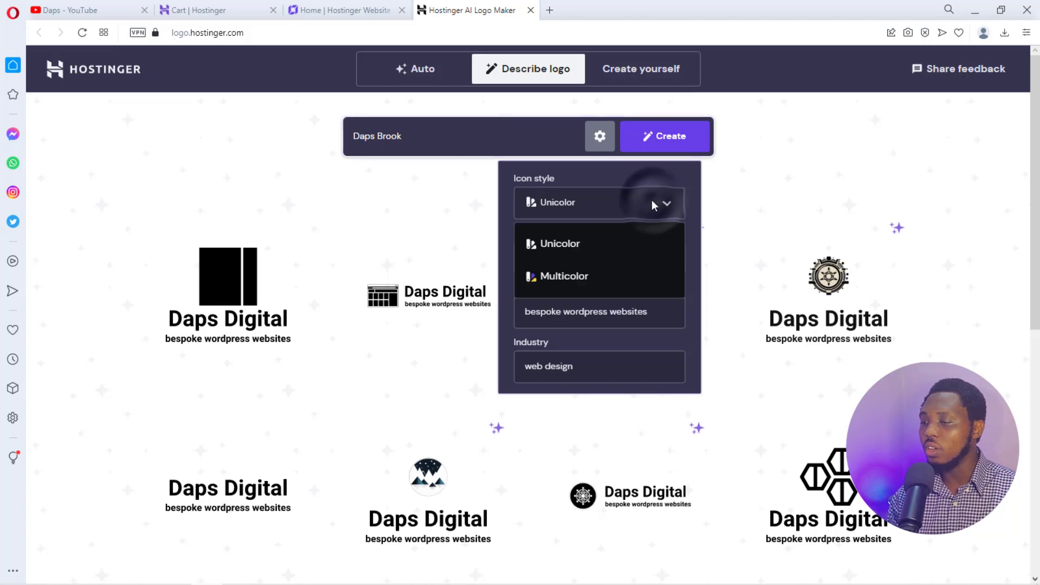
{"action": "left_click", "coordinate": [577, 273]}
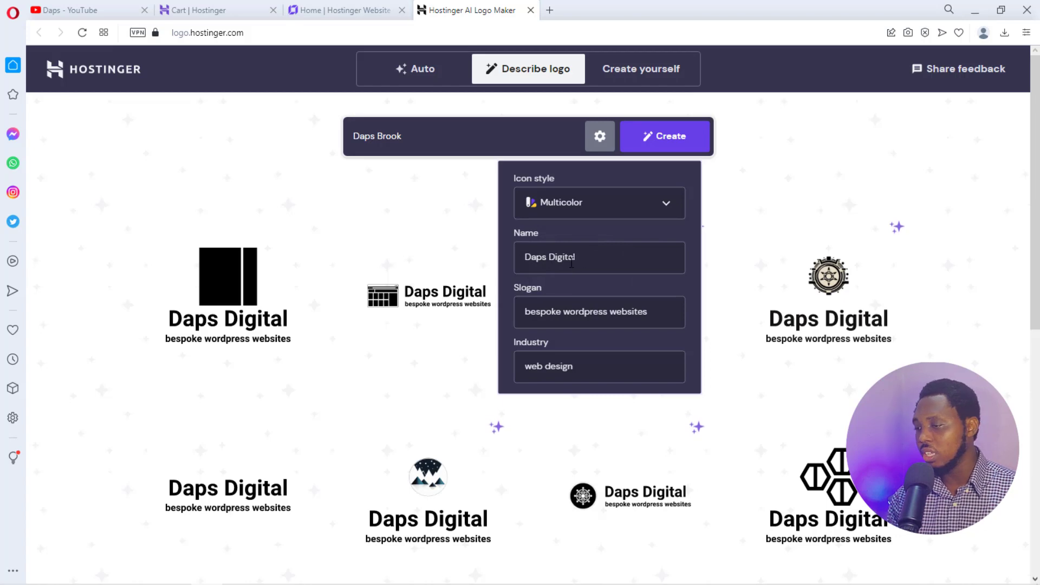
{"action": "triple_click", "coordinate": [599, 256]}
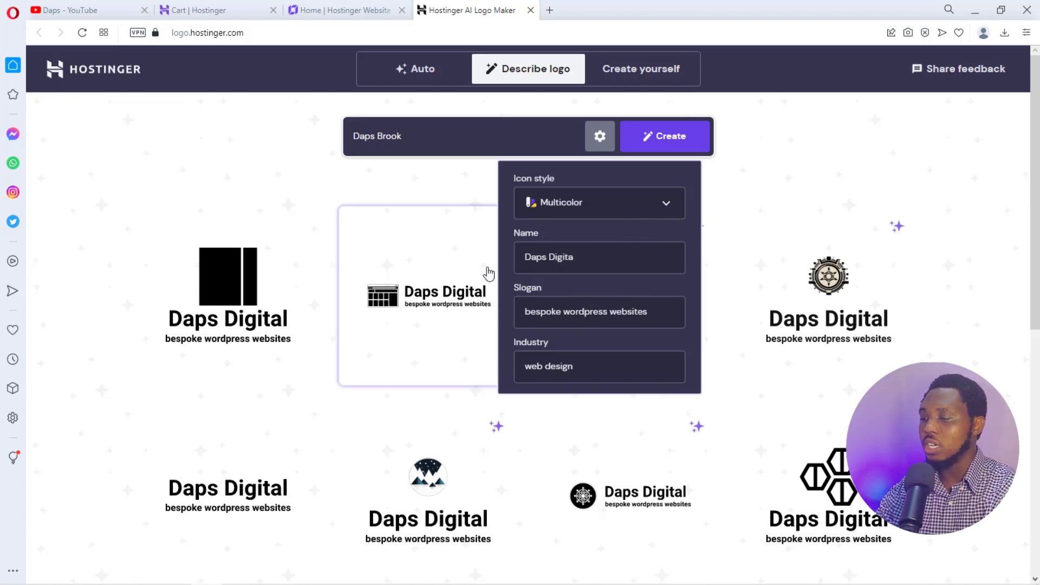
{"action": "key", "text": "BackSpace"}
{"action": "key", "text": "BackSpace"}
{"action": "key", "text": "BackSpace"}
{"action": "type", "text": "Brook"}
Replace the logo's slogan with "Life is deigned to defeat the weak"
{"action": "key", "text": "Tab"}
{"action": "key", "text": "BackSpace"}
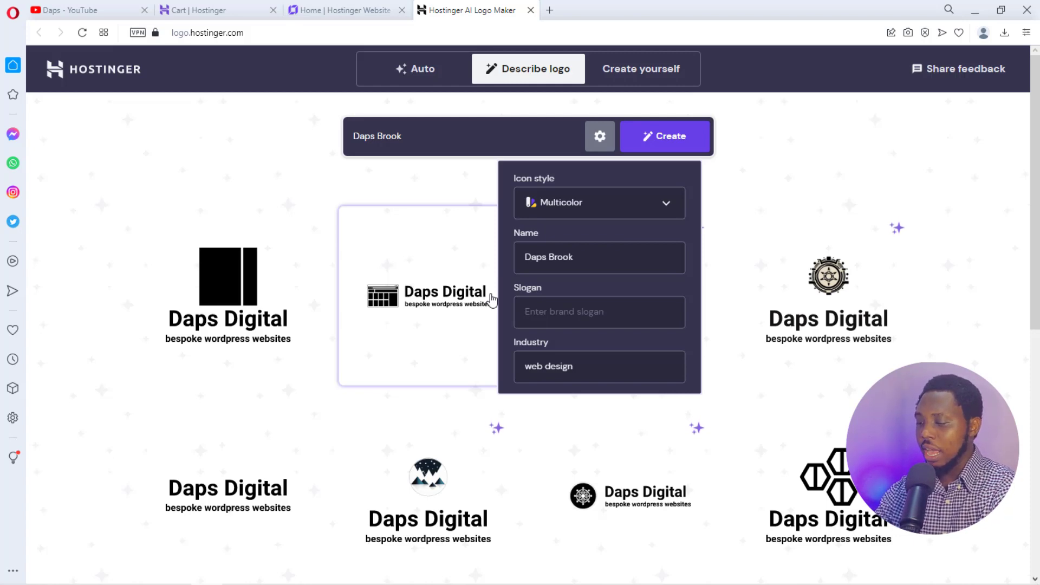
{"action": "type", "text": "L"}
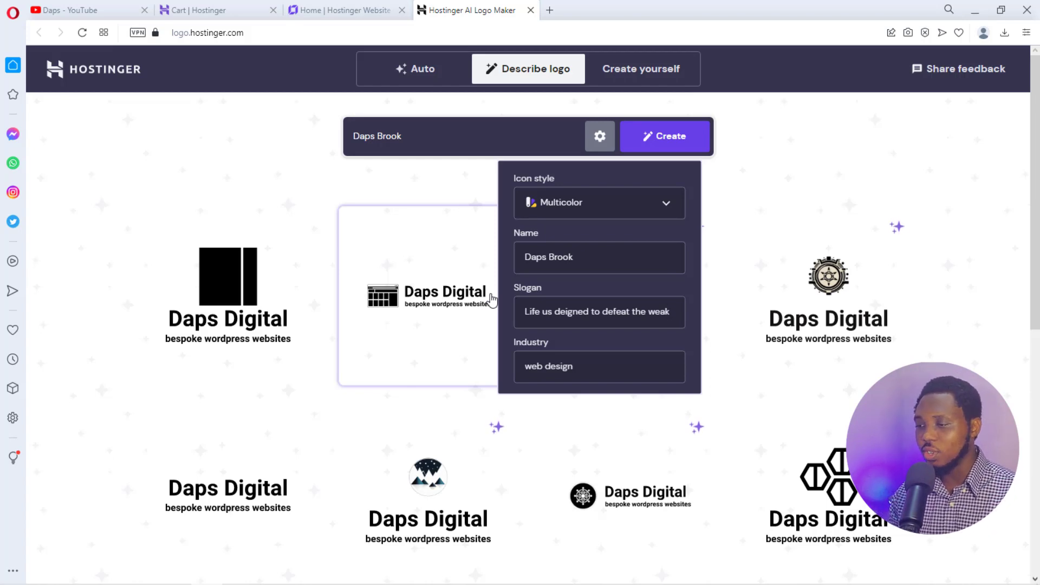
{"action": "left_click", "coordinate": [545, 311]}
{"action": "key", "text": "BackSpace"}
{"action": "type", "text": "i"}
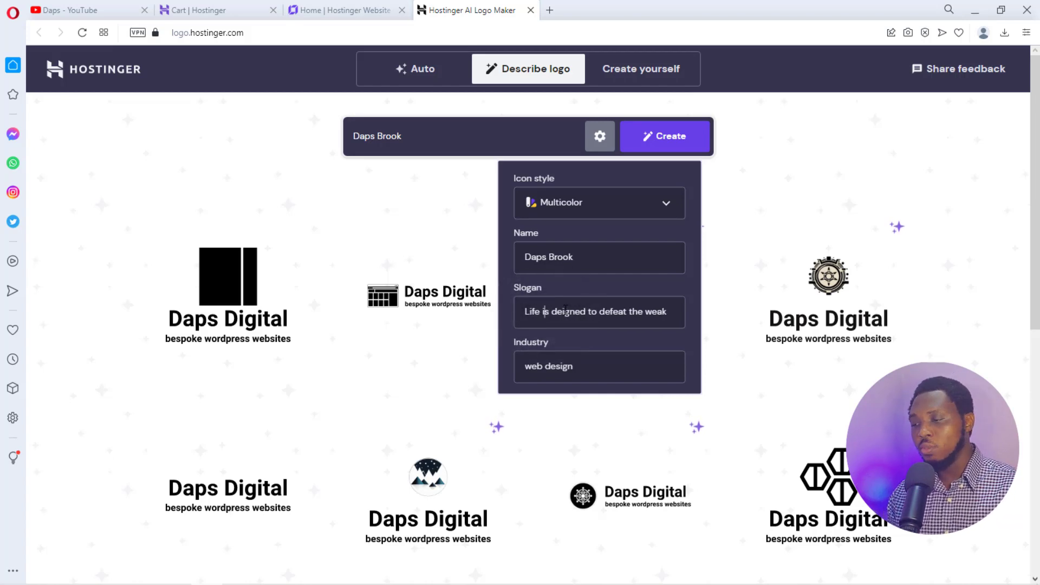
Set the logo's industry to "Motivation"
{"action": "double_click", "coordinate": [591, 365]}
{"action": "left_click", "coordinate": [570, 372]}
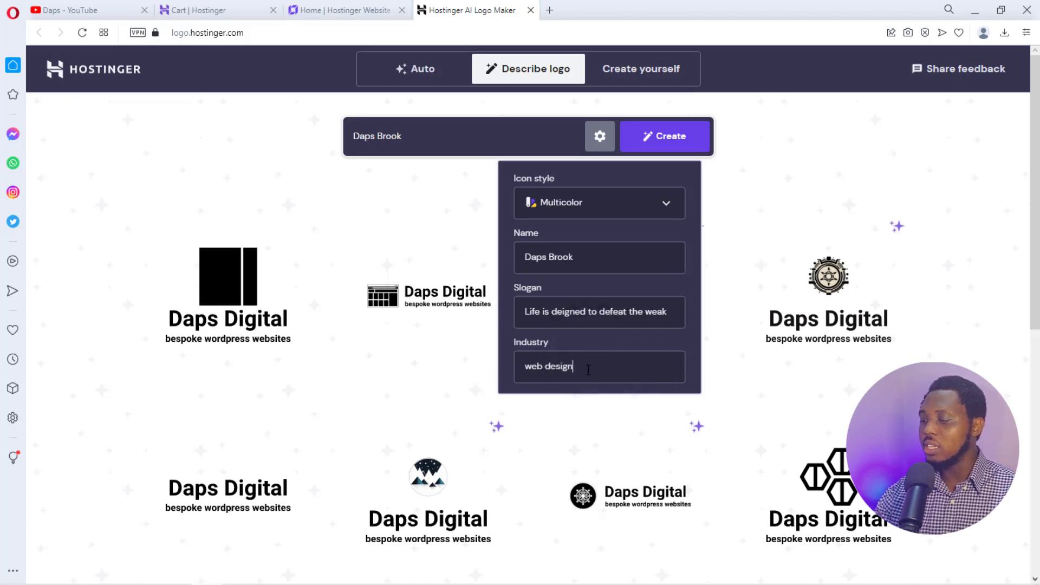
{"action": "key", "text": "BackSpace"}
{"action": "key", "text": "BackSpace"}
{"action": "key", "text": "BackSpace"}
{"action": "key", "text": "BackSpace"}
{"action": "key", "text": "BackSpace"}
{"action": "key", "text": "BackSpace"}
{"action": "key", "text": "BackSpace"}
{"action": "key", "text": "BackSpace"}
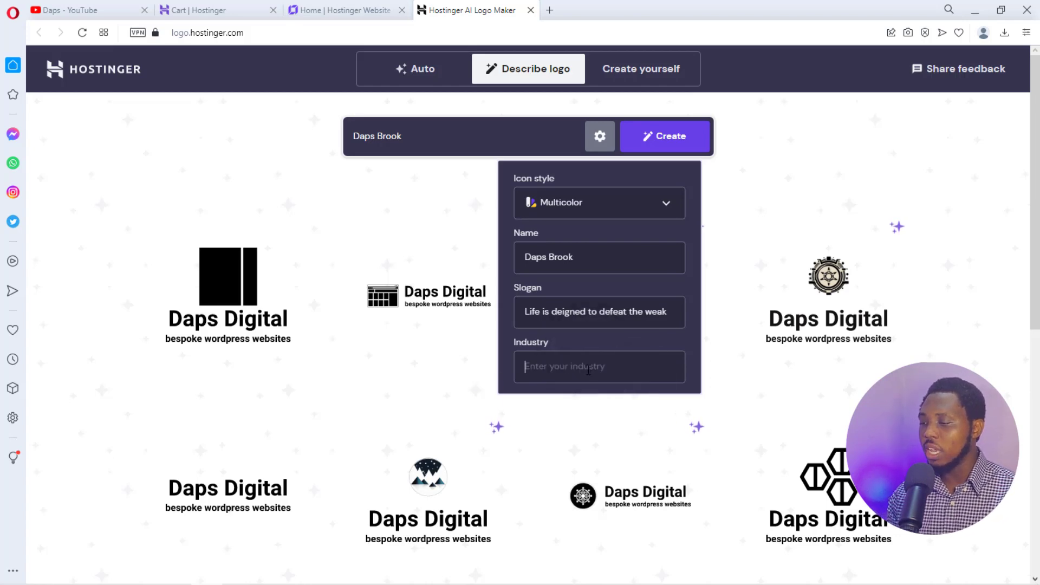
{"action": "type", "text": "Motivation"}
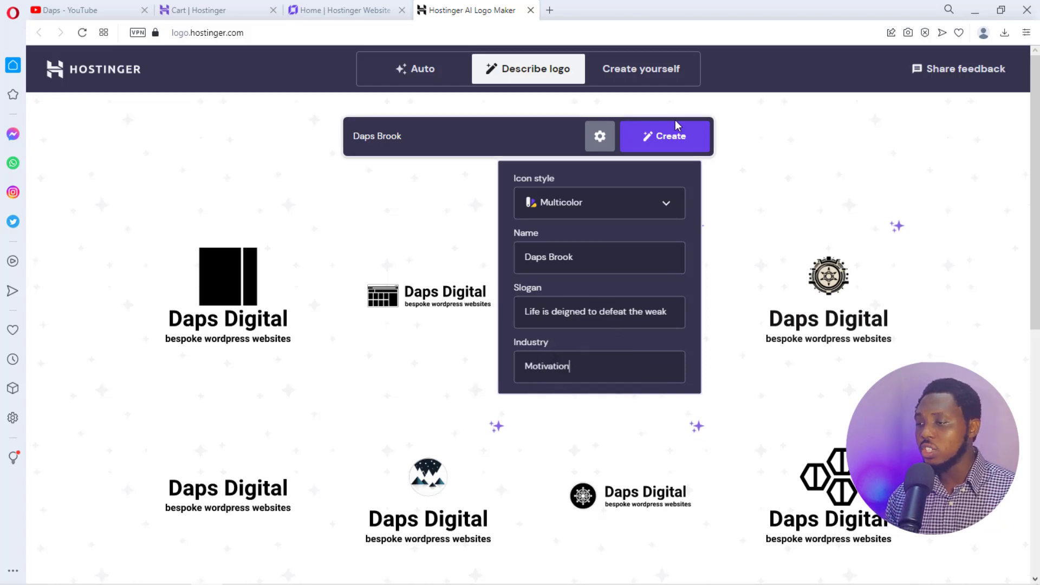
Generate logos from the Daps Brook description and look through the results
{"action": "left_click", "coordinate": [674, 140]}
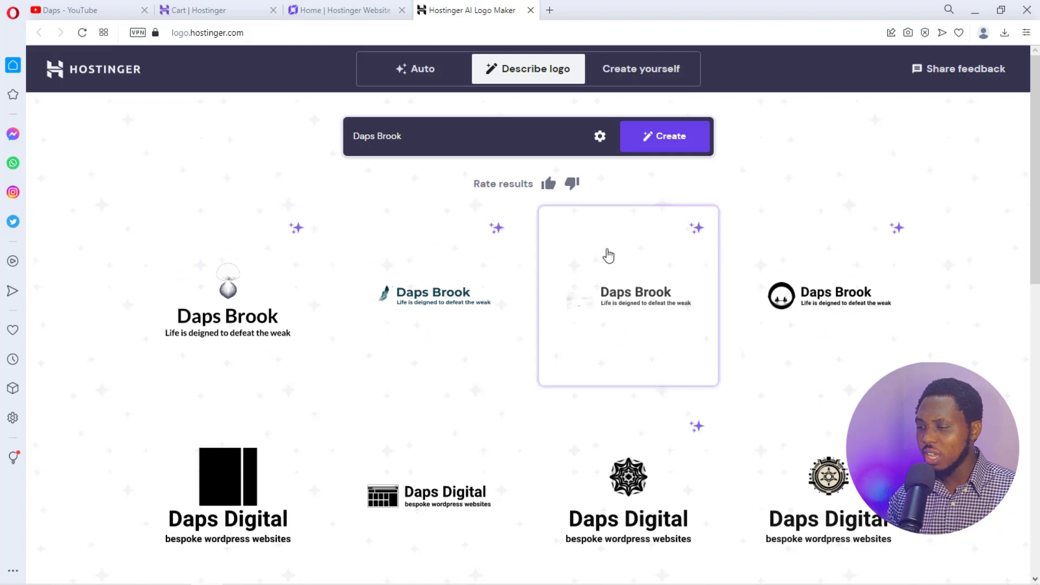
{"action": "scroll", "coordinate": [606, 257], "scroll_direction": "down", "scroll_amount": 12}
{"action": "scroll", "coordinate": [614, 259], "scroll_direction": "up", "scroll_amount": 12}
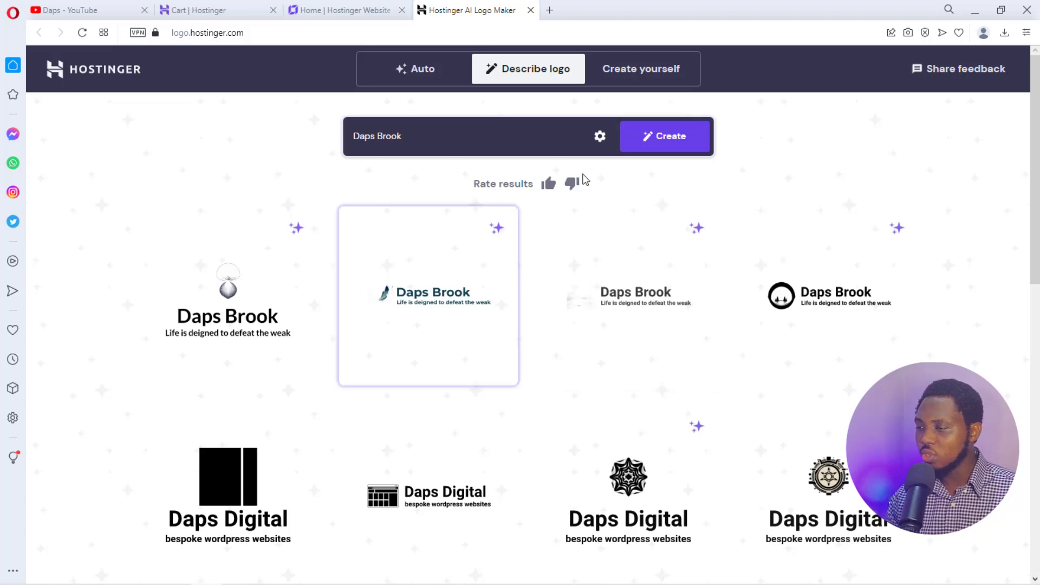
Generate another set of Daps Brook logos and compare the new designs
{"action": "left_click", "coordinate": [686, 140]}
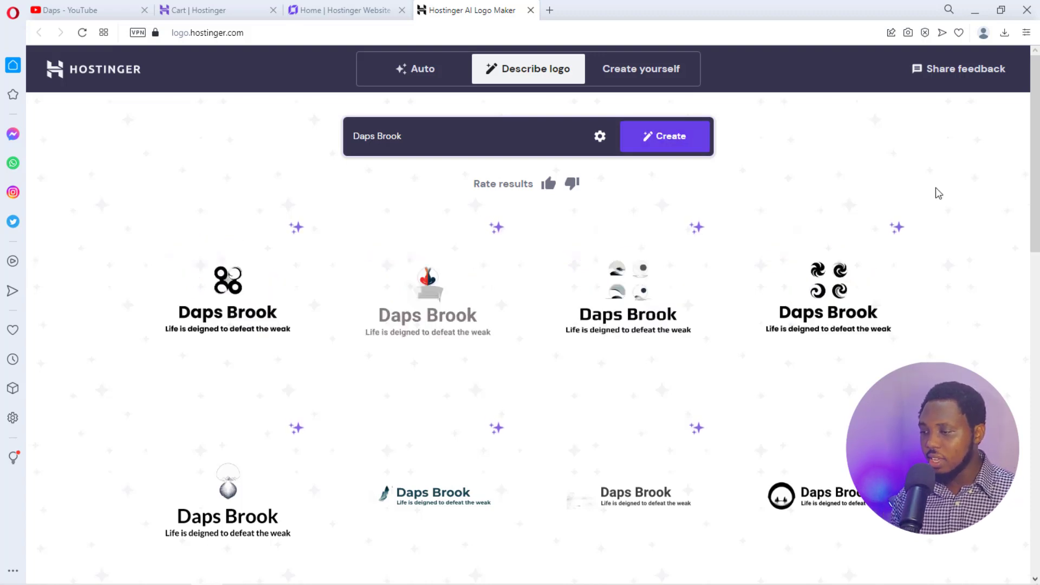
{"action": "scroll", "coordinate": [939, 236], "scroll_direction": "down", "scroll_amount": 1}
{"action": "scroll", "coordinate": [940, 237], "scroll_direction": "down", "scroll_amount": 1}
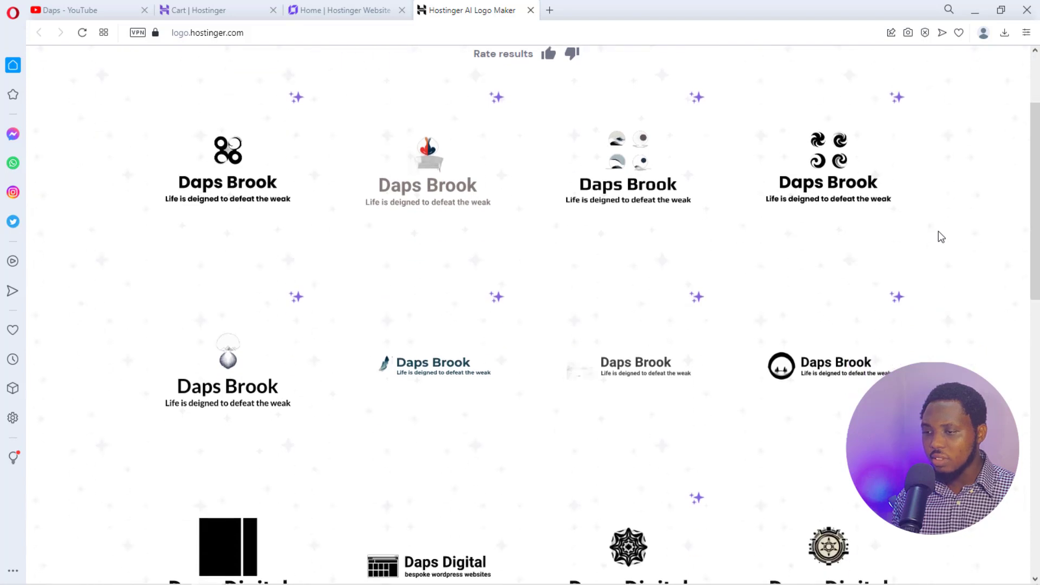
{"action": "scroll", "coordinate": [938, 230], "scroll_direction": "up", "scroll_amount": 1}
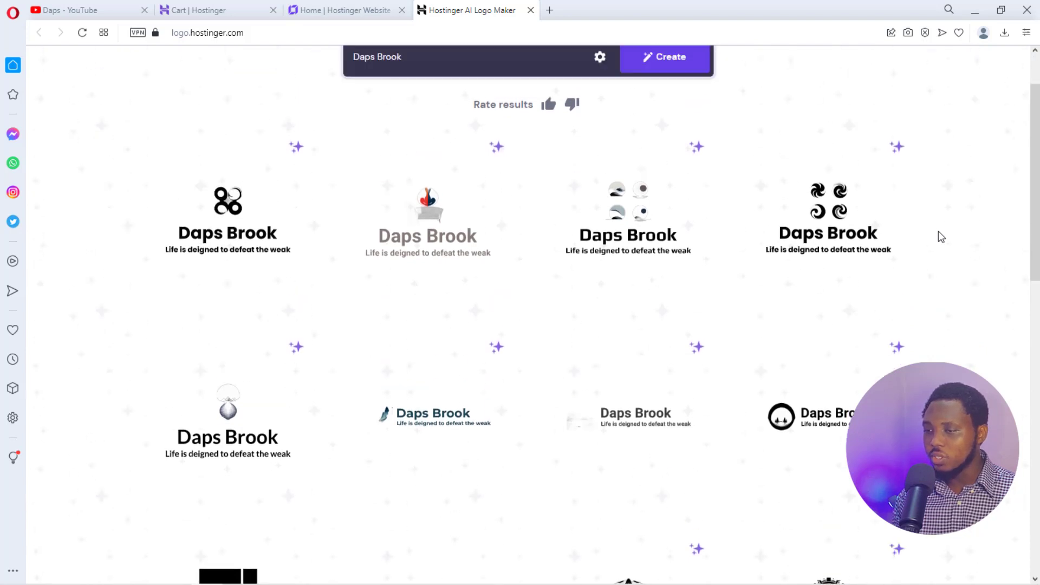
Open the Daps Brook logo with the four-circle icon and try the layouts with the icon left, right, above and below the text
{"action": "left_click", "coordinate": [232, 236]}
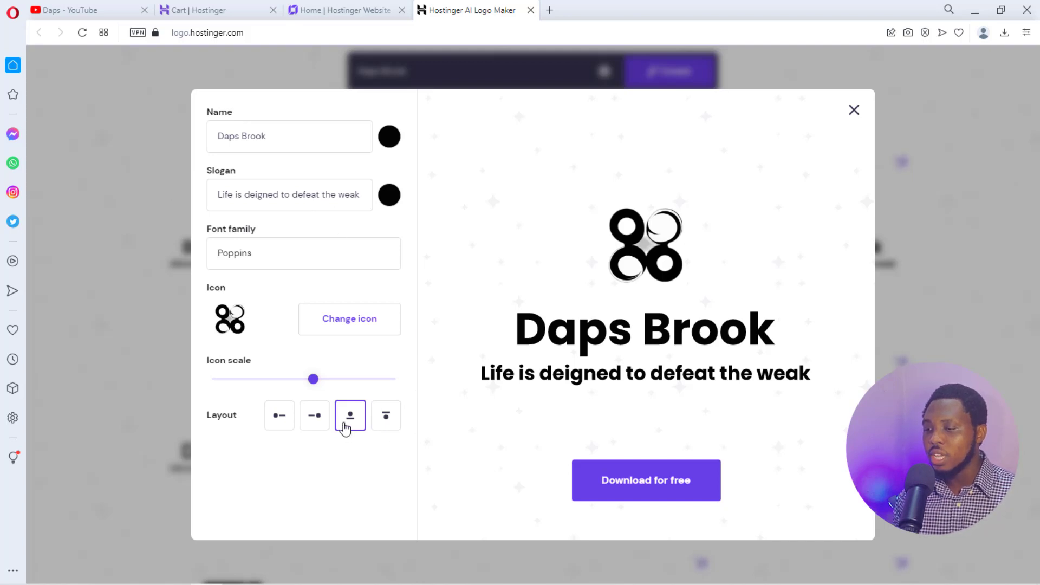
{"action": "left_click", "coordinate": [277, 417]}
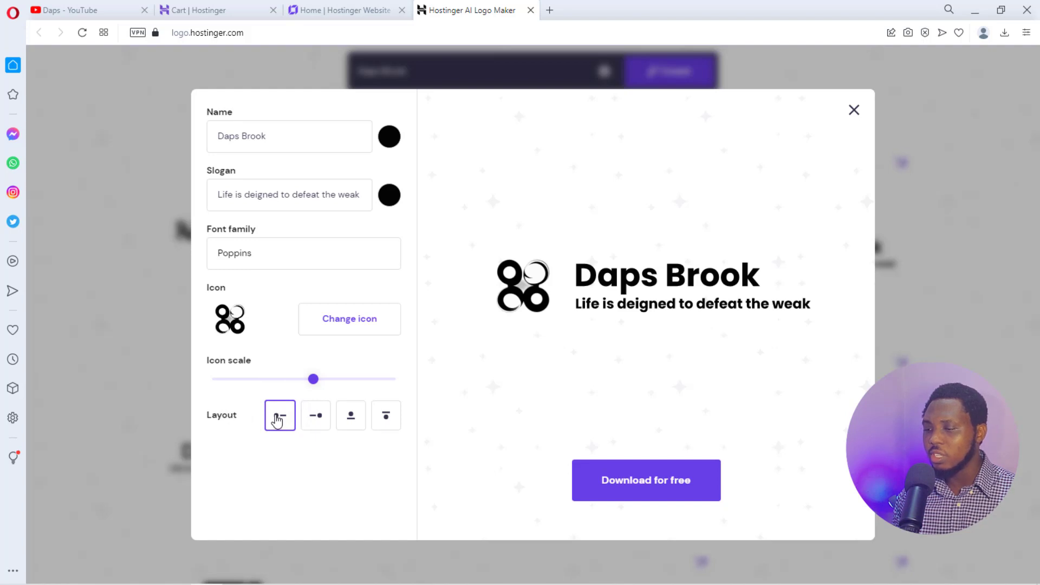
{"action": "left_click", "coordinate": [309, 418]}
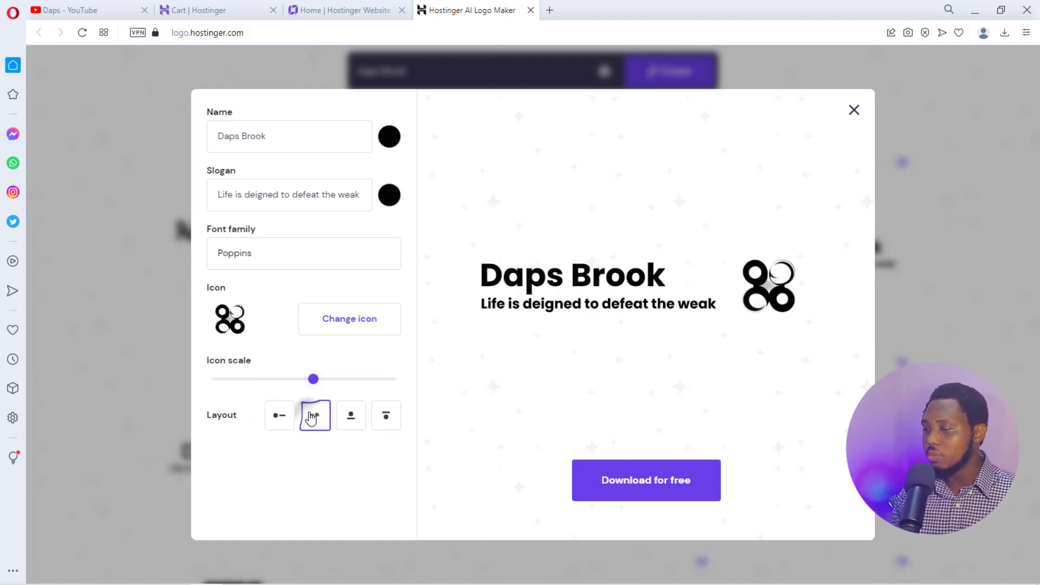
{"action": "left_click", "coordinate": [352, 418]}
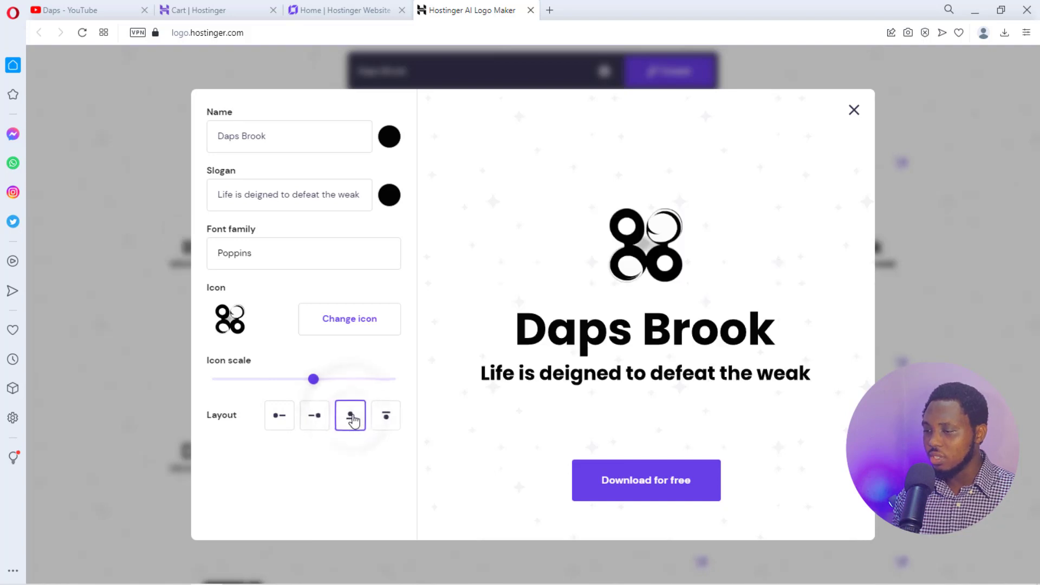
{"action": "left_click", "coordinate": [394, 421]}
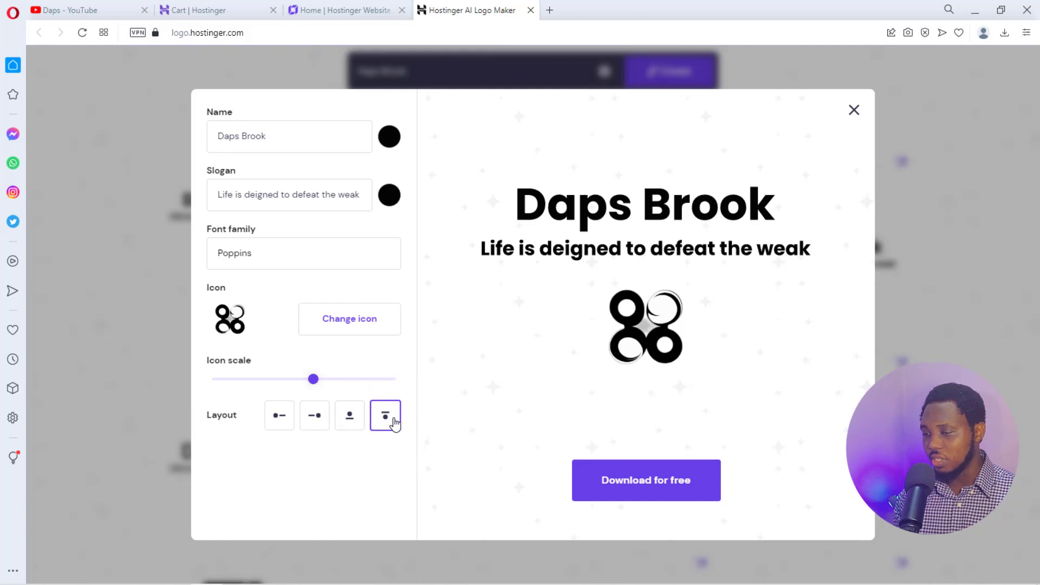
Lay out the logo with the icon to the left of the text and slightly increase the icon scale
{"action": "left_click", "coordinate": [278, 416]}
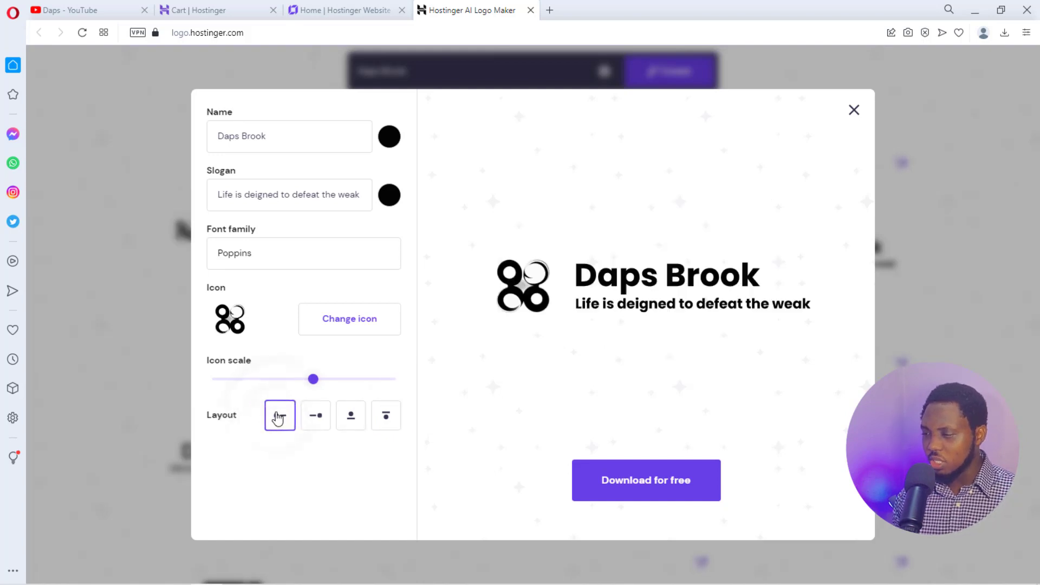
{"action": "left_click", "coordinate": [350, 417]}
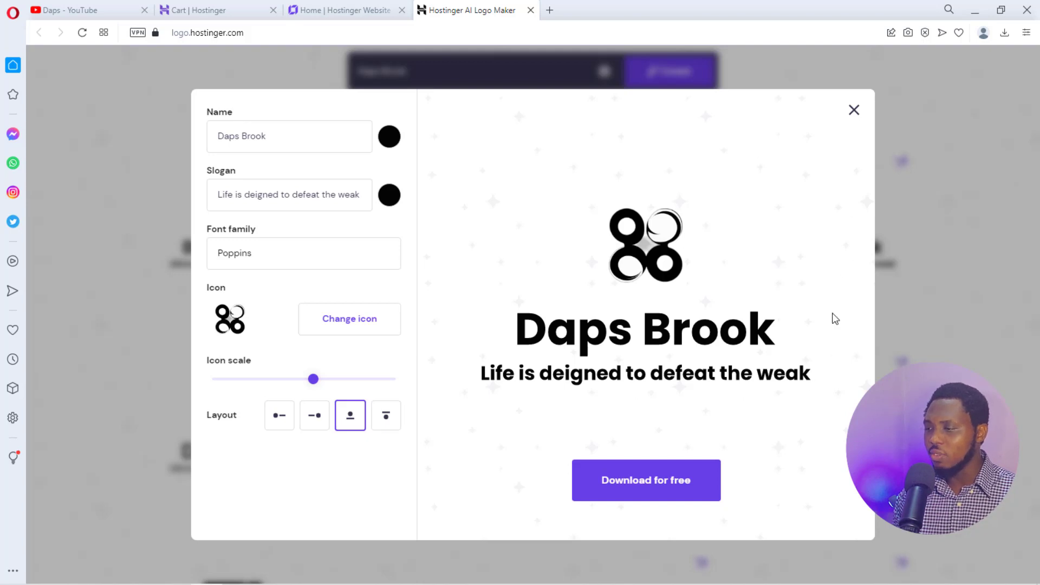
{"action": "left_click", "coordinate": [277, 416]}
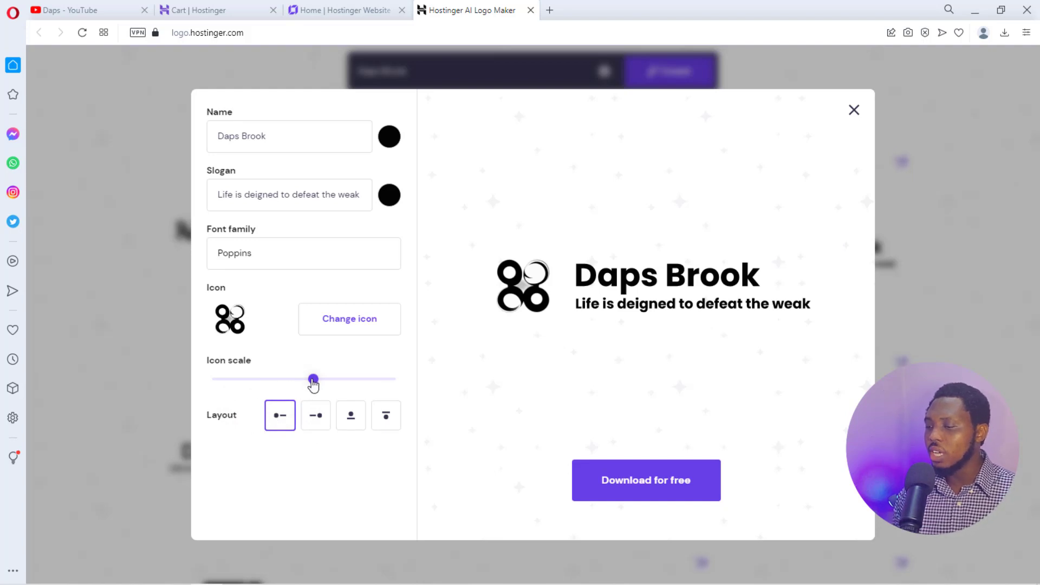
{"action": "left_click_drag", "start_coordinate": [313, 384], "coordinate": [323, 403]}
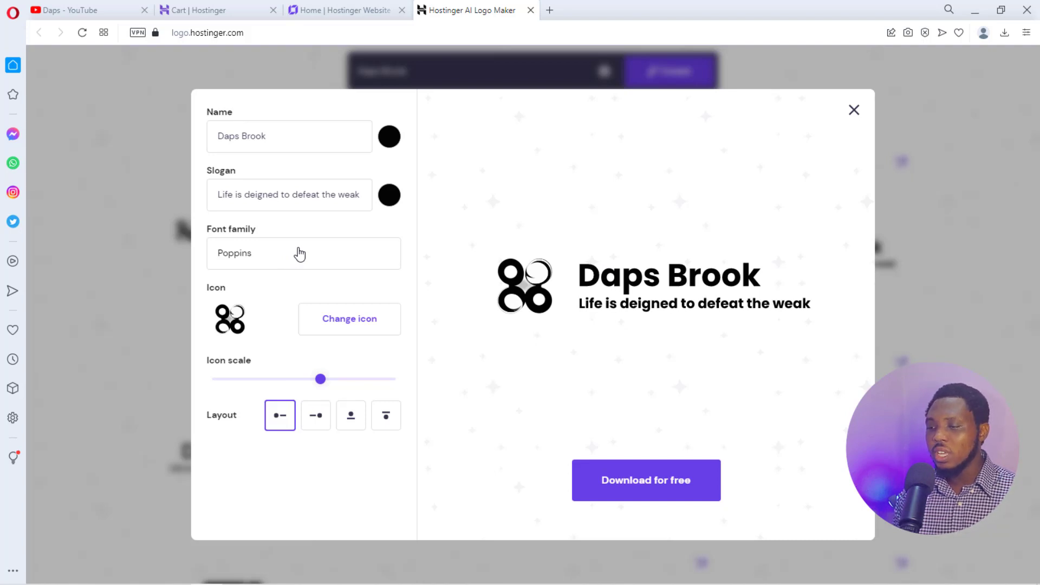
Browse the icon library and the AI-drawn icon option for replacing the logo's icon, keeping the current one
{"action": "left_click", "coordinate": [355, 323]}
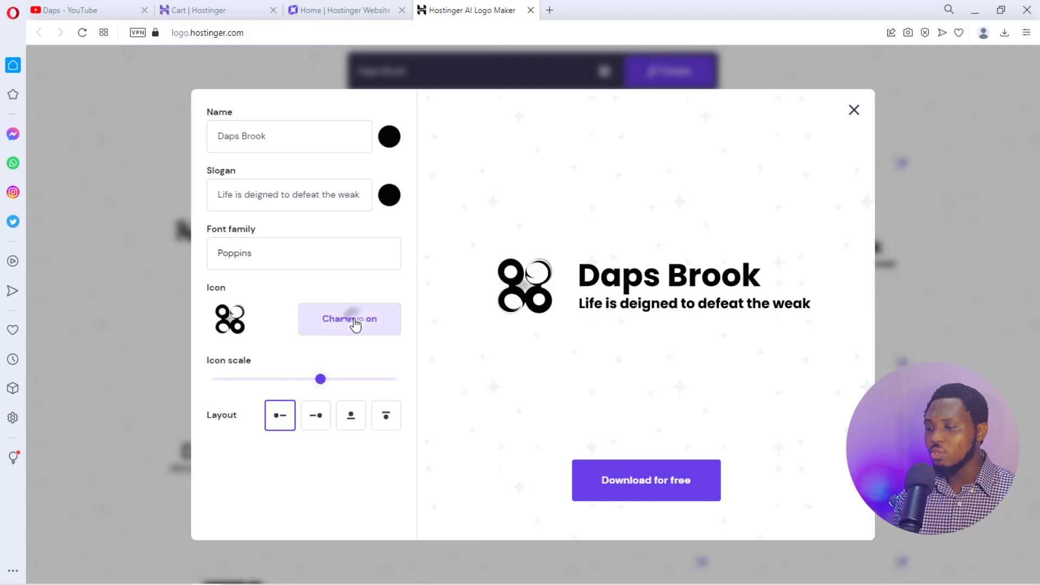
{"action": "scroll", "coordinate": [609, 296], "scroll_direction": "down", "scroll_amount": 10}
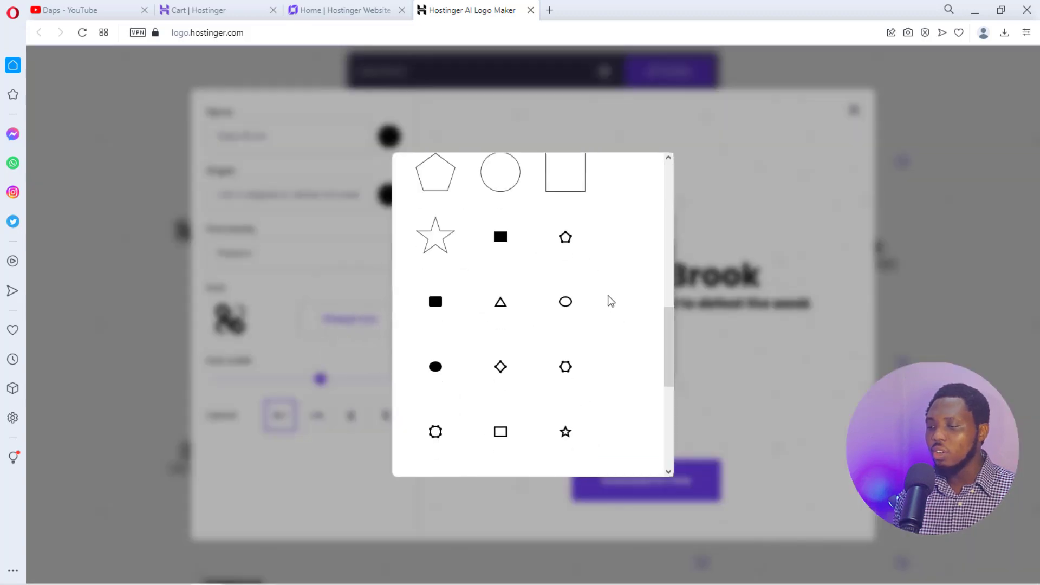
{"action": "scroll", "coordinate": [607, 297], "scroll_direction": "down", "scroll_amount": 3}
{"action": "scroll", "coordinate": [602, 288], "scroll_direction": "up", "scroll_amount": 13}
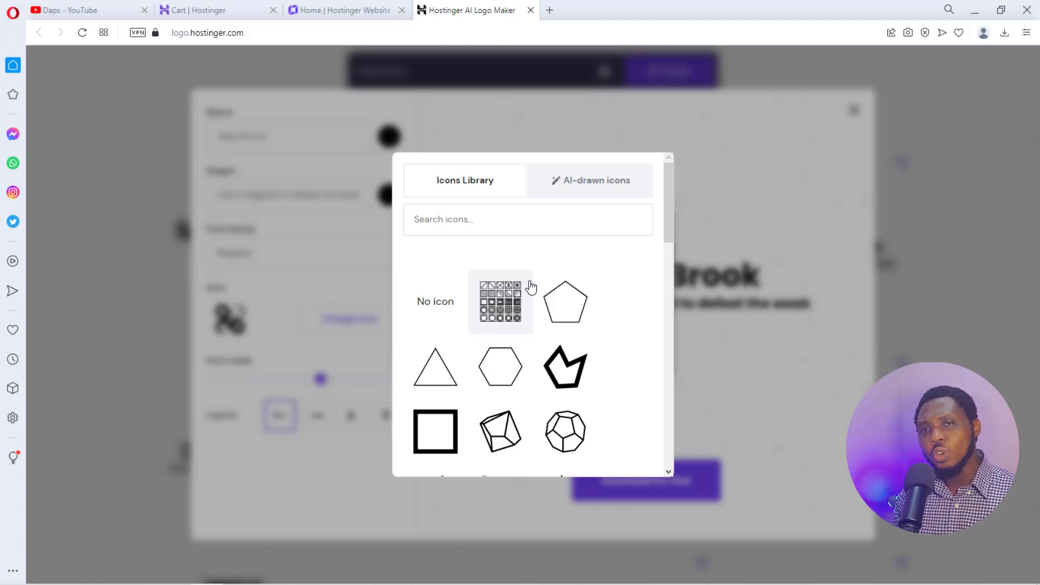
{"action": "left_click", "coordinate": [599, 183]}
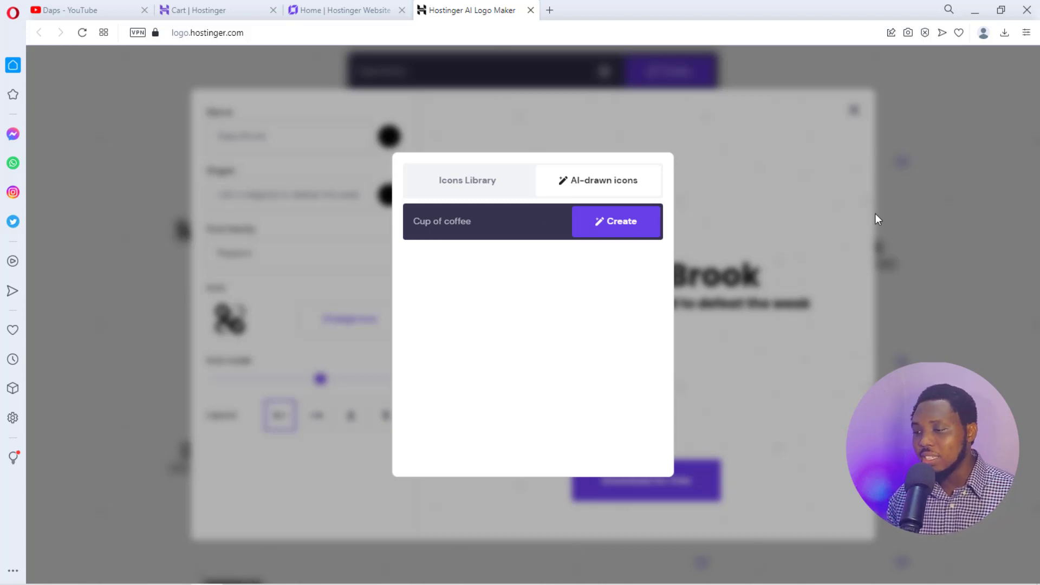
{"action": "left_click", "coordinate": [790, 236]}
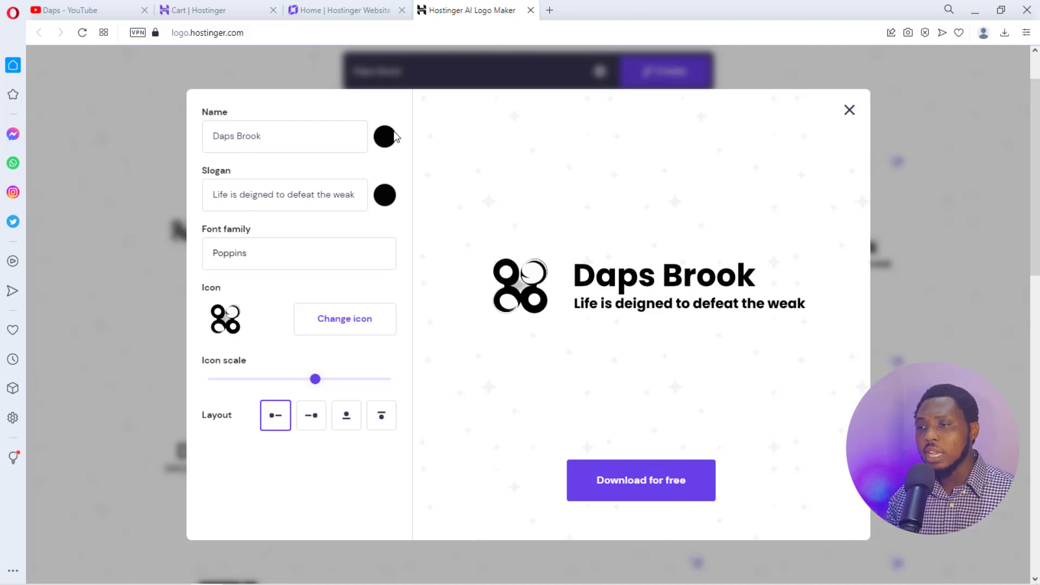
Switch to the website builder and check the home page's text colours as a reference for the logo
{"action": "left_click", "coordinate": [328, 11]}
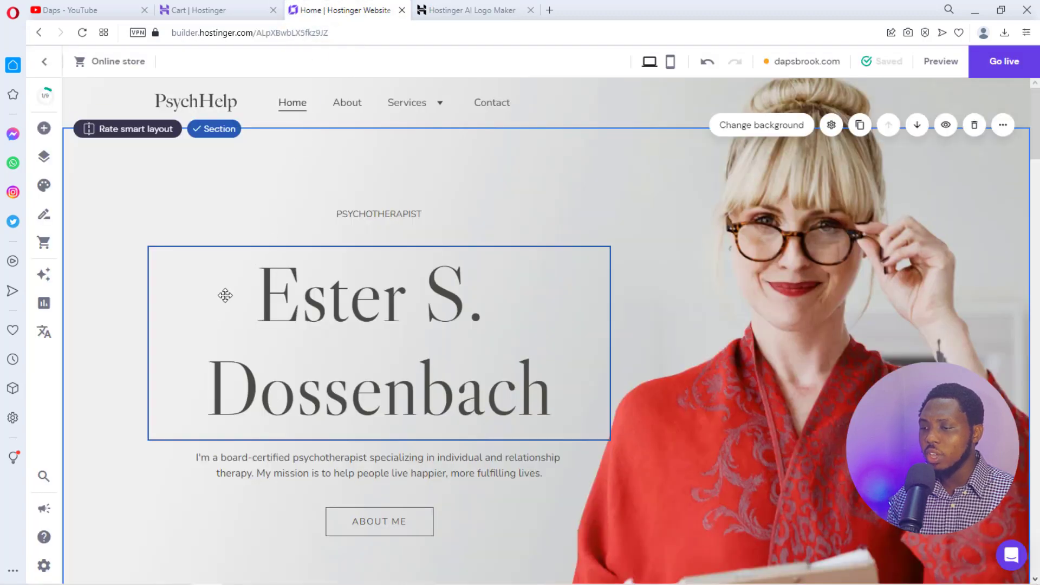
{"action": "scroll", "coordinate": [258, 374], "scroll_direction": "down", "scroll_amount": 1}
{"action": "scroll", "coordinate": [255, 379], "scroll_direction": "down", "scroll_amount": 5}
{"action": "scroll", "coordinate": [251, 381], "scroll_direction": "up", "scroll_amount": 6}
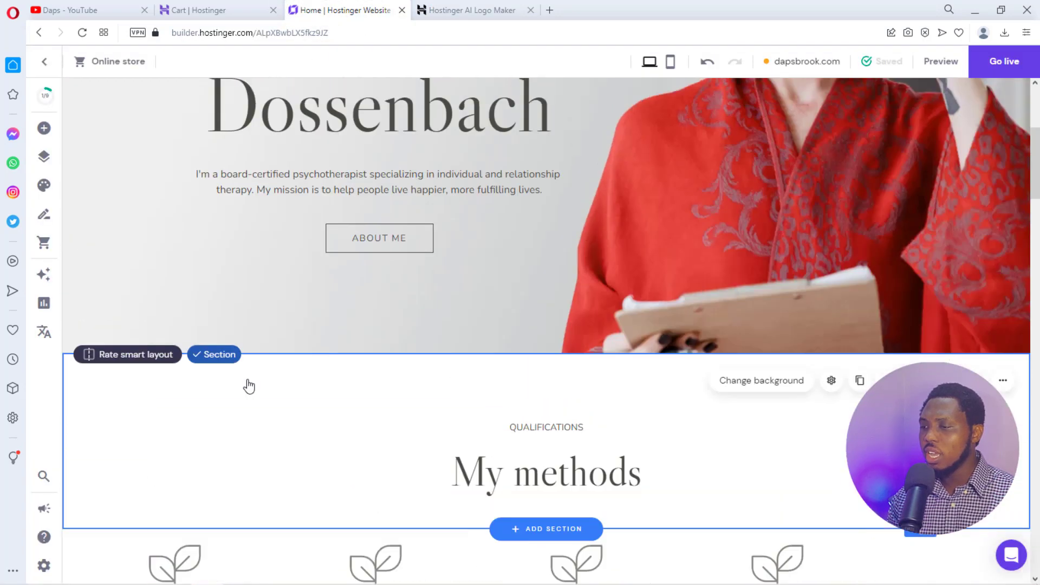
Return to the logo maker and colour the logo's name dark brownish grey and its slogan lighter grey, #8c8282
{"action": "left_click", "coordinate": [457, 10]}
{"action": "left_click", "coordinate": [385, 135]}
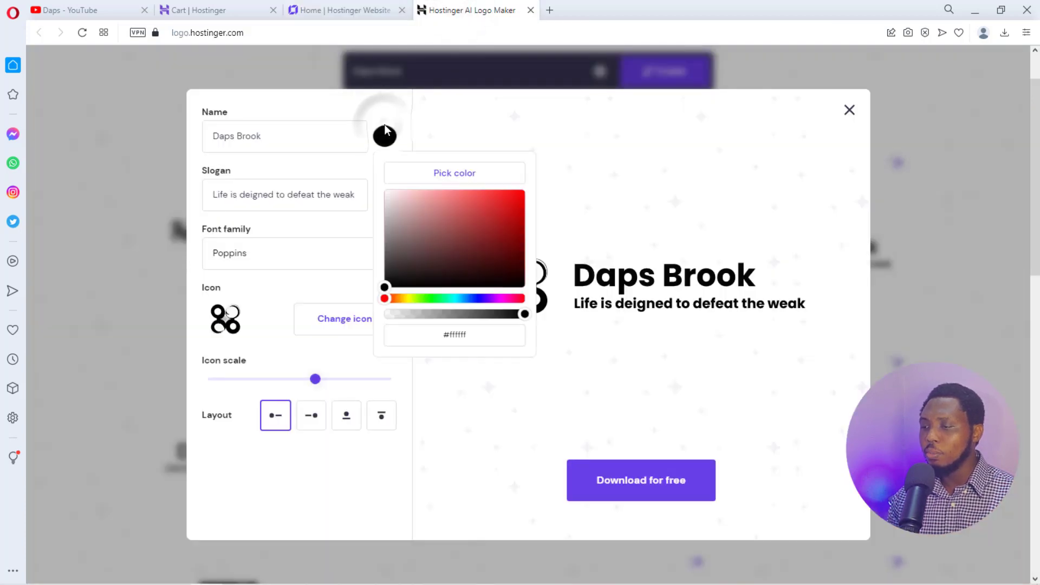
{"action": "left_click_drag", "start_coordinate": [389, 289], "coordinate": [400, 261]}
{"action": "left_click", "coordinate": [405, 108]}
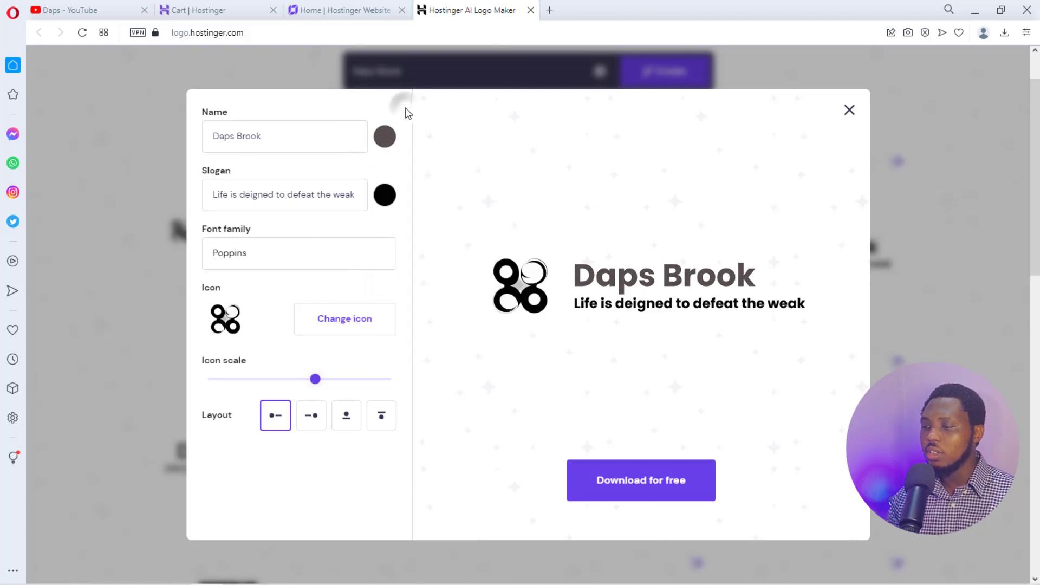
{"action": "left_click", "coordinate": [387, 196]}
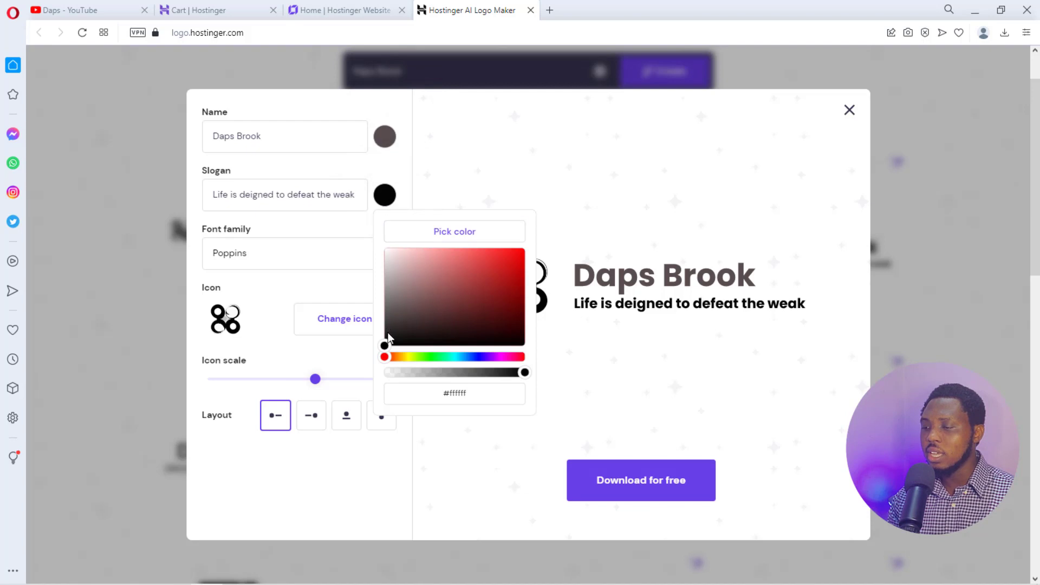
{"action": "left_click_drag", "start_coordinate": [386, 345], "coordinate": [396, 297]}
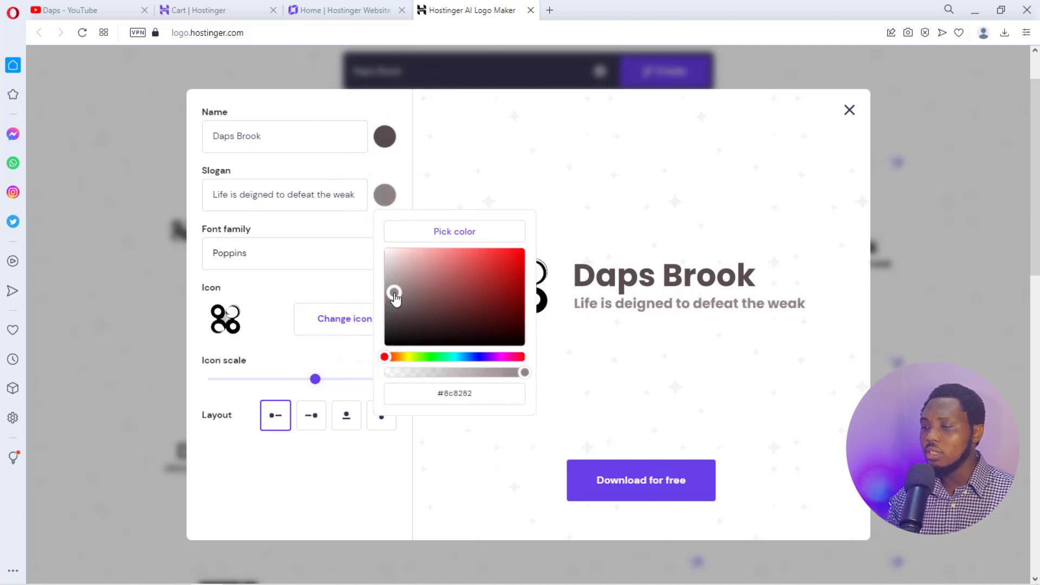
{"action": "left_click", "coordinate": [368, 112]}
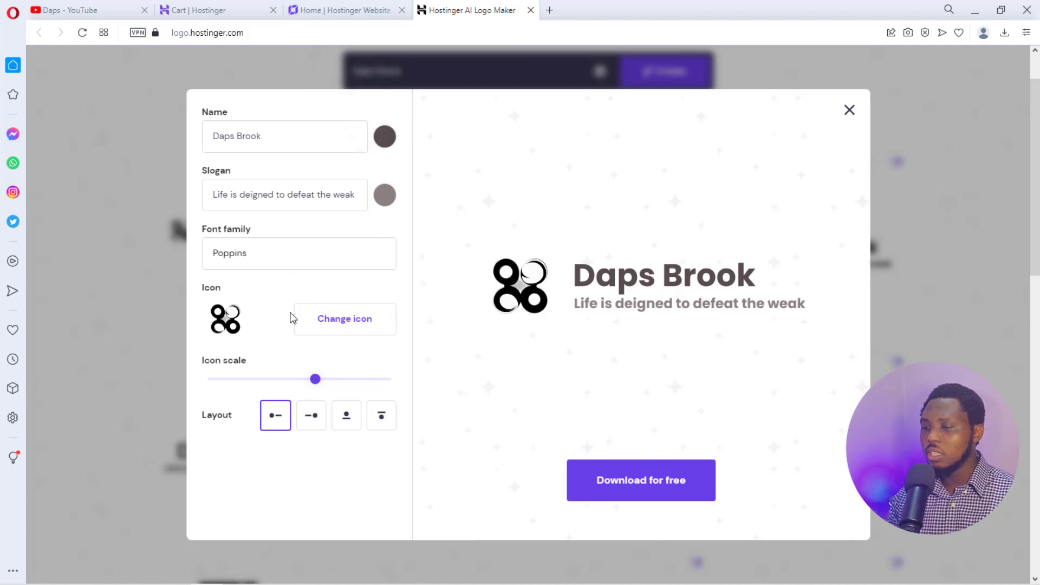
Download the finished logo and view the logo file in its download folder
{"action": "left_click", "coordinate": [632, 483]}
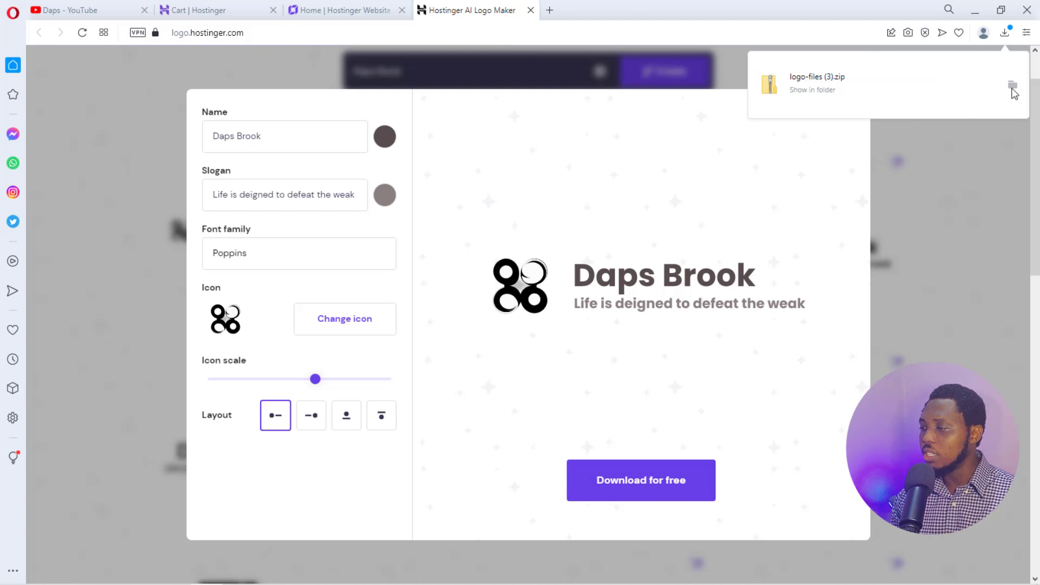
{"action": "left_click", "coordinate": [1011, 88]}
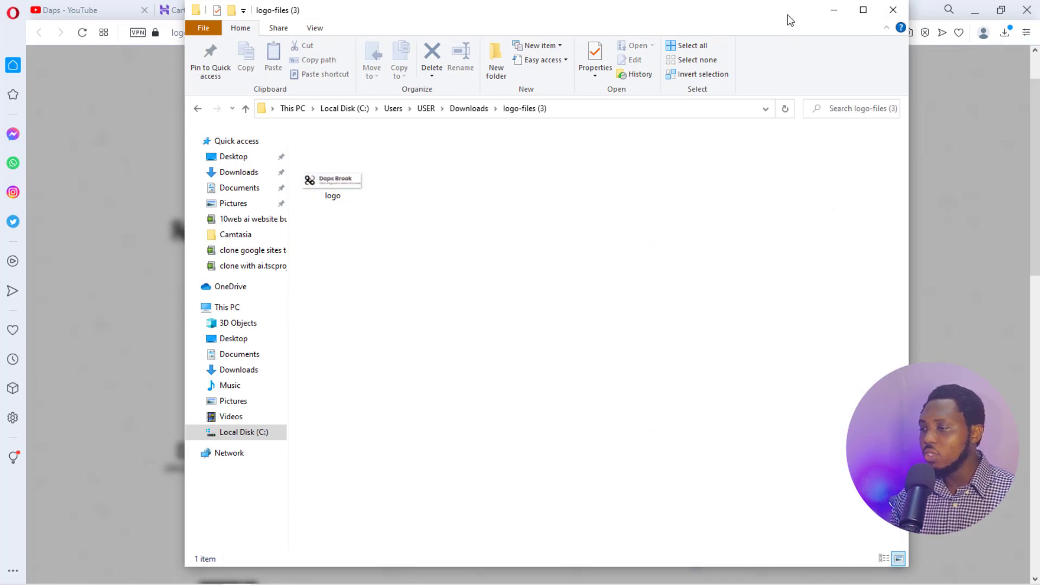
{"action": "left_click", "coordinate": [834, 10]}
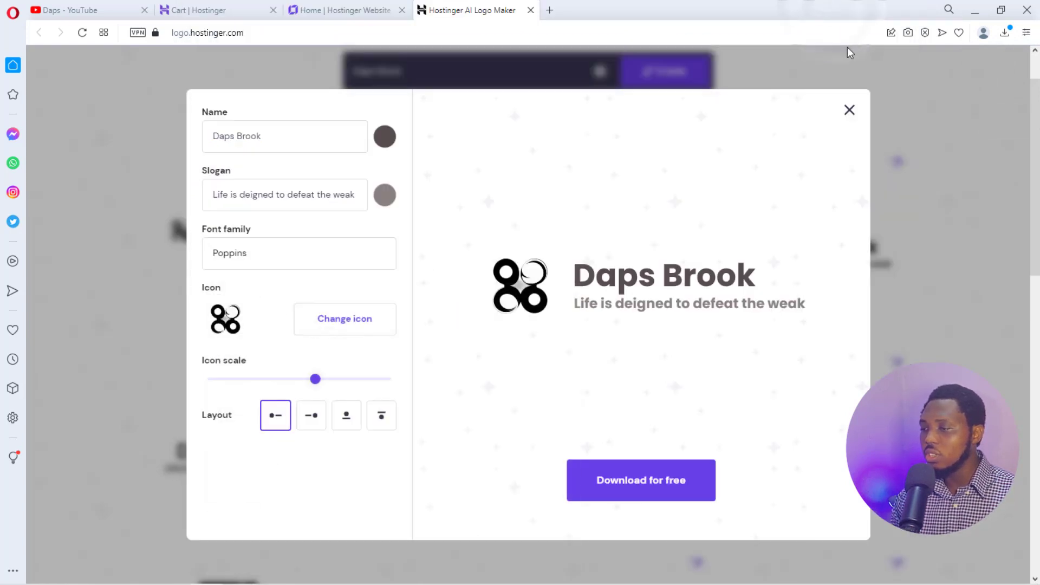
Close the logo's editor and look at the logo maker's Create yourself mode
{"action": "left_click", "coordinate": [849, 110]}
{"action": "scroll", "coordinate": [457, 281], "scroll_direction": "up", "scroll_amount": 1}
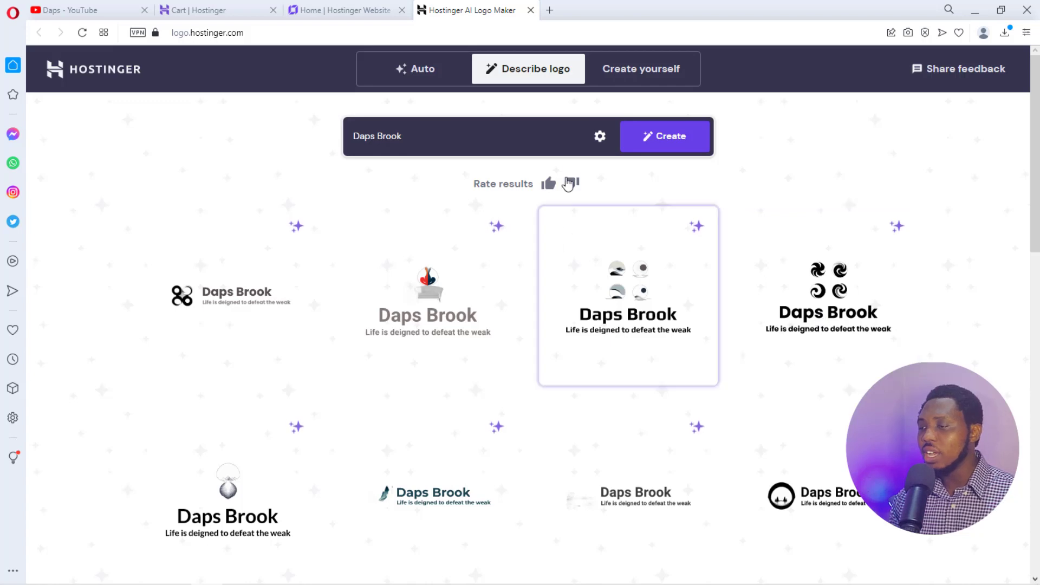
{"action": "left_click", "coordinate": [646, 74]}
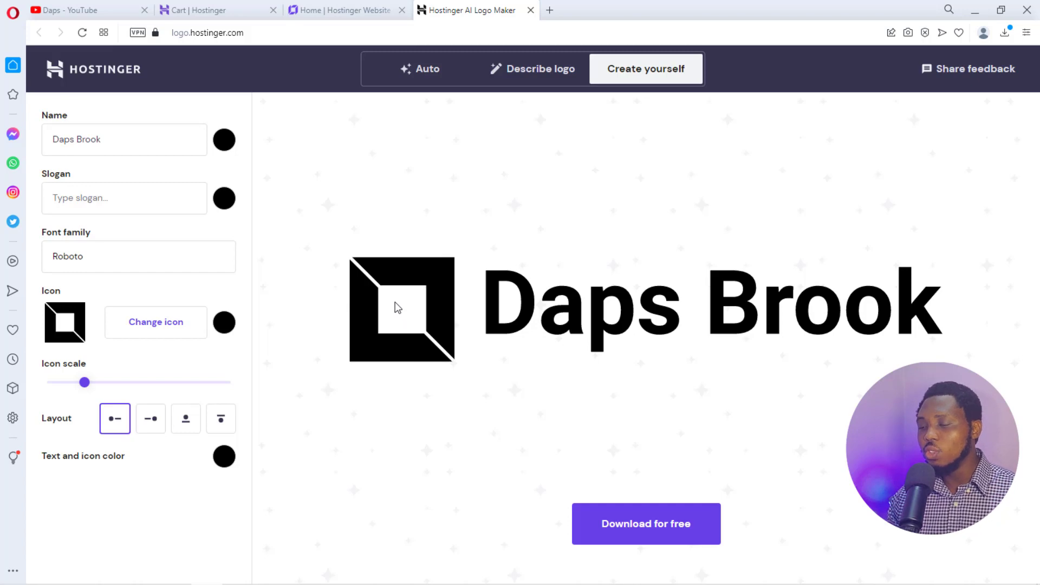
In the website builder, replace the header's PsychHelp logo by uploading the downloaded logo file and selecting it from the media library
{"action": "left_click", "coordinate": [349, 10]}
{"action": "left_click", "coordinate": [382, 108]}
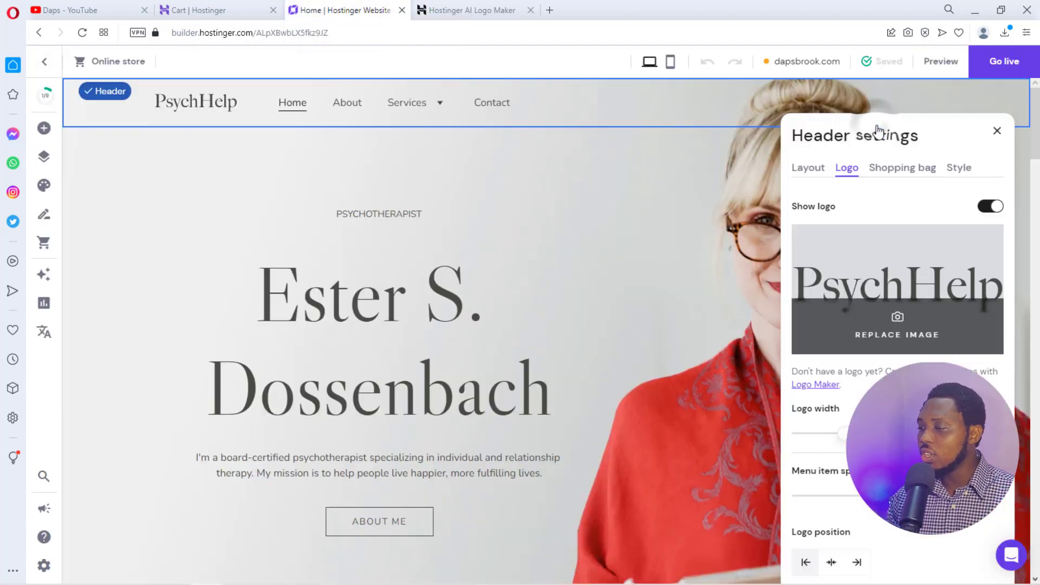
{"action": "left_click", "coordinate": [893, 332]}
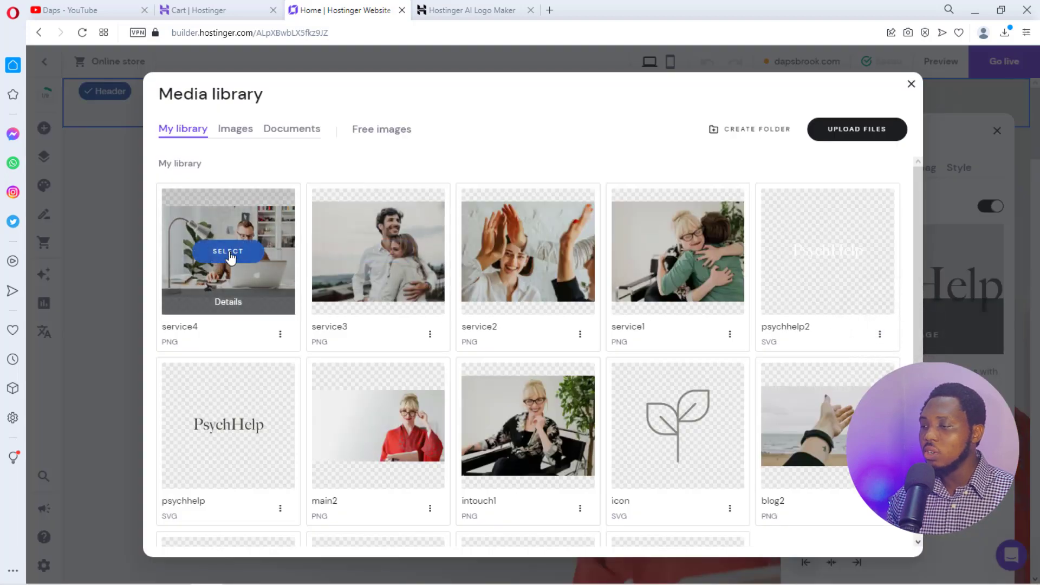
{"action": "left_click", "coordinate": [848, 134]}
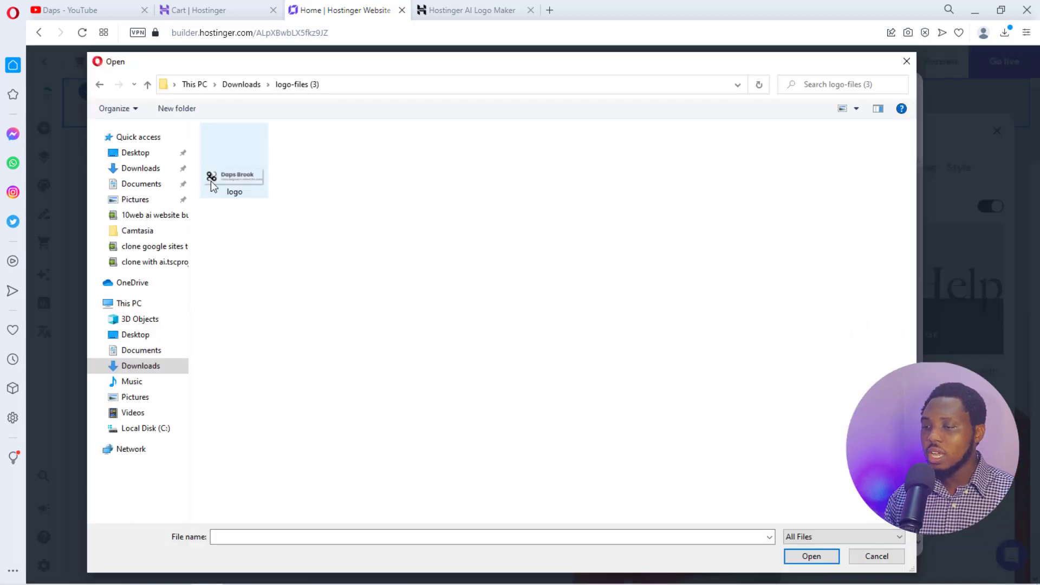
{"action": "left_click", "coordinate": [211, 181]}
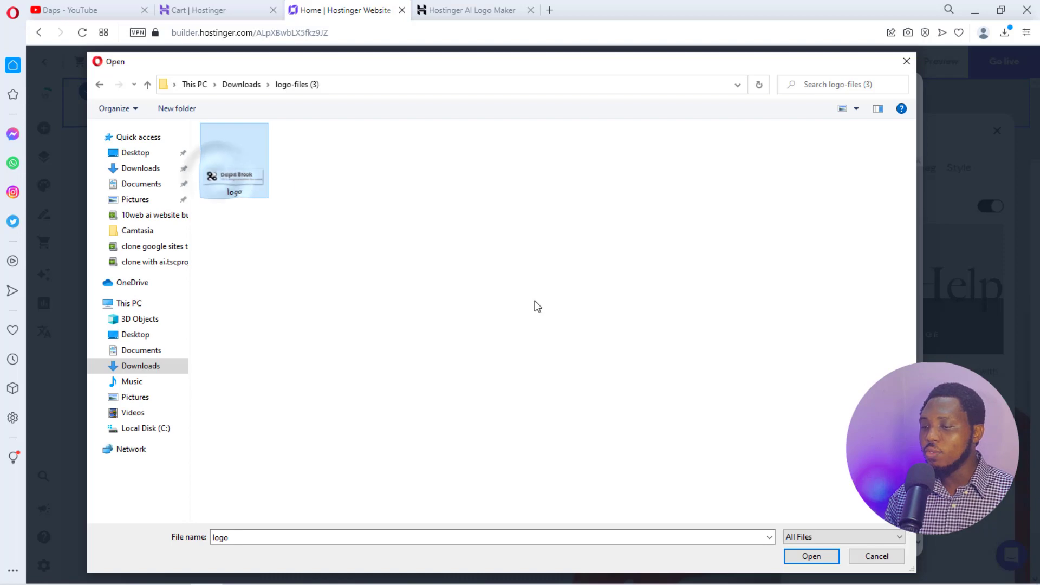
{"action": "left_click", "coordinate": [809, 556]}
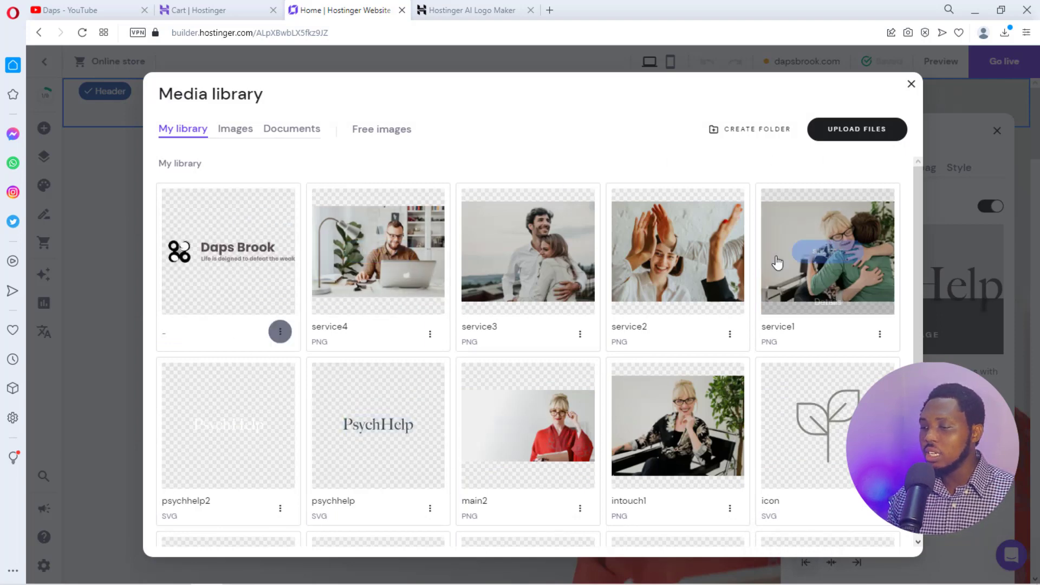
{"action": "left_click", "coordinate": [227, 252]}
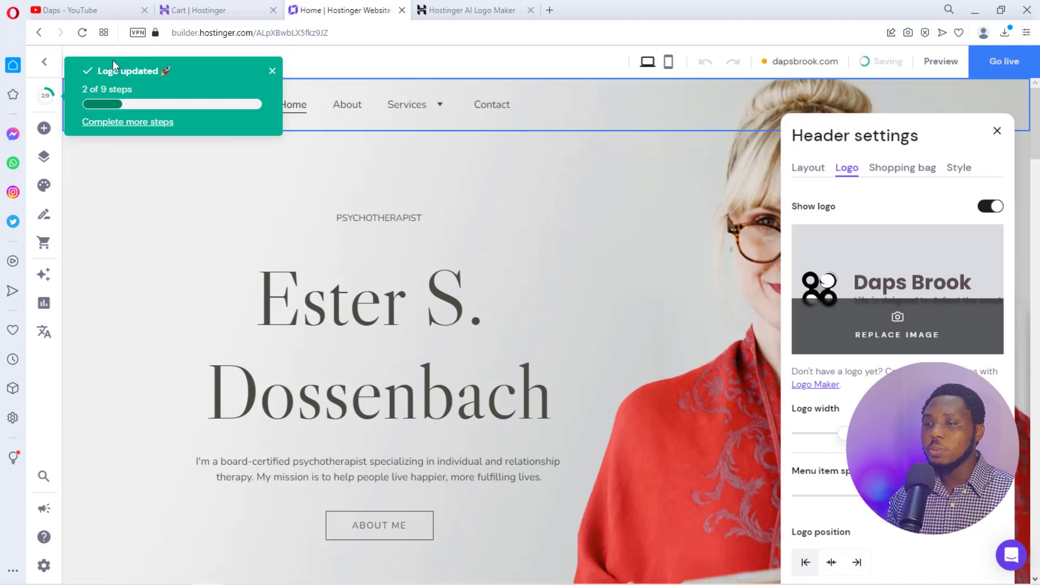
{"action": "left_click", "coordinate": [274, 67]}
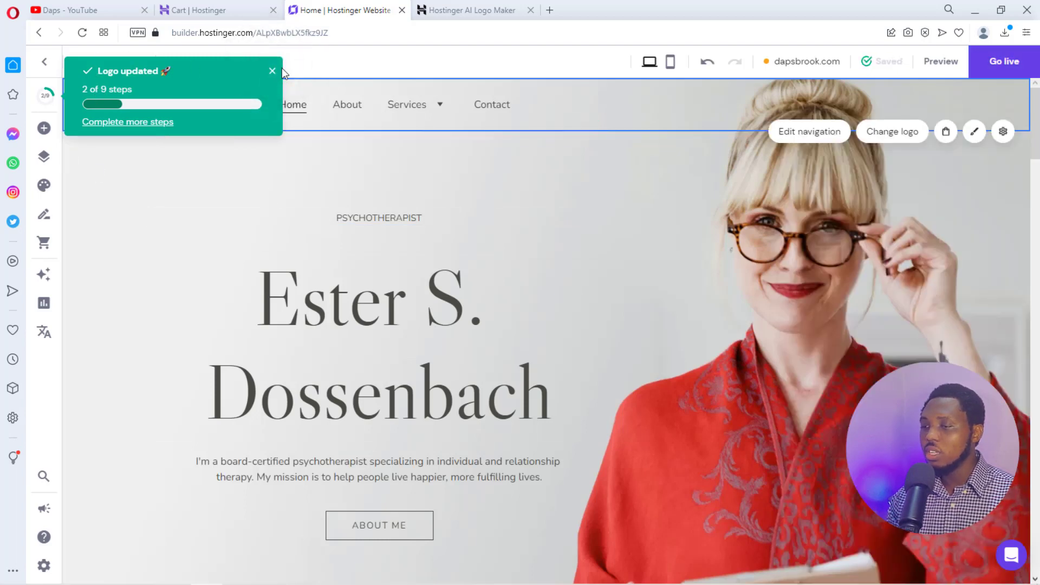
{"action": "left_click", "coordinate": [272, 72]}
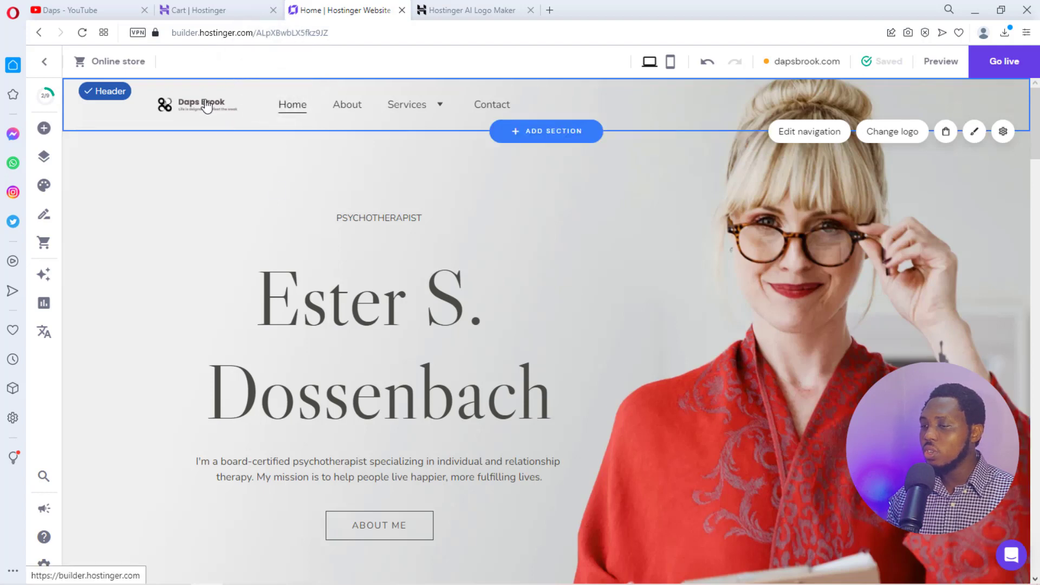
Increase the Daps Brook logo's width in the header to nearly twice its size
{"action": "left_click", "coordinate": [892, 132]}
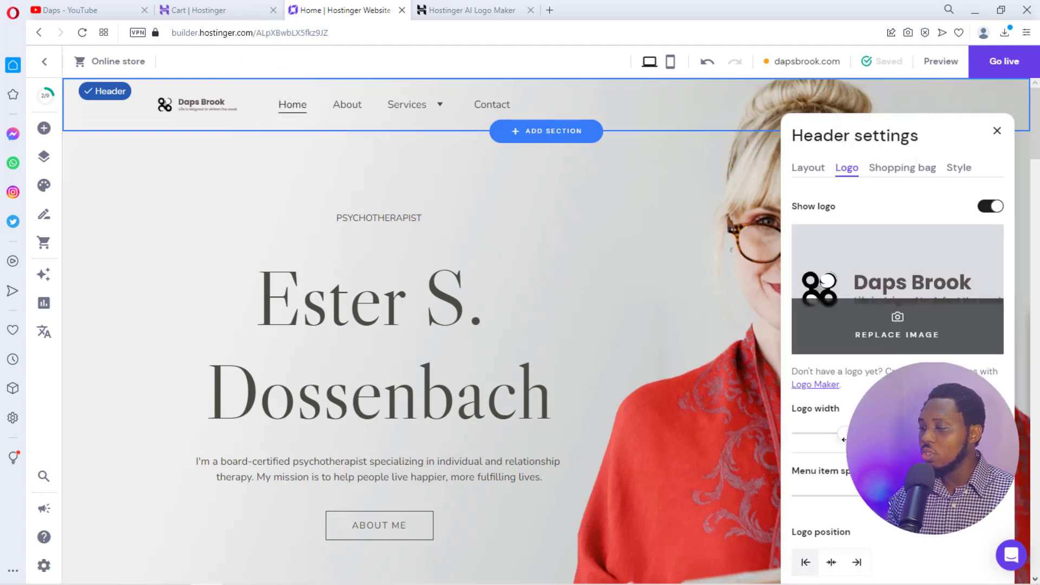
{"action": "left_click_drag", "start_coordinate": [844, 433], "coordinate": [896, 320]}
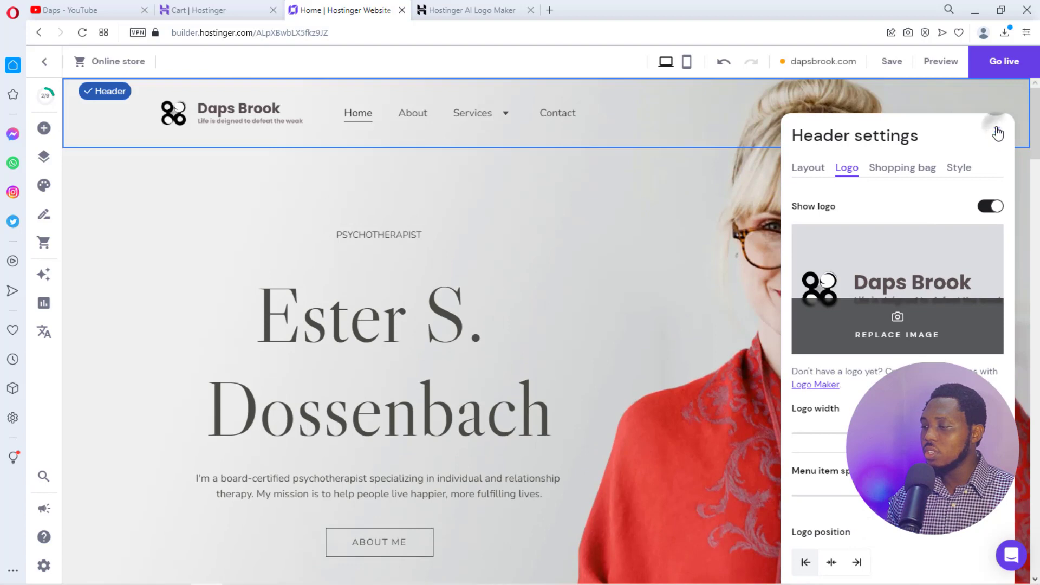
{"action": "left_click", "coordinate": [997, 133]}
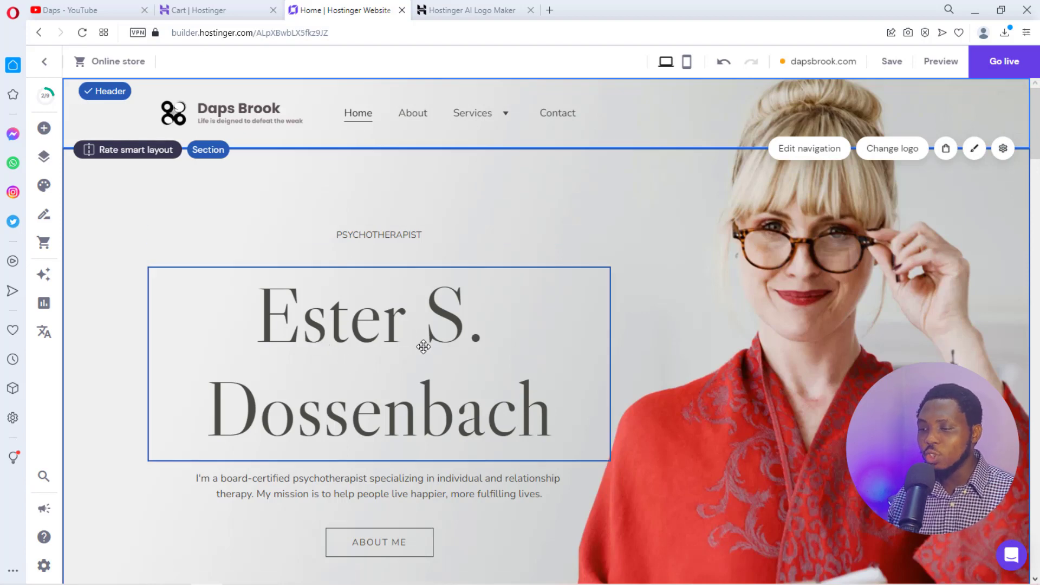
Move the PSYCHOTHERAPIST text in the hero section down, closer to the large name heading
{"action": "left_click", "coordinate": [379, 205]}
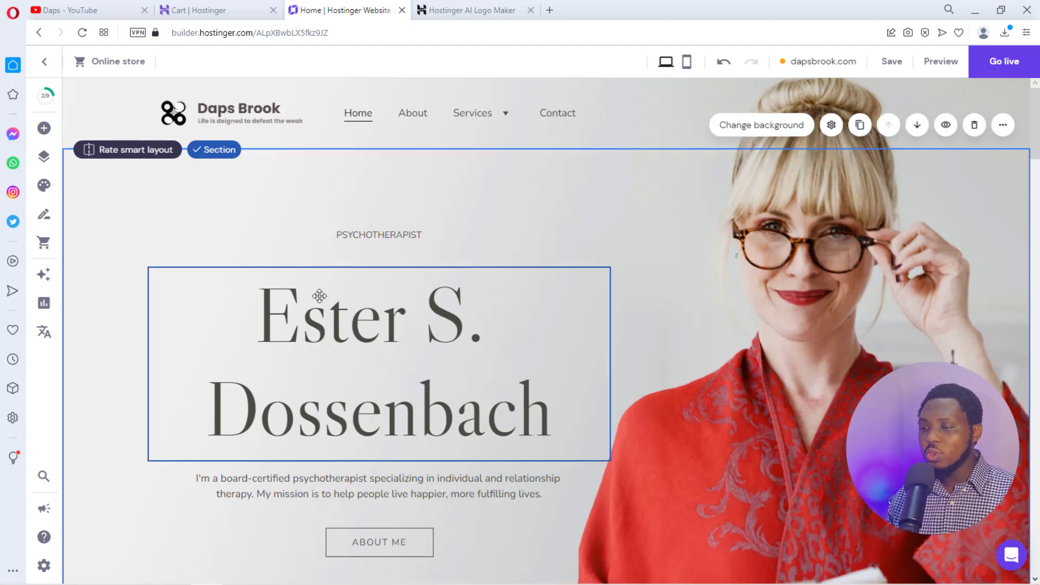
{"action": "scroll", "coordinate": [374, 455], "scroll_direction": "down", "scroll_amount": 1}
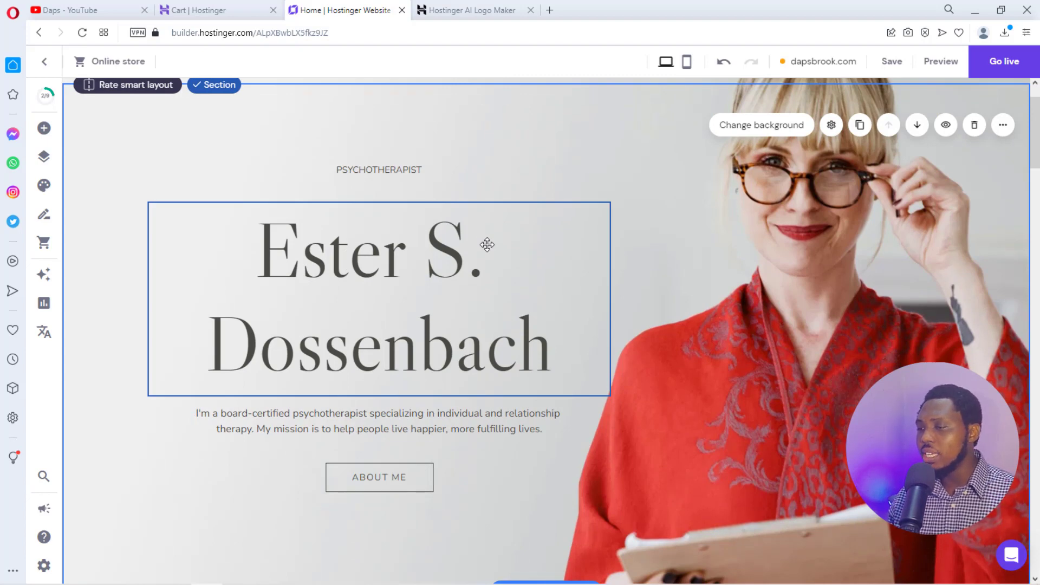
{"action": "left_click", "coordinate": [385, 168]}
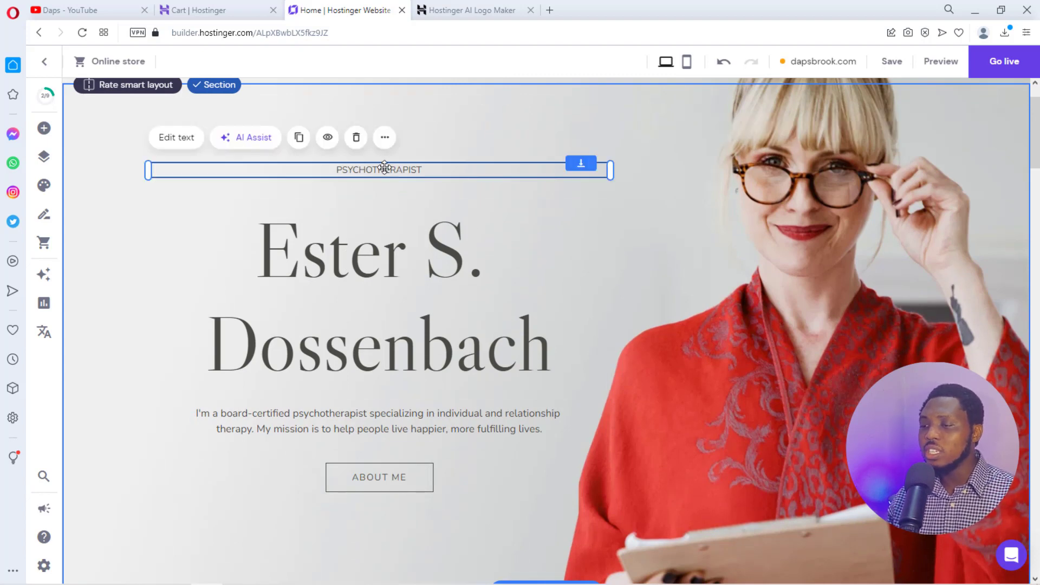
{"action": "left_click_drag", "start_coordinate": [385, 168], "coordinate": [368, 195]}
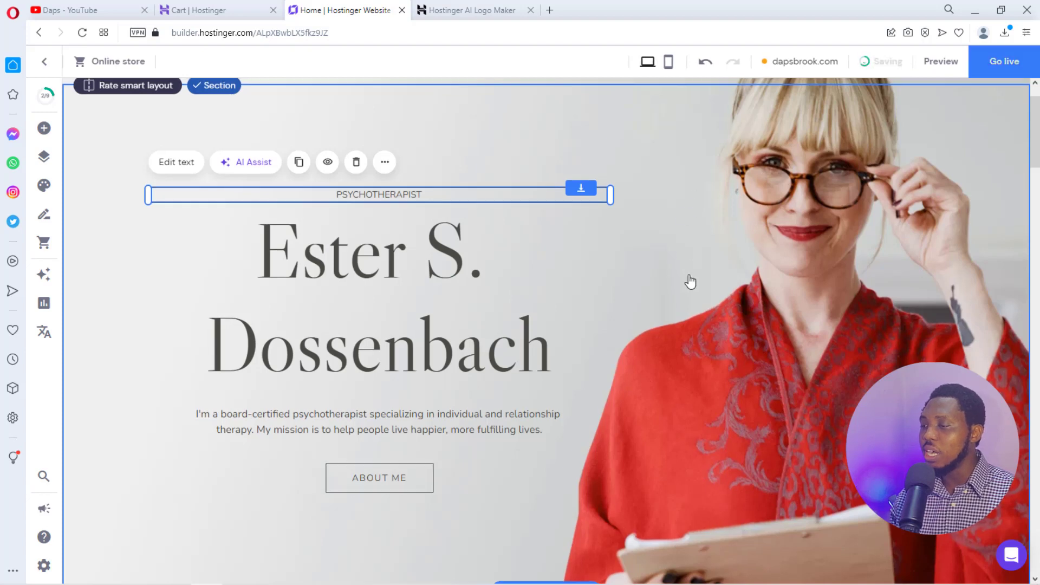
Try a solid colour as the hero section's background, switch back to the image and close the section settings
{"action": "scroll", "coordinate": [687, 280], "scroll_direction": "up", "scroll_amount": 1}
{"action": "left_click", "coordinate": [644, 218]}
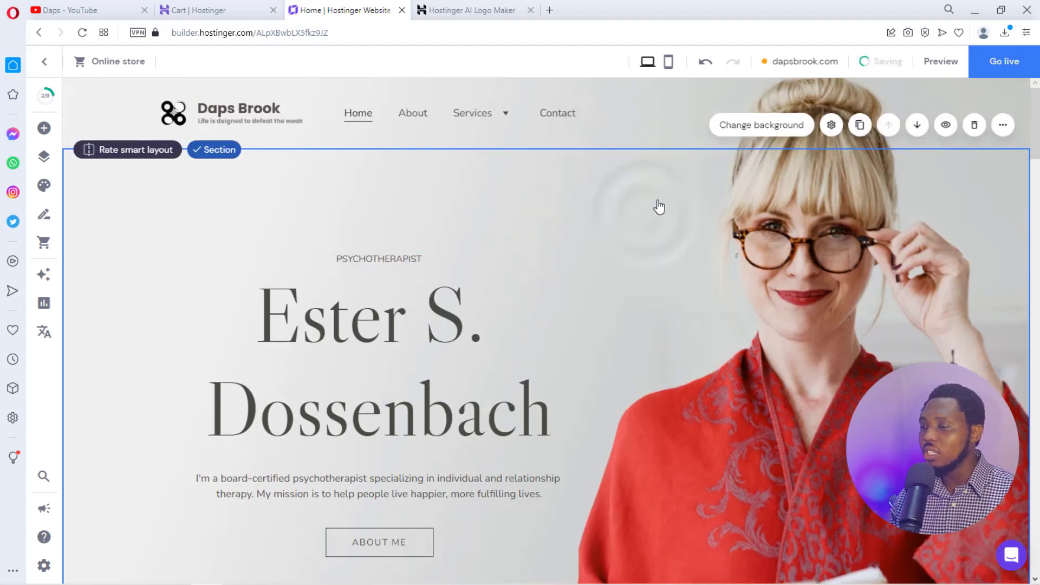
{"action": "left_click", "coordinate": [761, 125]}
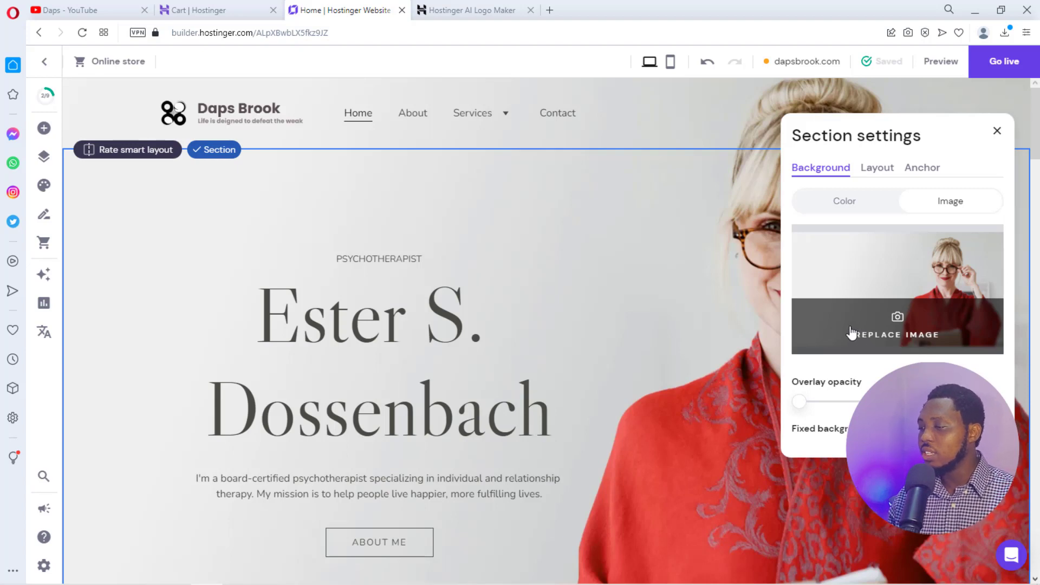
{"action": "left_click", "coordinate": [834, 203]}
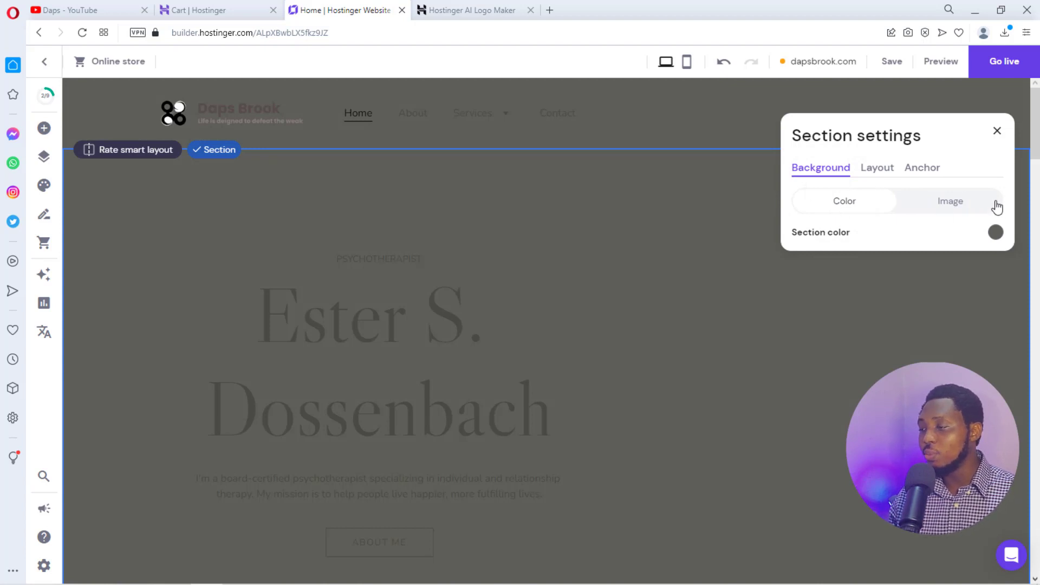
{"action": "left_click", "coordinate": [973, 201]}
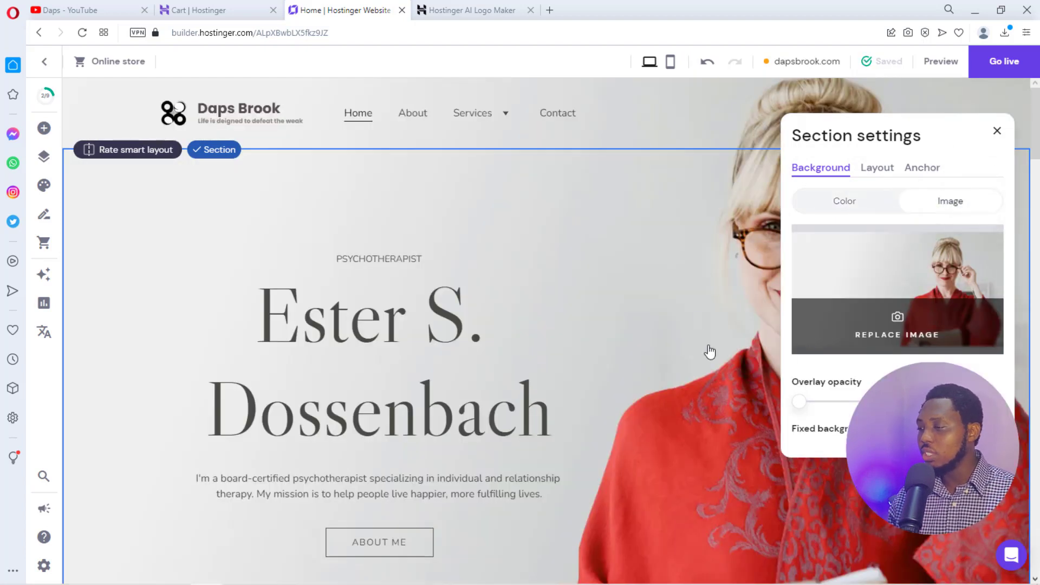
{"action": "left_click", "coordinate": [997, 134]}
Move the hero section's ABOUT ME button slightly up and to the left
{"action": "scroll", "coordinate": [655, 325], "scroll_direction": "down", "scroll_amount": 3}
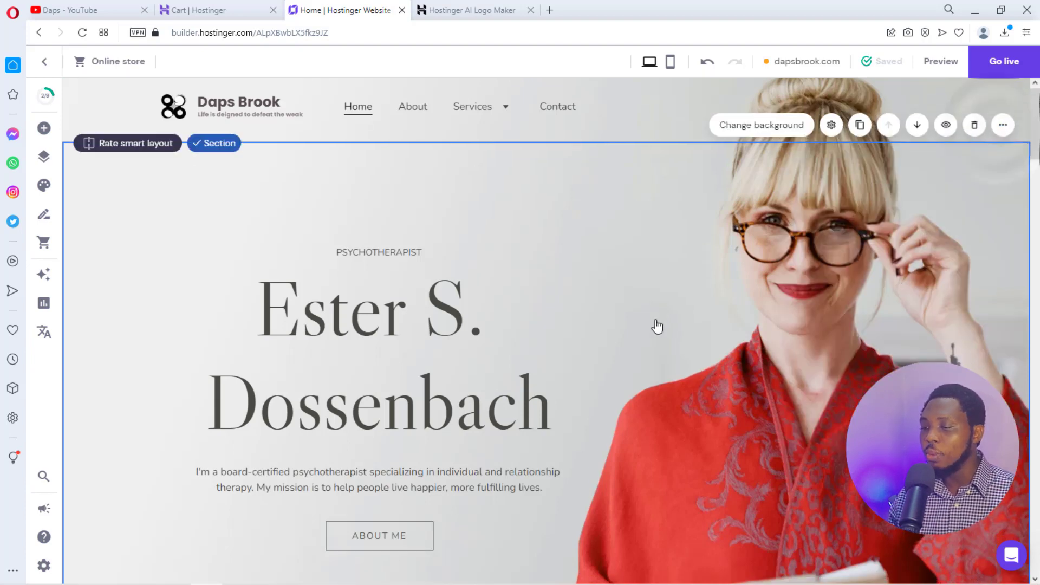
{"action": "scroll", "coordinate": [657, 327], "scroll_direction": "down", "scroll_amount": 1}
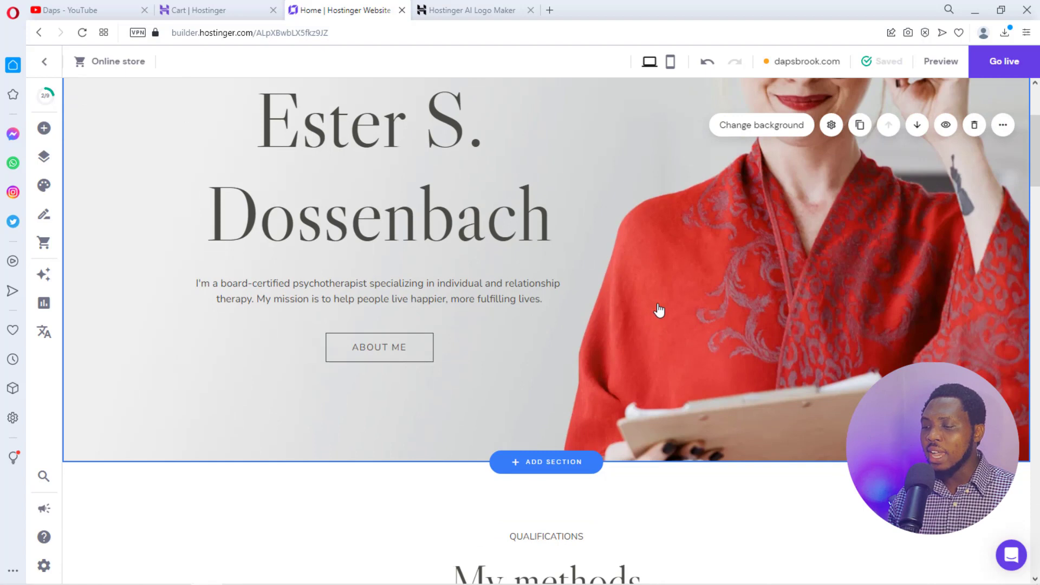
{"action": "left_click", "coordinate": [362, 353]}
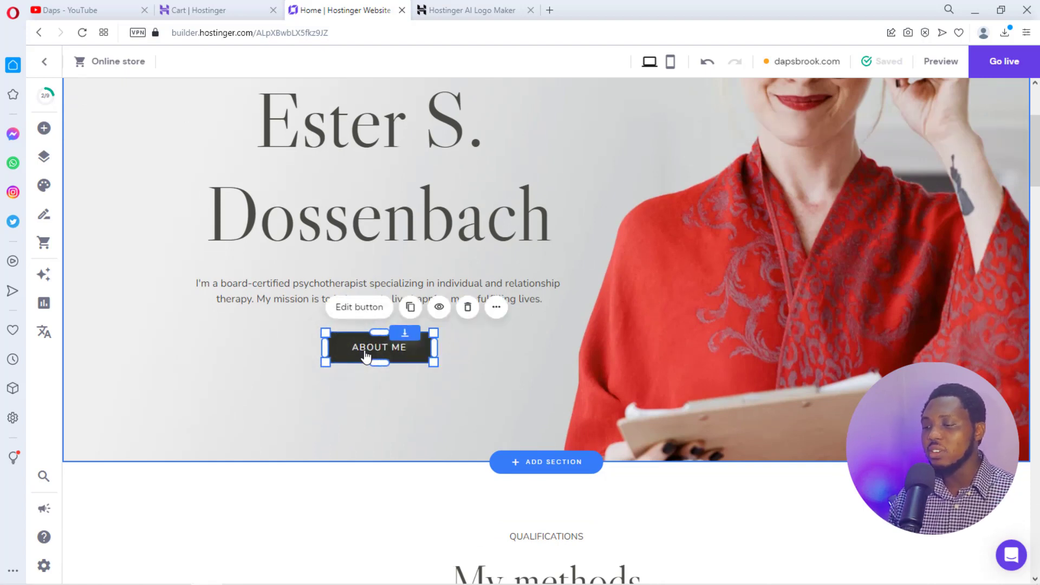
{"action": "mouse_move", "coordinate": [376, 348]}
{"action": "left_mouse_down"}
{"action": "mouse_move", "coordinate": [357, 346]}
{"action": "mouse_move", "coordinate": [365, 334]}
{"action": "mouse_move", "coordinate": [388, 337]}
{"action": "mouse_move", "coordinate": [372, 355]}
{"action": "mouse_move", "coordinate": [523, 328]}
{"action": "mouse_move", "coordinate": [710, 344]}
{"action": "mouse_move", "coordinate": [302, 350]}
{"action": "mouse_move", "coordinate": [360, 344]}
{"action": "left_mouse_up"}
{"action": "left_click", "coordinate": [373, 350]}
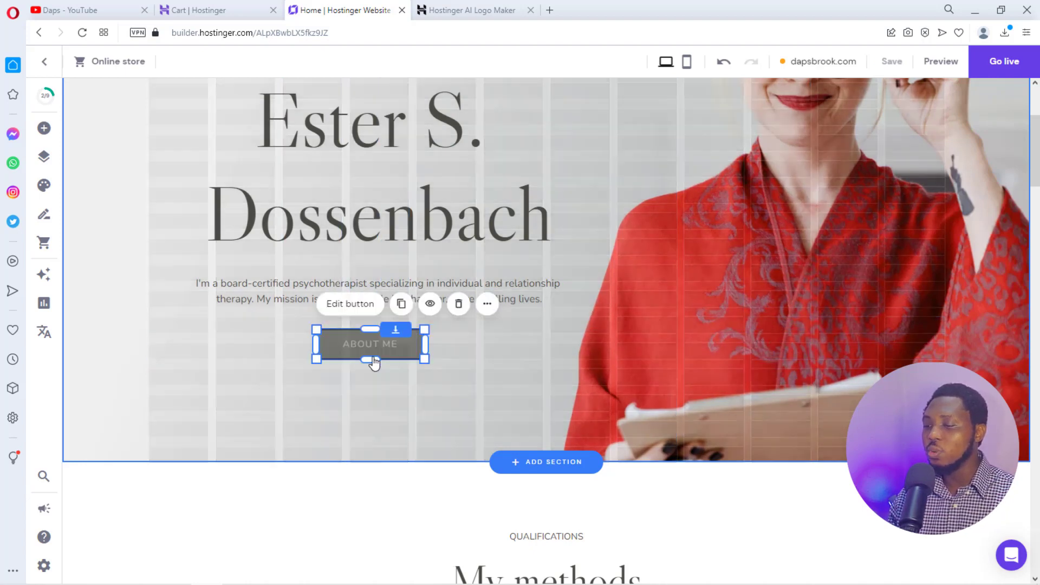
{"action": "scroll", "coordinate": [394, 379], "scroll_direction": "up", "scroll_amount": 1}
{"action": "scroll", "coordinate": [394, 383], "scroll_direction": "up", "scroll_amount": 2}
{"action": "left_click", "coordinate": [392, 383]}
{"action": "scroll", "coordinate": [390, 386], "scroll_direction": "down", "scroll_amount": 3}
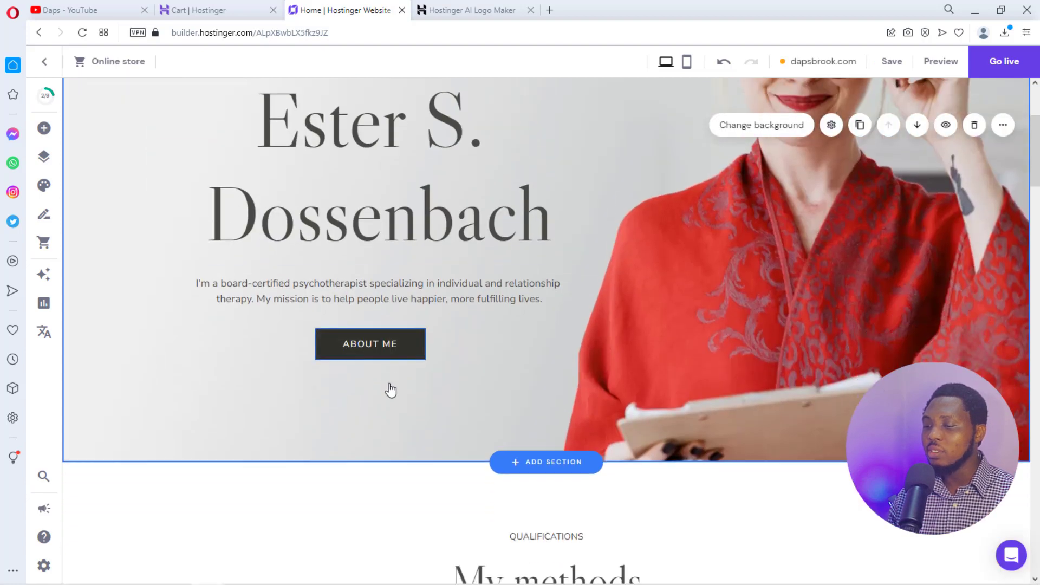
Change the hero button's text to LEARN MORE and view its link options, keeping the About page as target
{"action": "left_click", "coordinate": [367, 348]}
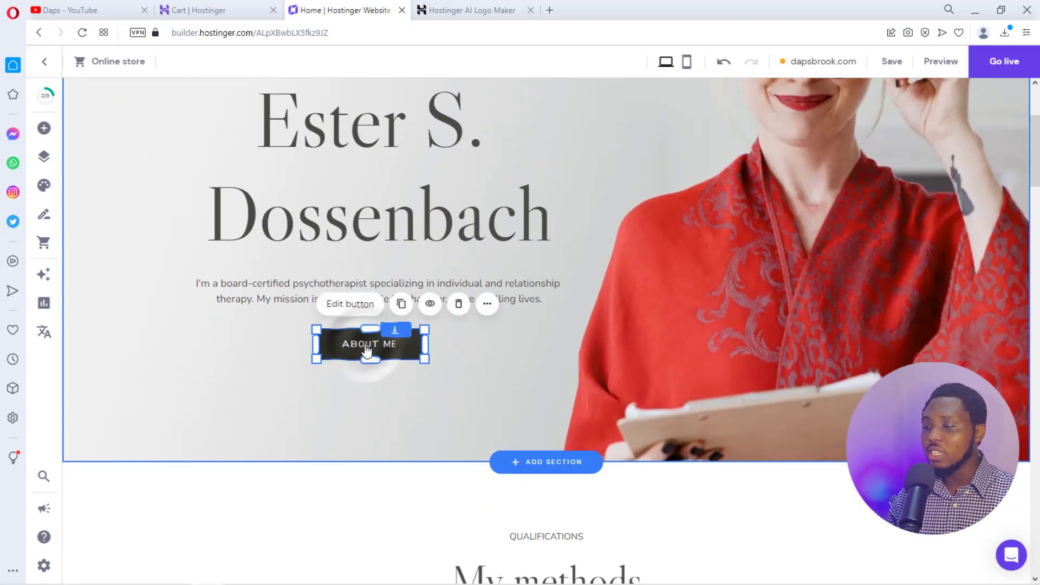
{"action": "left_click", "coordinate": [349, 306]}
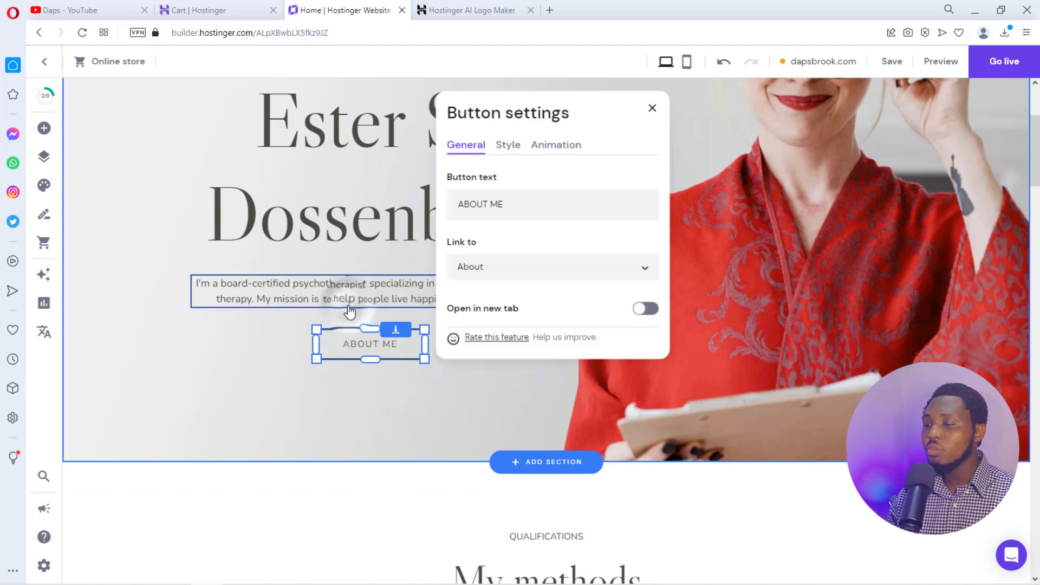
{"action": "triple_click", "coordinate": [514, 206]}
{"action": "left_click", "coordinate": [509, 203]}
{"action": "left_click_drag", "start_coordinate": [511, 203], "coordinate": [454, 205]}
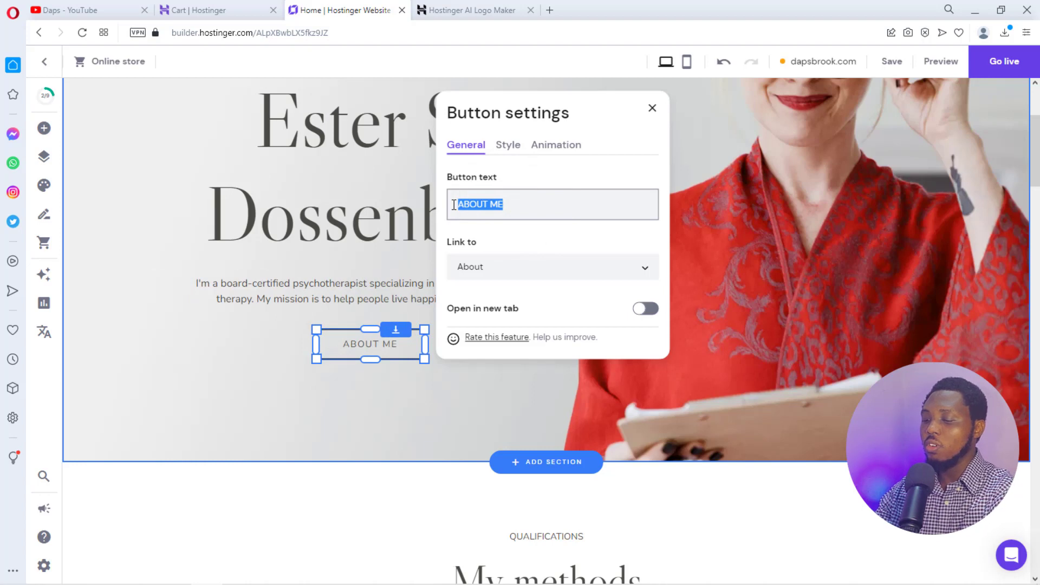
{"action": "type", "text": "LEARN MOR"}
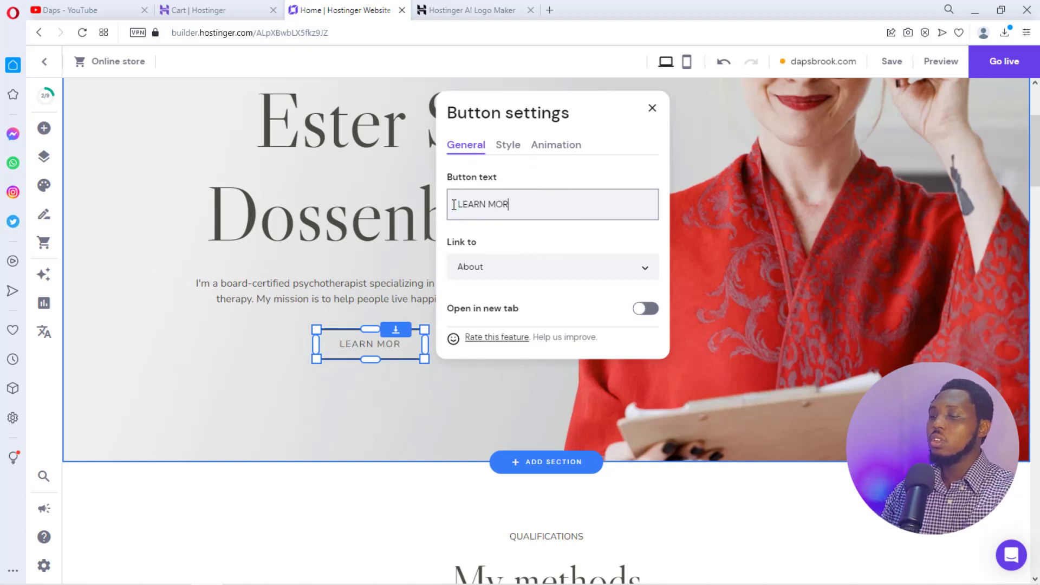
{"action": "type", "text": "E"}
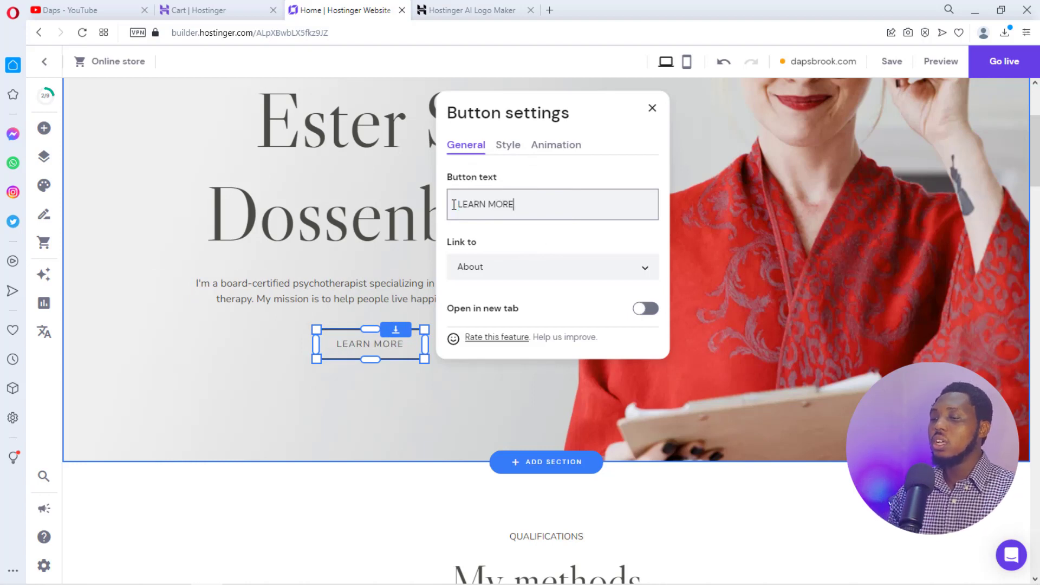
{"action": "left_click", "coordinate": [562, 267]}
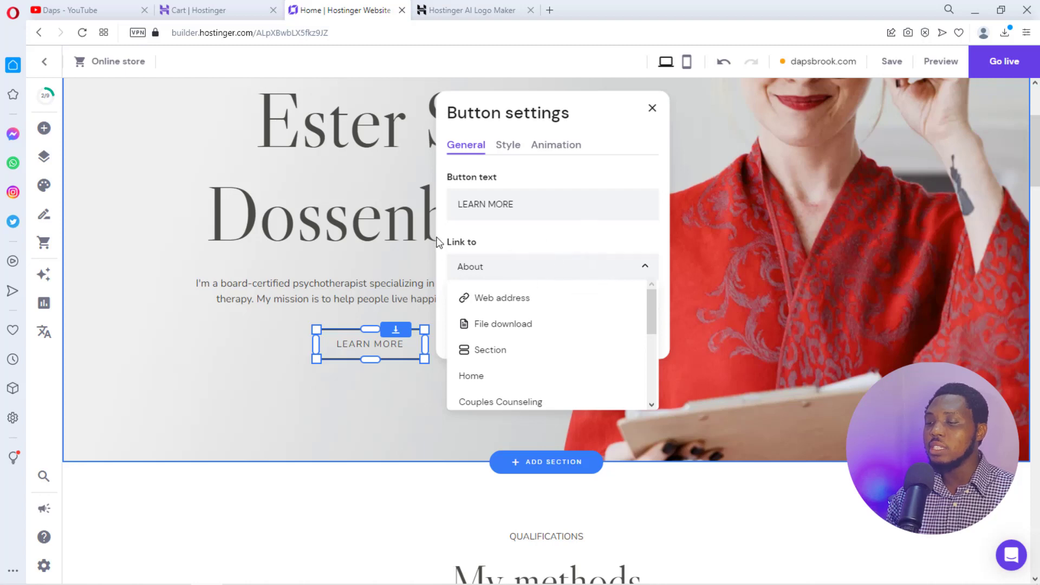
{"action": "left_click", "coordinate": [484, 268]}
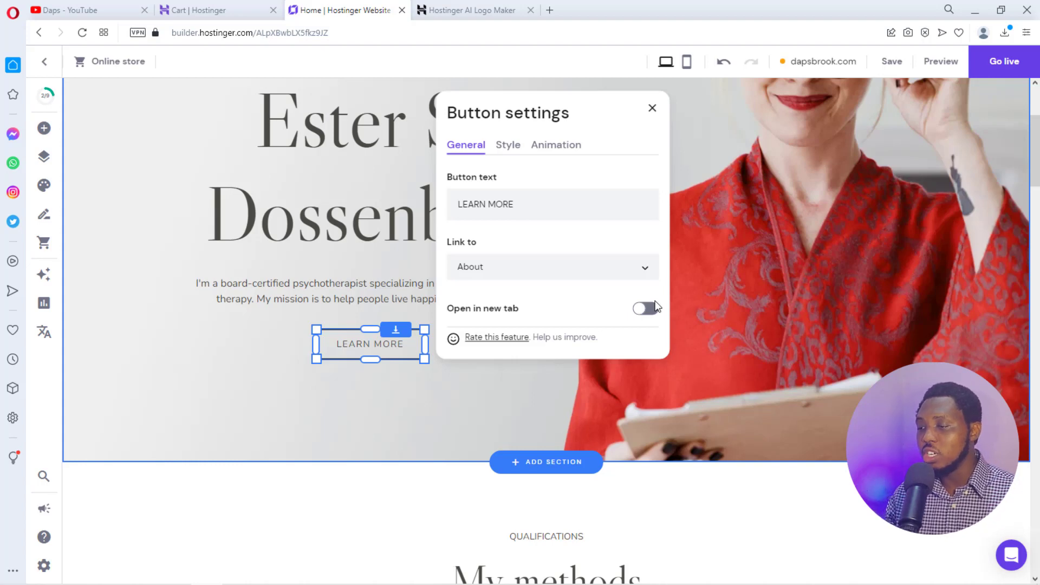
Try a yellow text colour on the LEARN MORE button, and set it to the dark website colour #31312a
{"action": "left_click", "coordinate": [509, 145]}
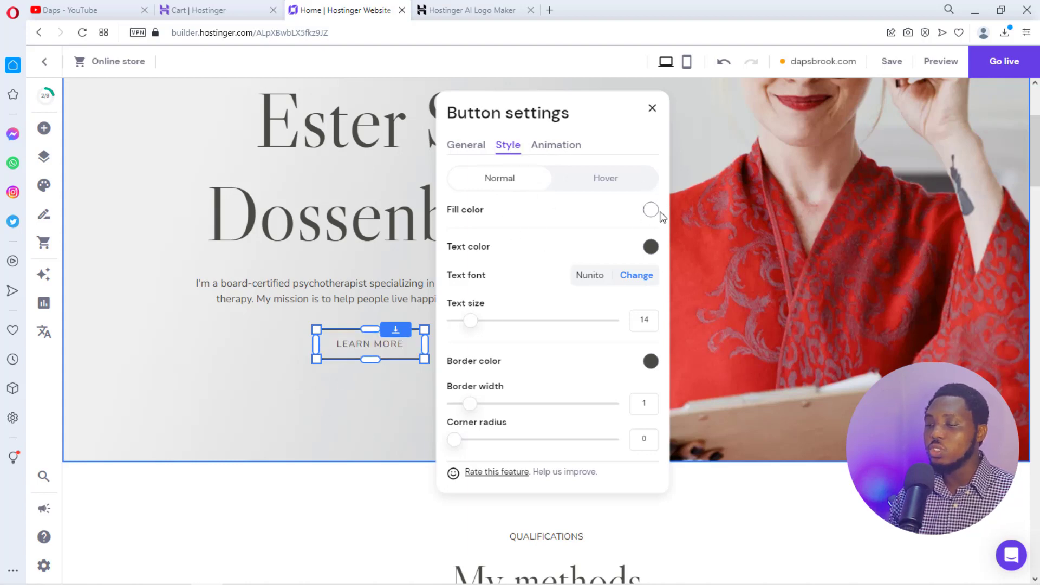
{"action": "left_click", "coordinate": [651, 247]}
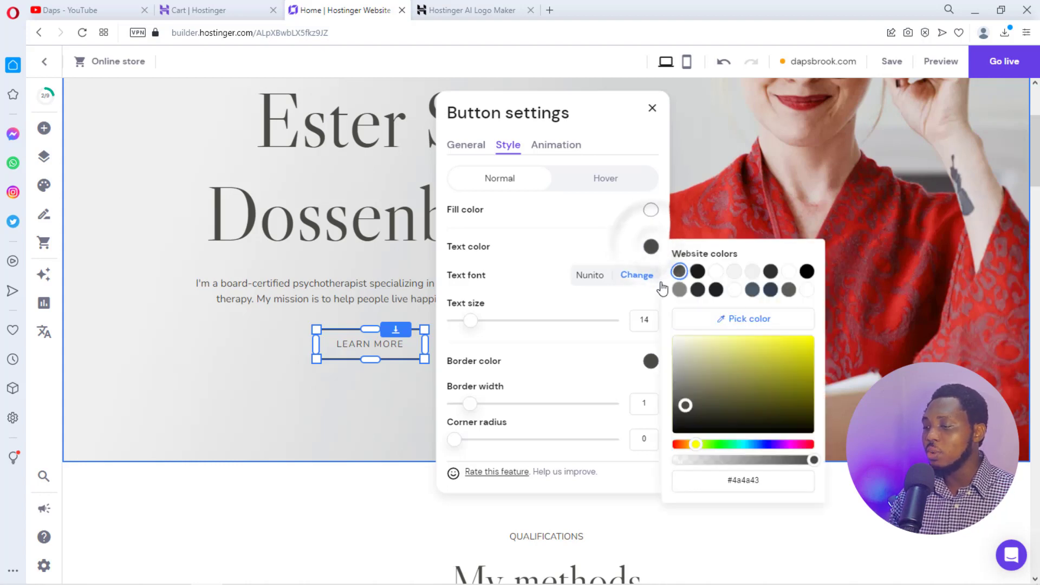
{"action": "left_click", "coordinate": [798, 345]}
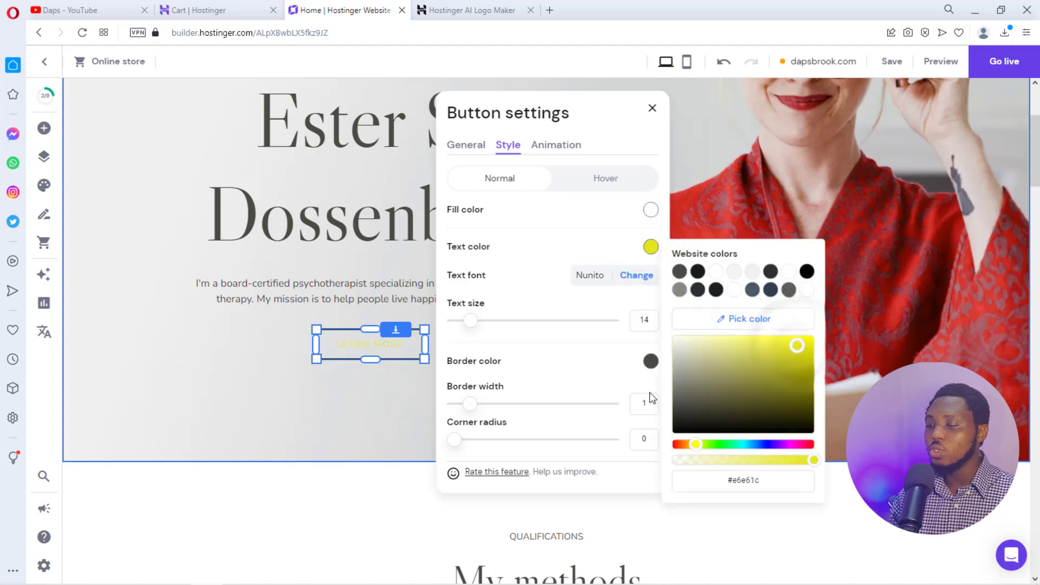
{"action": "left_click", "coordinate": [770, 271]}
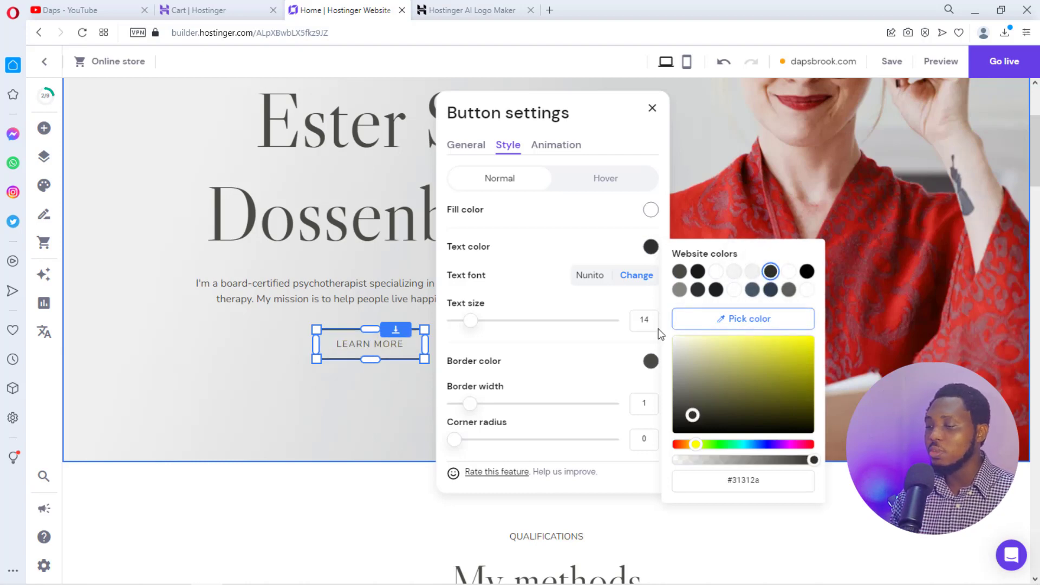
{"action": "scroll", "coordinate": [535, 340], "scroll_direction": "down", "scroll_amount": 1}
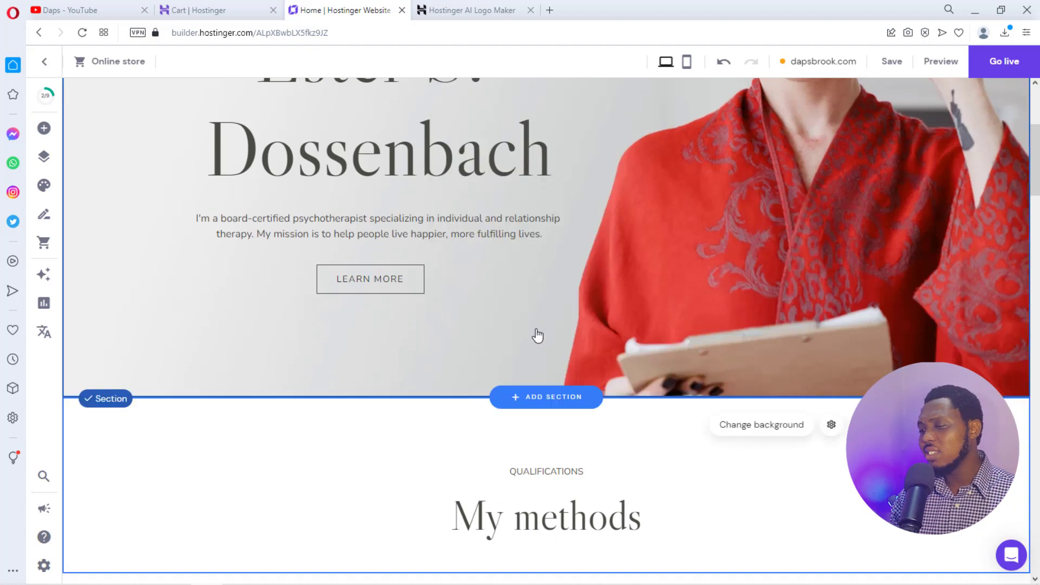
Under My methods, replace the "Humanistic therapy" heading with "Motivation" and look at the available fonts
{"action": "scroll", "coordinate": [537, 336], "scroll_direction": "down", "scroll_amount": 6}
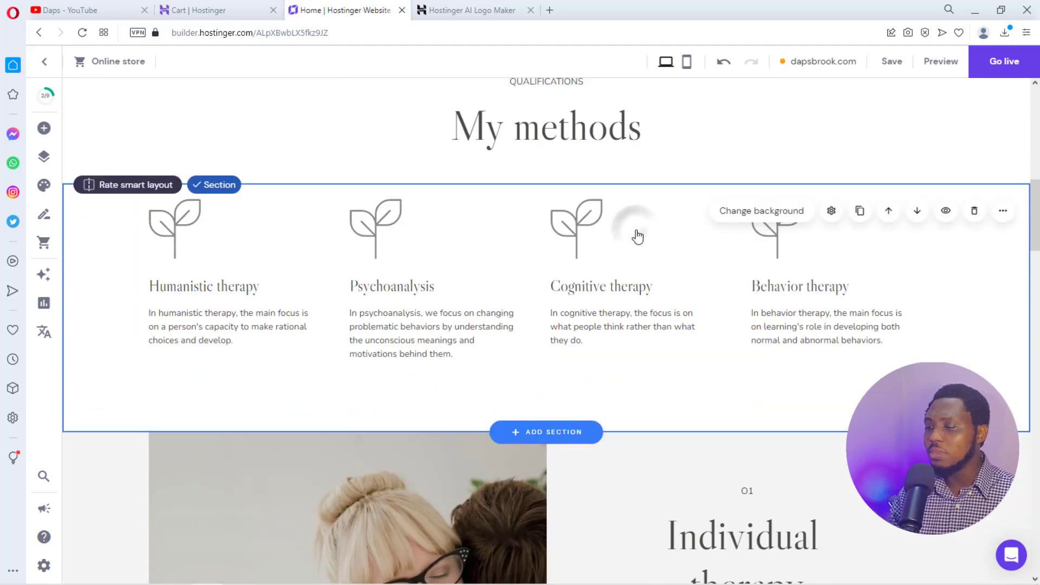
{"action": "scroll", "coordinate": [636, 234], "scroll_direction": "up", "scroll_amount": 1}
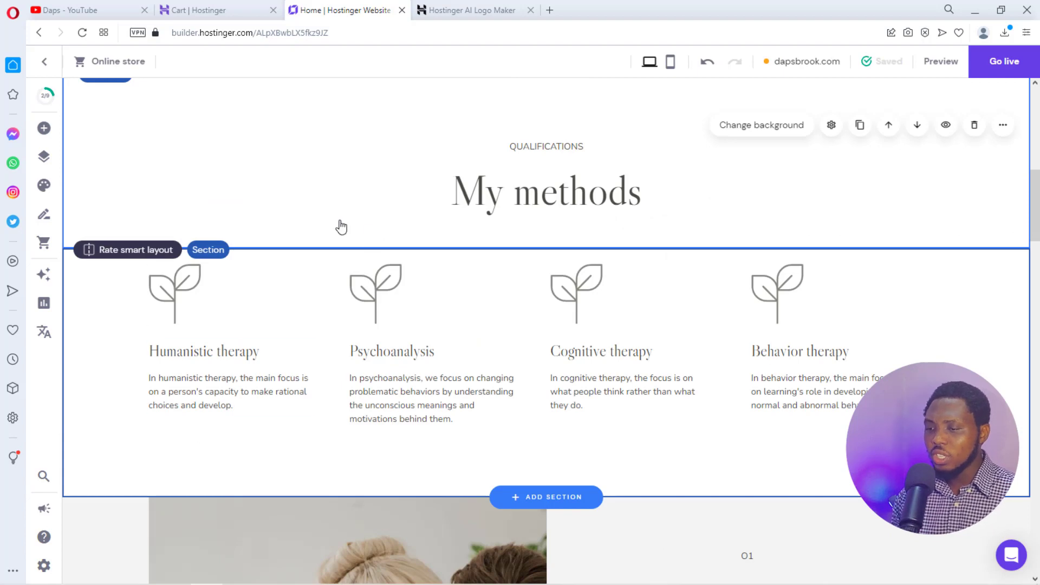
{"action": "left_click", "coordinate": [172, 385]}
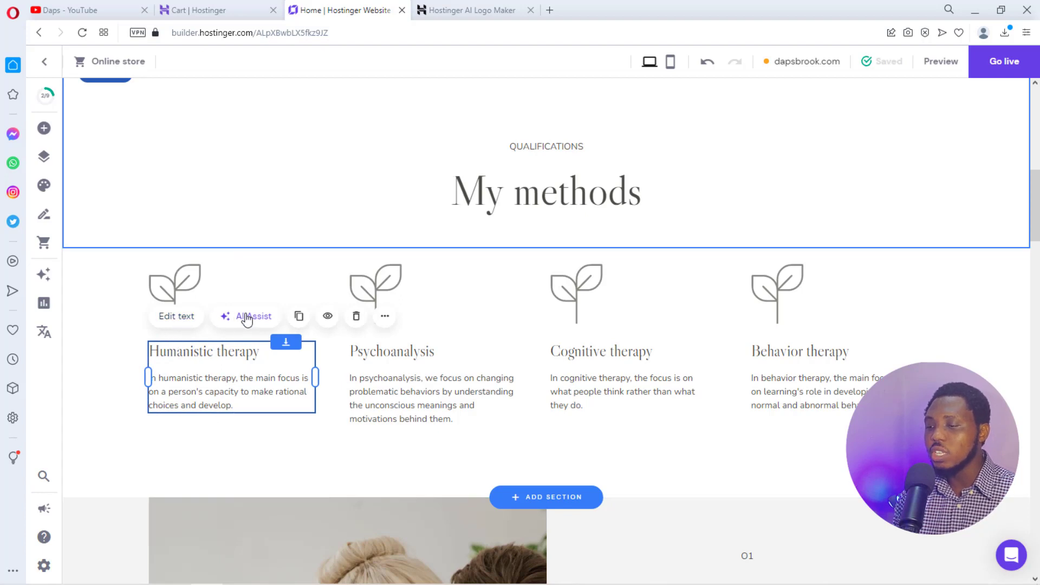
{"action": "left_click", "coordinate": [176, 317]}
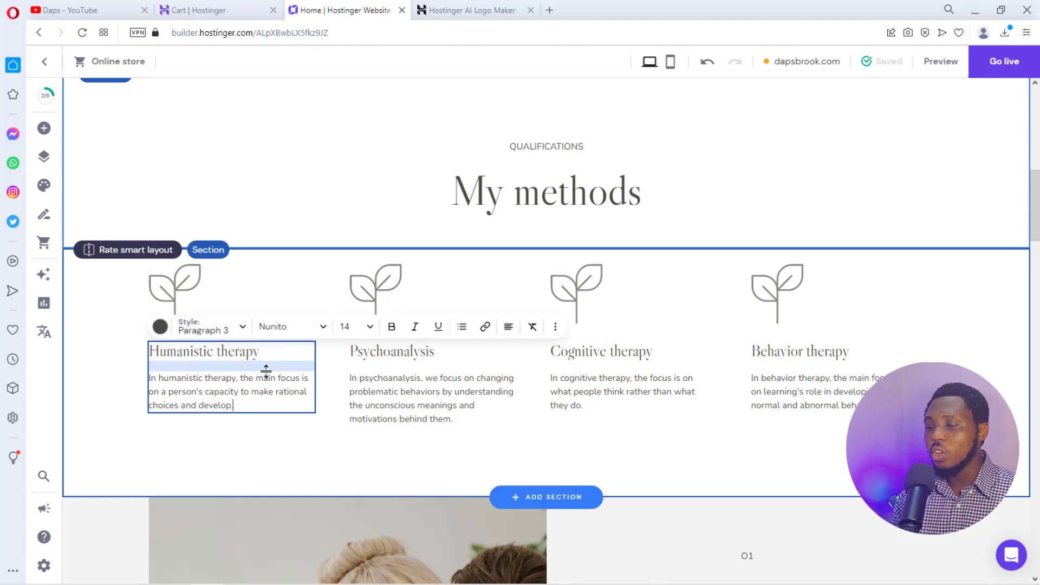
{"action": "left_click_drag", "start_coordinate": [233, 405], "coordinate": [149, 377]}
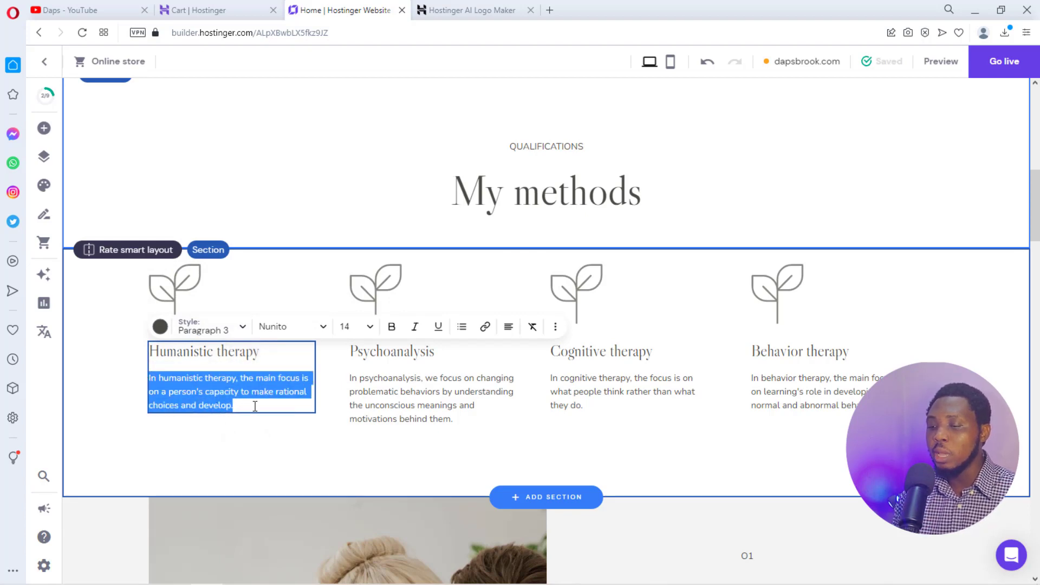
{"action": "left_click", "coordinate": [257, 349]}
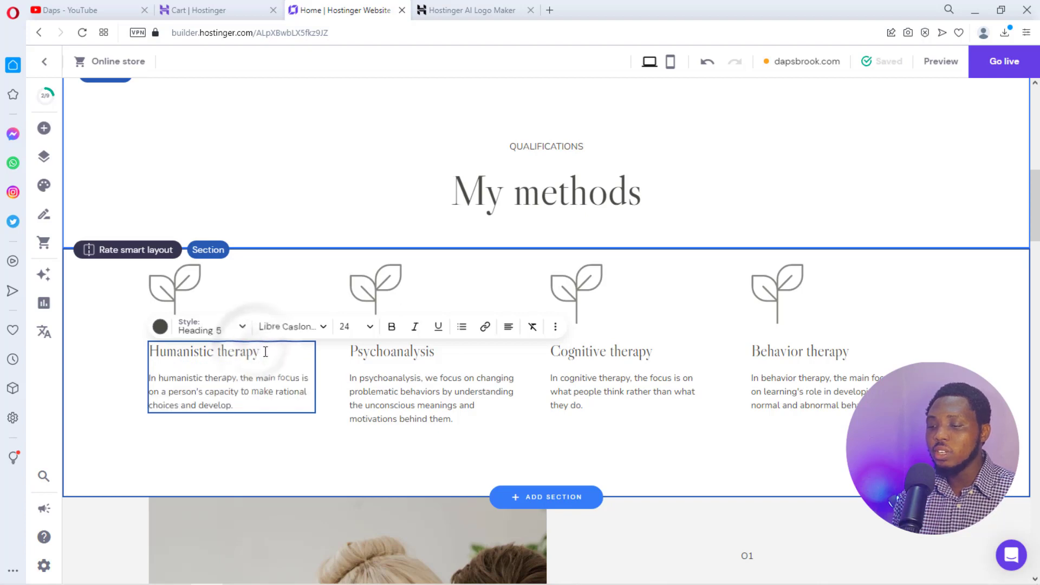
{"action": "left_click_drag", "start_coordinate": [260, 351], "coordinate": [150, 361]}
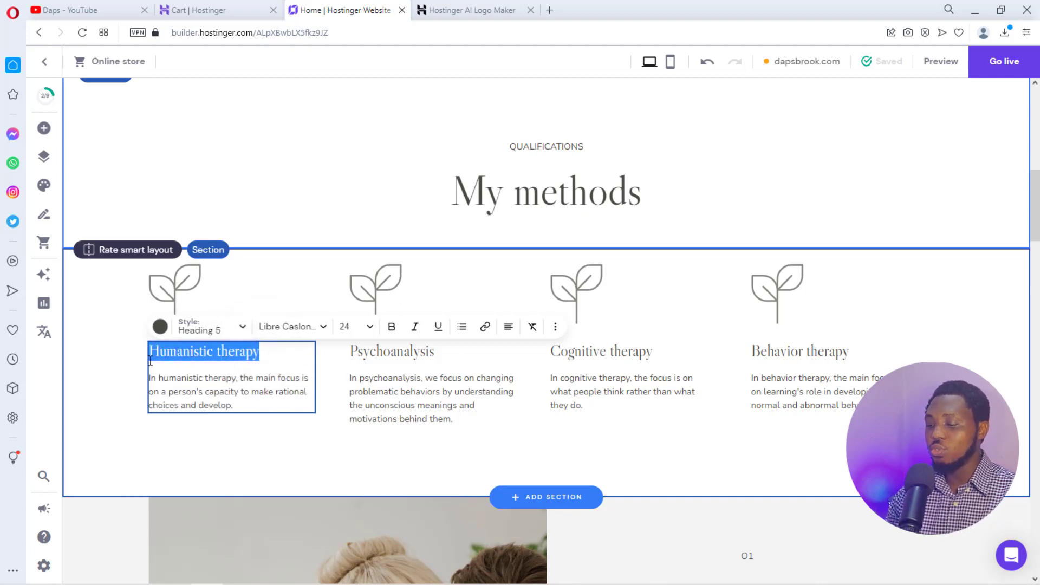
{"action": "type", "text": "Motivation"}
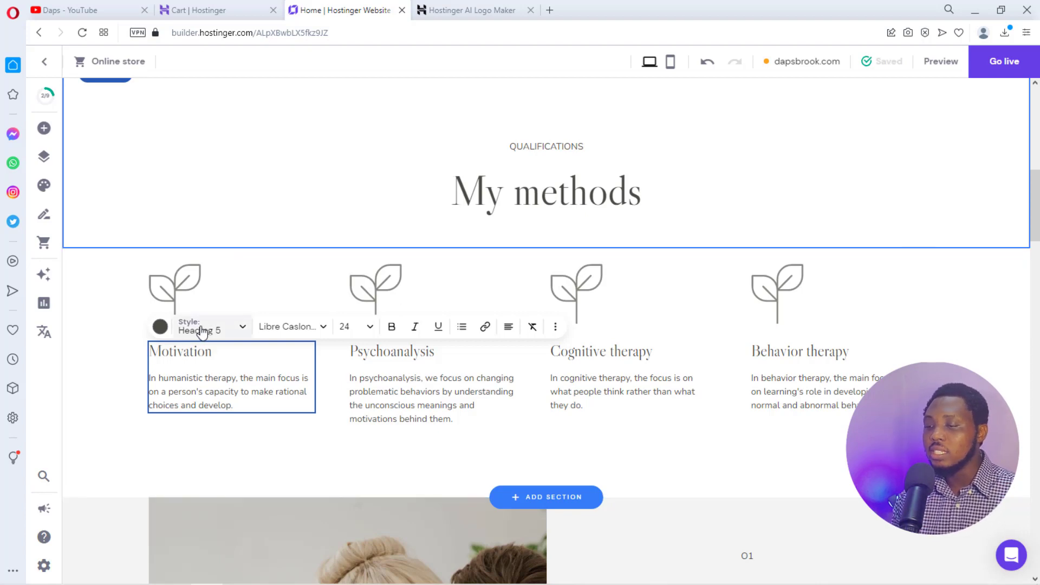
{"action": "left_click", "coordinate": [313, 326]}
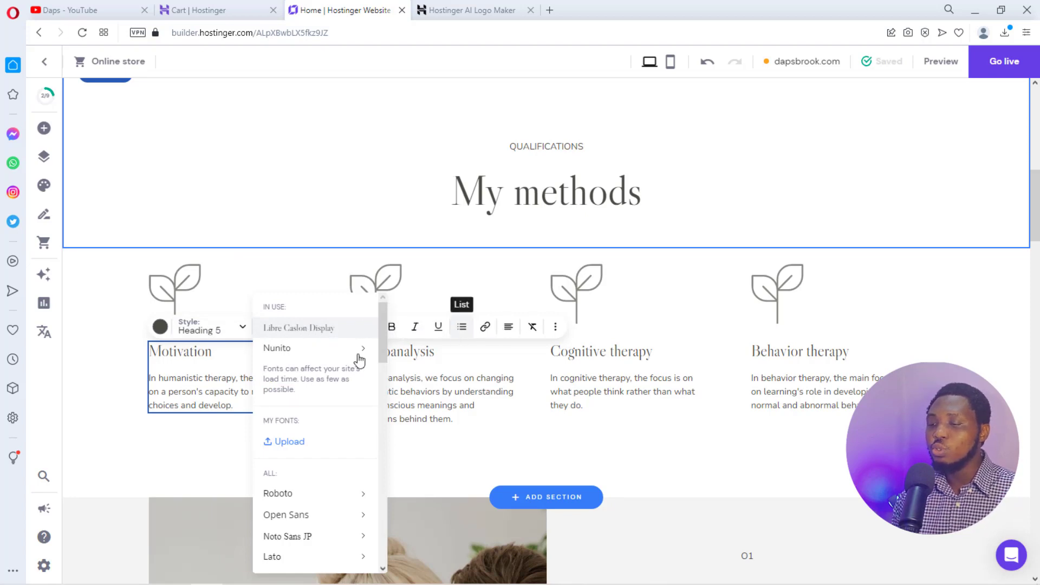
{"action": "left_click", "coordinate": [173, 397]}
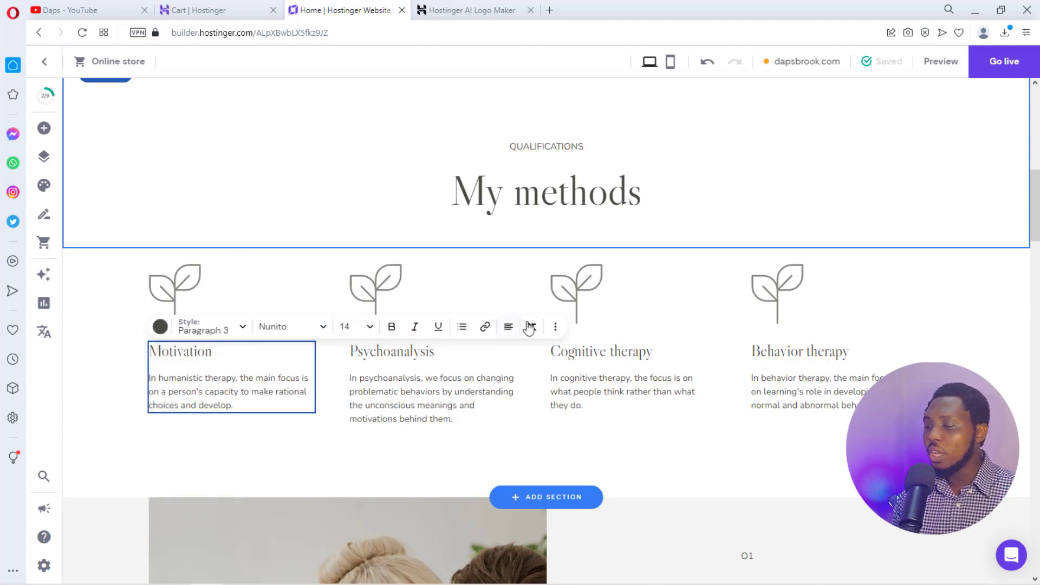
View the line height, background colour and animation options of the Motivation text, and finish editing that text block
{"action": "left_click", "coordinate": [555, 326]}
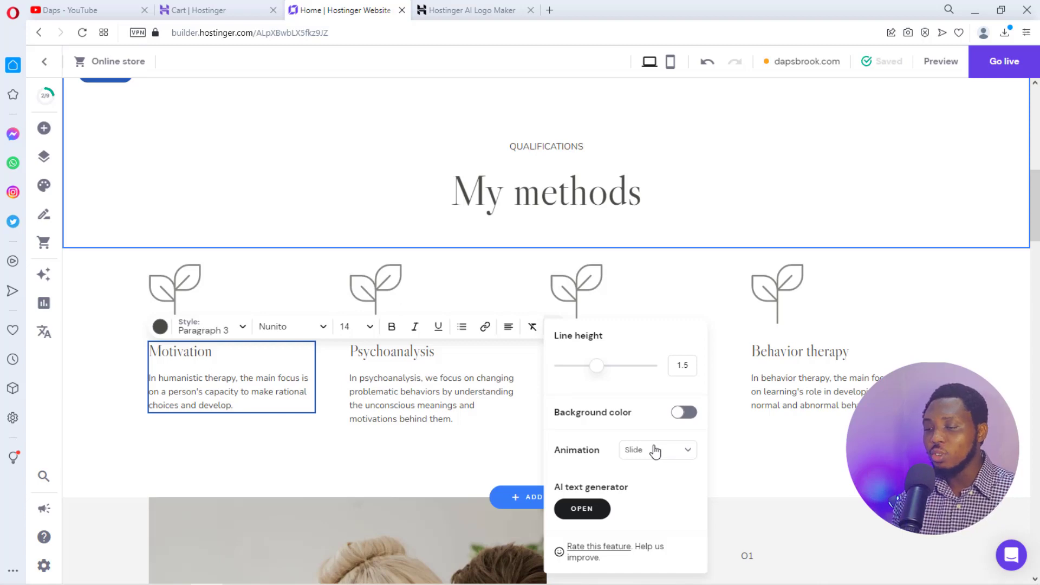
{"action": "left_click", "coordinate": [228, 360]}
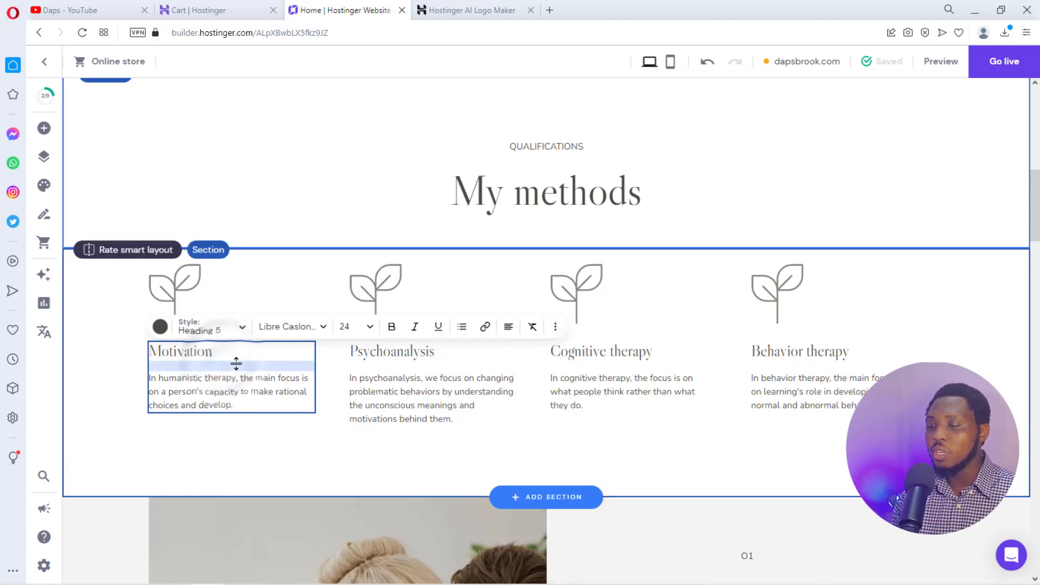
{"action": "mouse_move", "coordinate": [242, 365]}
{"action": "left_mouse_down"}
{"action": "mouse_move", "coordinate": [242, 406]}
{"action": "mouse_move", "coordinate": [236, 370]}
{"action": "left_mouse_up"}
{"action": "left_click", "coordinate": [166, 442]}
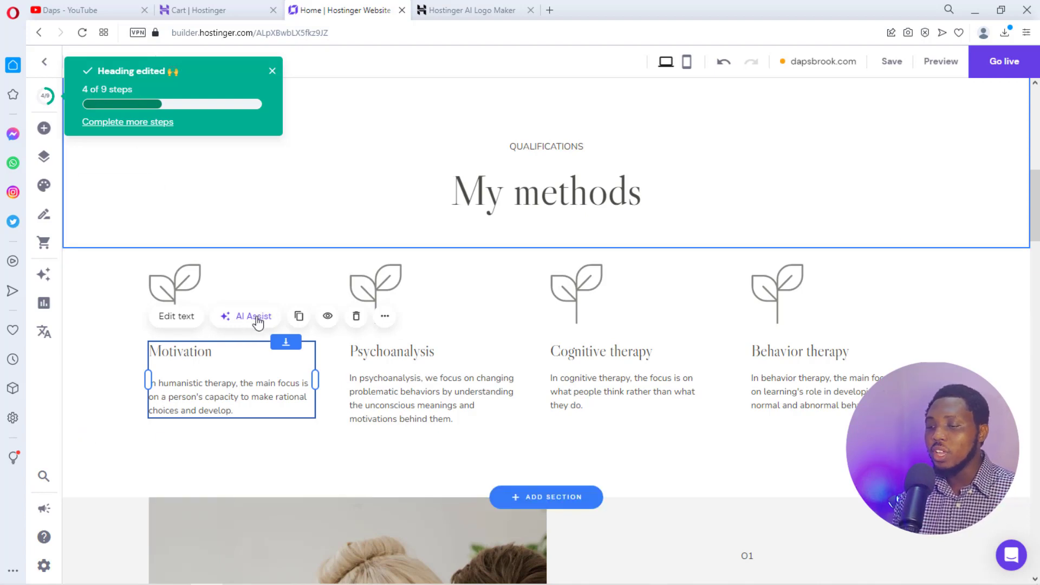
Look at the Motivation text block's mobile and desktop visibility settings and its additional actions such as duplicating and layering
{"action": "left_click", "coordinate": [328, 319]}
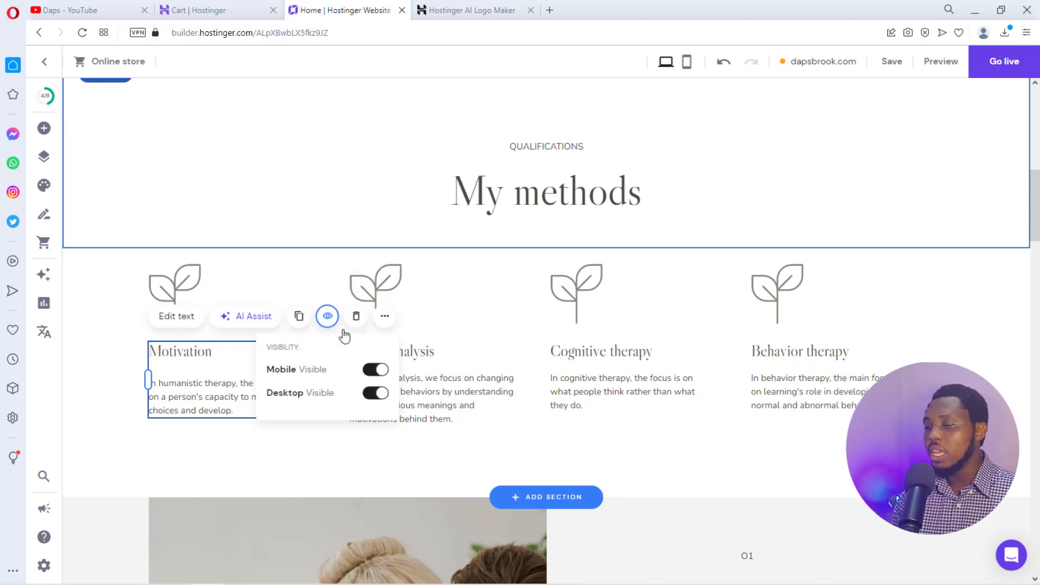
{"action": "left_click", "coordinate": [384, 317]}
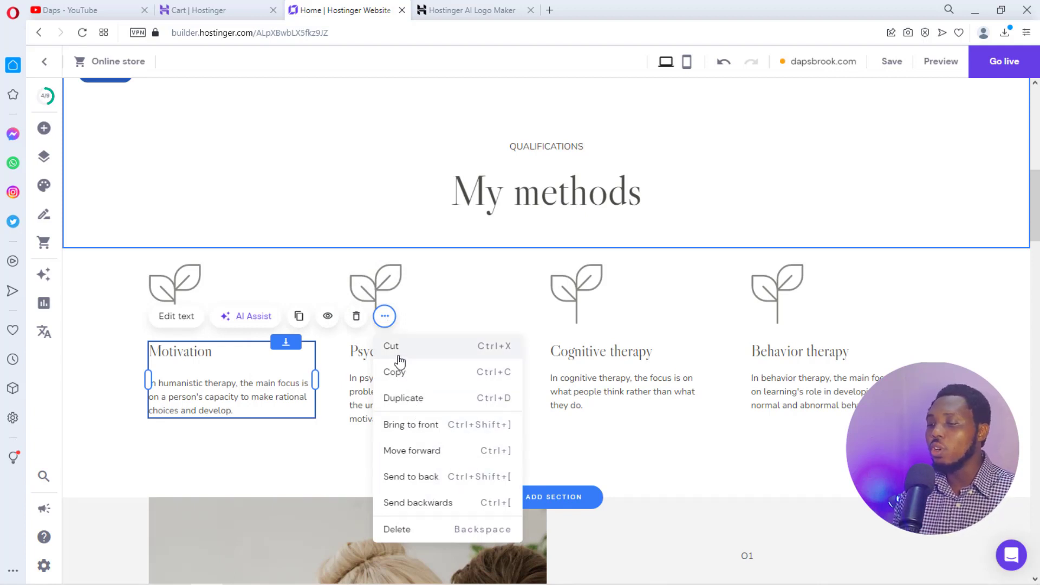
{"action": "left_click", "coordinate": [168, 442]}
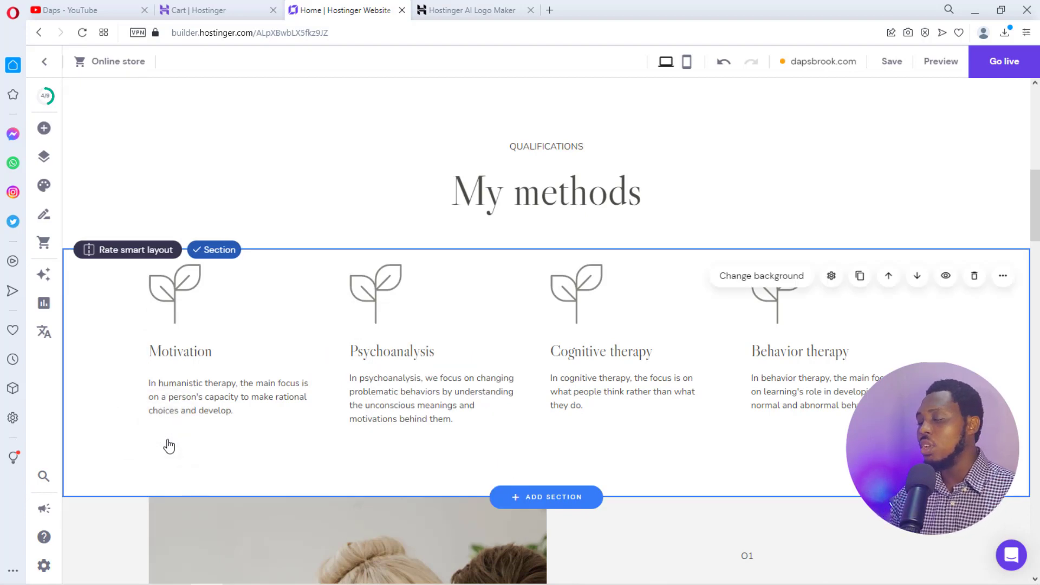
Generate text with AI Assist for the Individual therapy paragraph, using the prompt "I want to write about self love for a child"
{"action": "scroll", "coordinate": [472, 366], "scroll_direction": "down", "scroll_amount": 1}
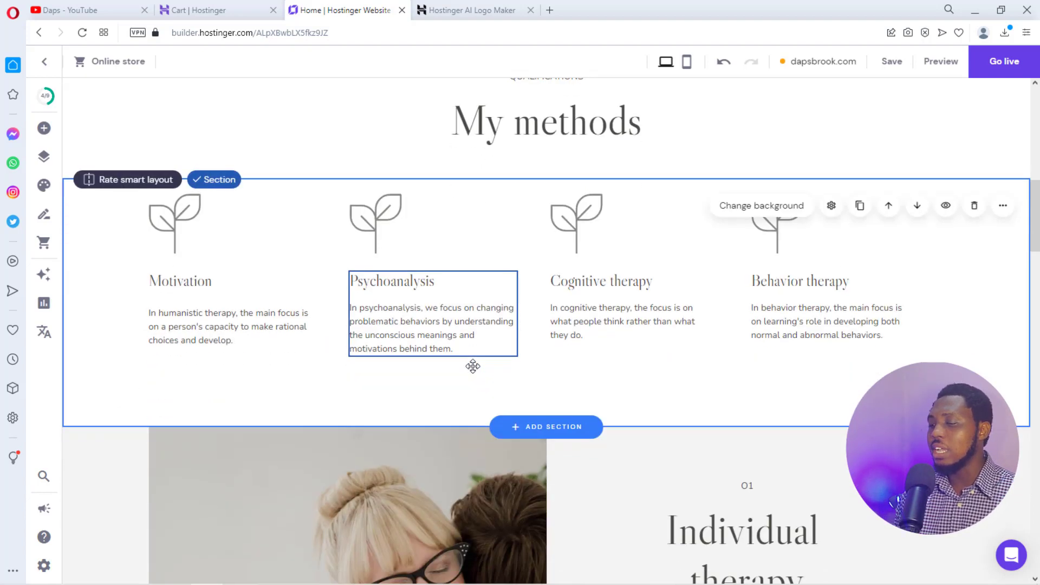
{"action": "scroll", "coordinate": [472, 366], "scroll_direction": "down", "scroll_amount": 5}
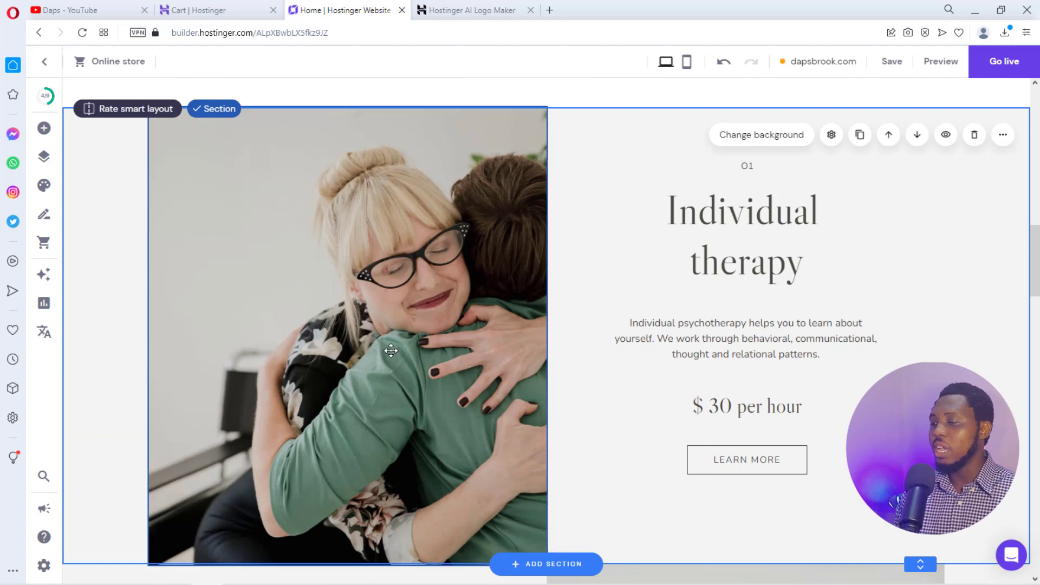
{"action": "left_click", "coordinate": [809, 343]}
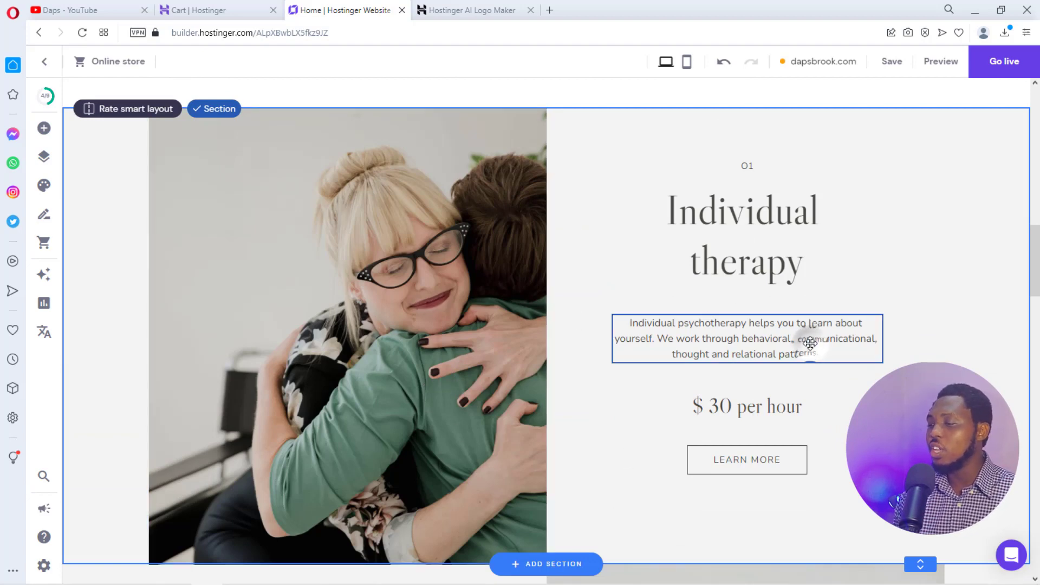
{"action": "left_click", "coordinate": [720, 291]}
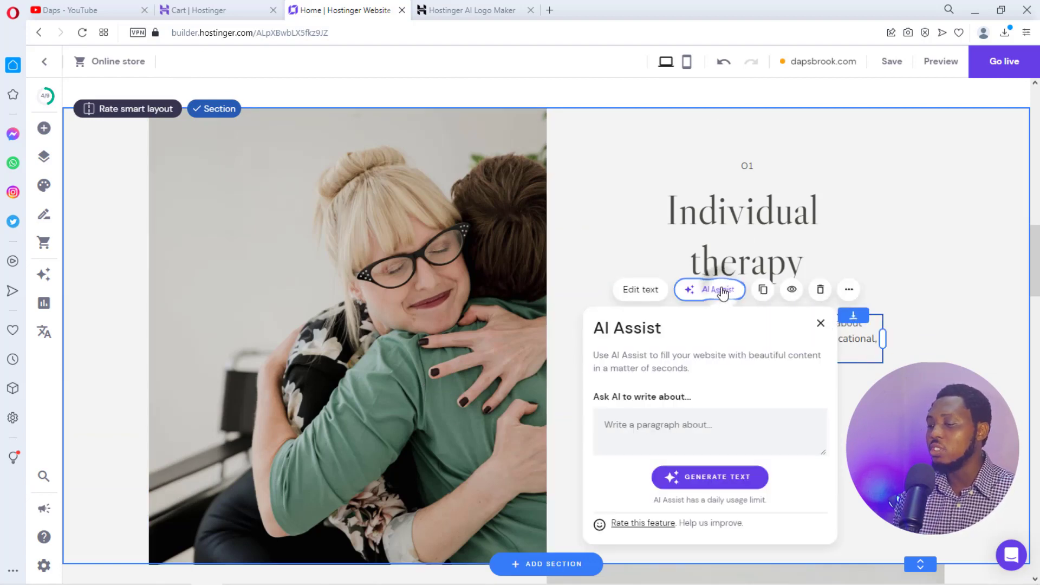
{"action": "left_click", "coordinate": [620, 427]}
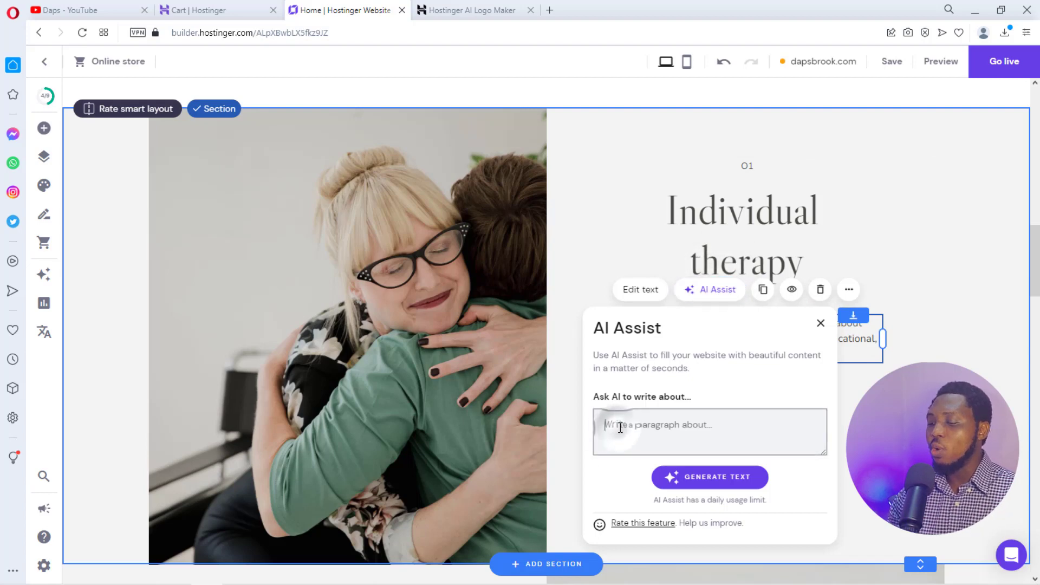
{"action": "type", "text": "I want "}
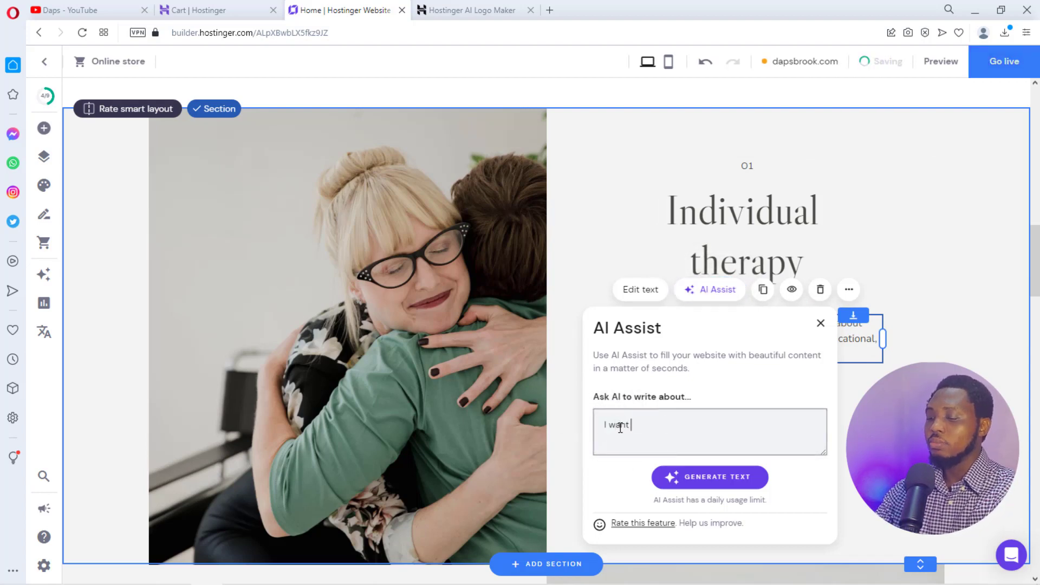
{"action": "type", "text": "to write abo"}
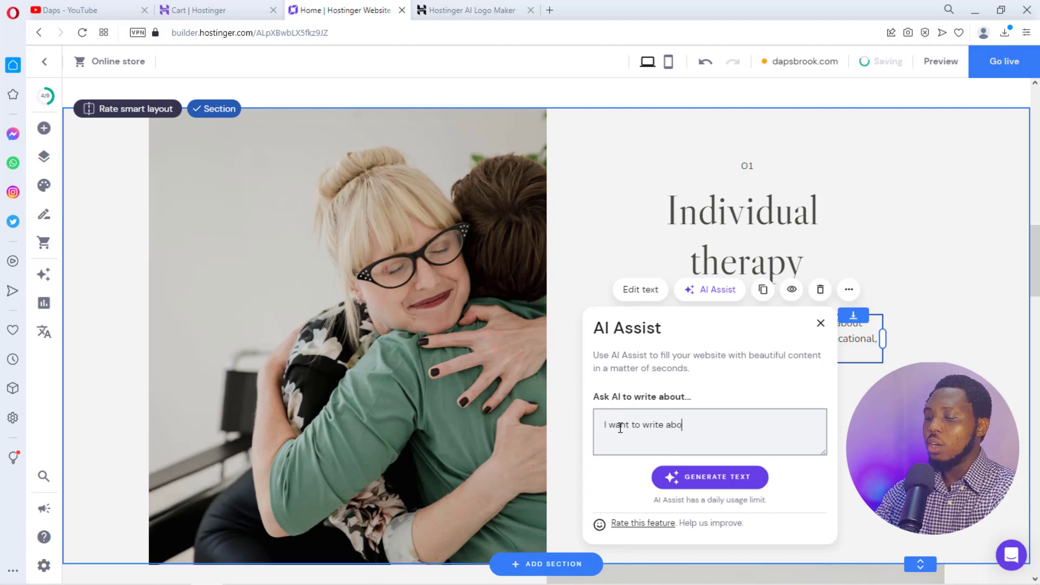
{"action": "type", "text": "ut self love"}
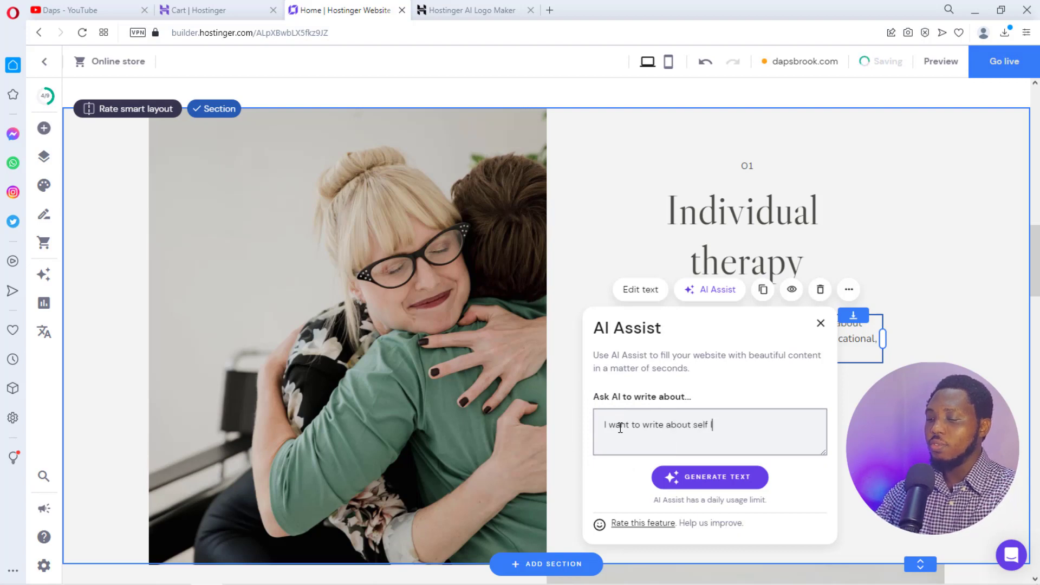
{"action": "type", "text": " for a"}
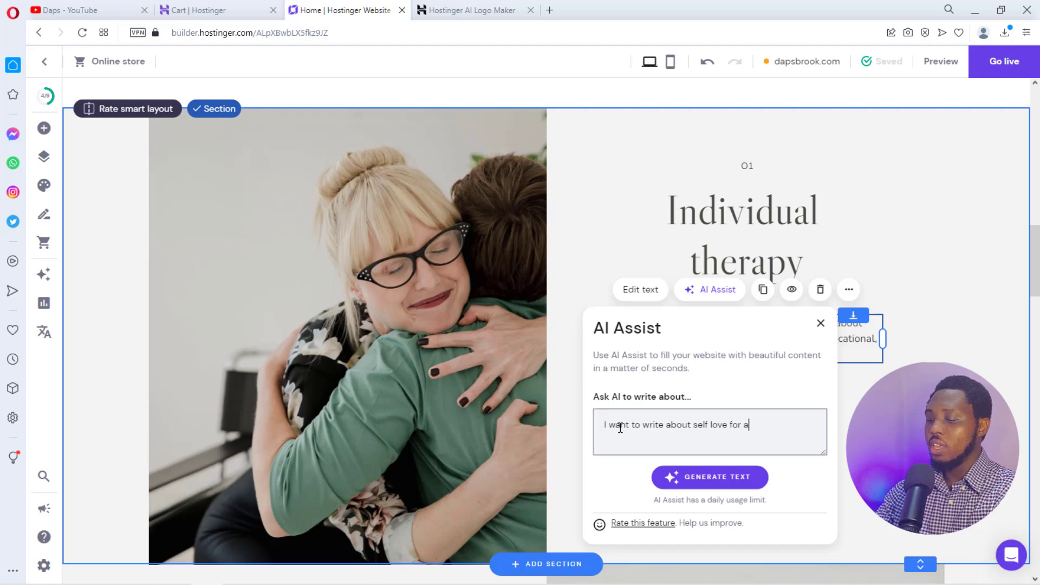
{"action": "type", "text": " child"}
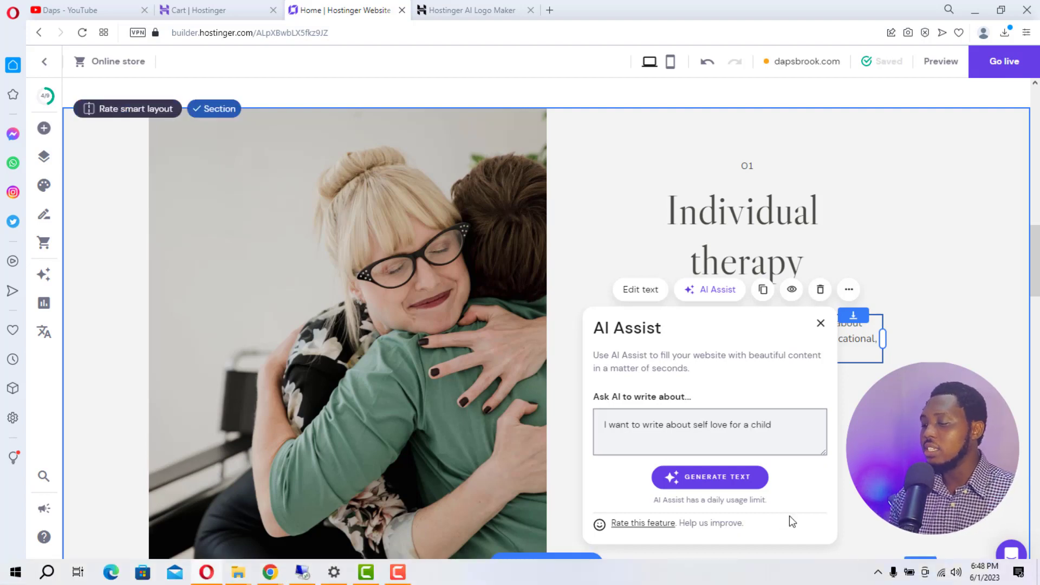
{"action": "left_click", "coordinate": [710, 478]}
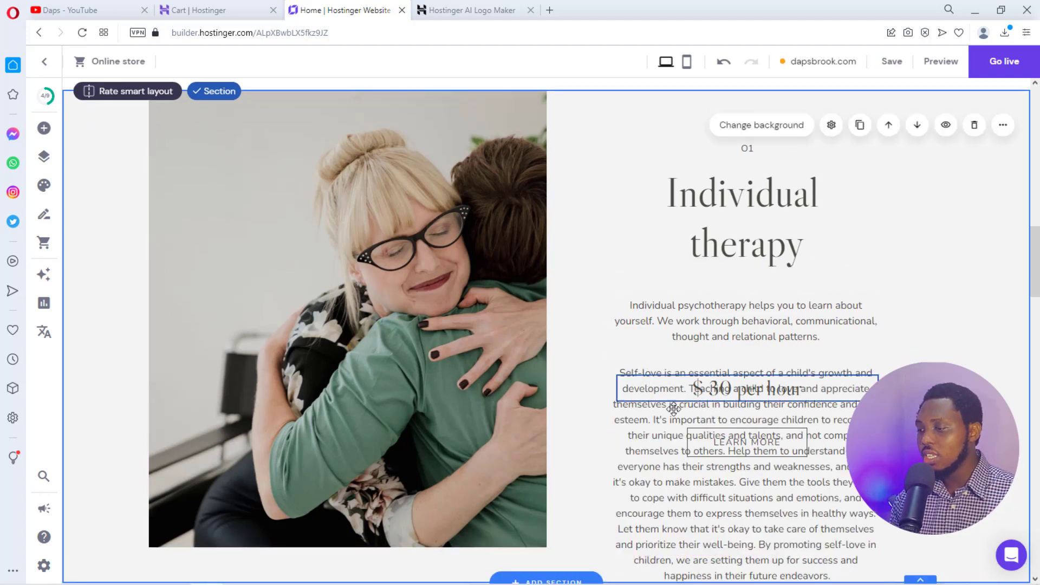
Delete the original "Individual psychotherapy helps you" paragraph from the Individual therapy text block, keeping the generated self-love text
{"action": "scroll", "coordinate": [673, 409], "scroll_direction": "down", "scroll_amount": 3}
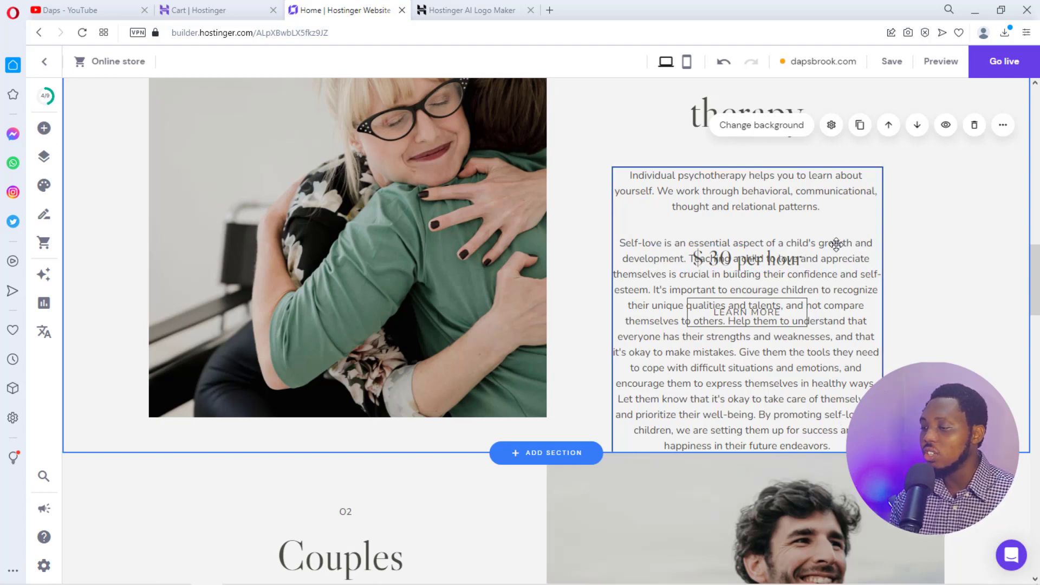
{"action": "left_click", "coordinate": [813, 426]}
{"action": "left_click_drag", "start_coordinate": [823, 432], "coordinate": [835, 442]}
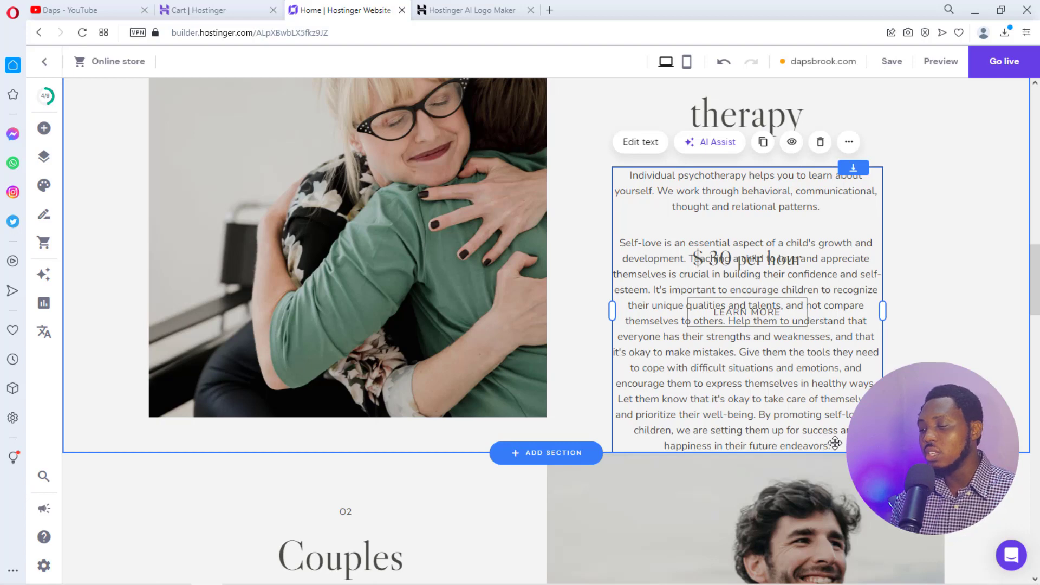
{"action": "left_click", "coordinate": [836, 444]}
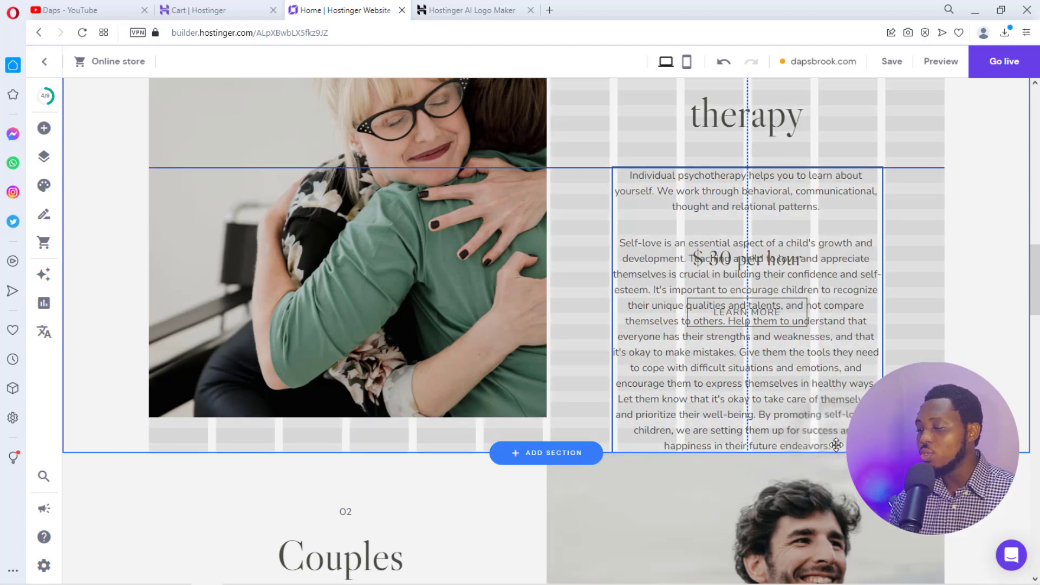
{"action": "left_click_drag", "start_coordinate": [836, 445], "coordinate": [622, 175]}
{"action": "key", "text": "BackSpace"}
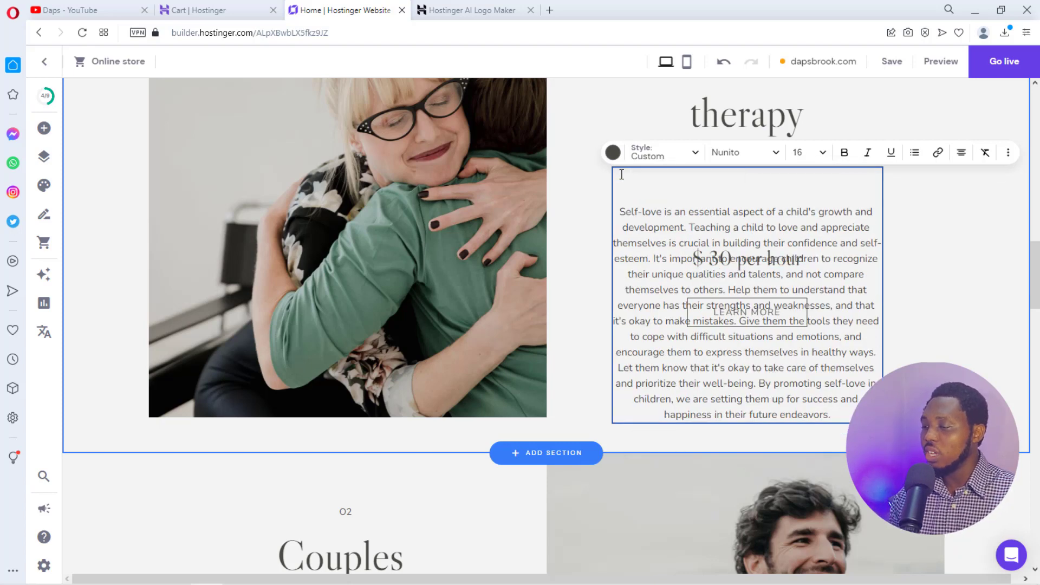
Remove the blank line above the Individual therapy paragraph and cut its text after "confidence and self-esteem."
{"action": "left_click", "coordinate": [622, 208]}
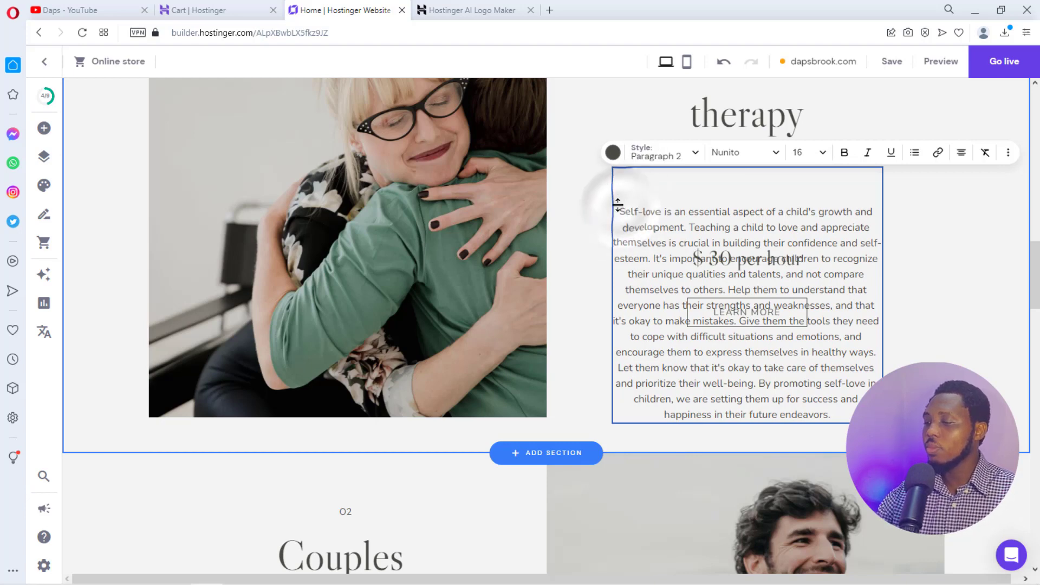
{"action": "key", "text": "BackSpace"}
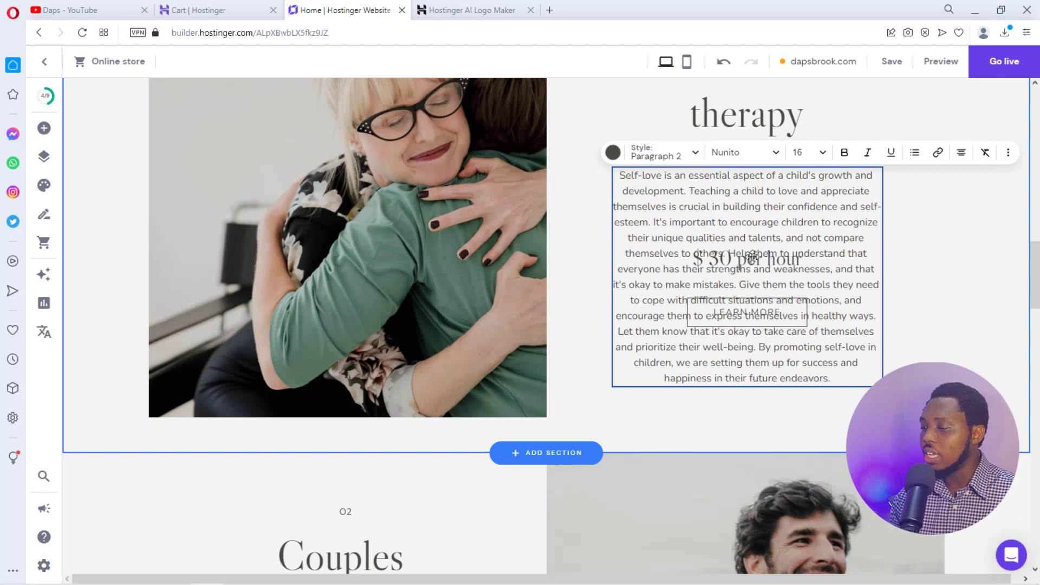
{"action": "left_click_drag", "start_coordinate": [842, 381], "coordinate": [653, 224]}
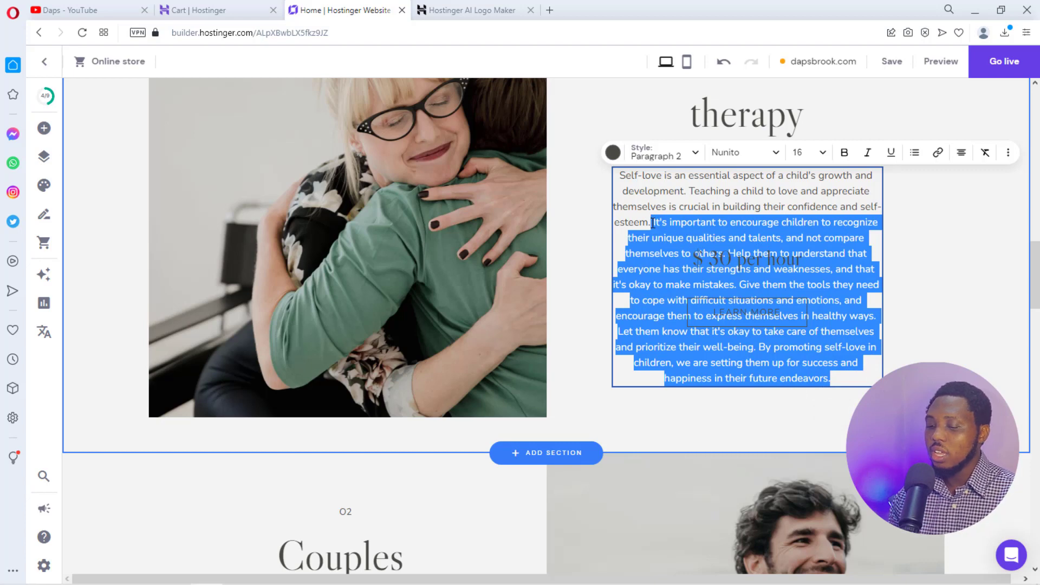
{"action": "key", "text": "BackSpace"}
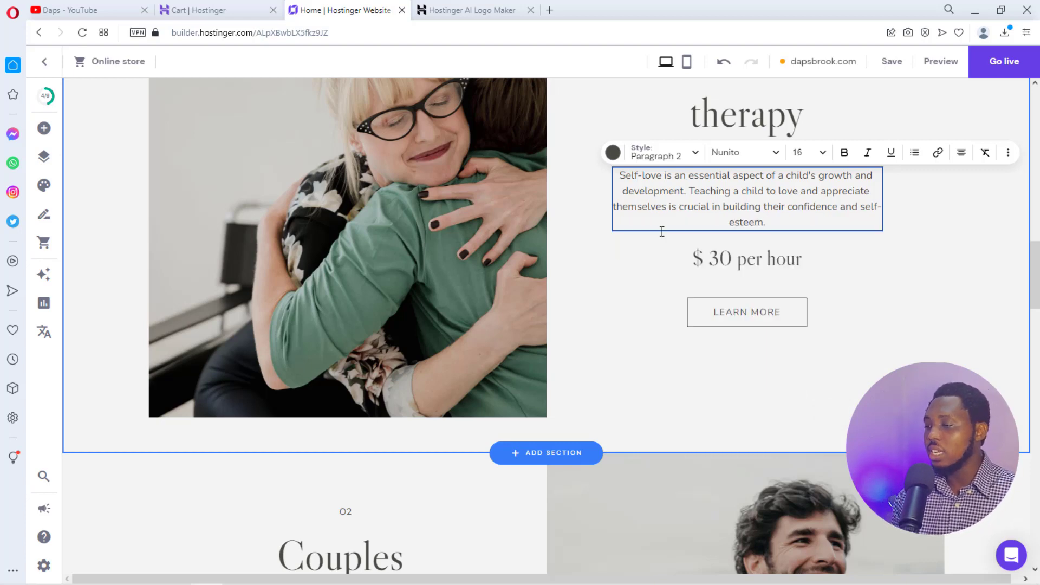
{"action": "left_click", "coordinate": [980, 269]}
{"action": "left_click", "coordinate": [980, 269]}
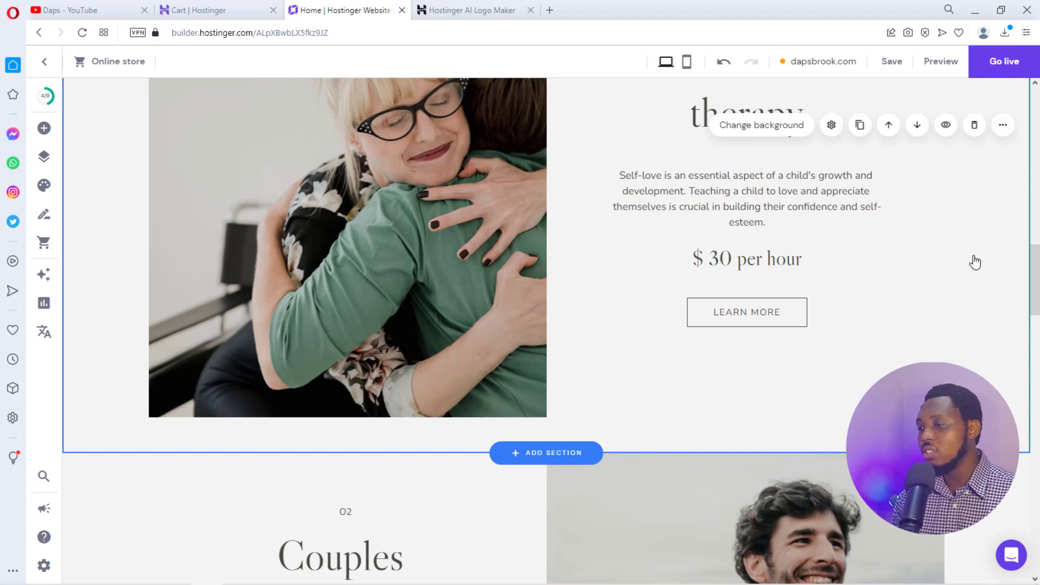
Look at the AI Assist text generator for the Individual therapy paragraph and close it without generating text
{"action": "left_click", "coordinate": [718, 182]}
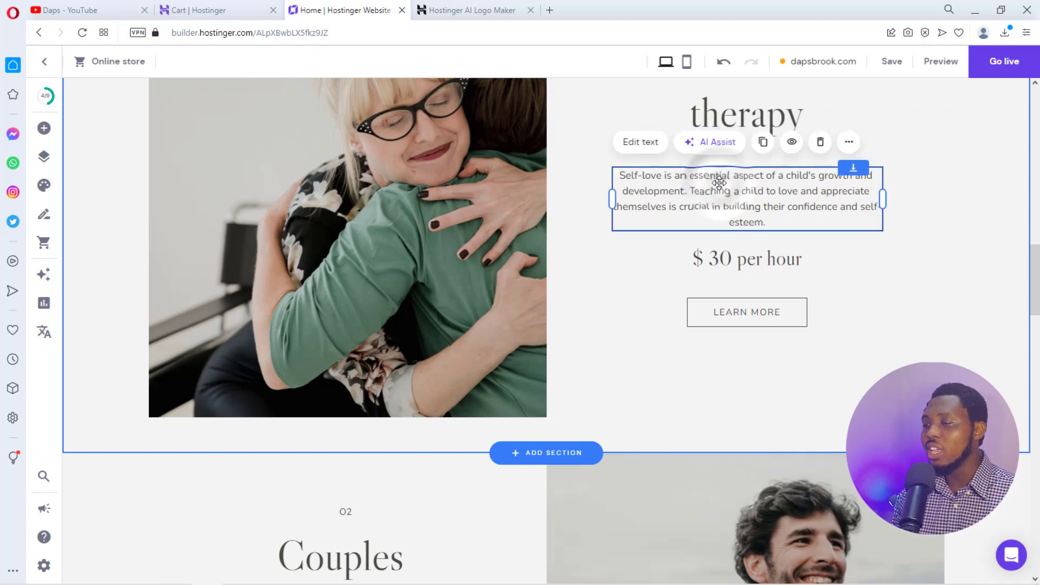
{"action": "left_click", "coordinate": [711, 144]}
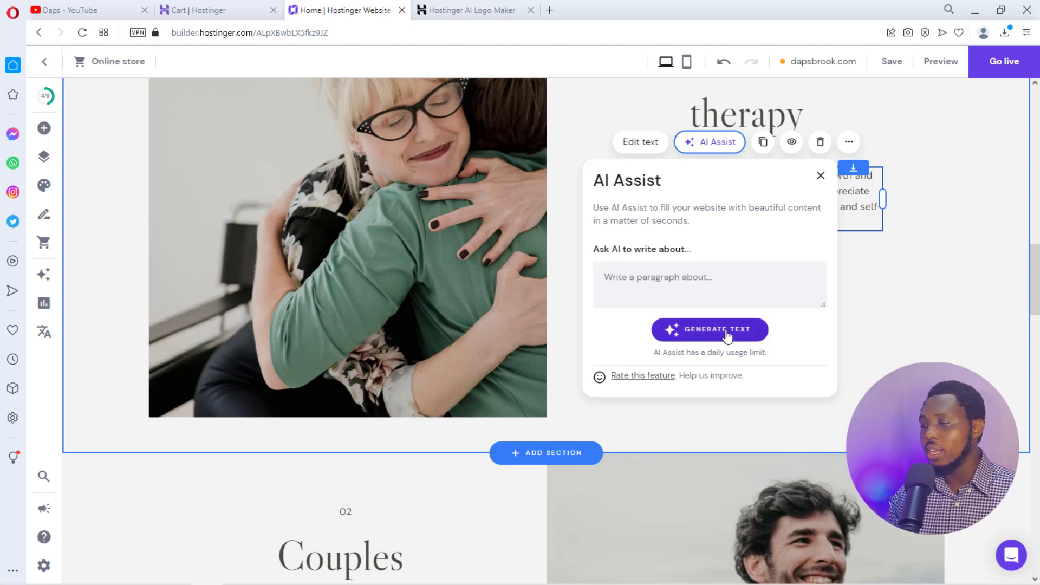
{"action": "left_click", "coordinate": [820, 177]}
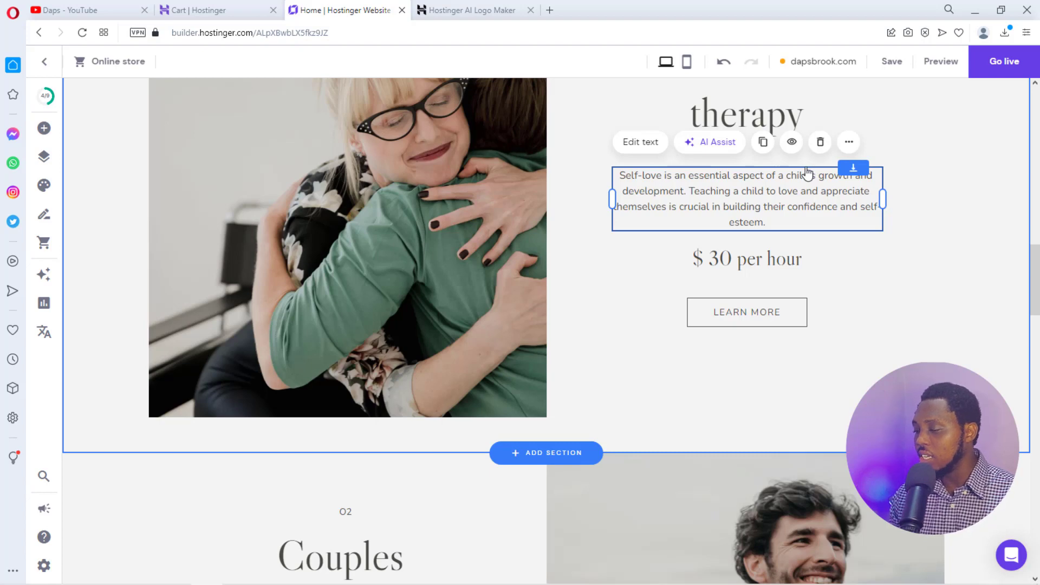
{"action": "left_click", "coordinate": [888, 212]}
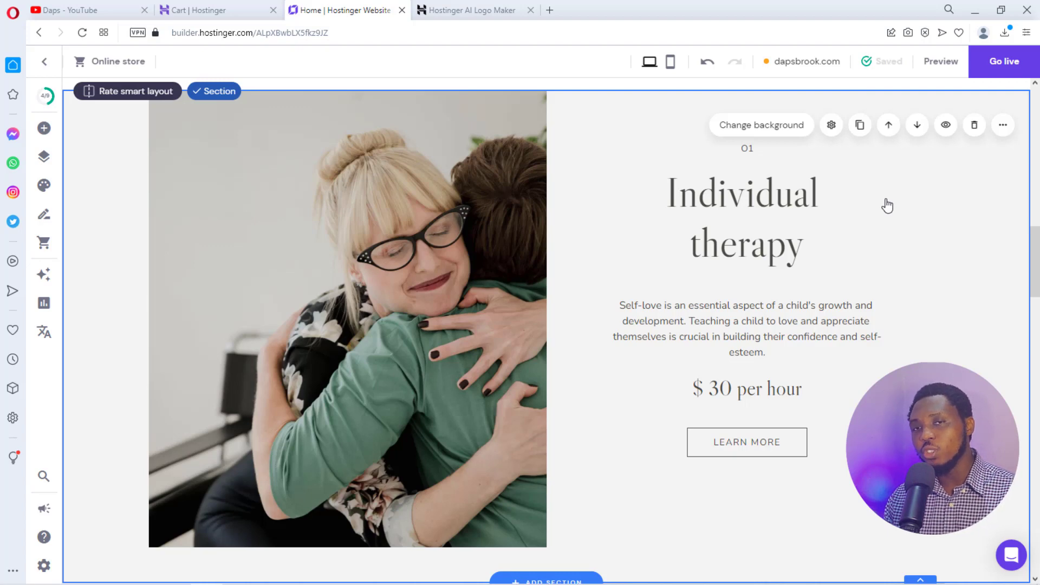
Replace the Individual therapy section's photo with the service4 image from the media library
{"action": "left_click", "coordinate": [353, 358]}
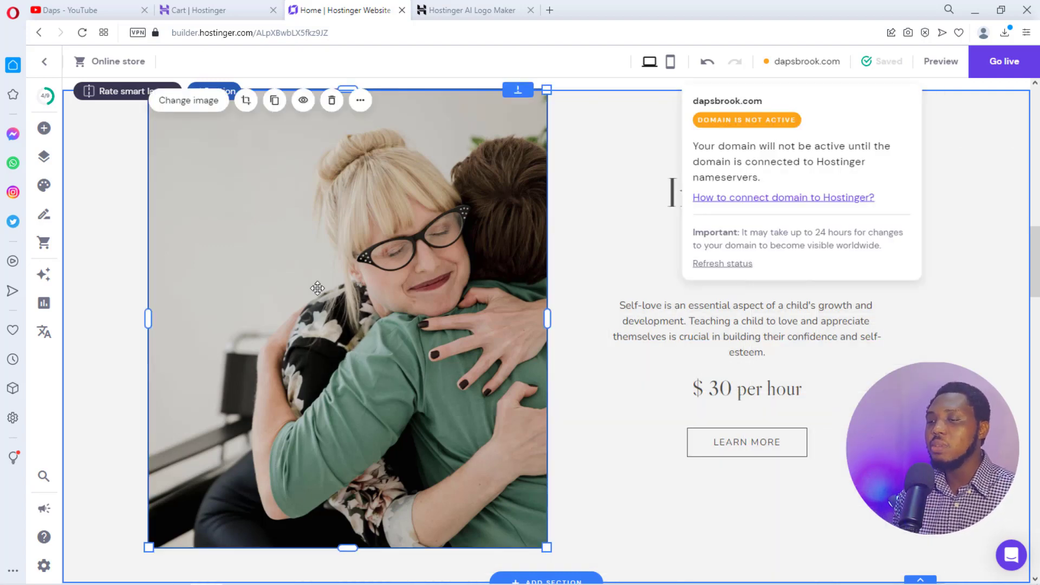
{"action": "left_click", "coordinate": [186, 103]}
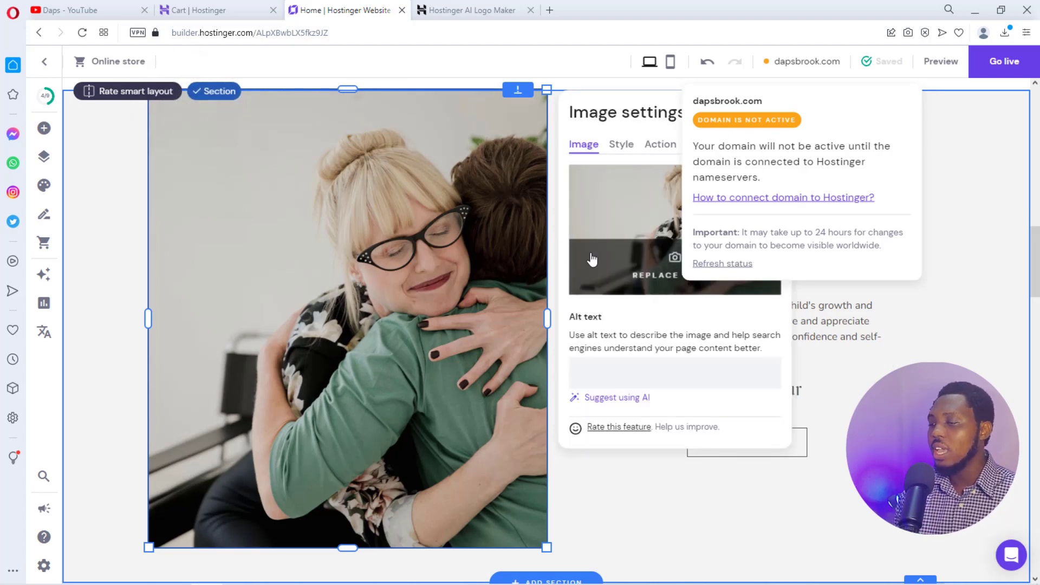
{"action": "left_click", "coordinate": [620, 271]}
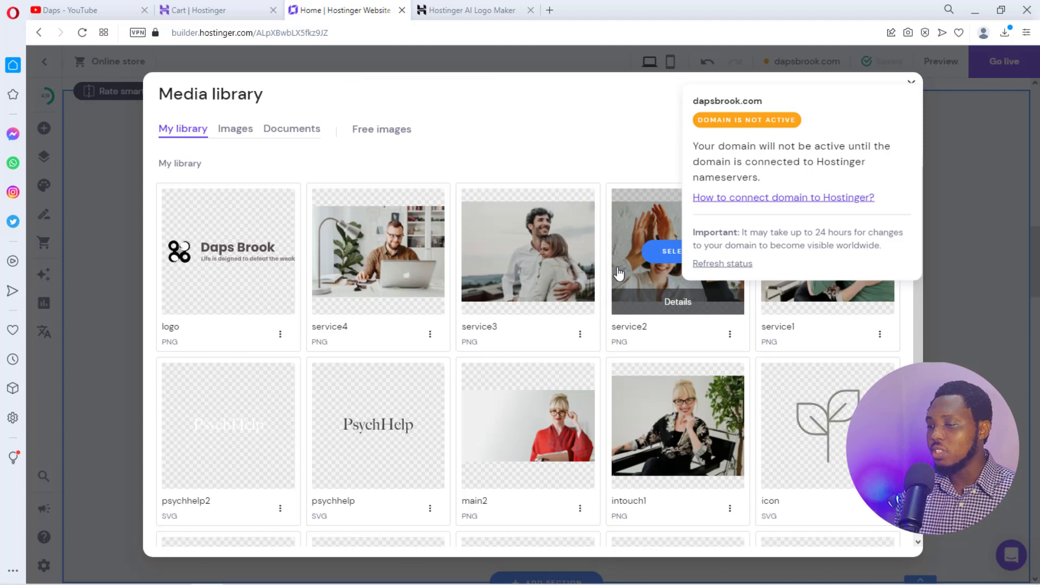
{"action": "left_click", "coordinate": [362, 237]}
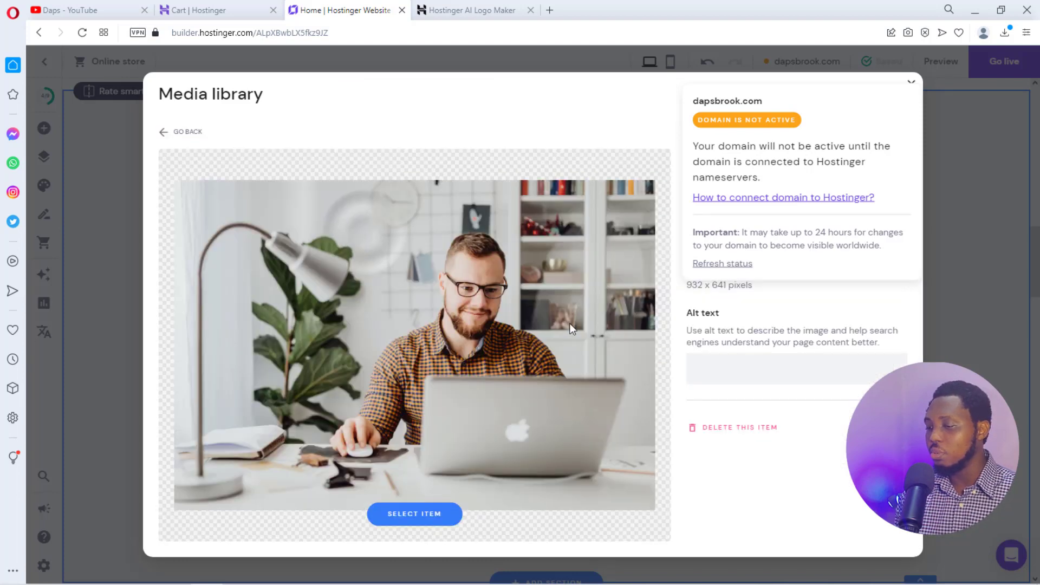
{"action": "left_click", "coordinate": [396, 515]}
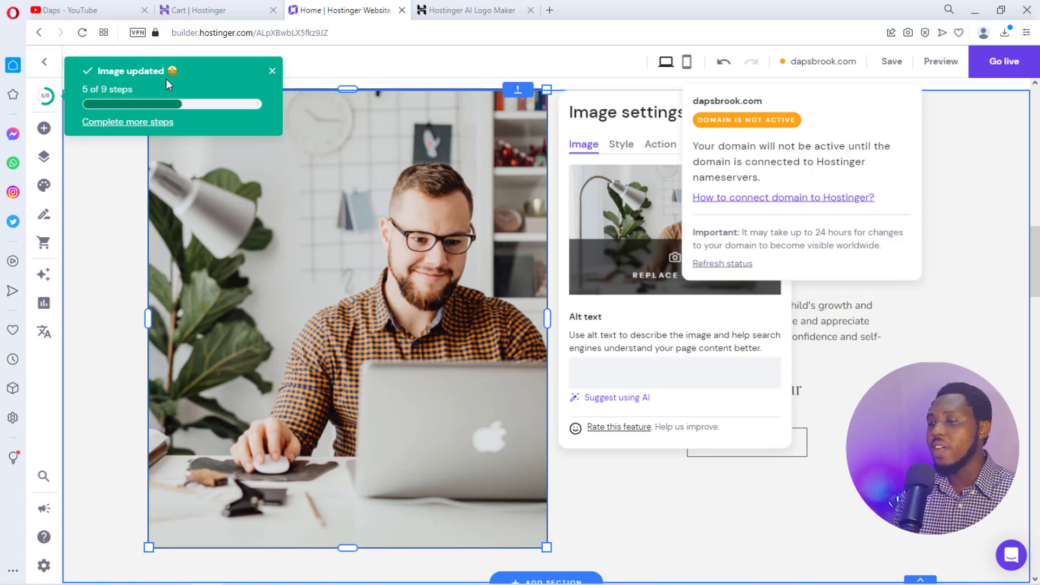
{"action": "left_click", "coordinate": [292, 93]}
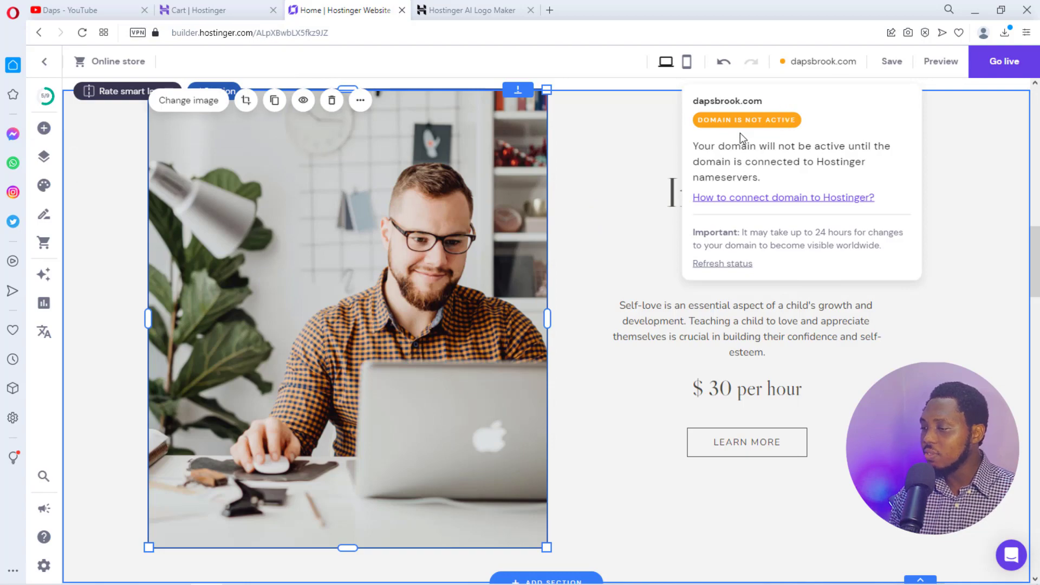
Switch to Gmail, follow the verification link in Hostinger's message to verify the domain owner's e-mail, and return to the website builder
{"action": "left_click_drag", "start_coordinate": [740, 133], "coordinate": [814, 42]}
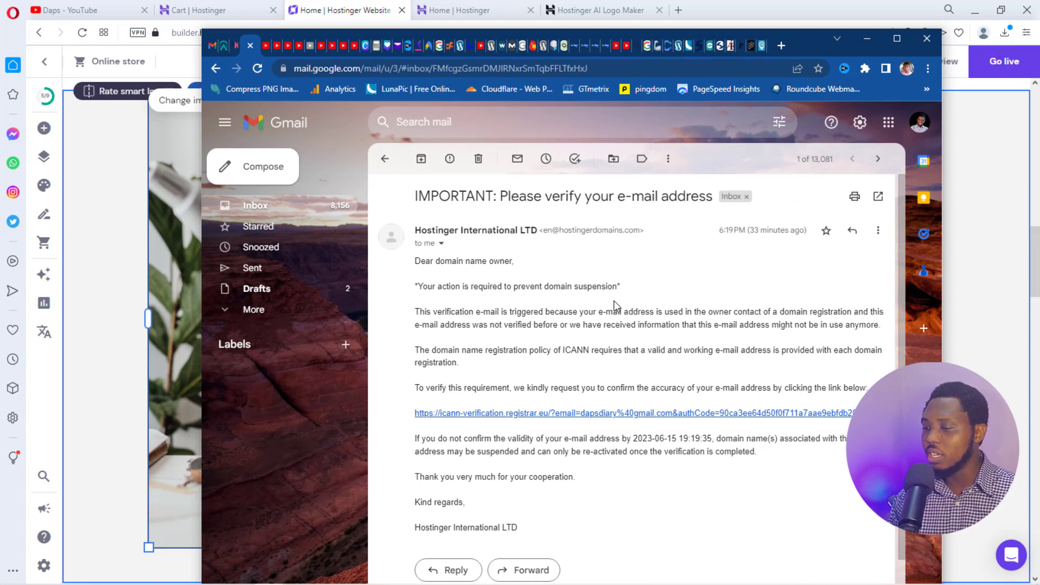
{"action": "scroll", "coordinate": [616, 314], "scroll_direction": "down", "scroll_amount": 1}
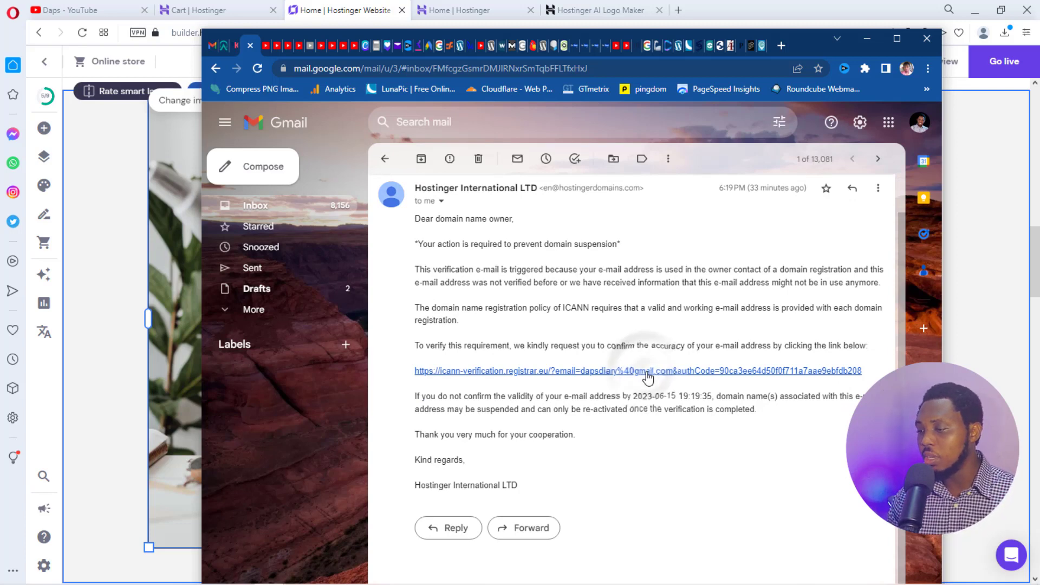
{"action": "left_click", "coordinate": [647, 374]}
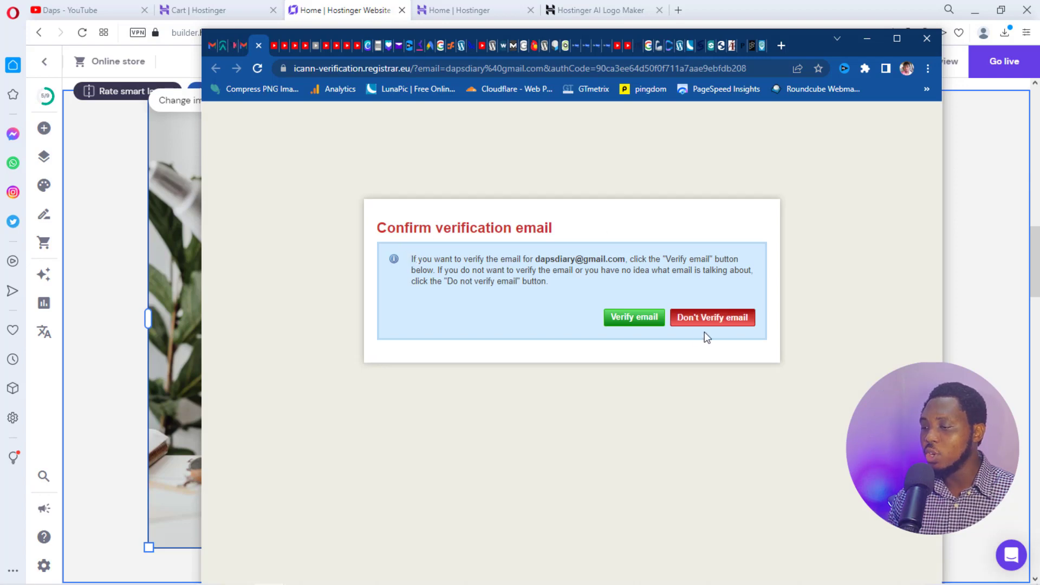
{"action": "left_click", "coordinate": [633, 321]}
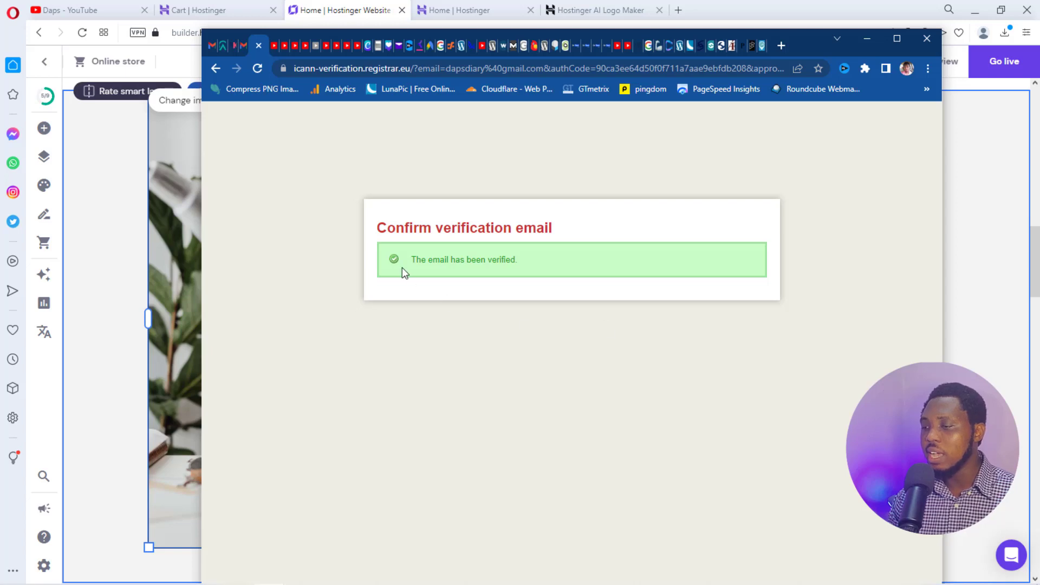
{"action": "left_click", "coordinate": [867, 40]}
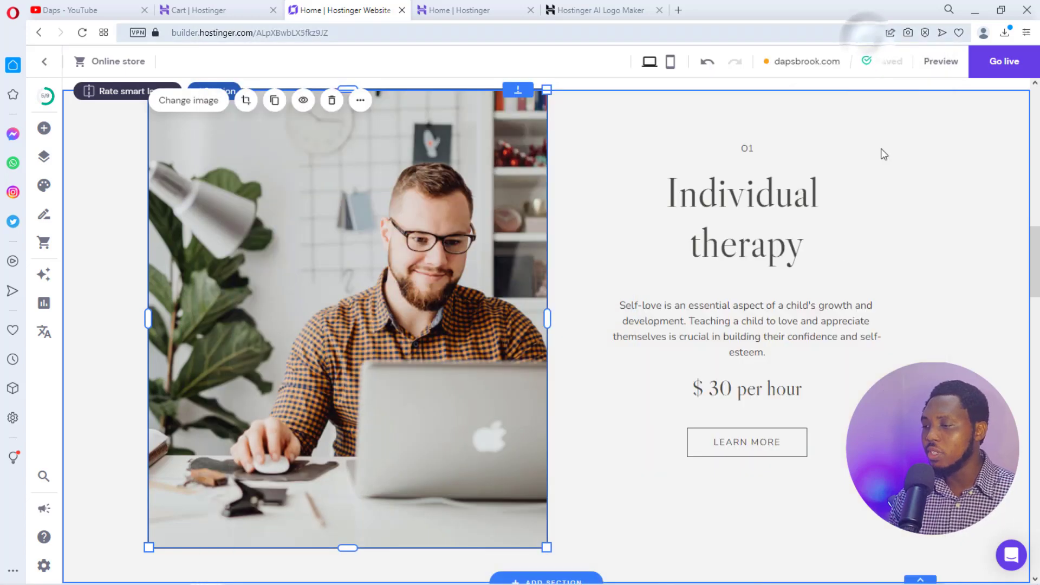
Add a video element below the testimonials in the Happy clients section
{"action": "scroll", "coordinate": [704, 263], "scroll_direction": "up", "scroll_amount": 2}
{"action": "scroll", "coordinate": [730, 263], "scroll_direction": "up", "scroll_amount": 3}
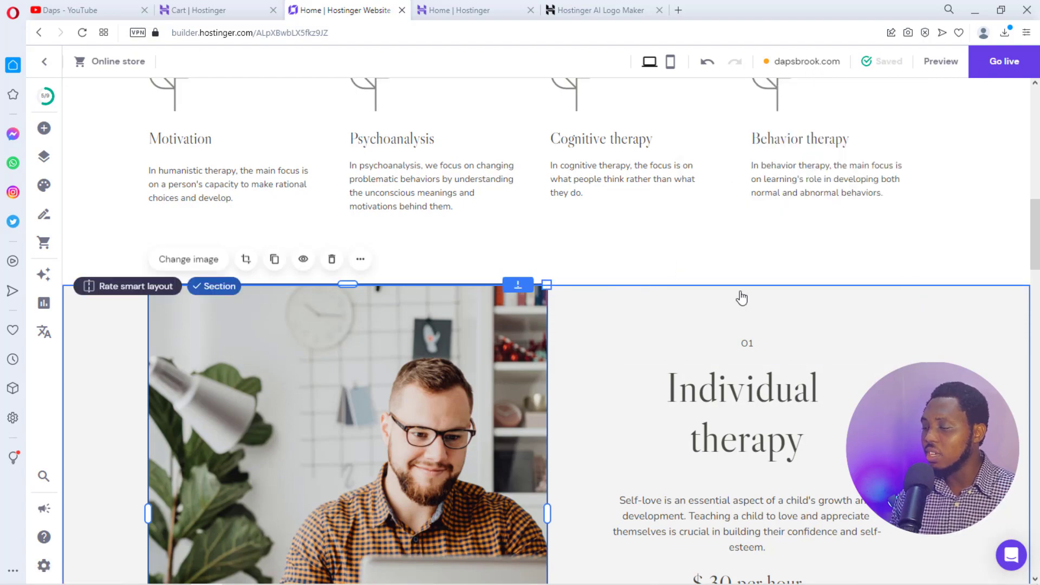
{"action": "scroll", "coordinate": [799, 313], "scroll_direction": "down", "scroll_amount": 20}
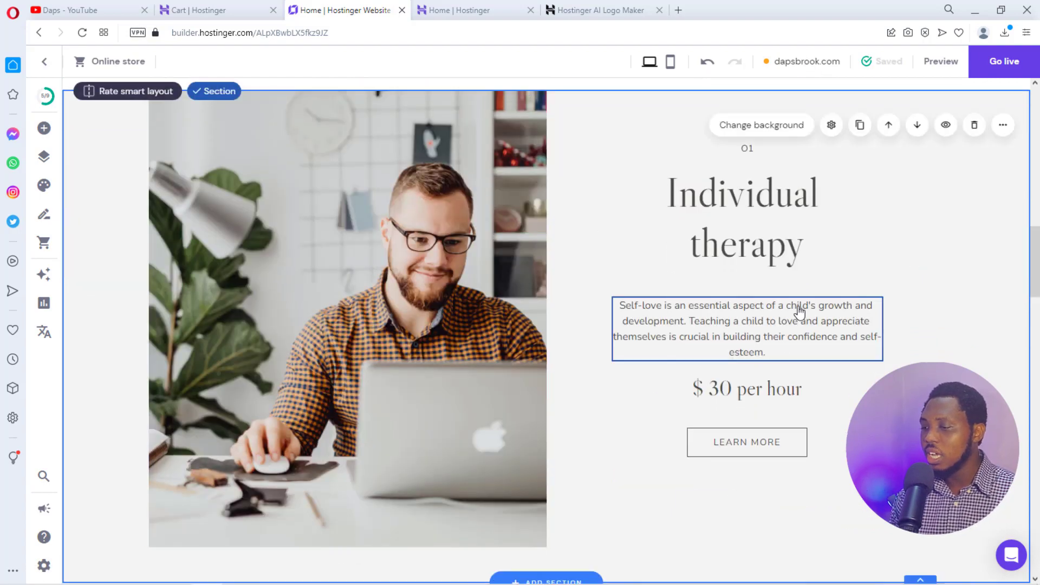
{"action": "scroll", "coordinate": [796, 306], "scroll_direction": "down", "scroll_amount": 20}
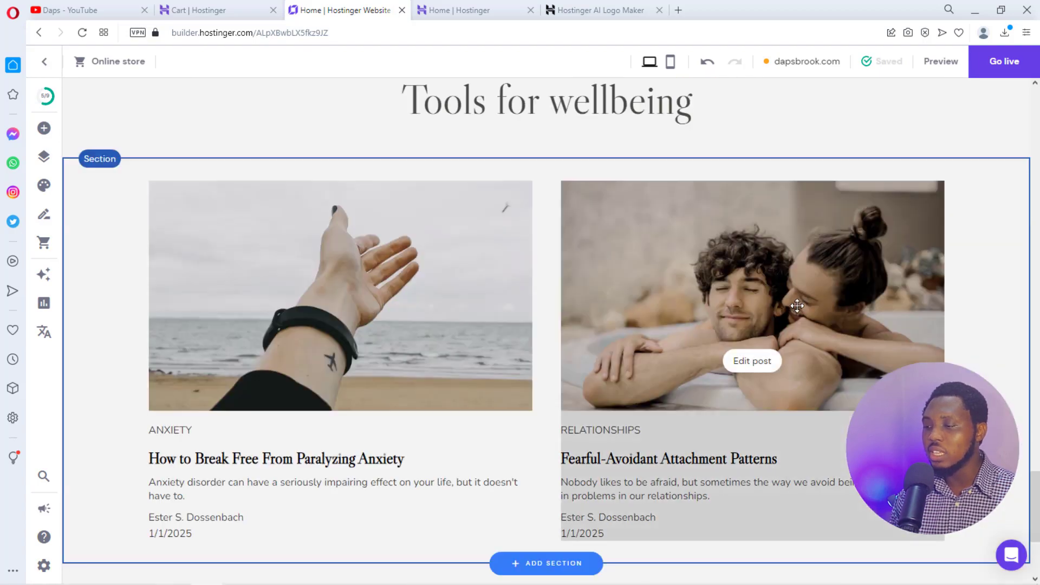
{"action": "scroll", "coordinate": [797, 308], "scroll_direction": "up", "scroll_amount": 15}
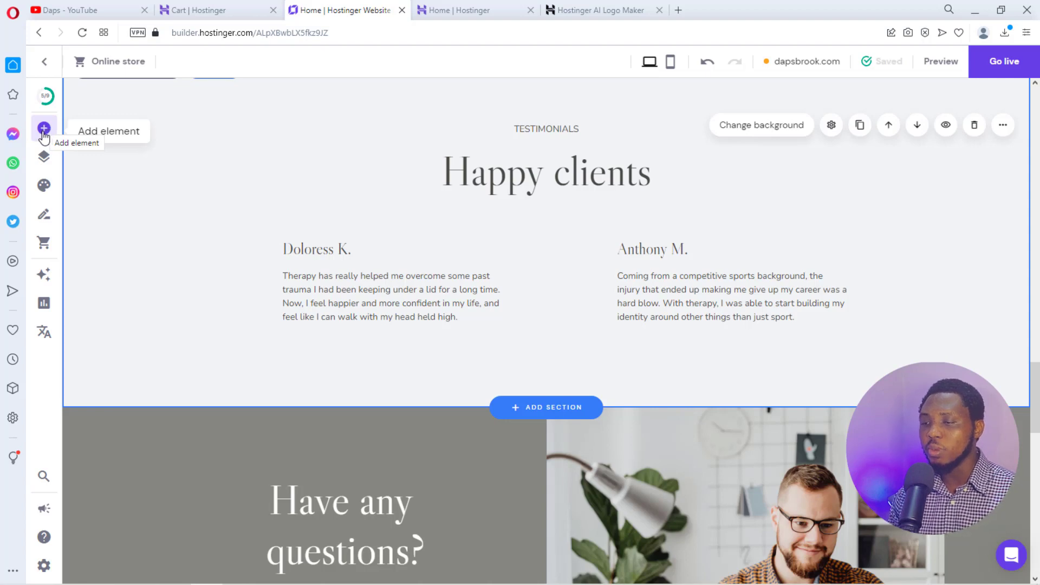
{"action": "left_click", "coordinate": [43, 130]}
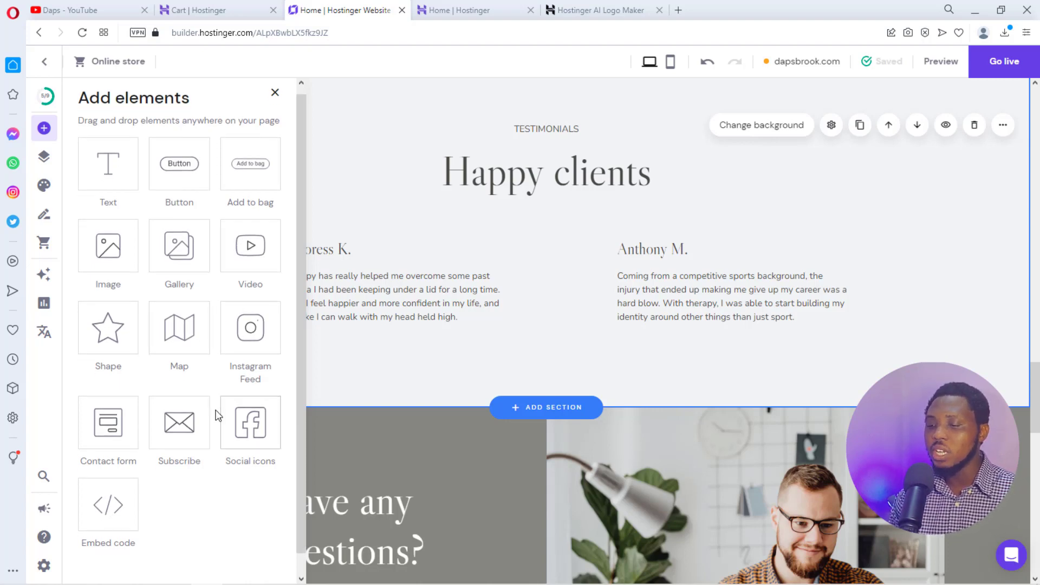
{"action": "scroll", "coordinate": [206, 425], "scroll_direction": "down", "scroll_amount": 1}
{"action": "scroll", "coordinate": [194, 437], "scroll_direction": "up", "scroll_amount": 1}
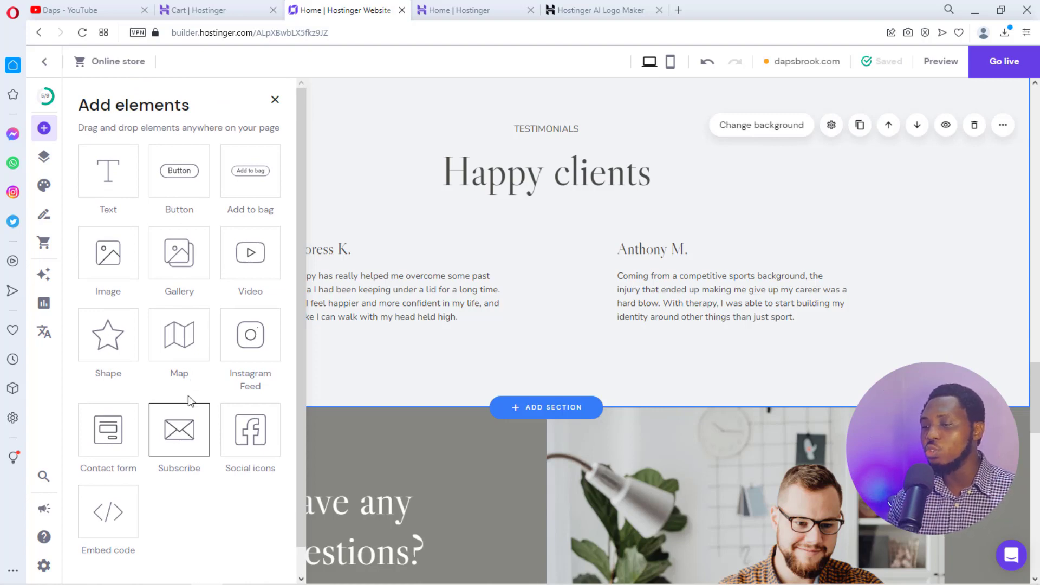
{"action": "left_click_drag", "start_coordinate": [245, 253], "coordinate": [588, 395]}
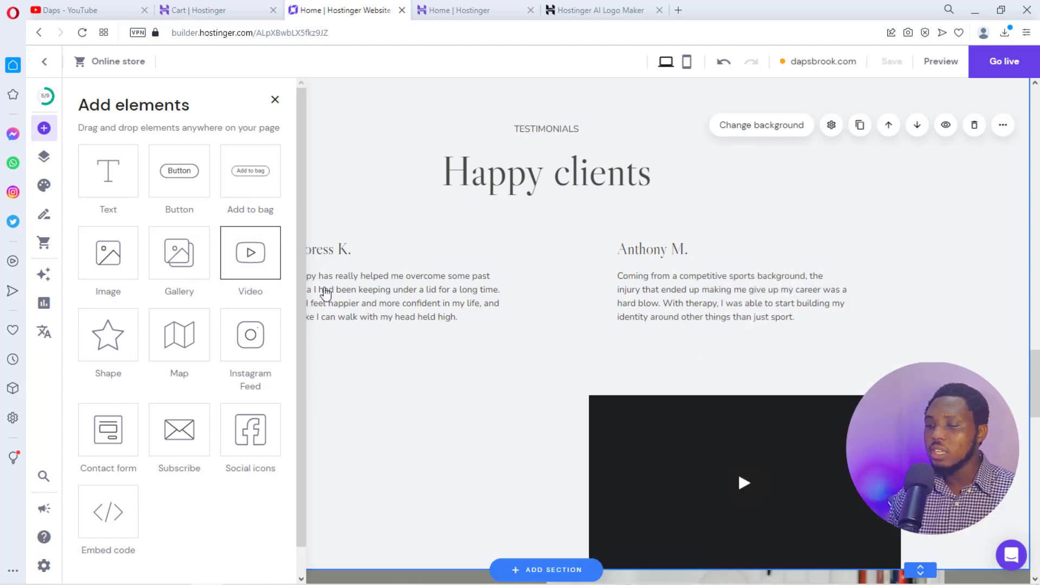
Reposition the new video so it sits beneath the first testimonial in the Happy clients section
{"action": "scroll", "coordinate": [977, 322], "scroll_direction": "down", "scroll_amount": 3}
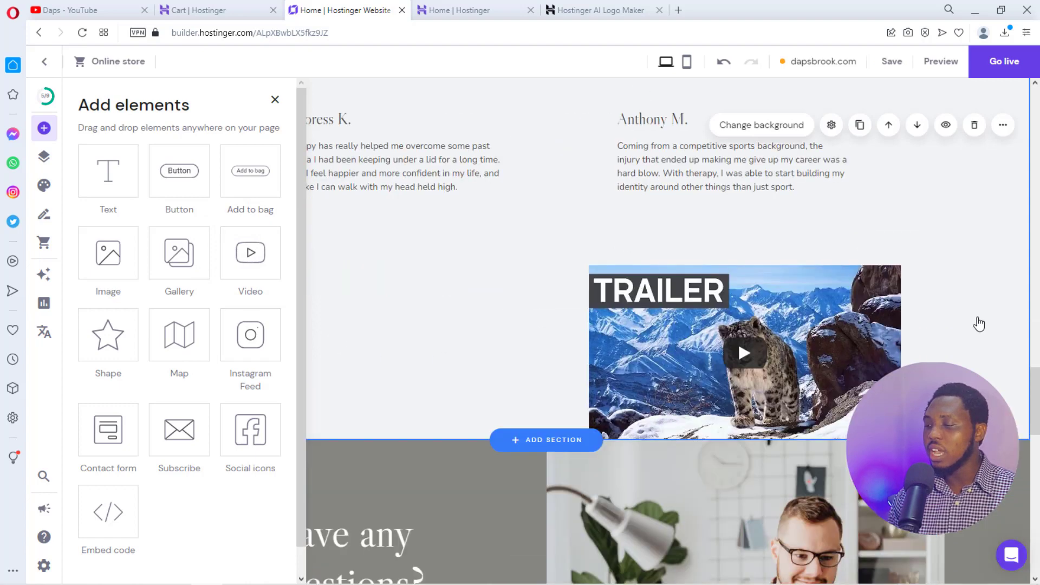
{"action": "scroll", "coordinate": [737, 338], "scroll_direction": "down", "scroll_amount": 4}
{"action": "left_click_drag", "start_coordinate": [737, 338], "coordinate": [611, 180]}
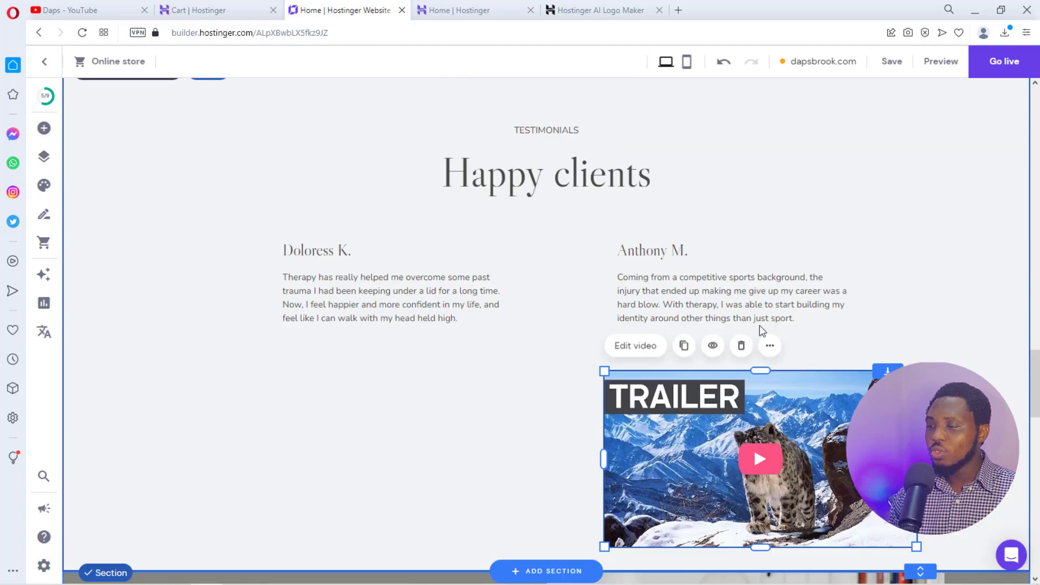
{"action": "left_click", "coordinate": [759, 325]}
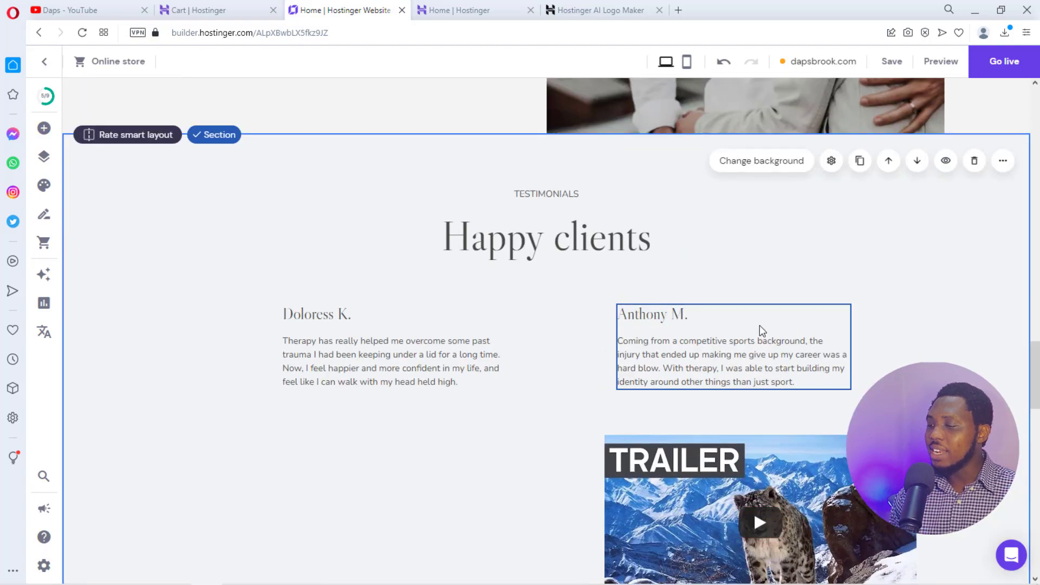
{"action": "scroll", "coordinate": [755, 352], "scroll_direction": "down", "scroll_amount": 2}
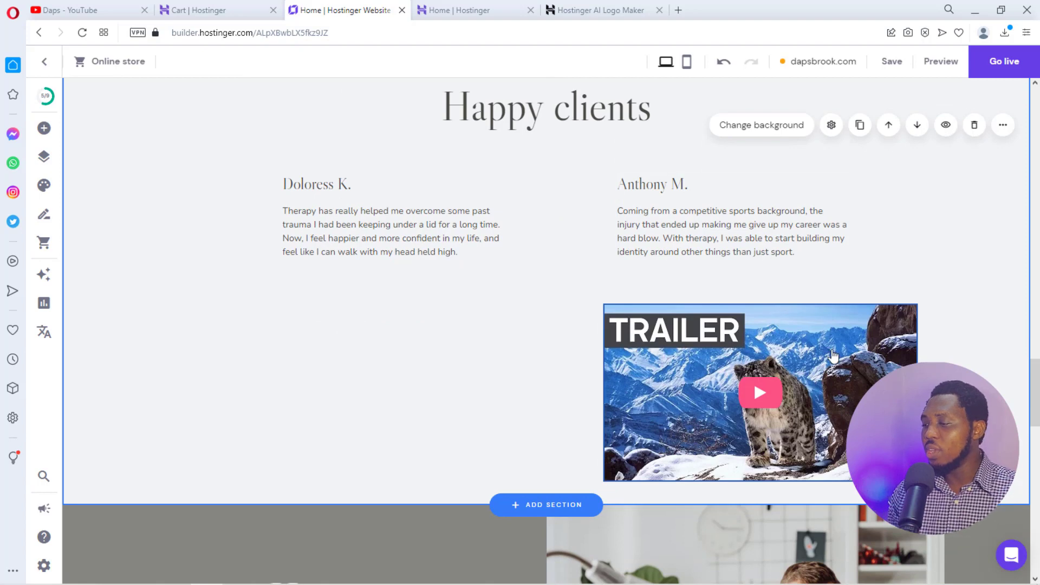
{"action": "left_click_drag", "start_coordinate": [828, 344], "coordinate": [379, 311]}
Delete the trailer video element from beneath the testimonials in the Happy clients section
{"action": "scroll", "coordinate": [703, 316], "scroll_direction": "down", "scroll_amount": 5}
{"action": "scroll", "coordinate": [704, 314], "scroll_direction": "down", "scroll_amount": 4}
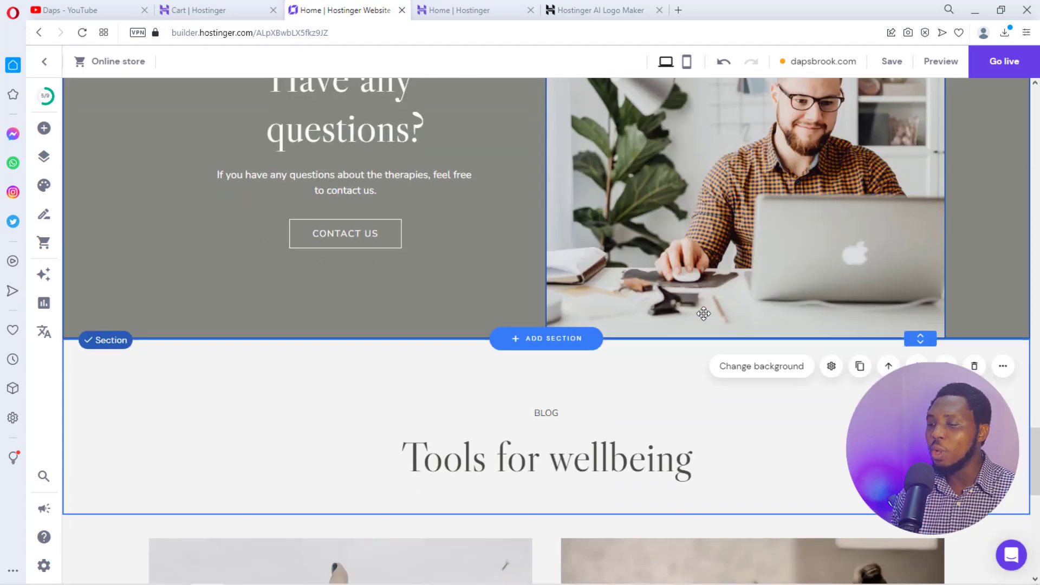
{"action": "scroll", "coordinate": [703, 316], "scroll_direction": "down", "scroll_amount": 6}
{"action": "scroll", "coordinate": [704, 315], "scroll_direction": "down", "scroll_amount": 4}
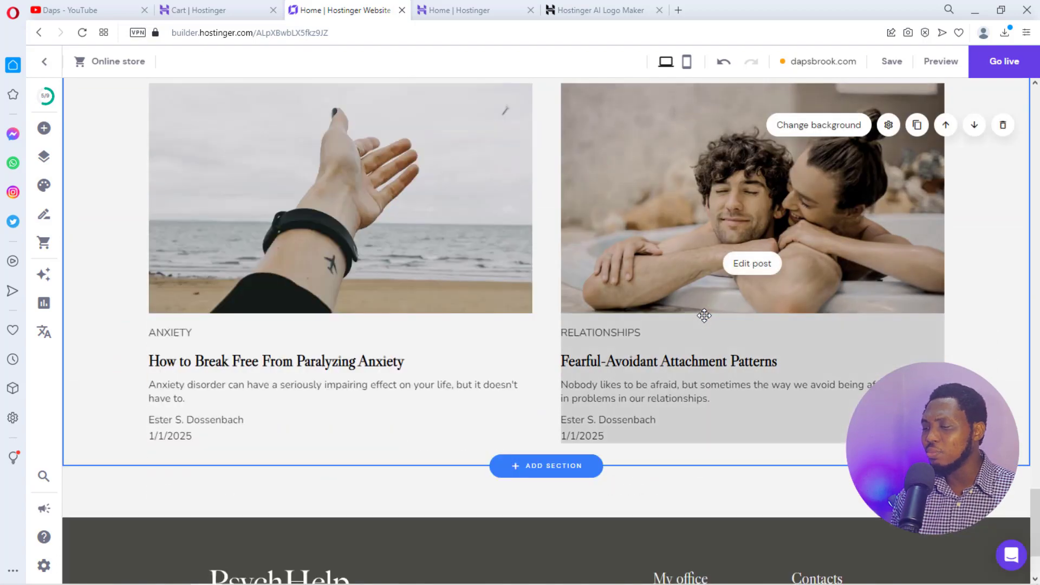
{"action": "scroll", "coordinate": [706, 322], "scroll_direction": "up", "scroll_amount": 15}
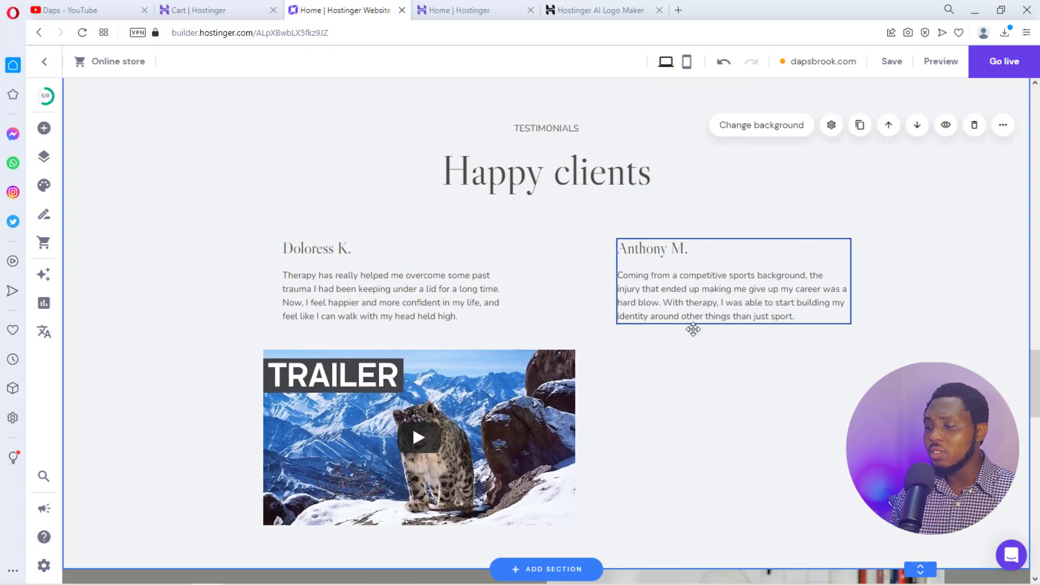
{"action": "left_click", "coordinate": [505, 395]}
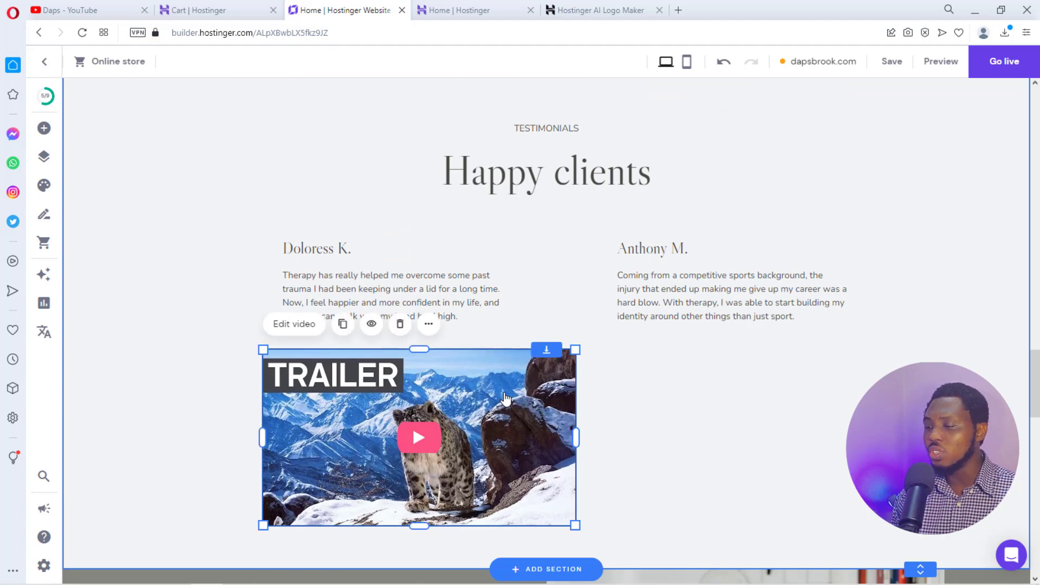
{"action": "left_click", "coordinate": [428, 323]}
{"action": "left_click", "coordinate": [441, 538]}
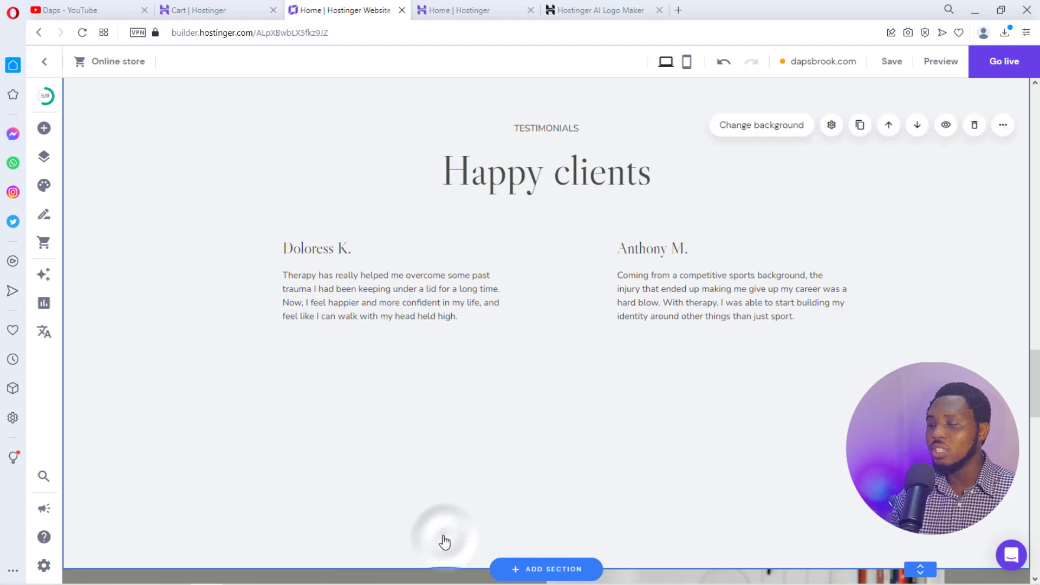
Examine the site's pages and navigation list, including the options available for the Home page
{"action": "scroll", "coordinate": [162, 146], "scroll_direction": "up", "scroll_amount": 3}
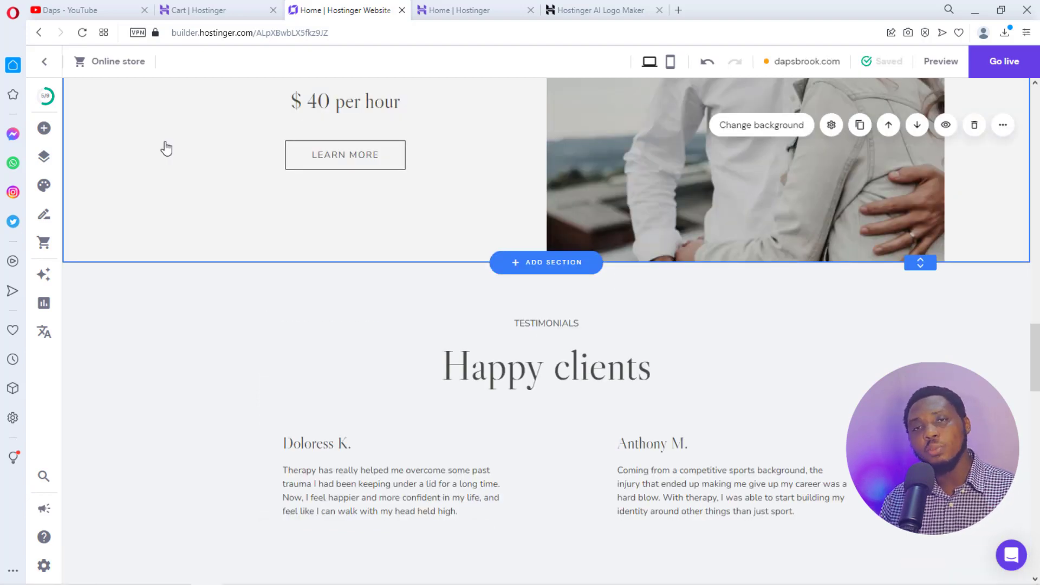
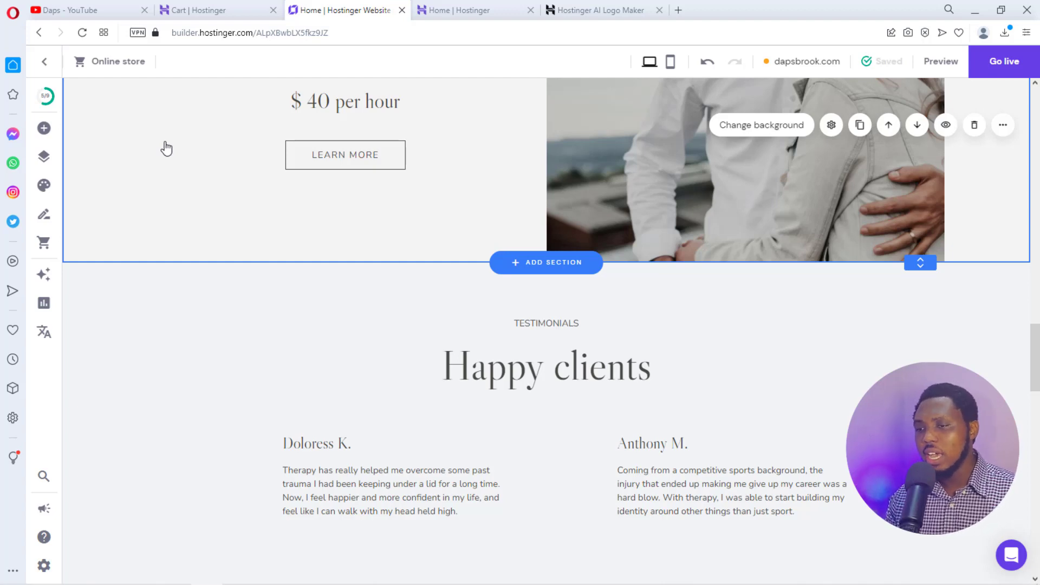
{"action": "left_click", "coordinate": [46, 159]}
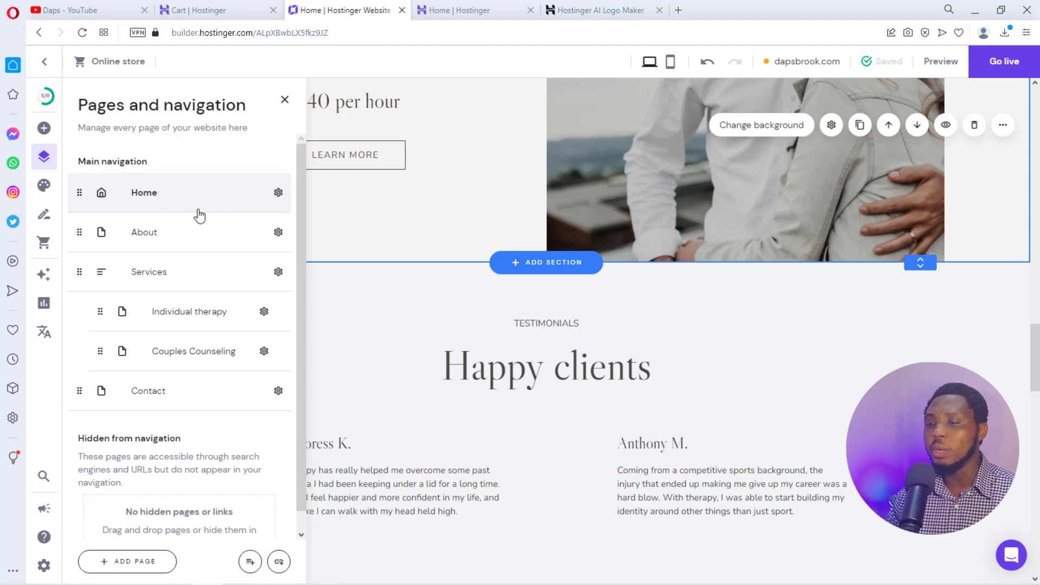
{"action": "left_click", "coordinate": [277, 194]}
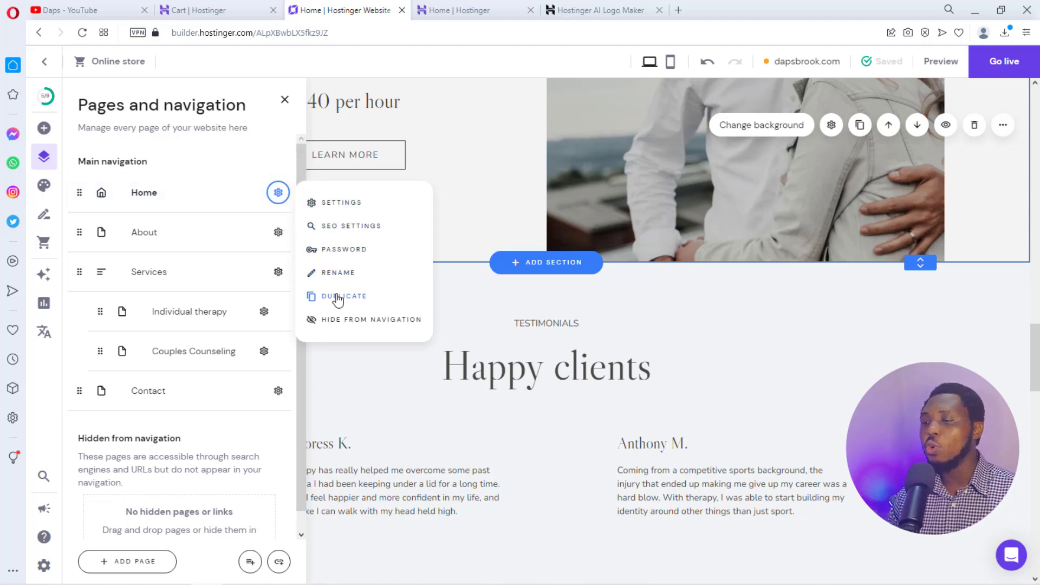
{"action": "scroll", "coordinate": [228, 336], "scroll_direction": "down", "scroll_amount": 1}
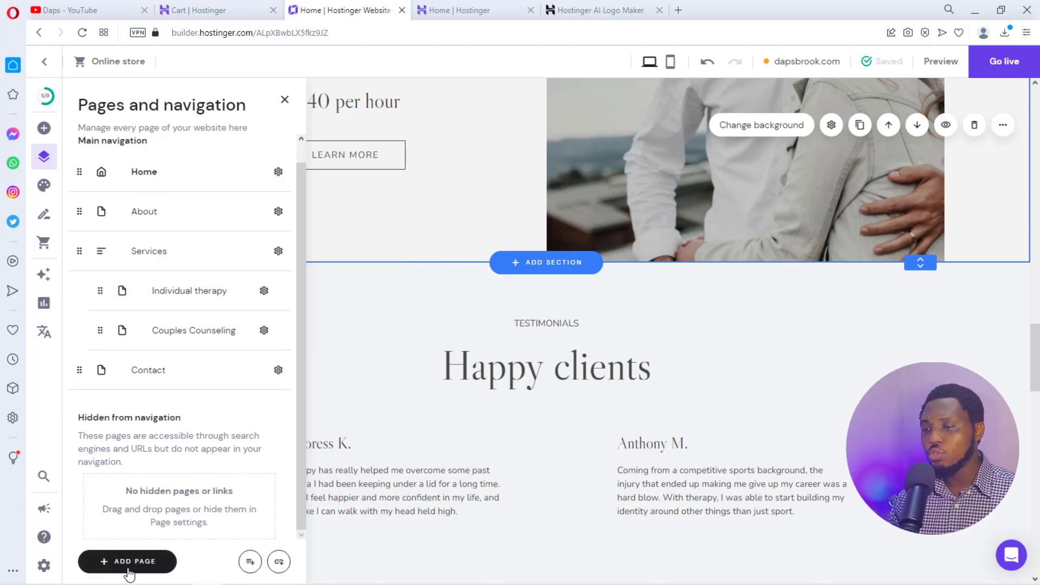
{"action": "left_click", "coordinate": [281, 107]}
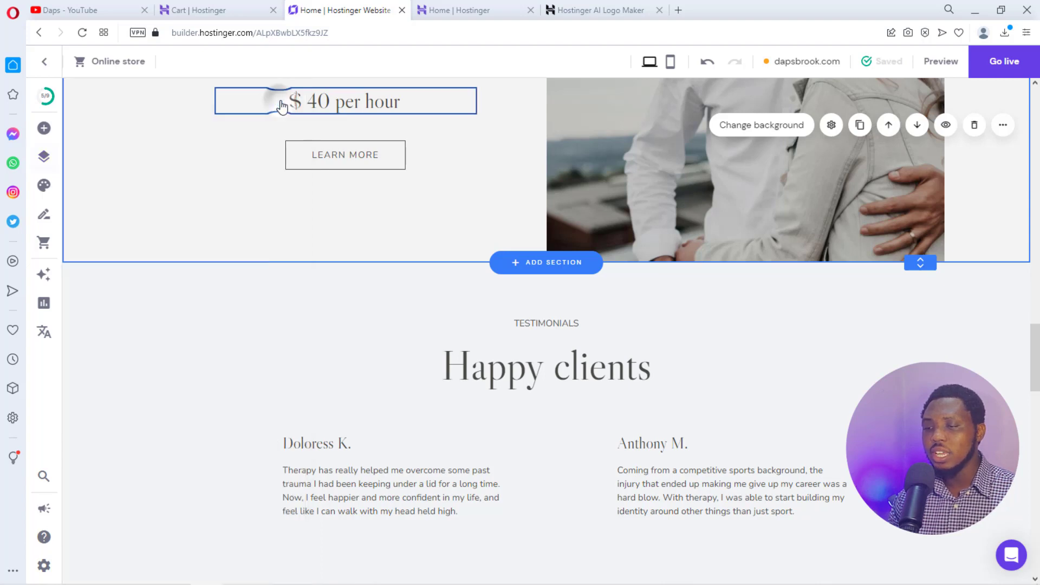
Look through the website-wide style settings for colors, text, buttons and animations
{"action": "left_click", "coordinate": [42, 189]}
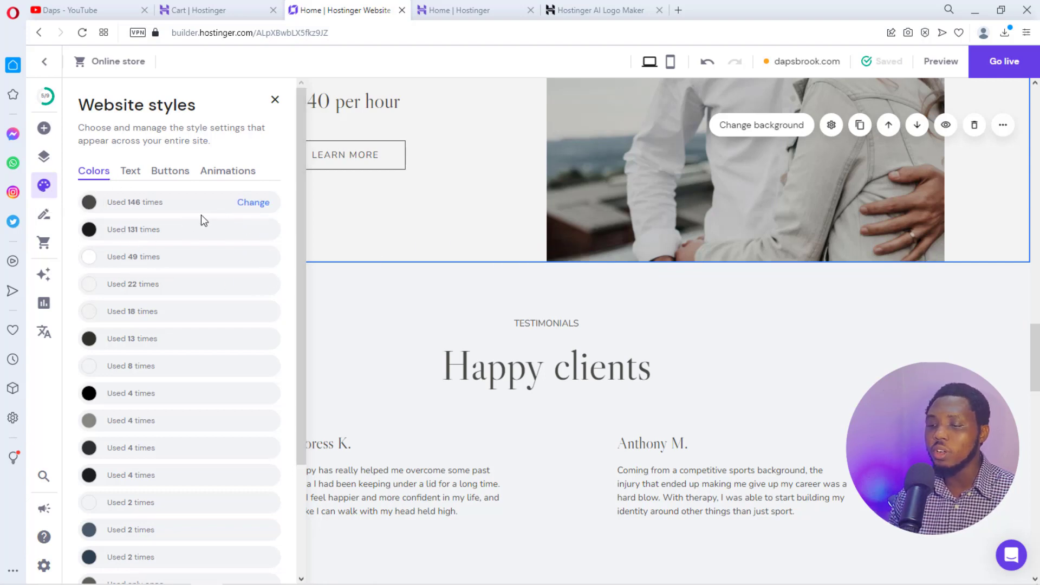
{"action": "scroll", "coordinate": [163, 238], "scroll_direction": "down", "scroll_amount": 3}
{"action": "scroll", "coordinate": [118, 260], "scroll_direction": "up", "scroll_amount": 3}
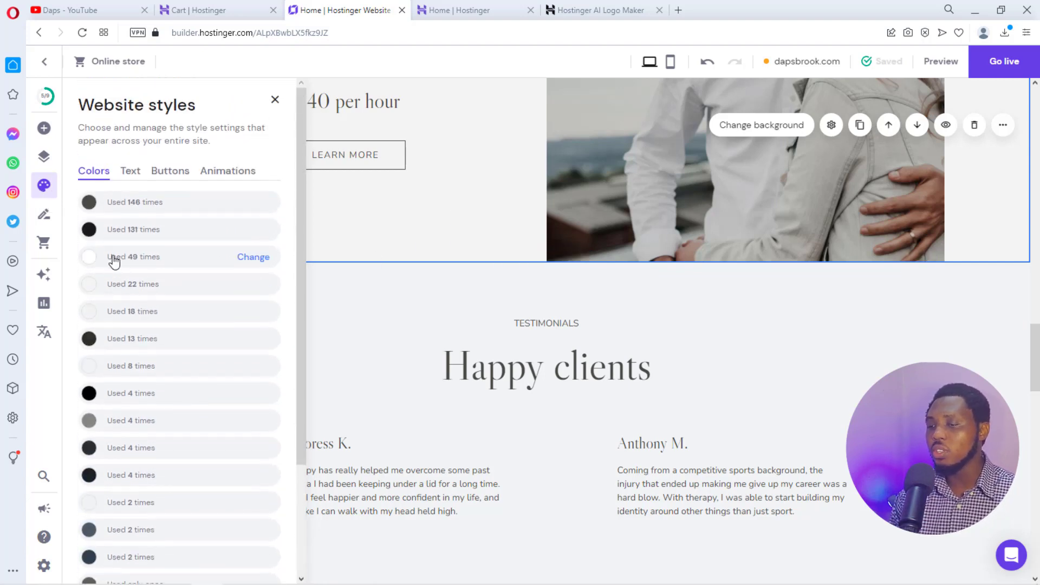
{"action": "left_click", "coordinate": [130, 171]}
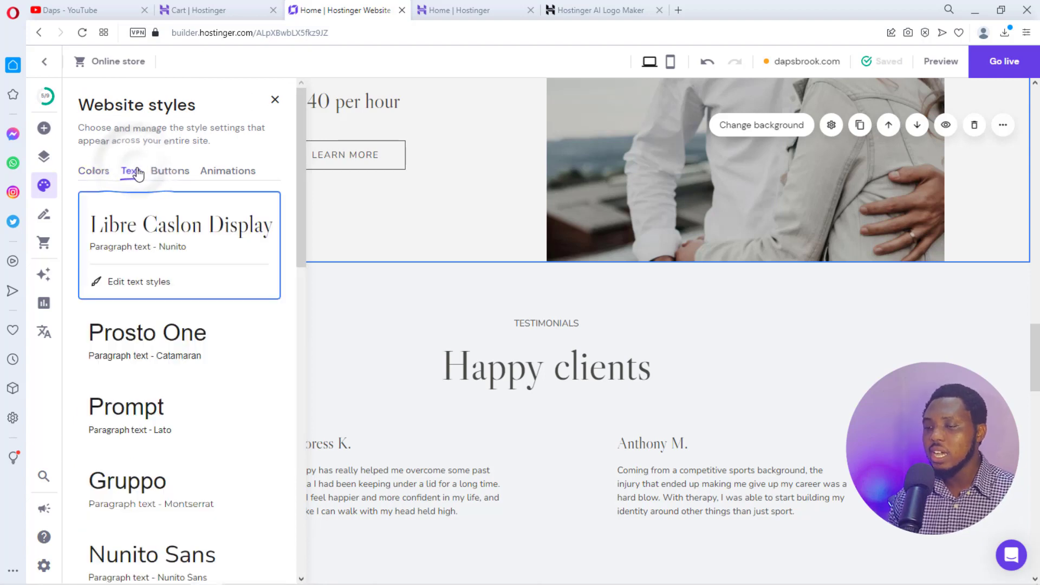
{"action": "scroll", "coordinate": [128, 351], "scroll_direction": "down", "scroll_amount": 3}
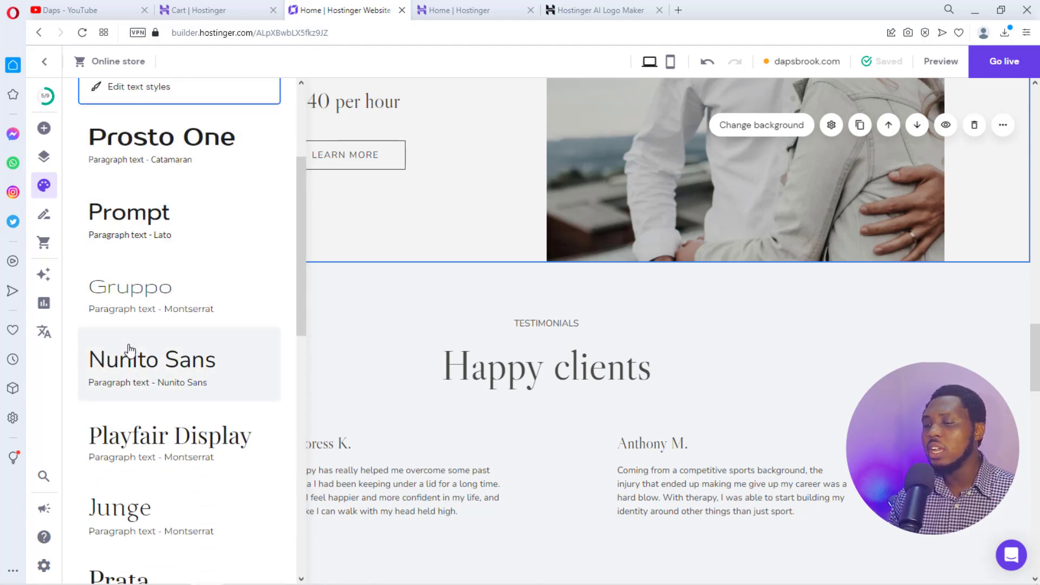
{"action": "scroll", "coordinate": [130, 351], "scroll_direction": "down", "scroll_amount": 1}
{"action": "scroll", "coordinate": [129, 336], "scroll_direction": "up", "scroll_amount": 6}
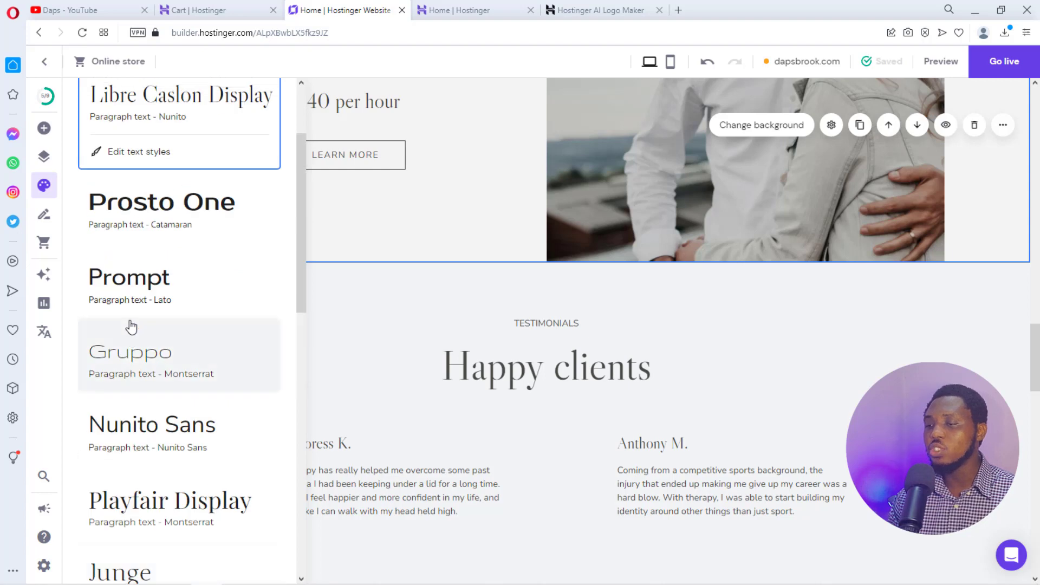
{"action": "left_click", "coordinate": [171, 172]}
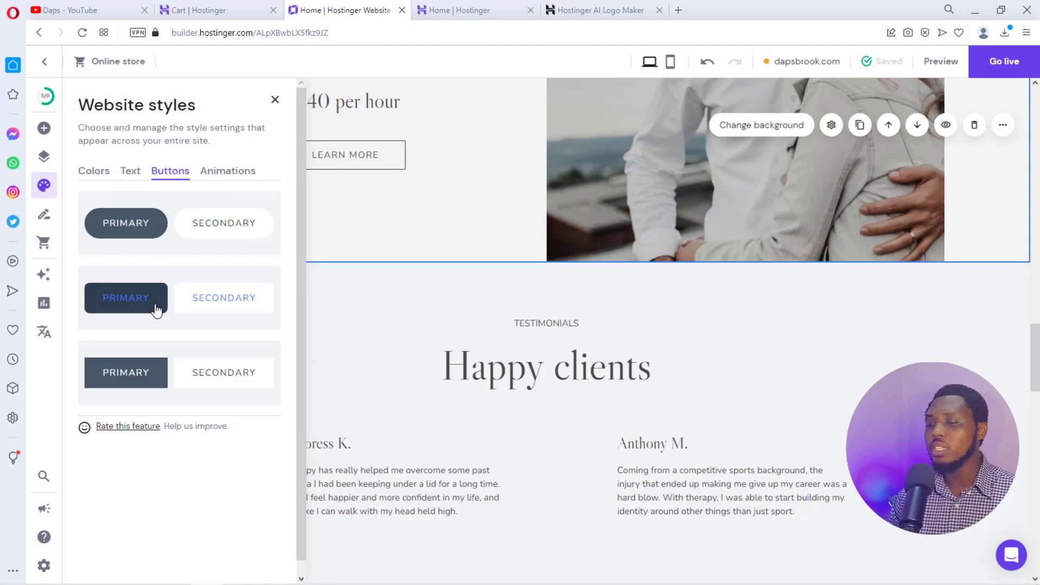
{"action": "left_click", "coordinate": [216, 182]}
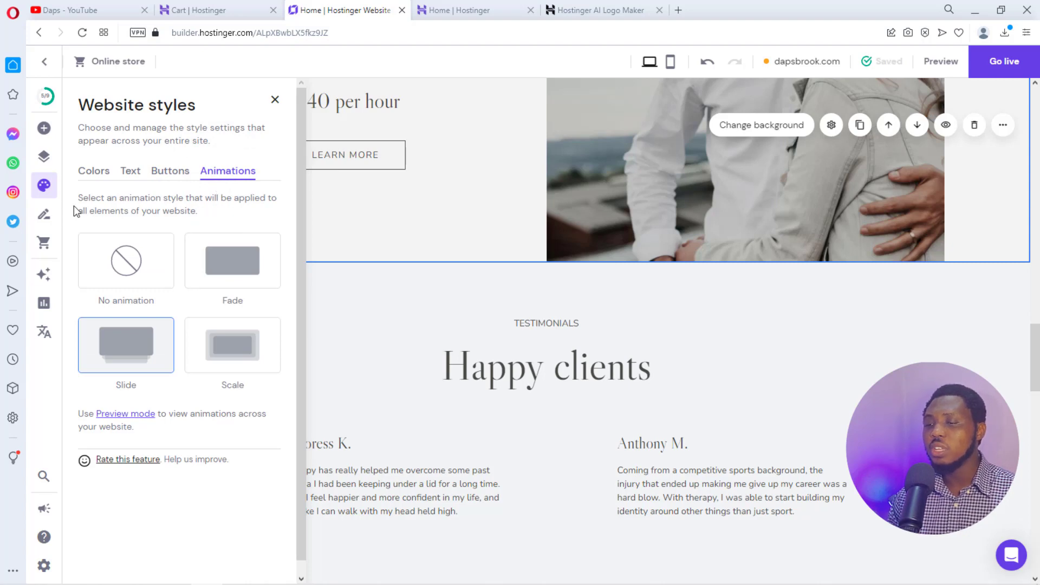
Add a new post to the website's blog and bring up its page for editing
{"action": "left_click", "coordinate": [46, 220]}
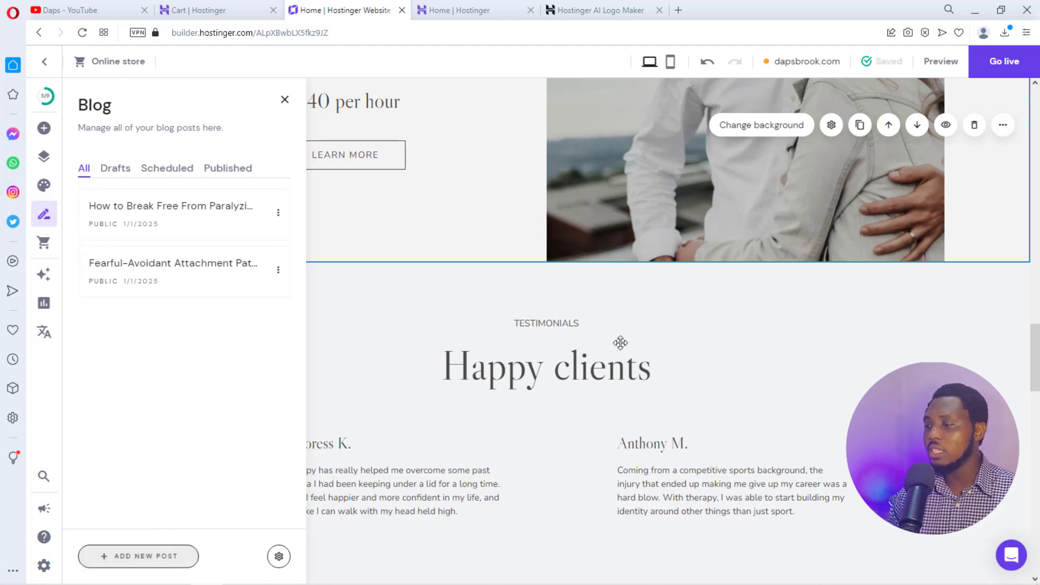
{"action": "scroll", "coordinate": [616, 344], "scroll_direction": "up", "scroll_amount": 12}
{"action": "scroll", "coordinate": [616, 343], "scroll_direction": "up", "scroll_amount": 10}
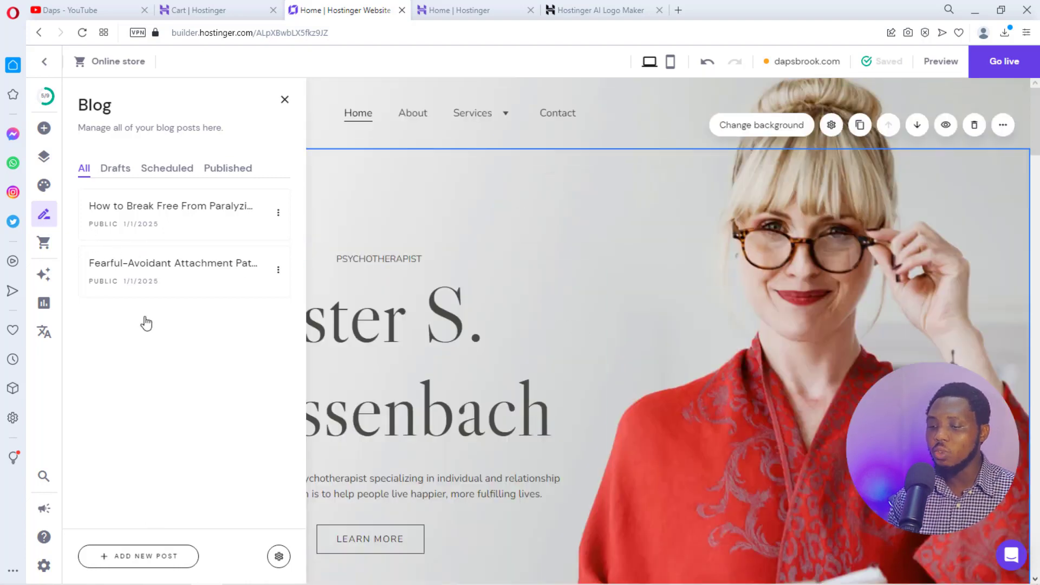
{"action": "left_click", "coordinate": [140, 560]}
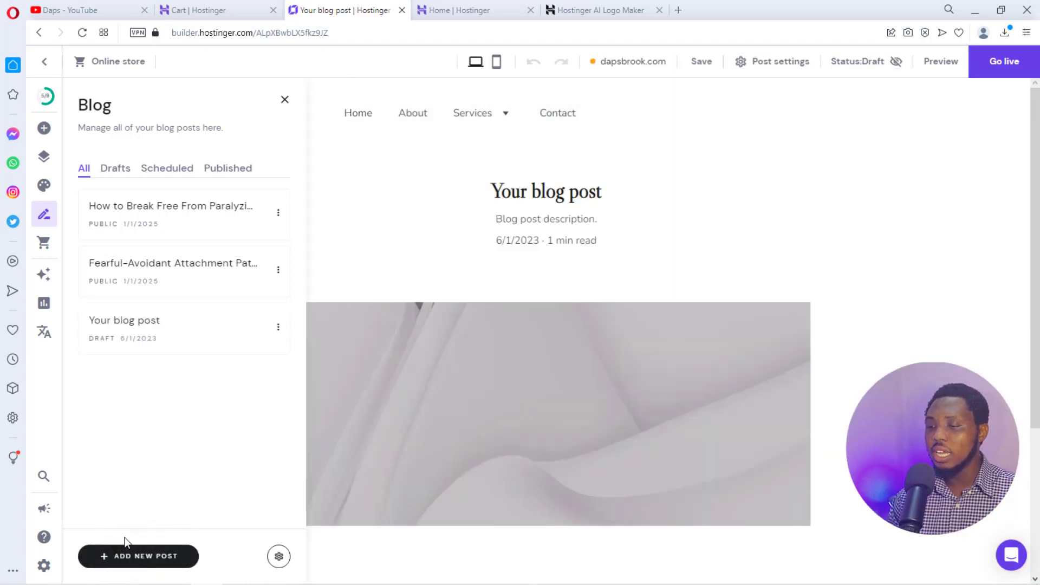
{"action": "left_click", "coordinate": [566, 196]}
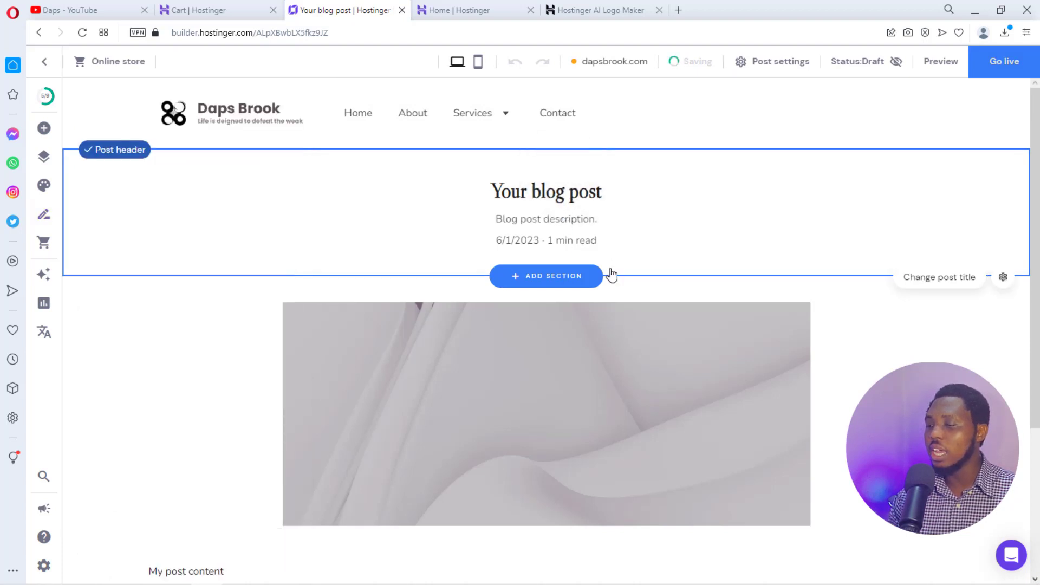
Review the new blog post's general settings, covering its title, description, URL, authors, date and scheduling
{"action": "scroll", "coordinate": [558, 350], "scroll_direction": "down", "scroll_amount": 3}
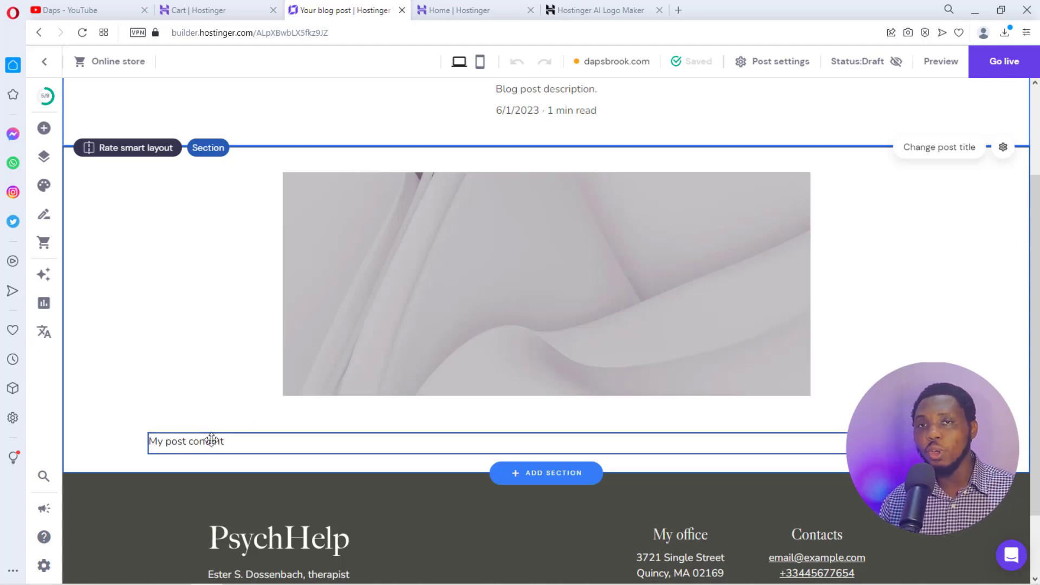
{"action": "scroll", "coordinate": [639, 200], "scroll_direction": "up", "scroll_amount": 3}
{"action": "left_click", "coordinate": [638, 199]}
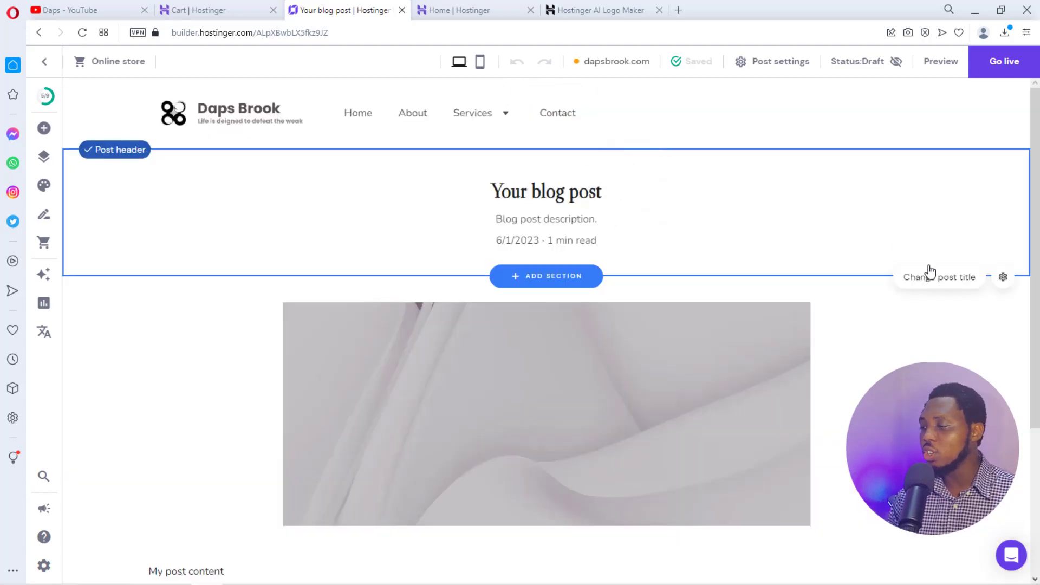
{"action": "left_click", "coordinate": [933, 282]}
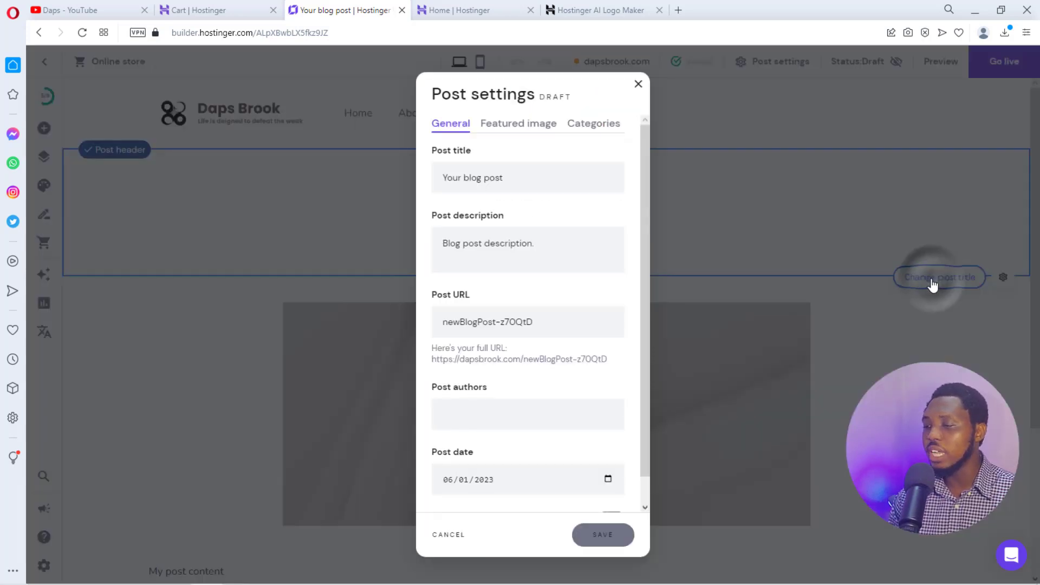
{"action": "left_click_drag", "start_coordinate": [527, 189], "coordinate": [404, 206]}
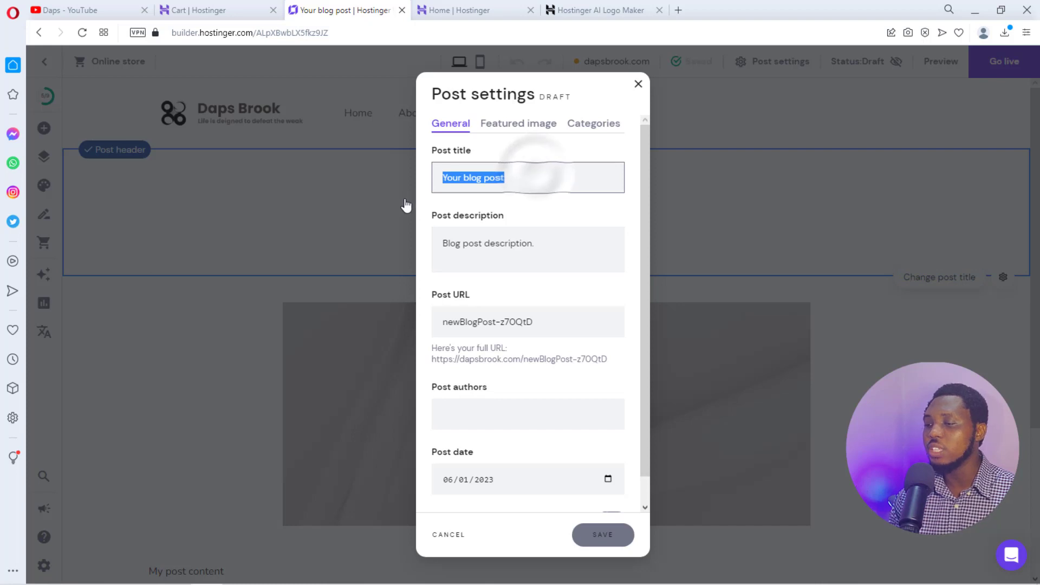
{"action": "left_click", "coordinate": [581, 254]}
{"action": "left_click_drag", "start_coordinate": [581, 254], "coordinate": [390, 262]}
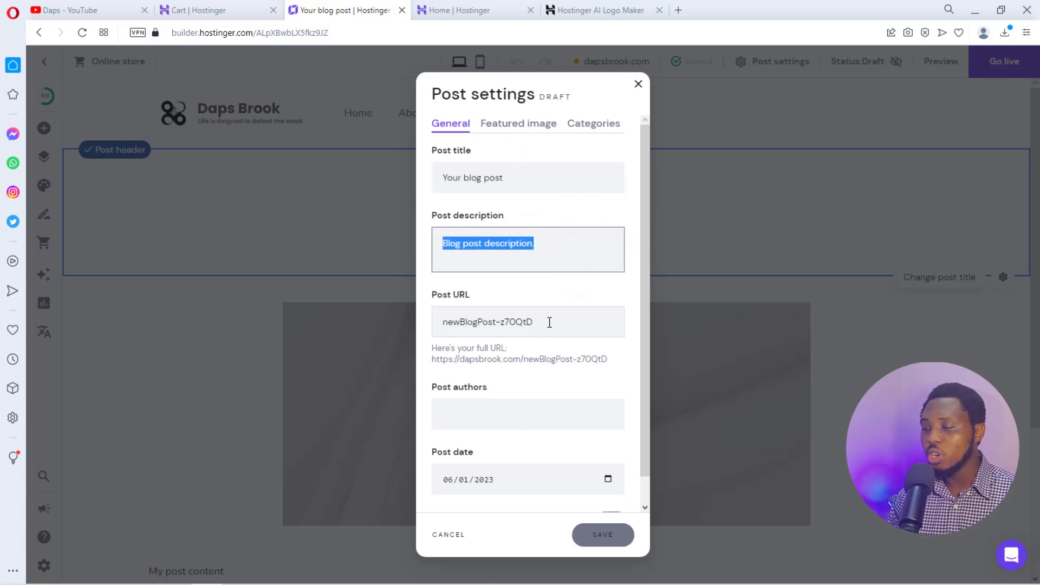
{"action": "left_click_drag", "start_coordinate": [549, 322], "coordinate": [423, 331]}
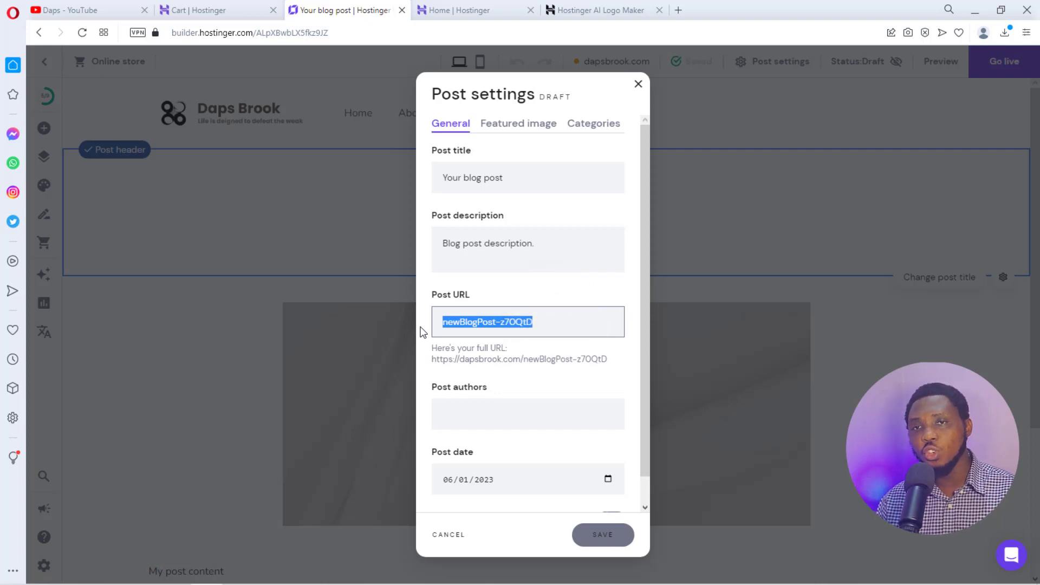
{"action": "left_click", "coordinate": [506, 421]}
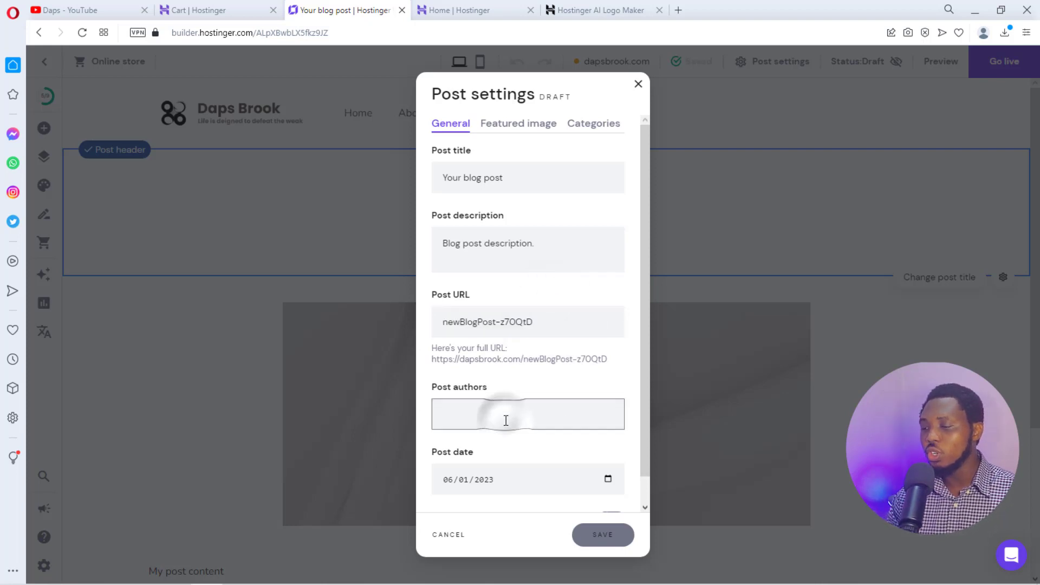
{"action": "scroll", "coordinate": [506, 420], "scroll_direction": "down", "scroll_amount": 1}
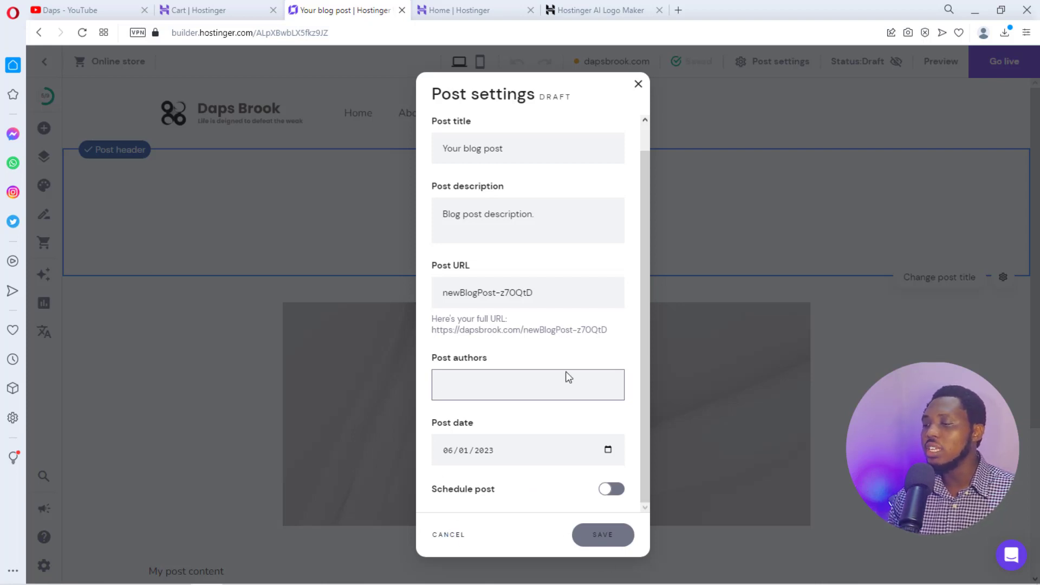
{"action": "left_click", "coordinate": [637, 84]}
Leave the post settings and slightly round the corners of the blog post's image
{"action": "scroll", "coordinate": [683, 194], "scroll_direction": "down", "scroll_amount": 2}
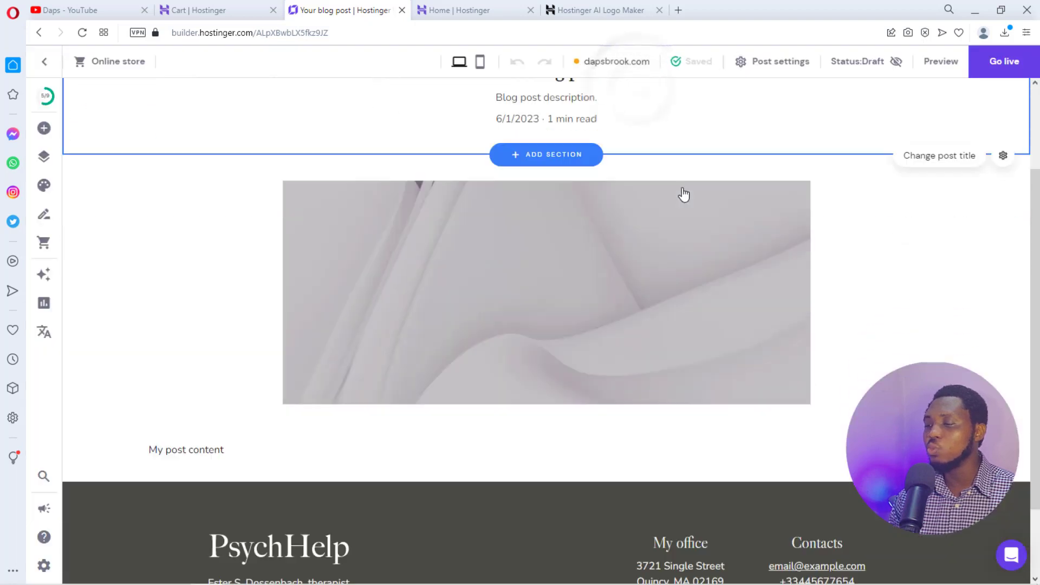
{"action": "scroll", "coordinate": [683, 194], "scroll_direction": "down", "scroll_amount": 1}
{"action": "left_click_drag", "start_coordinate": [523, 213], "coordinate": [524, 222]}
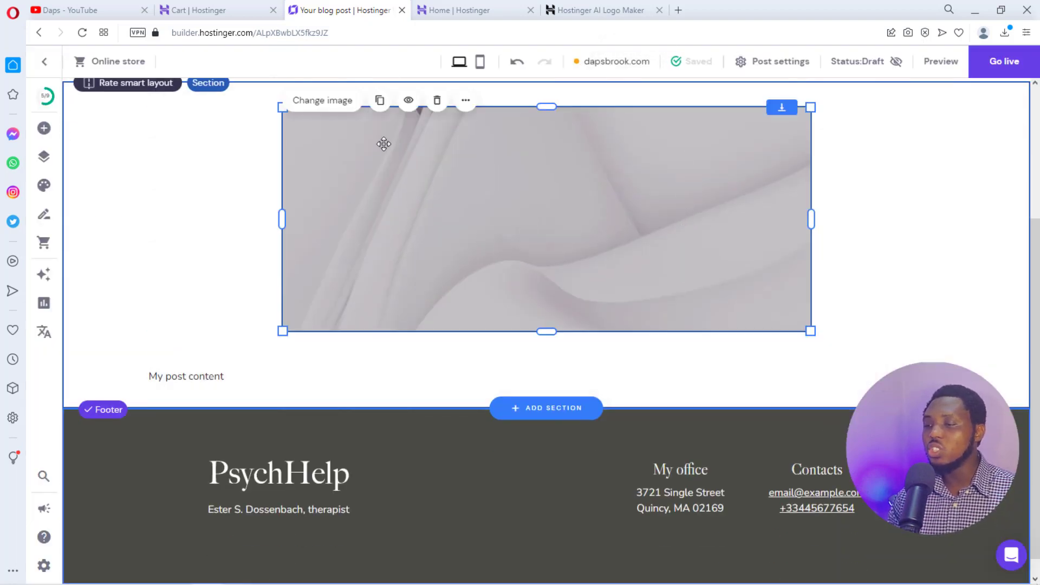
{"action": "left_click", "coordinate": [322, 101]}
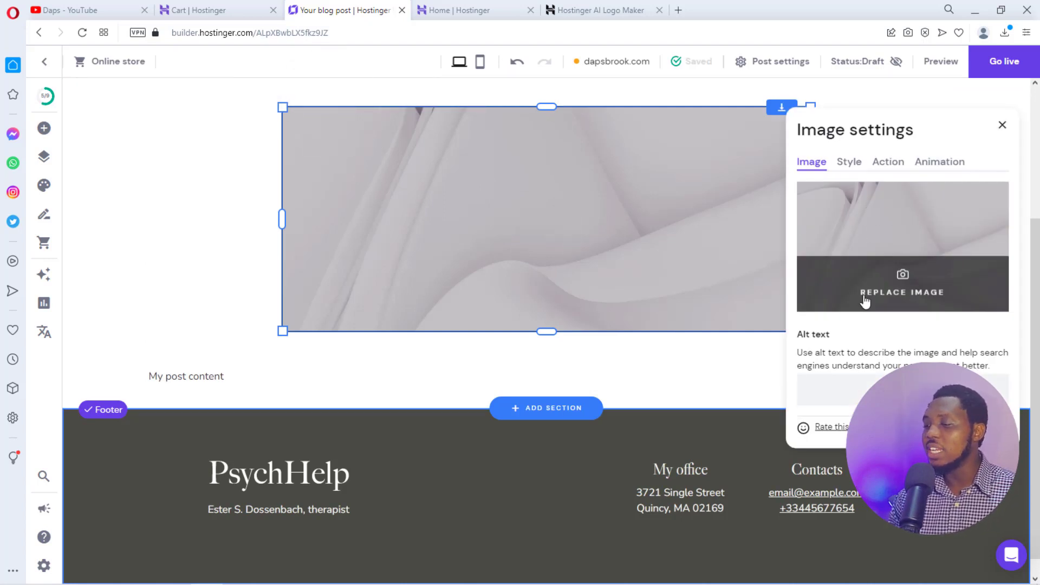
{"action": "left_click", "coordinate": [815, 390]}
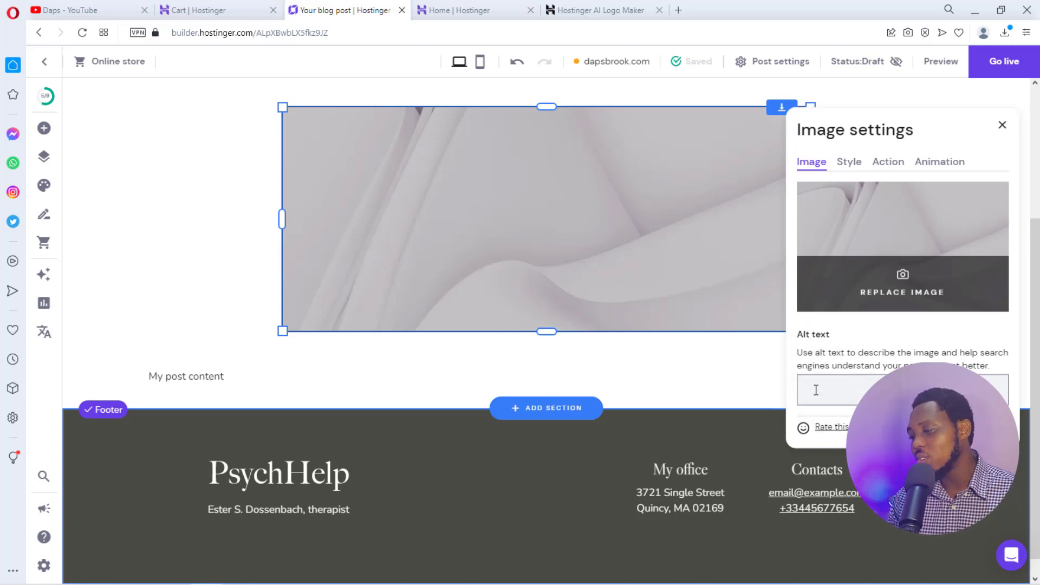
{"action": "left_click", "coordinate": [849, 161]}
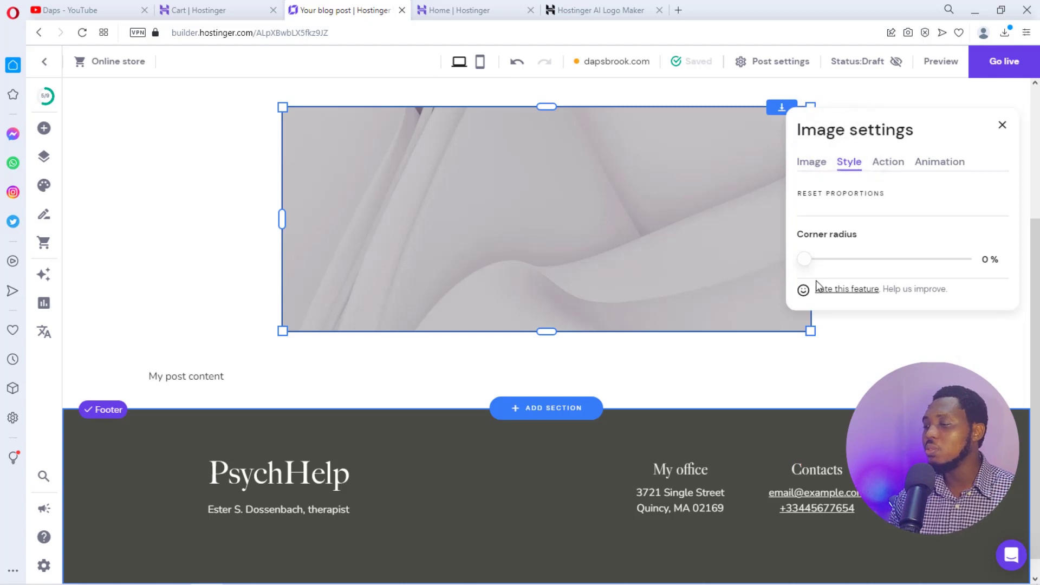
{"action": "mouse_move", "coordinate": [807, 257]}
{"action": "left_mouse_down"}
{"action": "mouse_move", "coordinate": [847, 272]}
{"action": "mouse_move", "coordinate": [809, 255]}
{"action": "left_mouse_up"}
Look through the post image's on-click action and animation options, and the editing tools of the post content text
{"action": "left_click", "coordinate": [888, 162]}
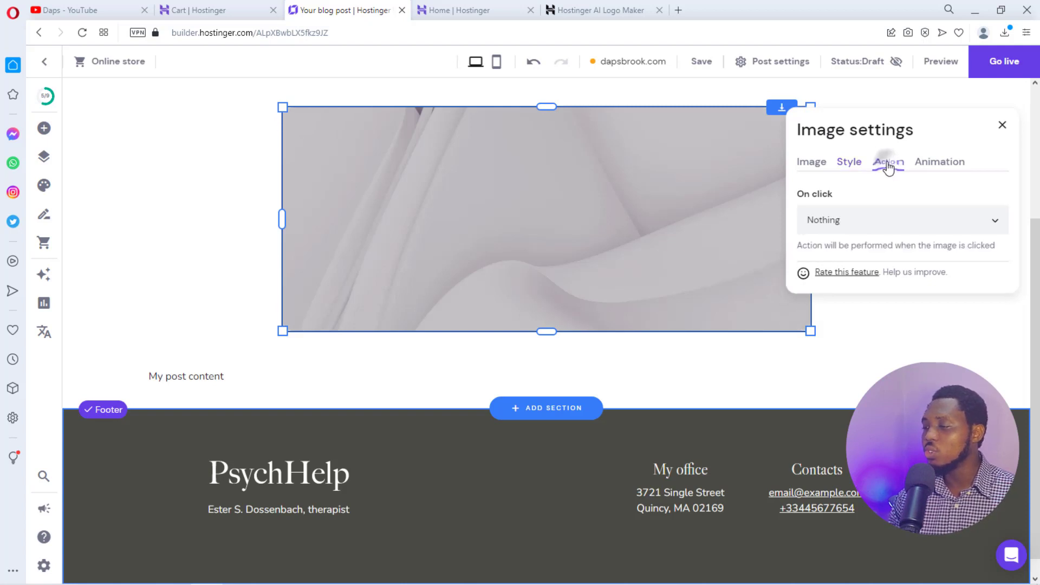
{"action": "left_click", "coordinate": [899, 224]}
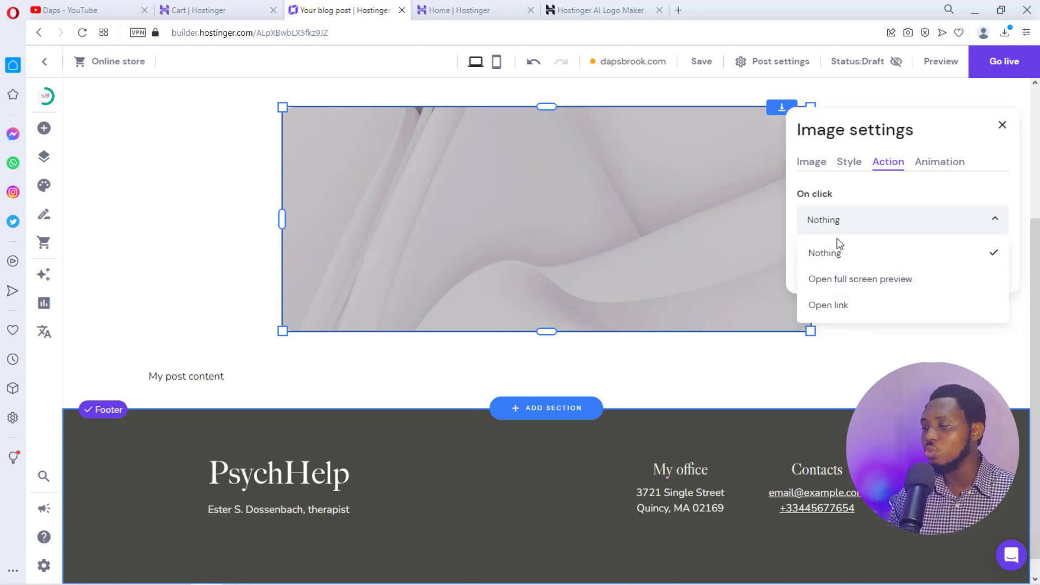
{"action": "left_click", "coordinate": [937, 164]}
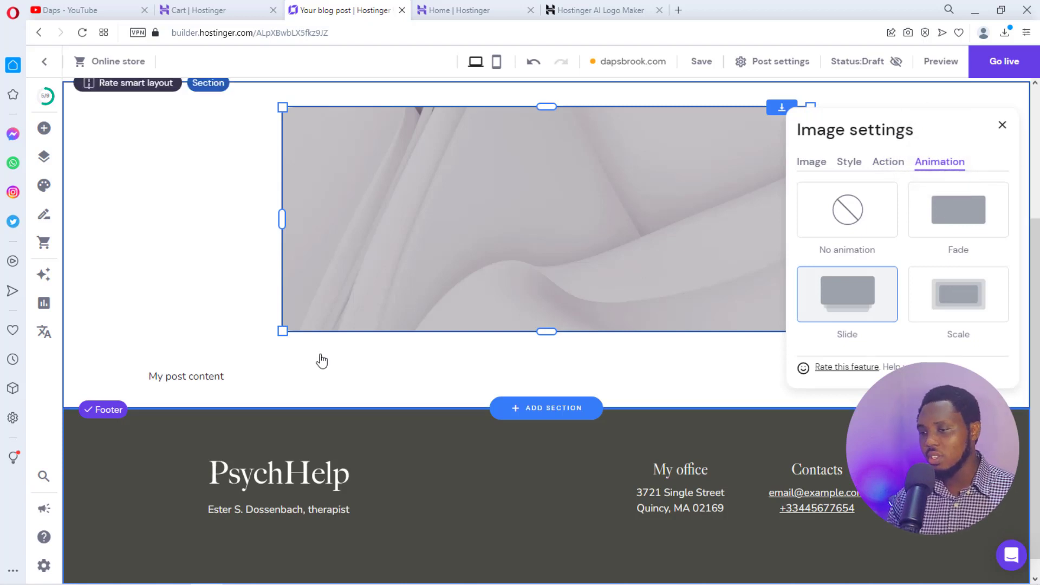
{"action": "left_click", "coordinate": [181, 383]}
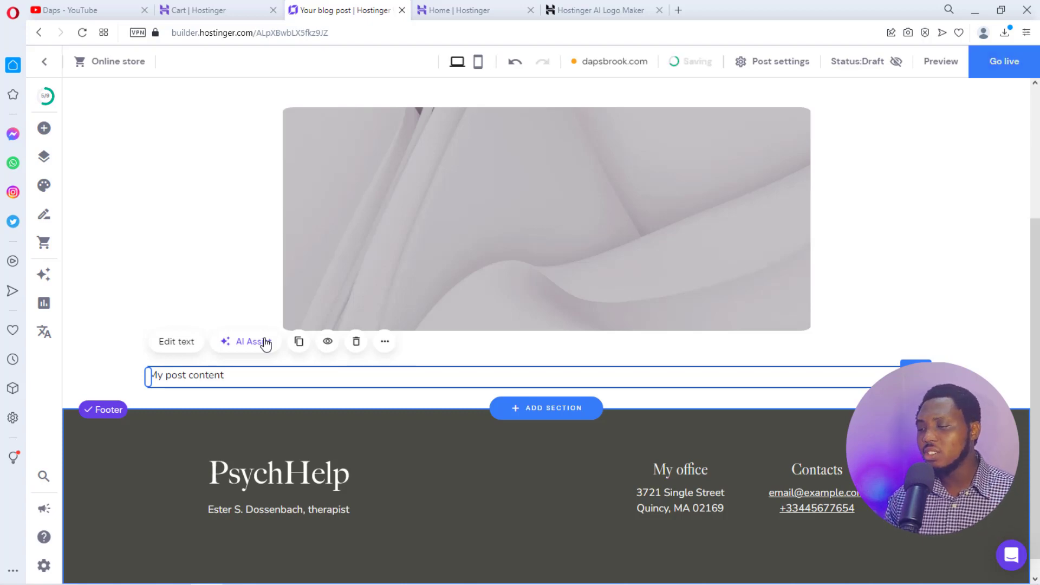
Replace the PsychHelp logo image in the footer with the Daps Brook logo from the media library
{"action": "scroll", "coordinate": [264, 344], "scroll_direction": "up", "scroll_amount": 3}
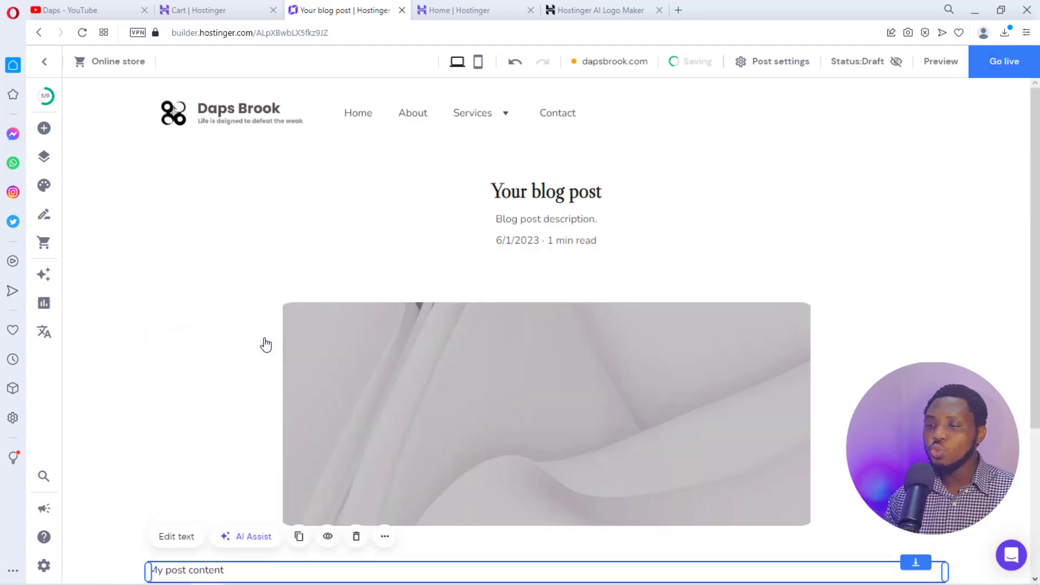
{"action": "scroll", "coordinate": [265, 346], "scroll_direction": "down", "scroll_amount": 3}
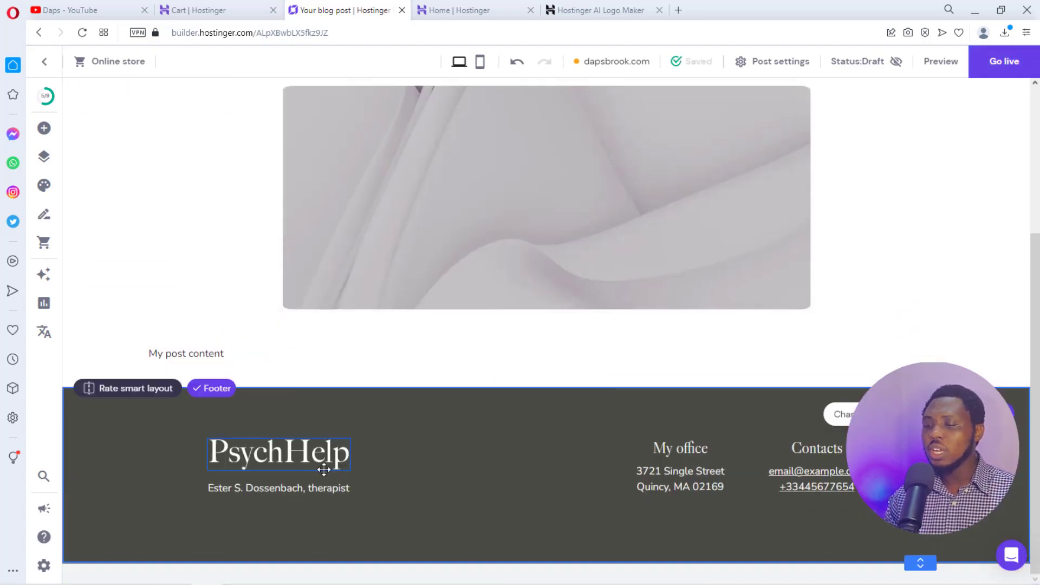
{"action": "left_click", "coordinate": [288, 468]}
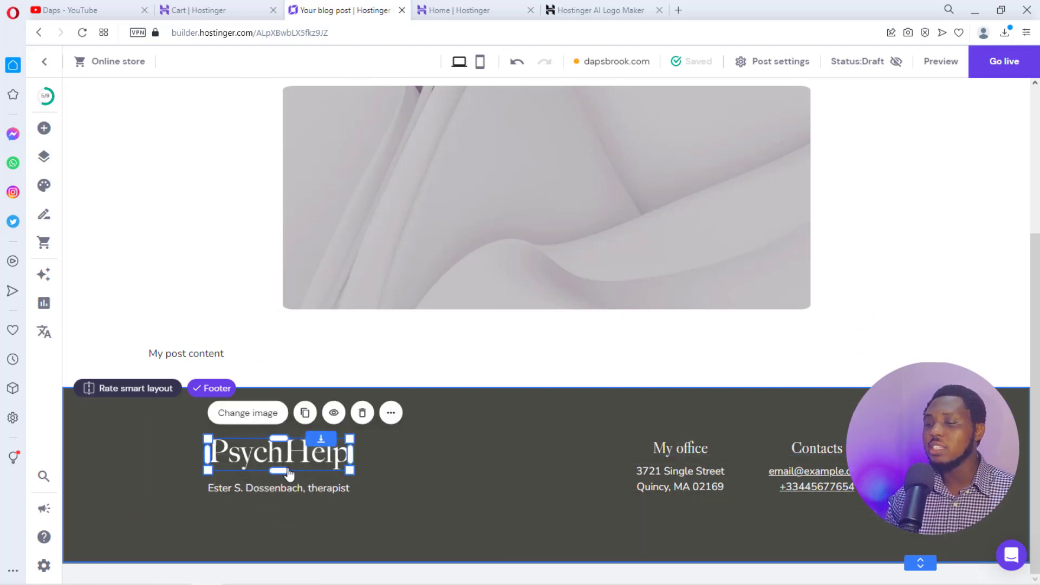
{"action": "left_click", "coordinate": [250, 414]}
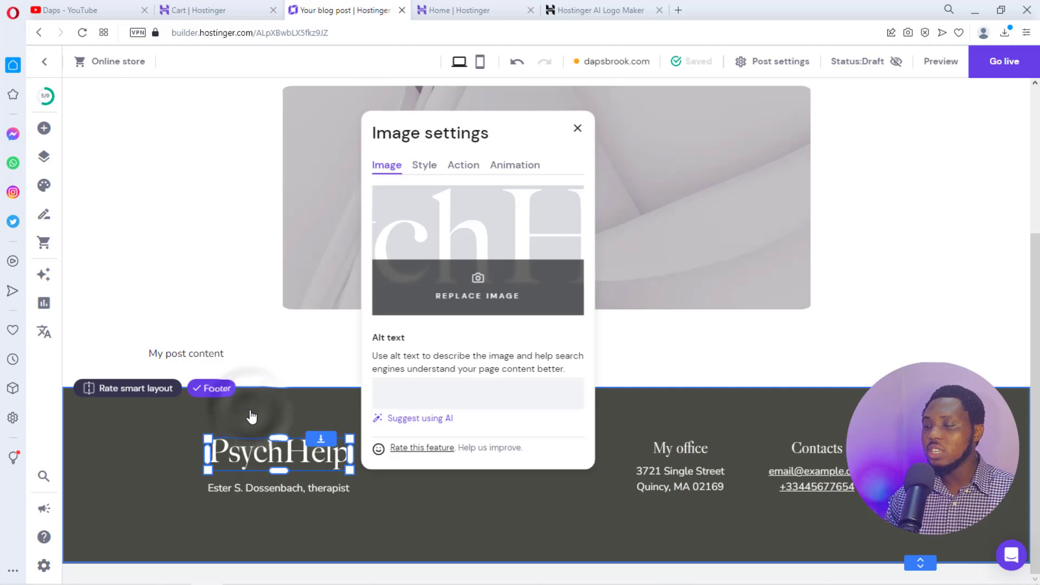
{"action": "left_click", "coordinate": [447, 306]}
{"action": "left_click", "coordinate": [225, 274]}
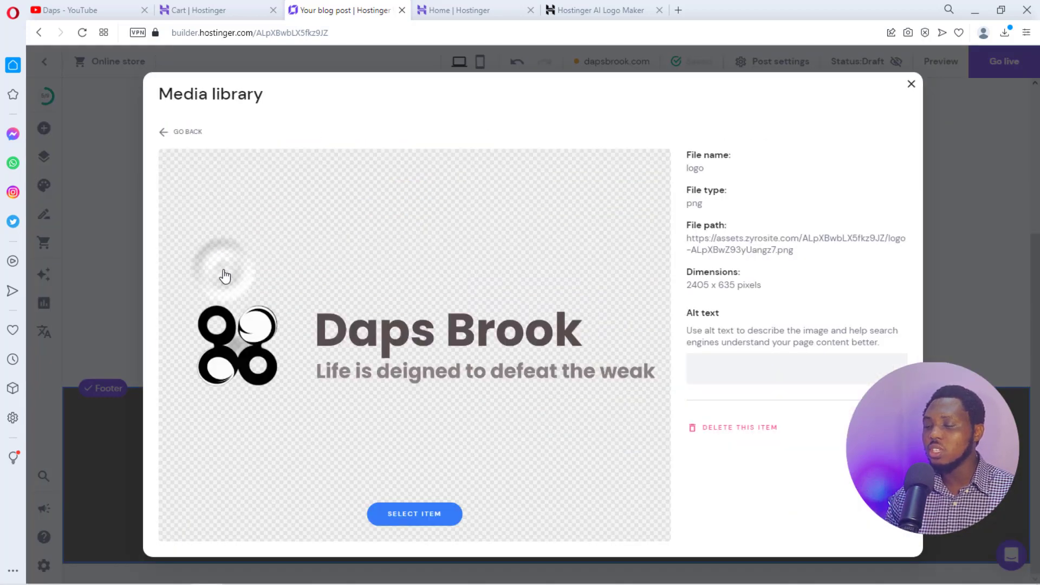
{"action": "left_click", "coordinate": [407, 518]}
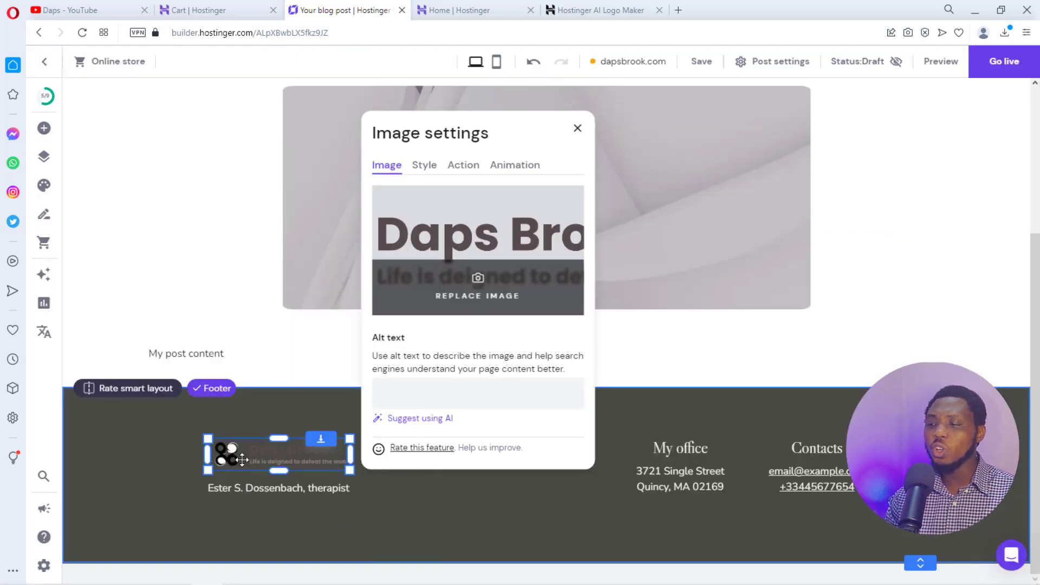
Switch to the Hostinger AI Logo Maker and open the first described Daps Brook logo for editing
{"action": "left_click", "coordinate": [609, 13]}
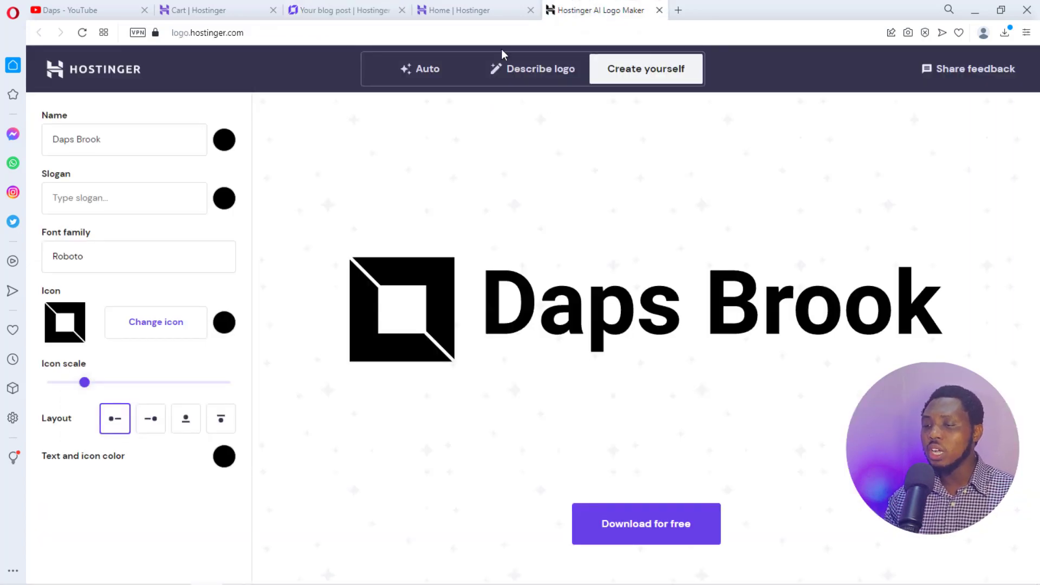
{"action": "left_click", "coordinate": [540, 69]}
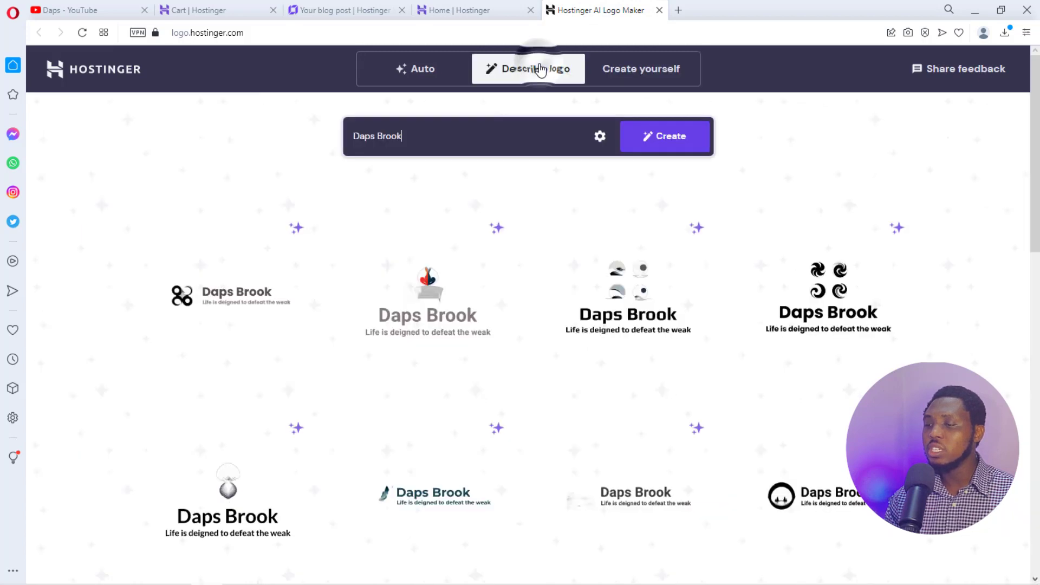
{"action": "left_click", "coordinate": [236, 299]}
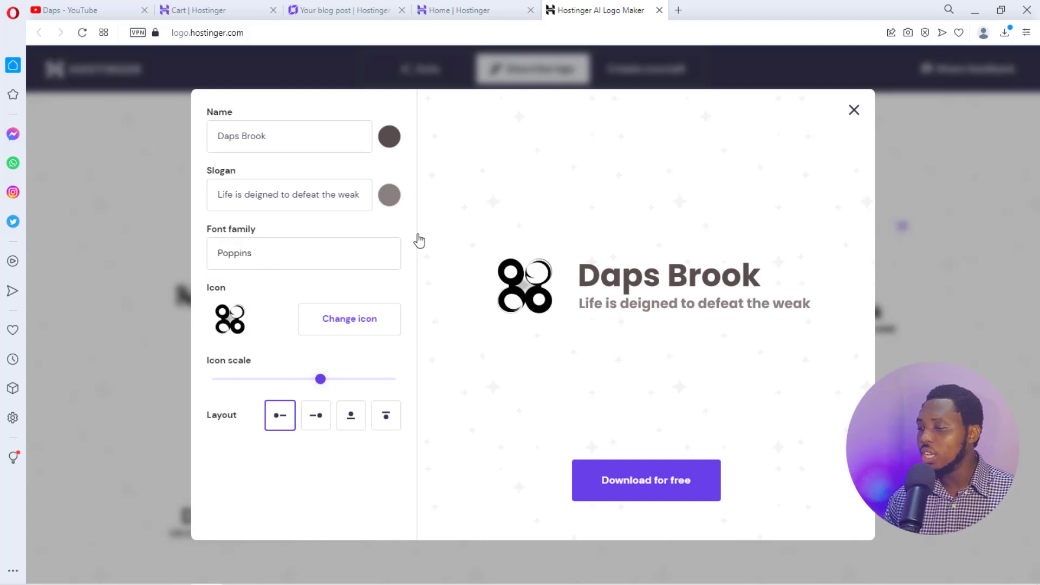
{"action": "left_click", "coordinate": [662, 279]}
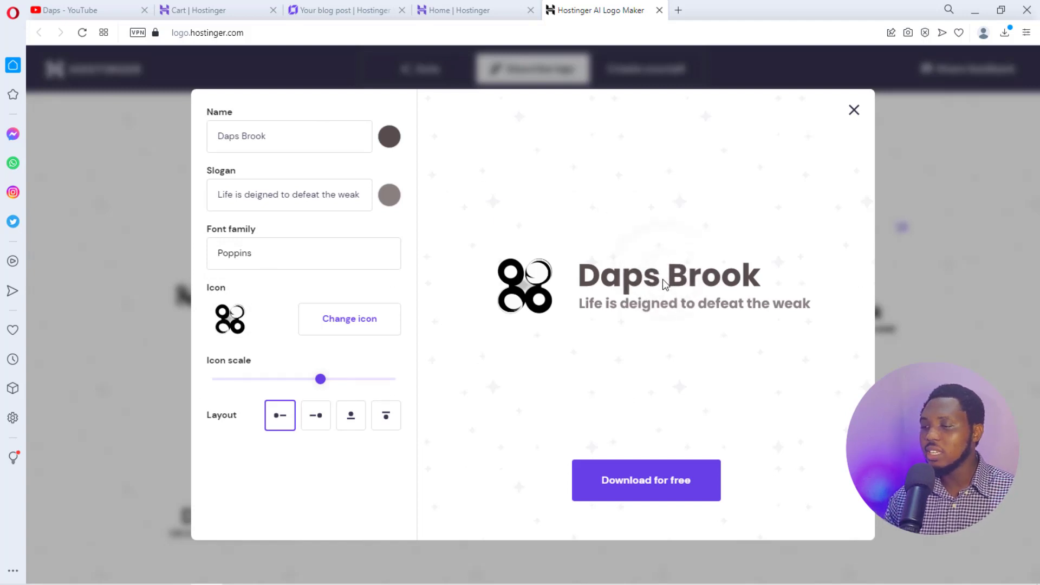
Recolor the logo's name to light grey #a8a1a1 with slightly reduced opacity
{"action": "left_click", "coordinate": [390, 137]}
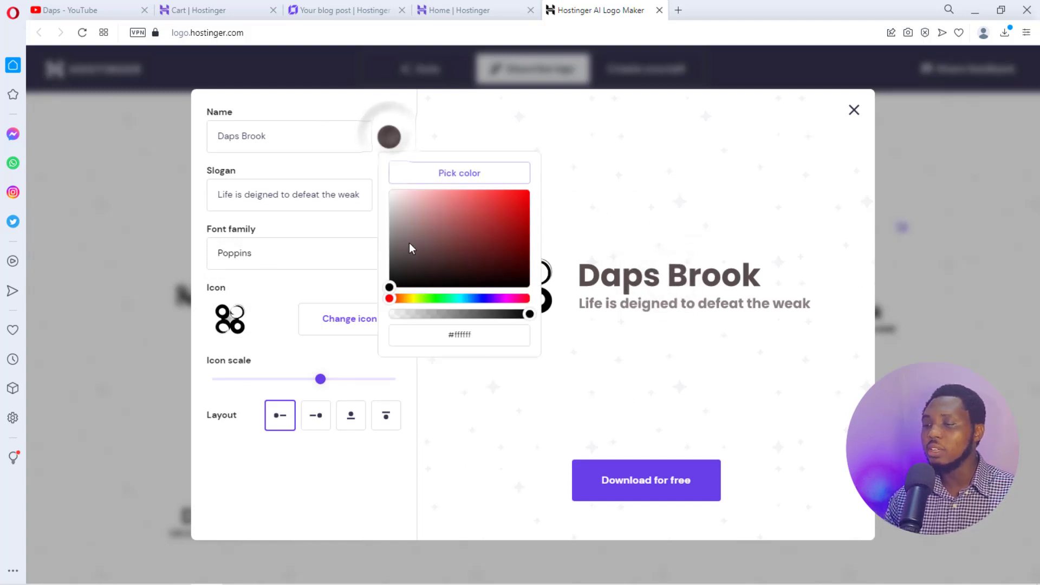
{"action": "left_click", "coordinate": [403, 315]}
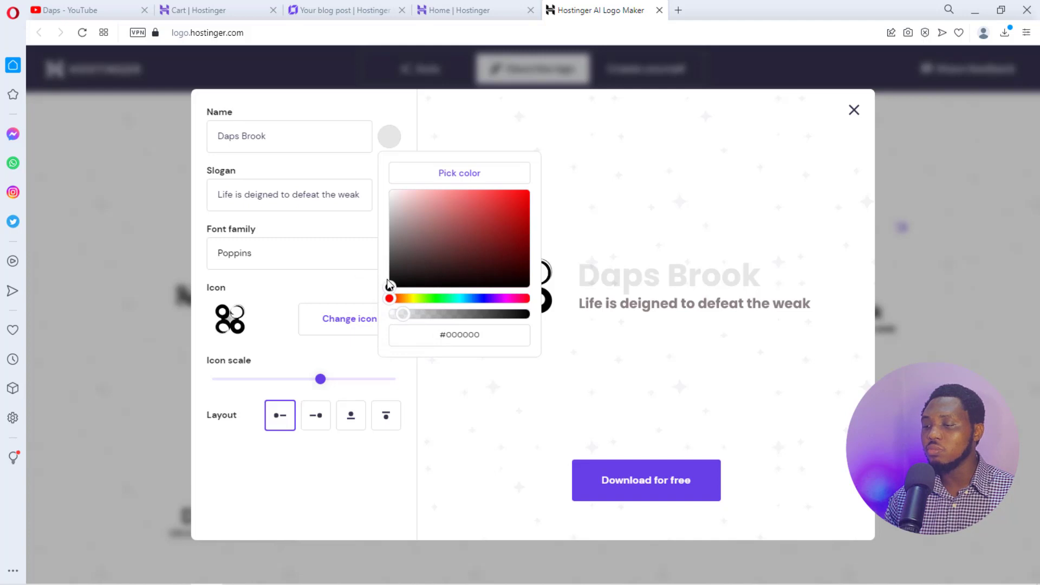
{"action": "left_click_drag", "start_coordinate": [389, 284], "coordinate": [400, 263]}
{"action": "left_click_drag", "start_coordinate": [404, 313], "coordinate": [502, 314]}
{"action": "left_click_drag", "start_coordinate": [411, 256], "coordinate": [394, 221]}
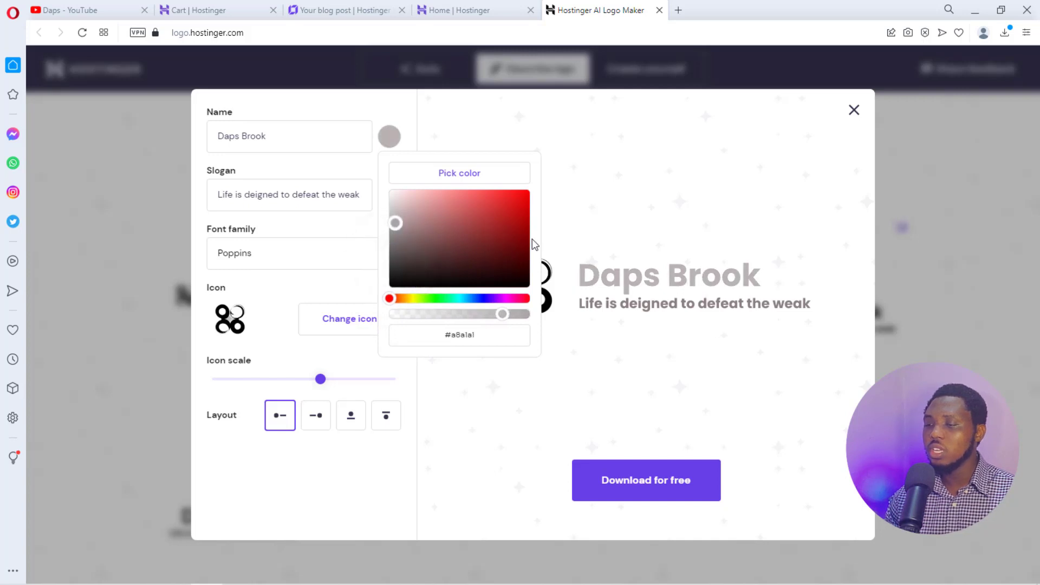
{"action": "left_click", "coordinate": [353, 171]}
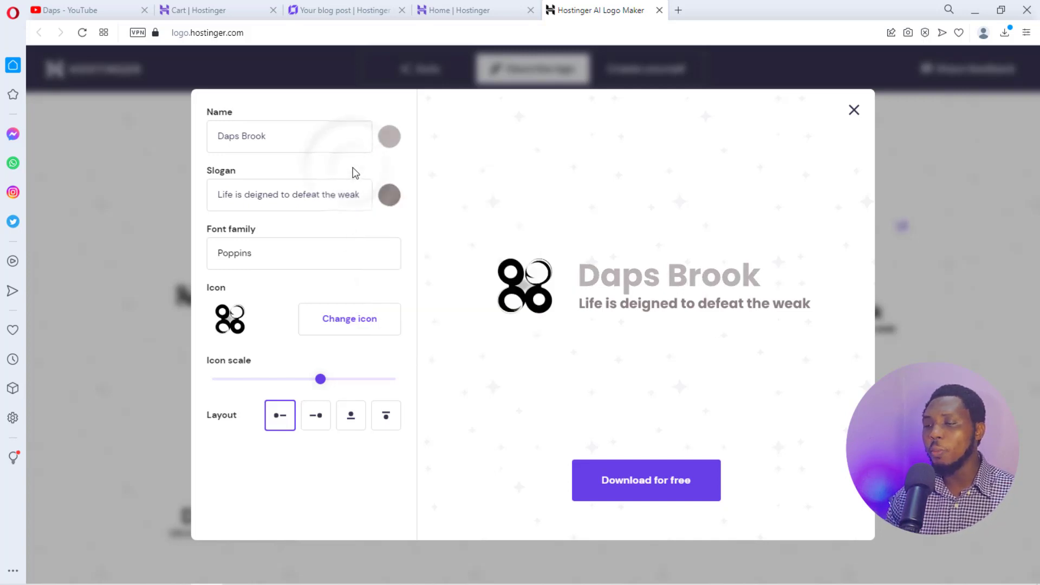
Set the logo's slogan color to light grey #d6d0d0 and download the logo files
{"action": "left_click", "coordinate": [391, 194]}
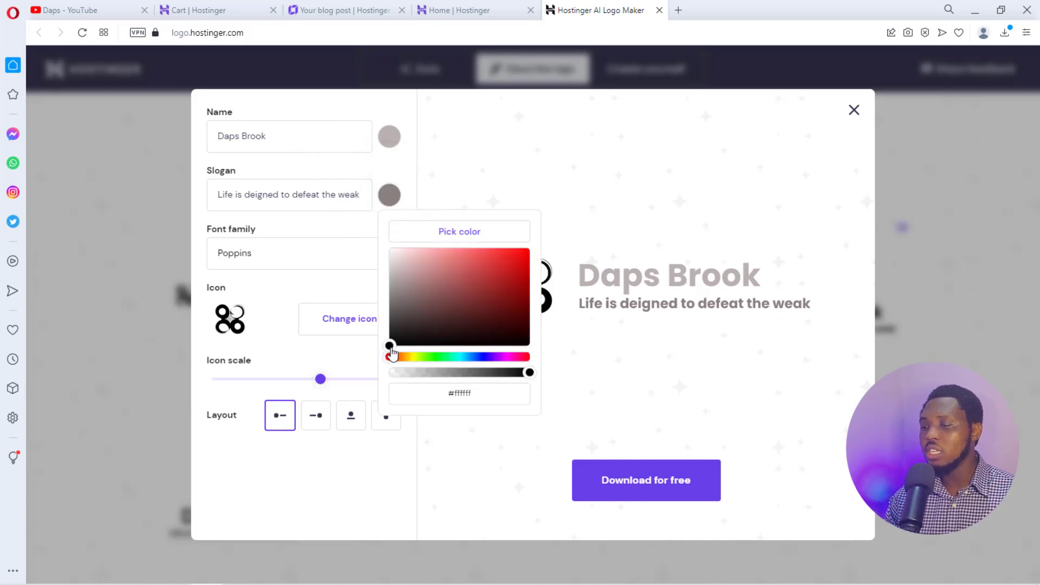
{"action": "left_click_drag", "start_coordinate": [389, 343], "coordinate": [395, 264]}
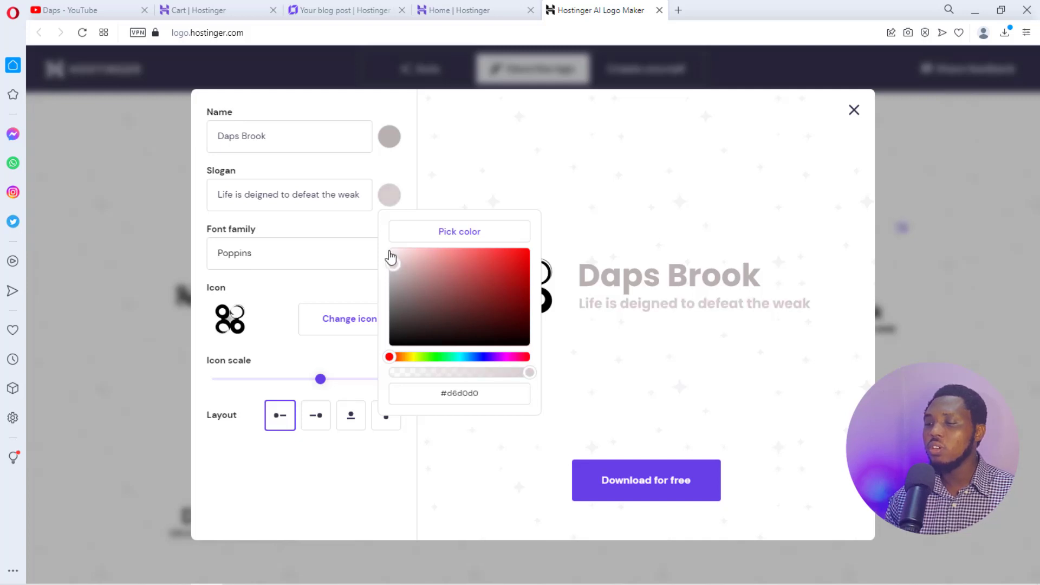
{"action": "left_click", "coordinate": [366, 169]}
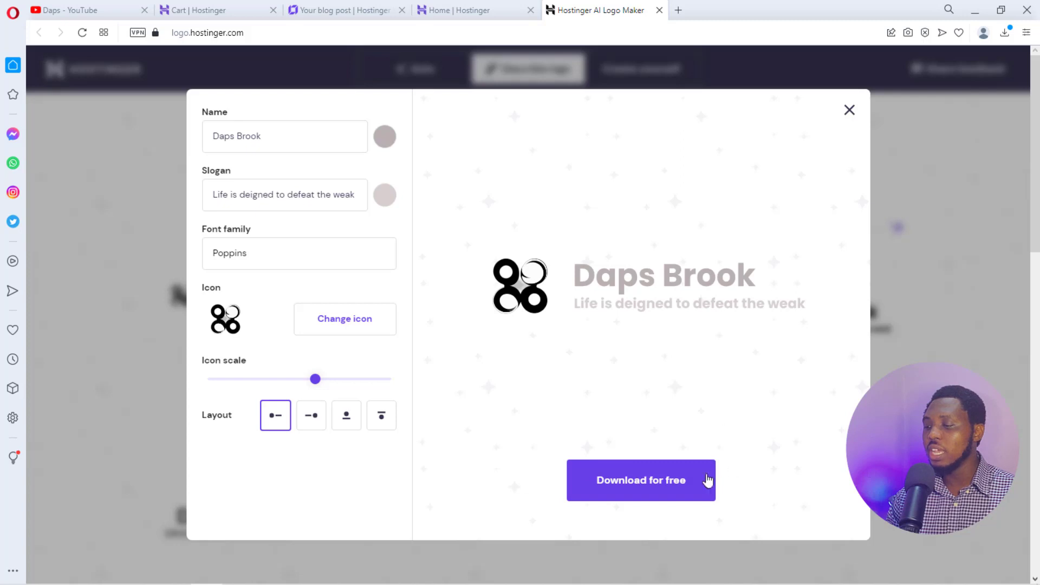
{"action": "left_click", "coordinate": [625, 481]}
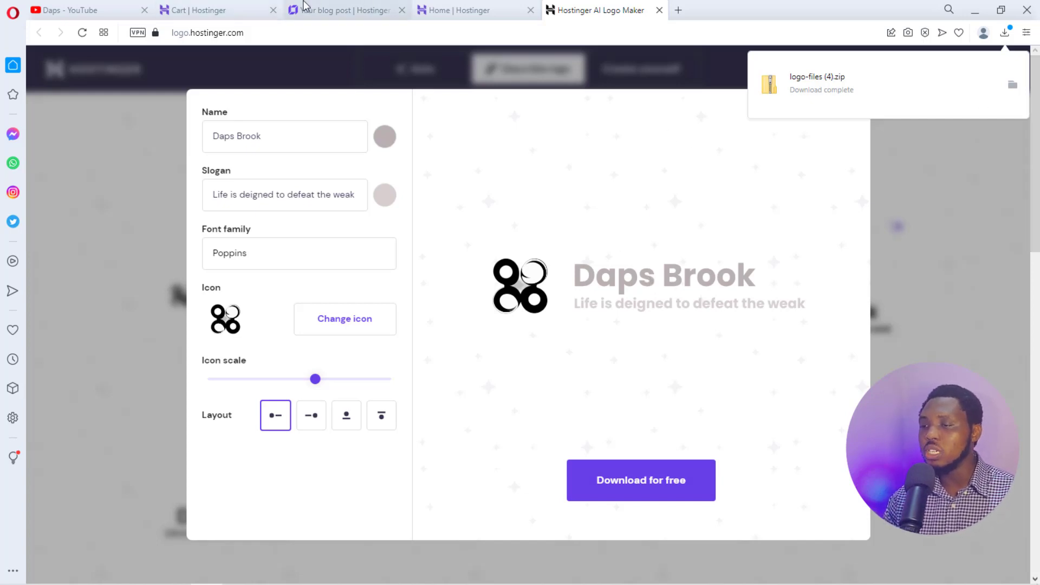
Return to the blog post in the website builder and look at the footer's office and contacts text blocks
{"action": "left_click", "coordinate": [327, 11]}
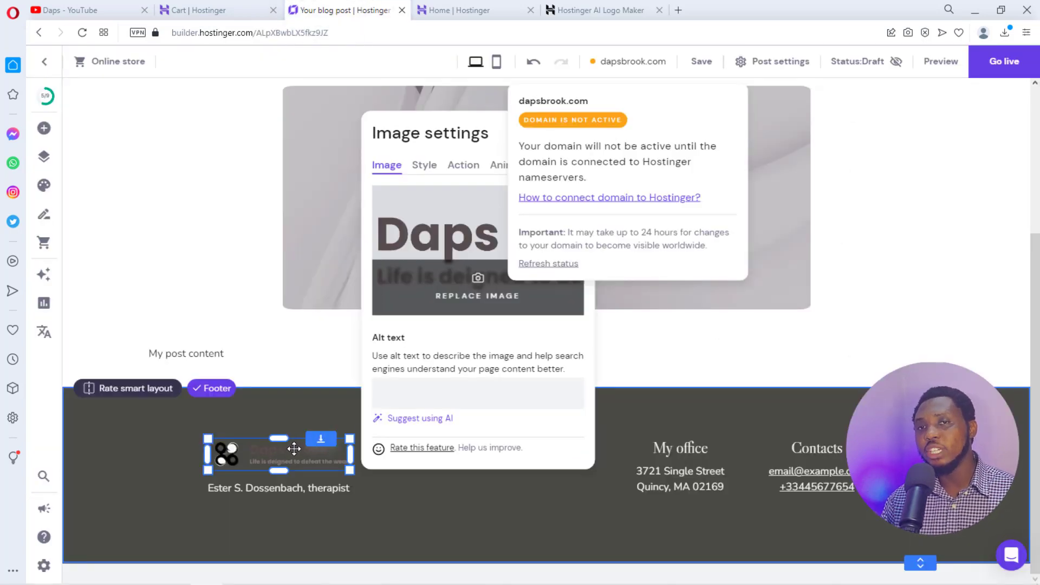
{"action": "left_click", "coordinate": [679, 479]}
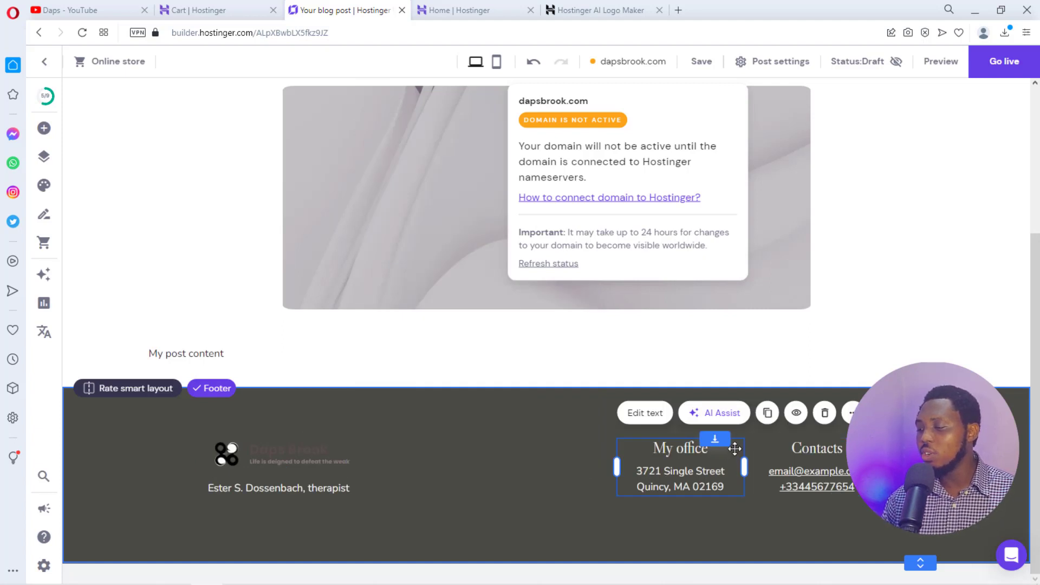
{"action": "left_click", "coordinate": [830, 465]}
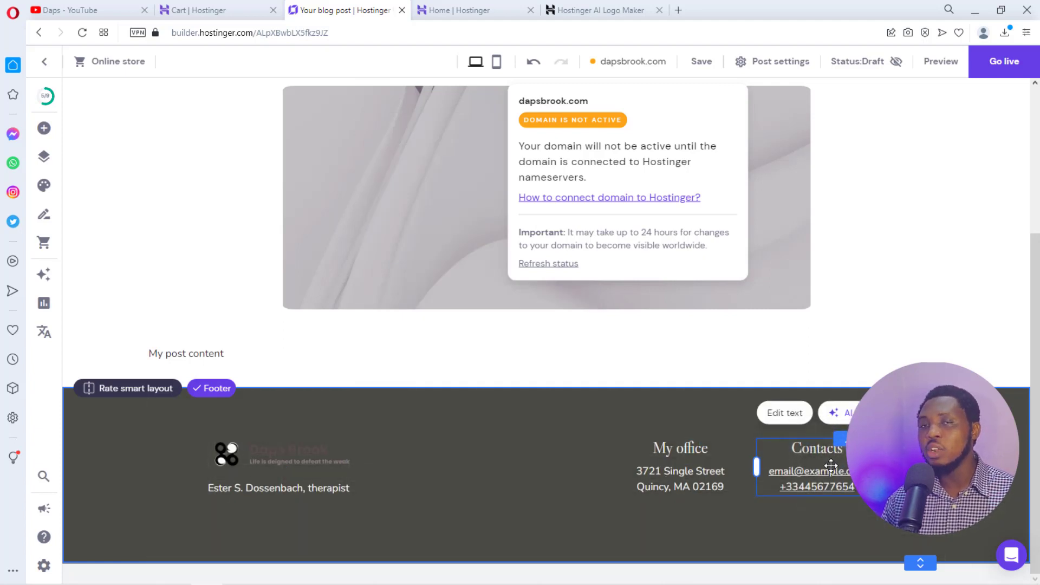
Change the footer section's background color to near-black #14140d
{"action": "left_click", "coordinate": [482, 411]}
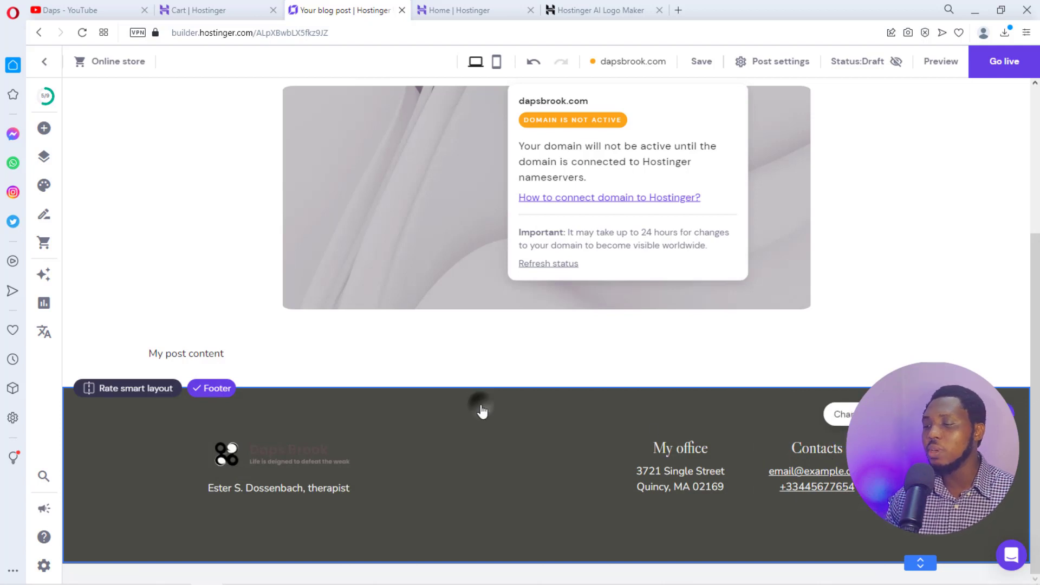
{"action": "left_click", "coordinate": [842, 414]}
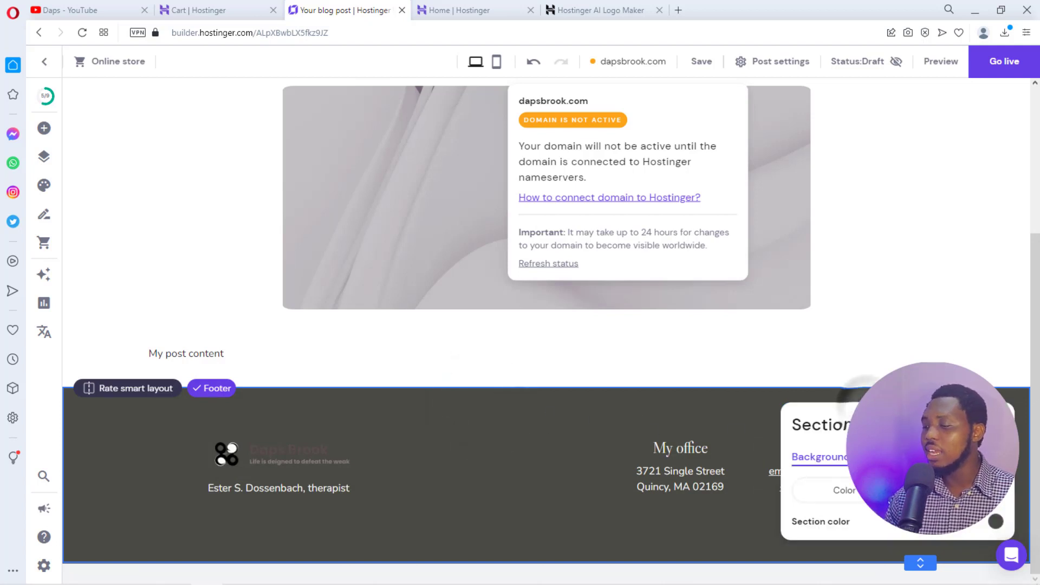
{"action": "left_click", "coordinate": [994, 521]}
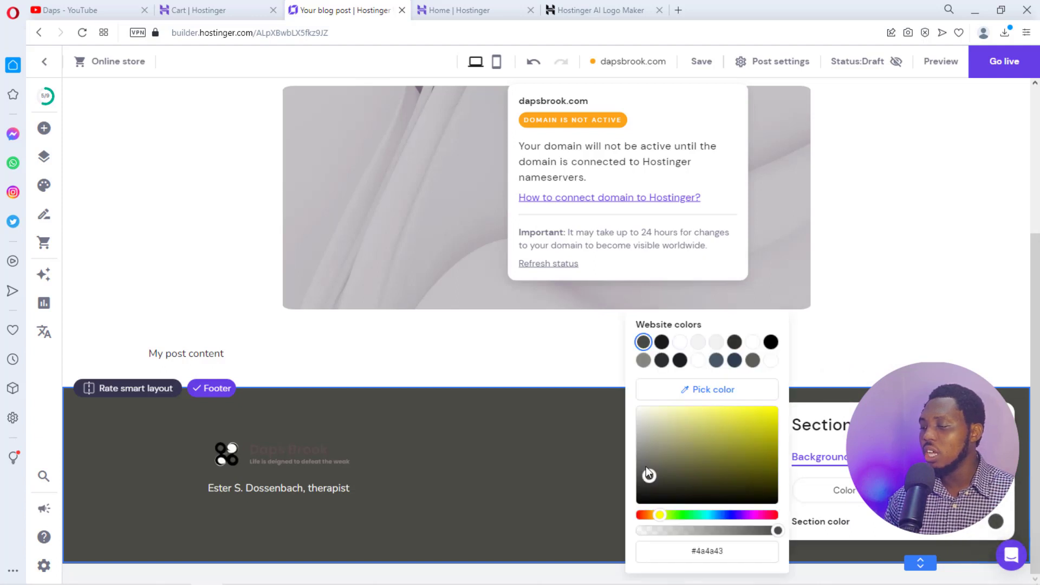
{"action": "left_click_drag", "start_coordinate": [645, 466], "coordinate": [688, 502]}
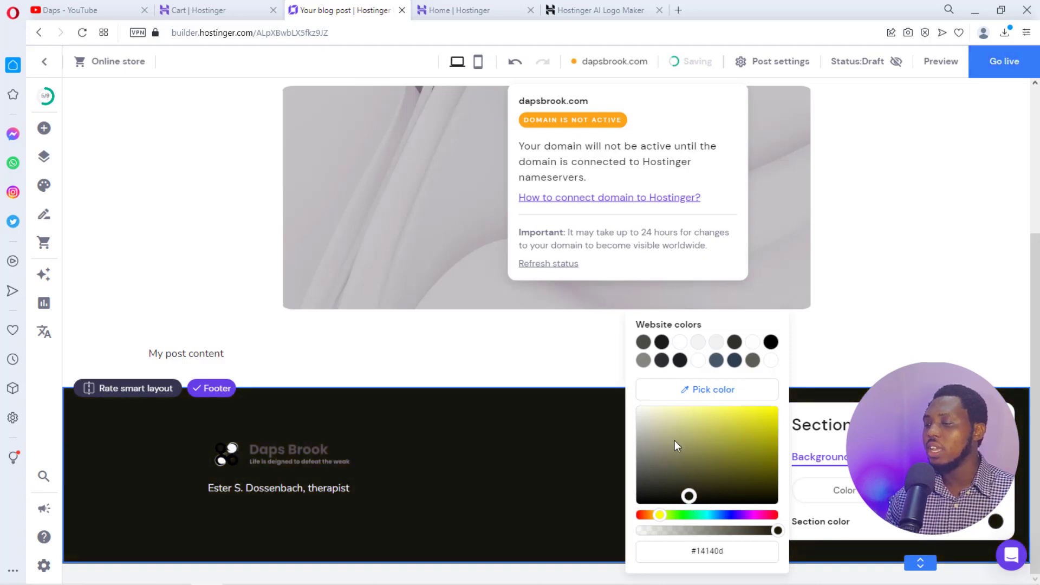
{"action": "left_click", "coordinate": [882, 325]}
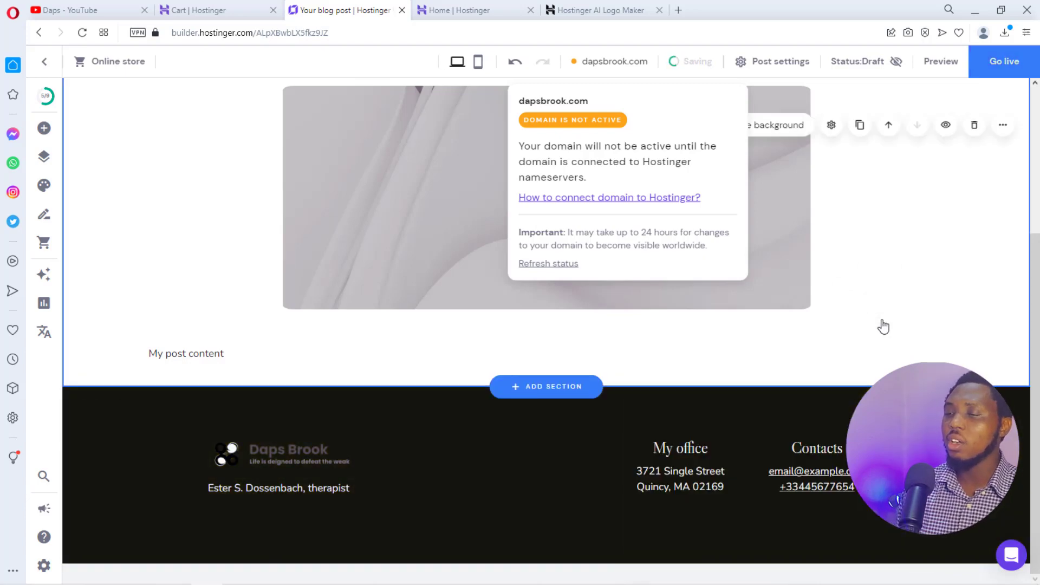
Open the online store manager from the website builder and name the store "Daps Store"
{"action": "scroll", "coordinate": [163, 132], "scroll_direction": "up", "scroll_amount": 4}
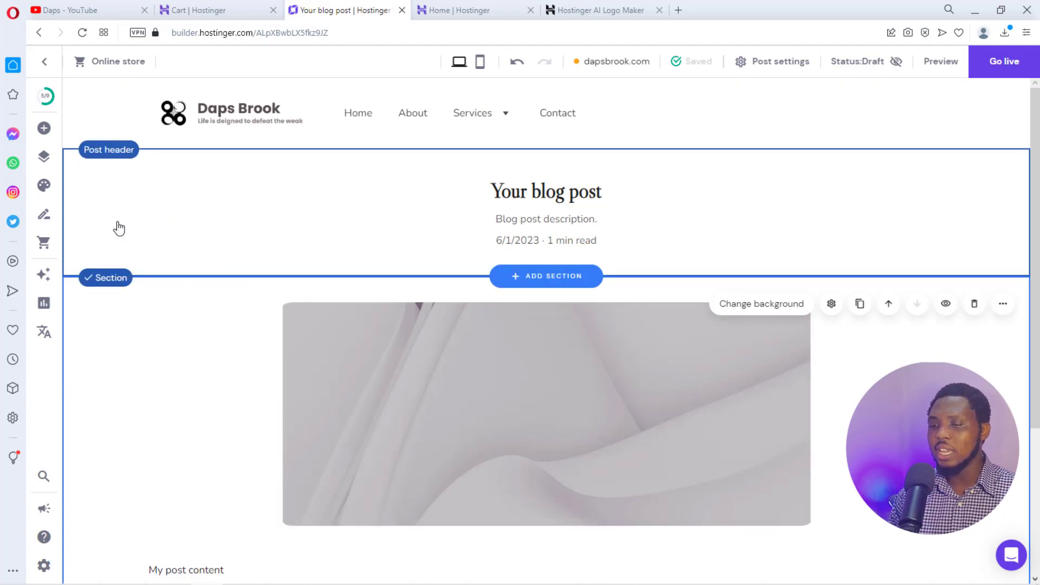
{"action": "left_click", "coordinate": [42, 243]}
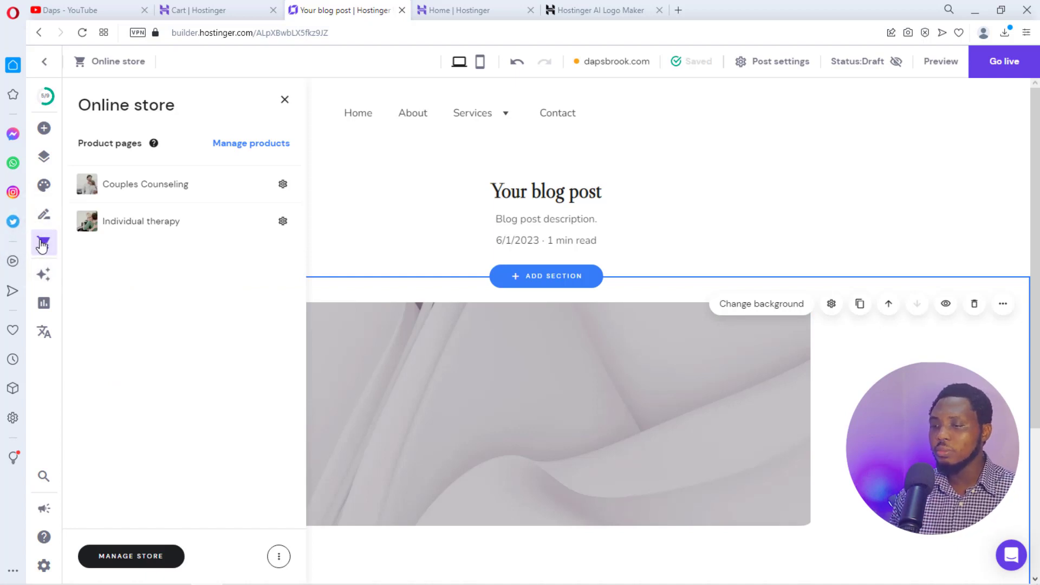
{"action": "left_click", "coordinate": [122, 563]}
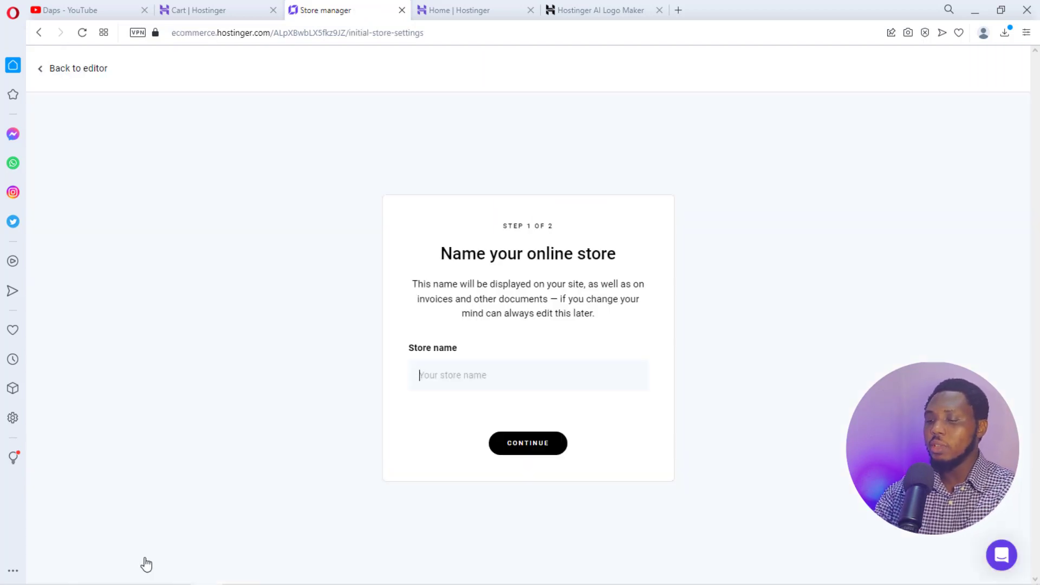
{"action": "type", "text": "Daps Store"}
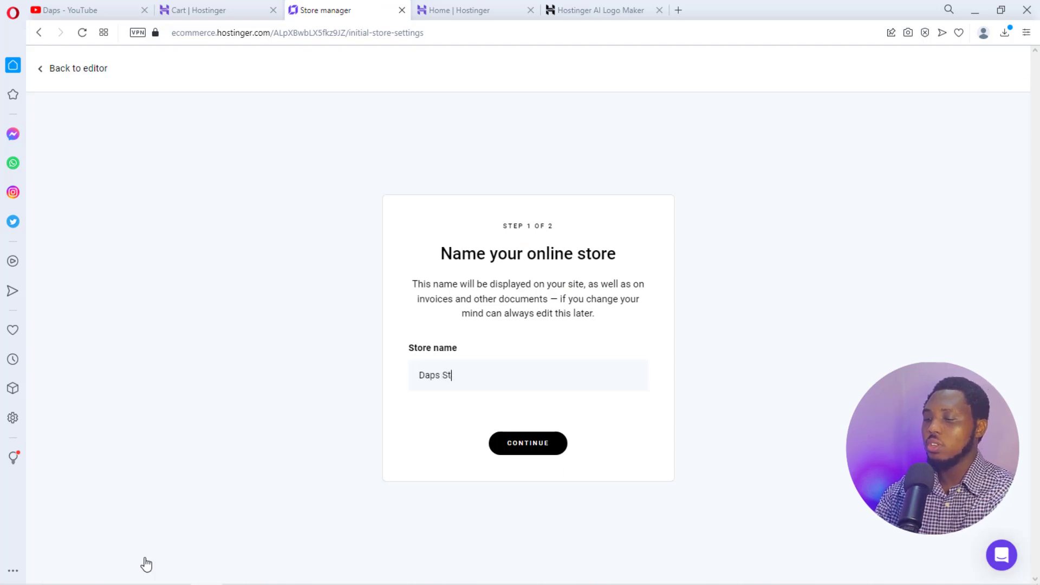
{"action": "left_click", "coordinate": [526, 442]}
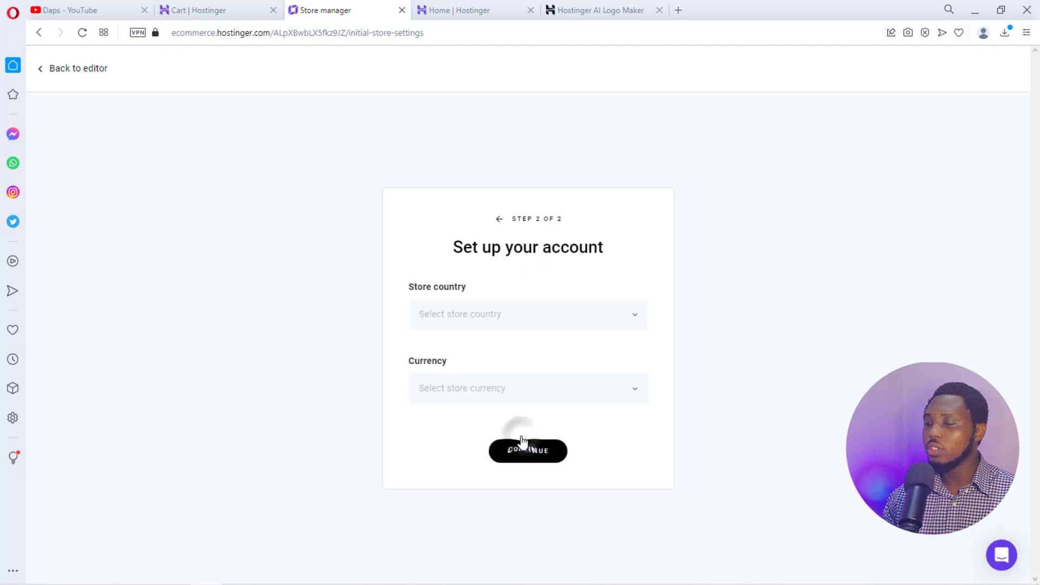
Set the store country to United States with USD ($) as currency and complete the account setup
{"action": "left_click", "coordinate": [540, 313]}
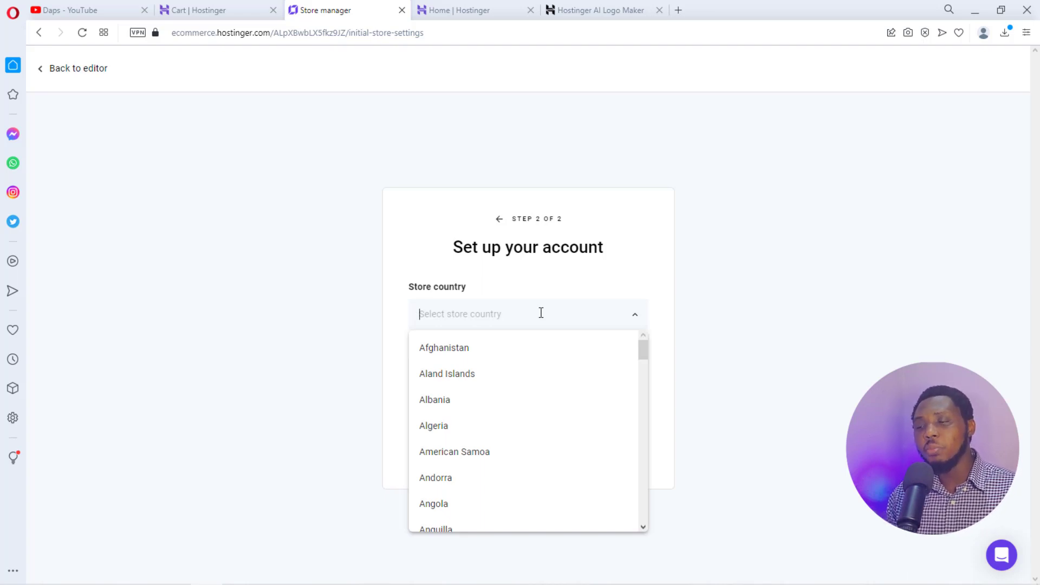
{"action": "scroll", "coordinate": [542, 428], "scroll_direction": "down", "scroll_amount": 1}
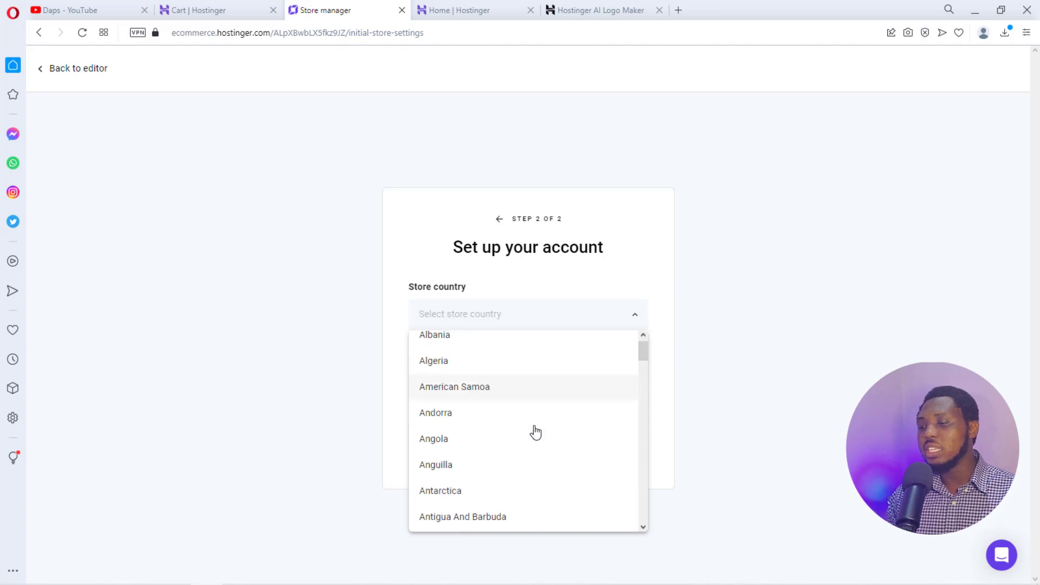
{"action": "scroll", "coordinate": [534, 434], "scroll_direction": "up", "scroll_amount": 1}
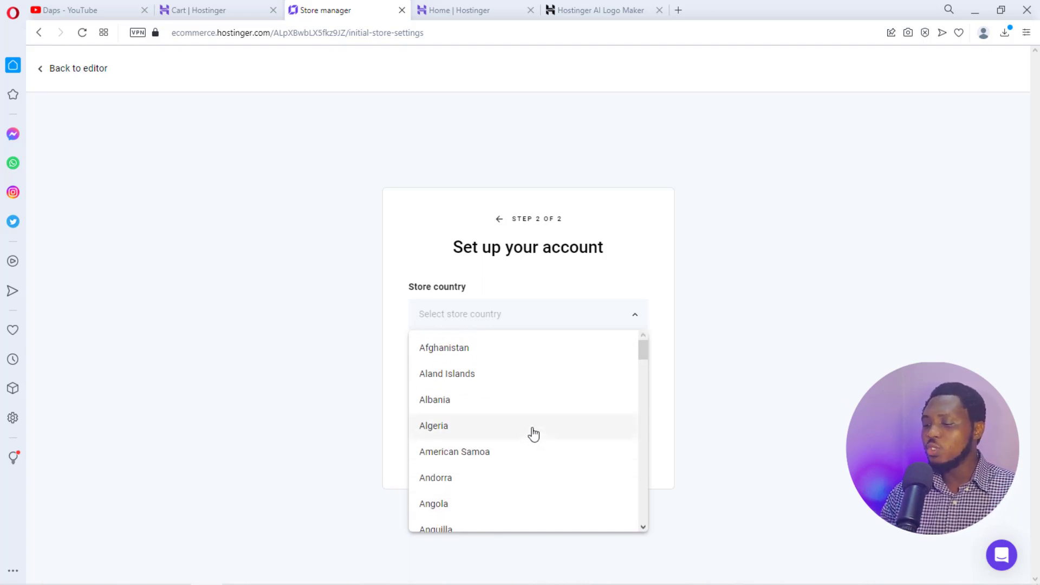
{"action": "type", "text": "united"}
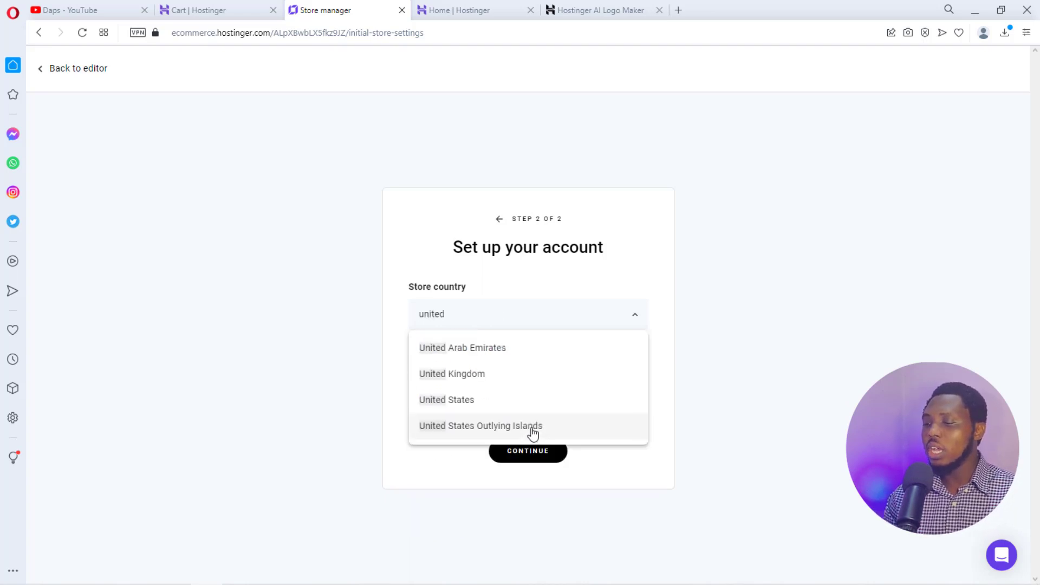
{"action": "left_click", "coordinate": [453, 401]}
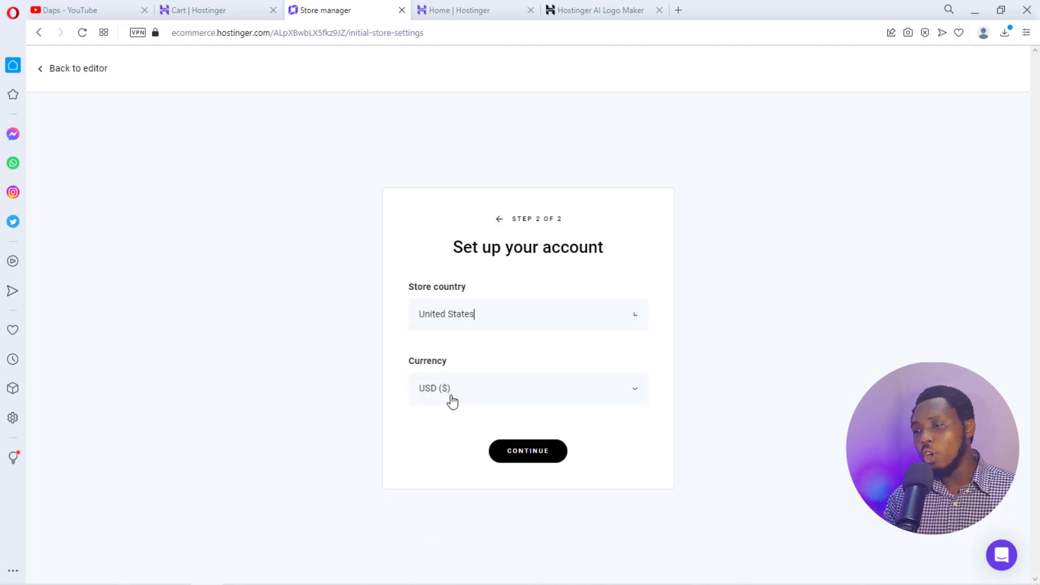
{"action": "left_click", "coordinate": [548, 389]}
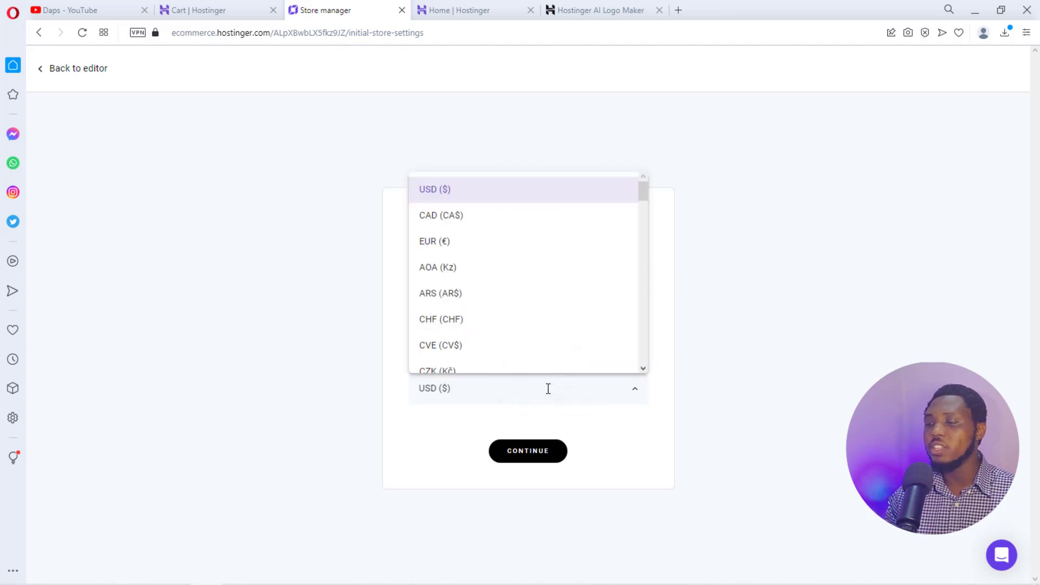
{"action": "scroll", "coordinate": [485, 267], "scroll_direction": "down", "scroll_amount": 14}
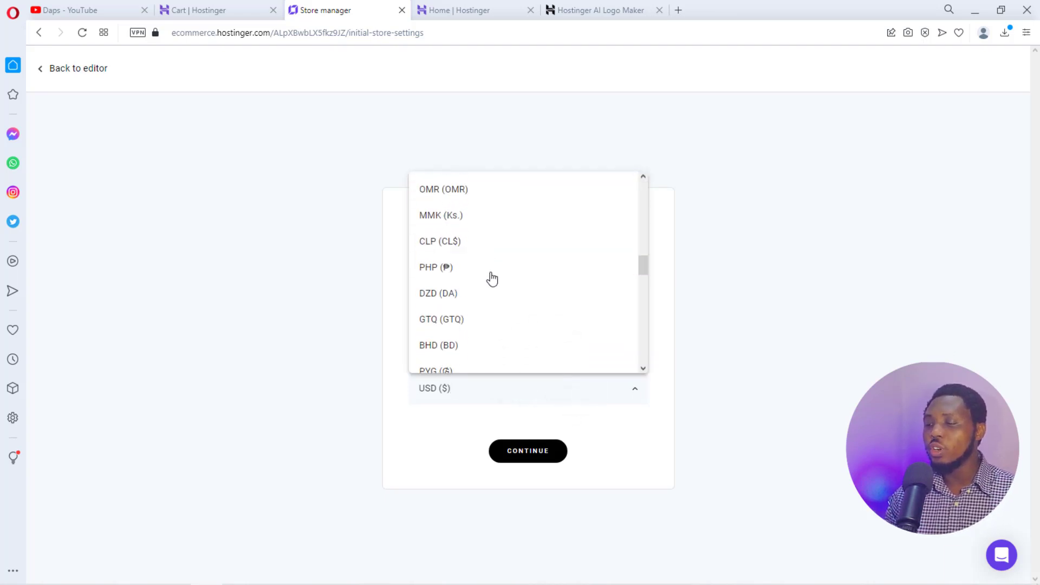
{"action": "scroll", "coordinate": [490, 280], "scroll_direction": "down", "scroll_amount": 5}
{"action": "left_click", "coordinate": [402, 415]}
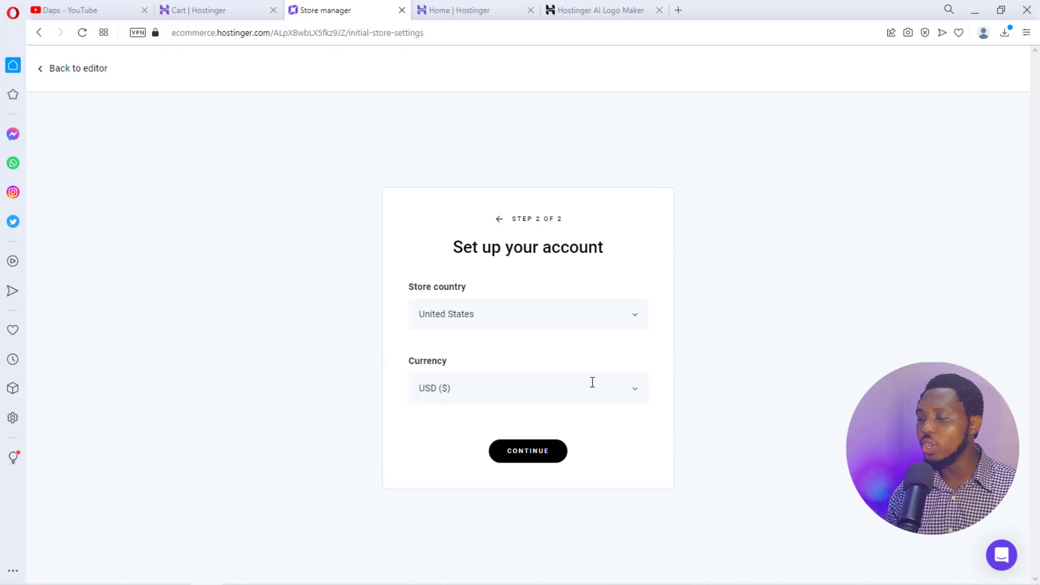
{"action": "left_click", "coordinate": [511, 452]}
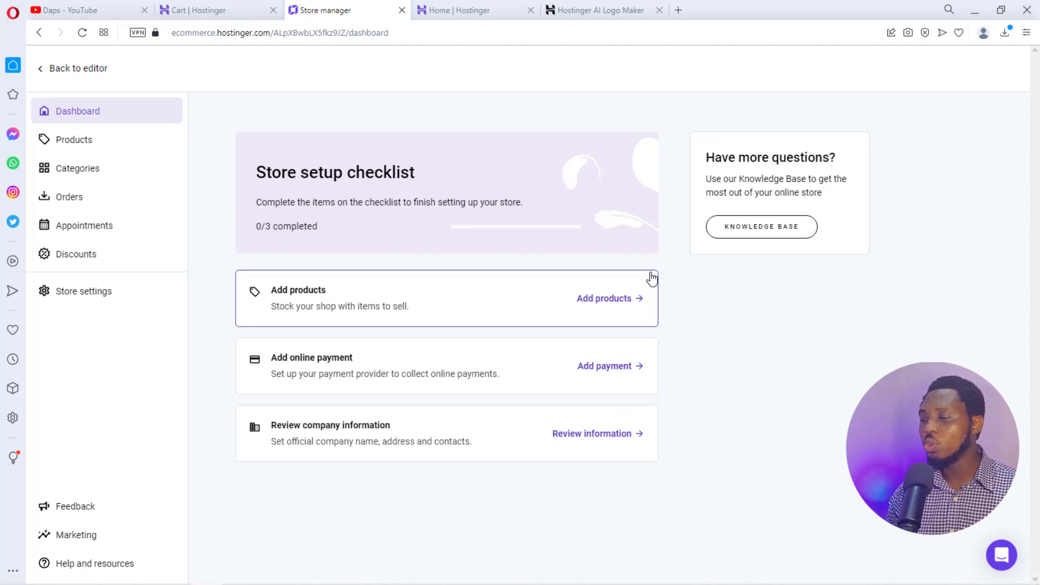
Open the form for adding a digital product and look through its fields down to the file upload
{"action": "left_click", "coordinate": [609, 296]}
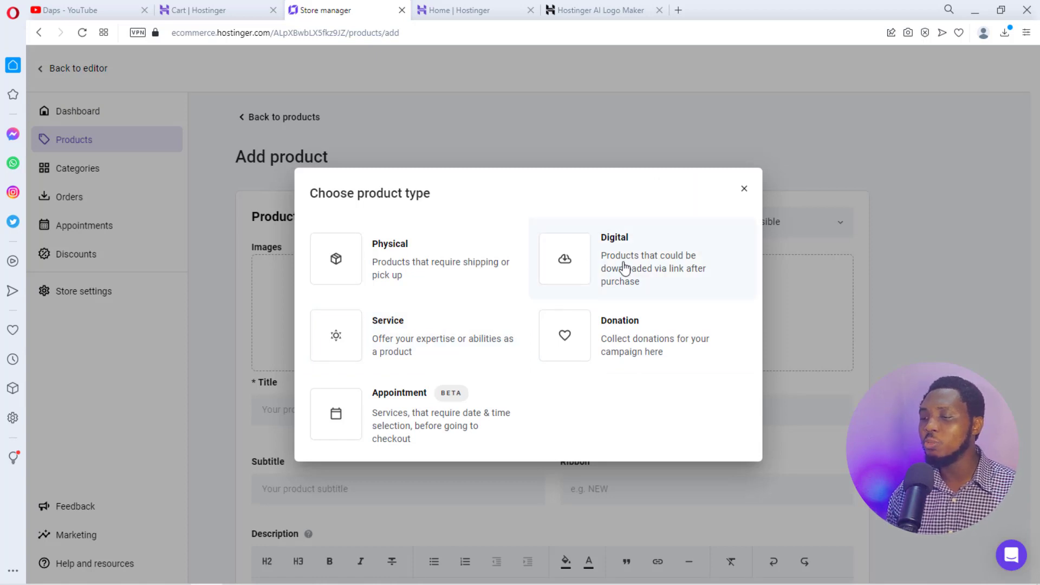
{"action": "left_click", "coordinate": [650, 249]}
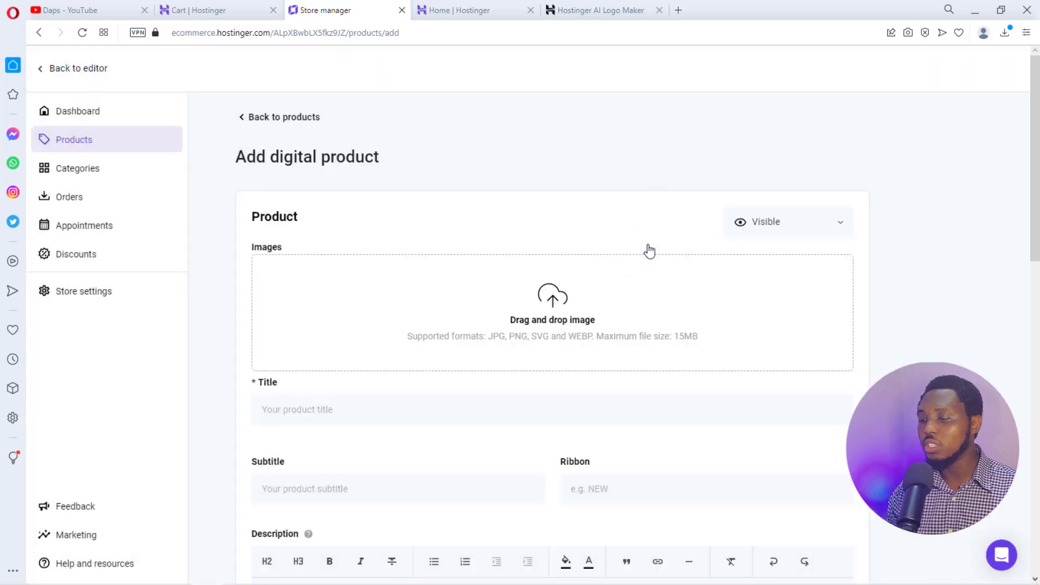
{"action": "scroll", "coordinate": [628, 287], "scroll_direction": "down", "scroll_amount": 5}
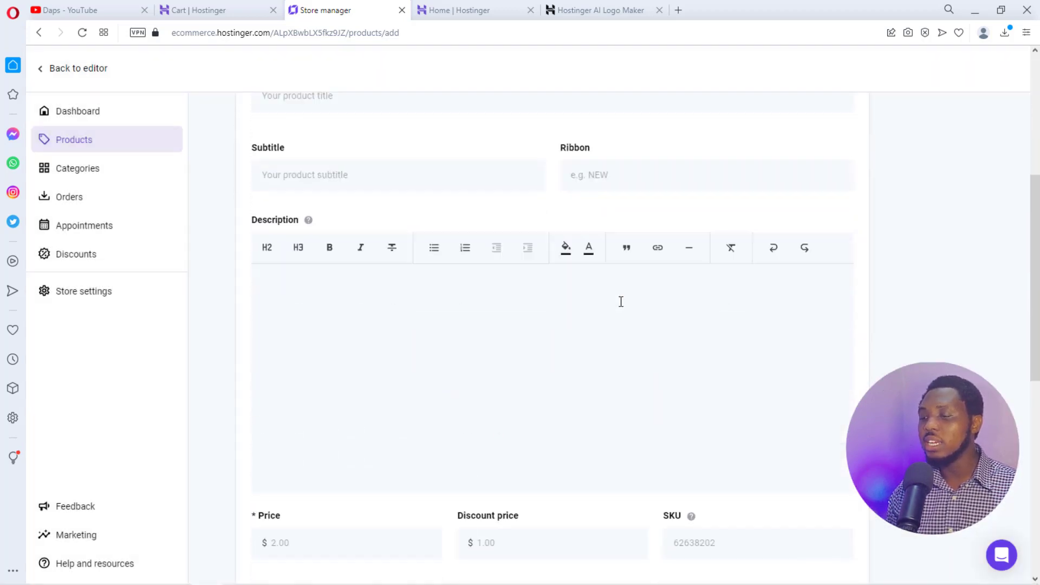
{"action": "scroll", "coordinate": [621, 301], "scroll_direction": "down", "scroll_amount": 8}
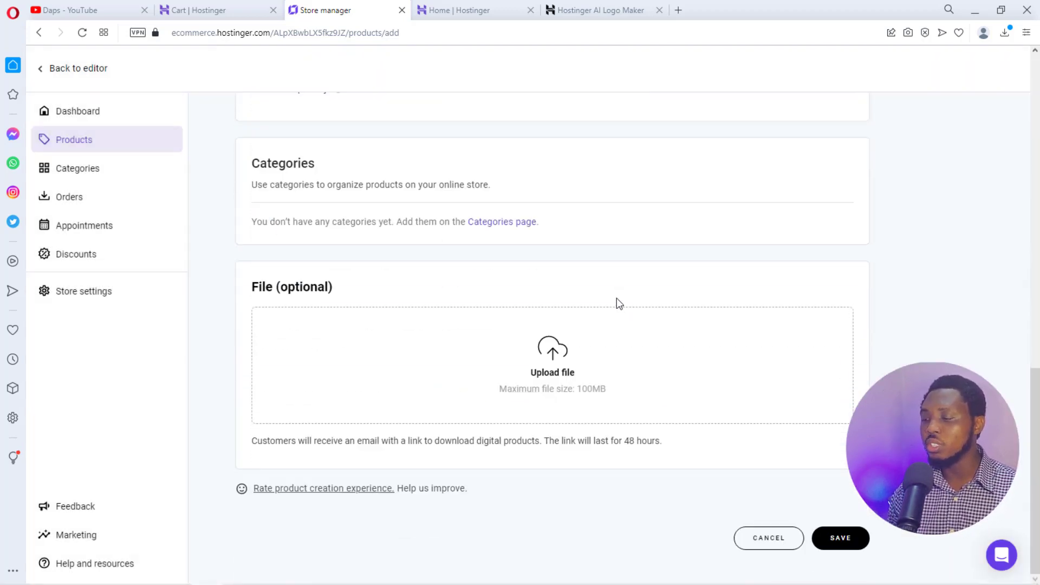
{"action": "scroll", "coordinate": [617, 298], "scroll_direction": "up", "scroll_amount": 13}
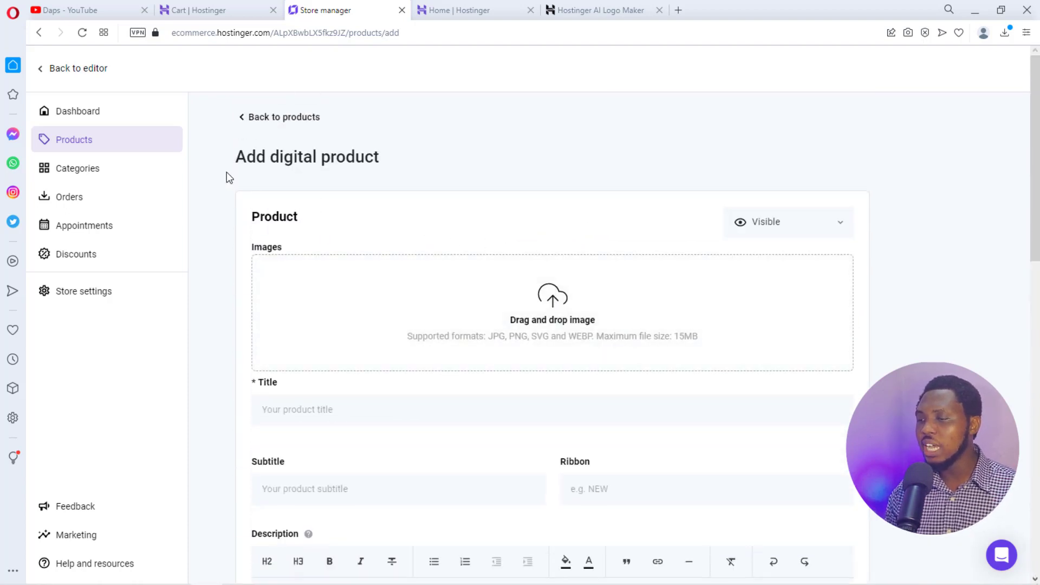
Look through the store's product list, including the Couples Counseling product's options, and the categories and discounts pages
{"action": "left_click", "coordinate": [257, 117]}
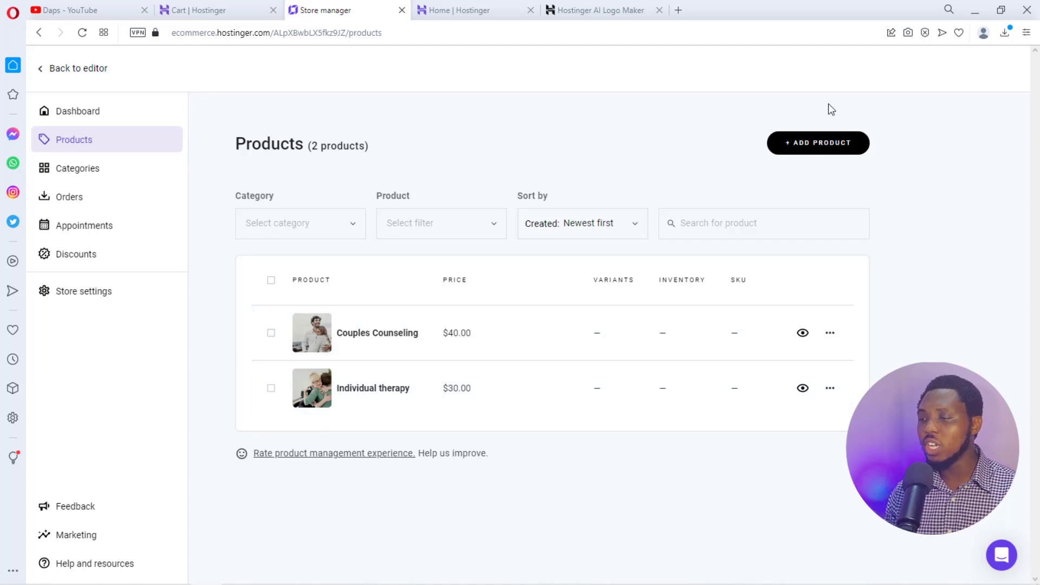
{"action": "left_click", "coordinate": [829, 335]}
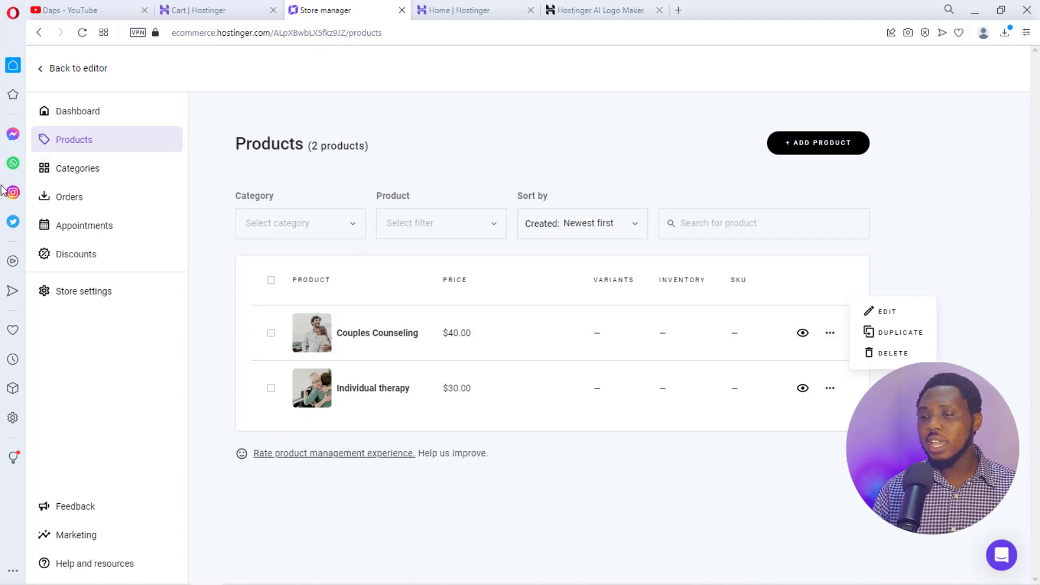
{"action": "left_click", "coordinate": [58, 172]}
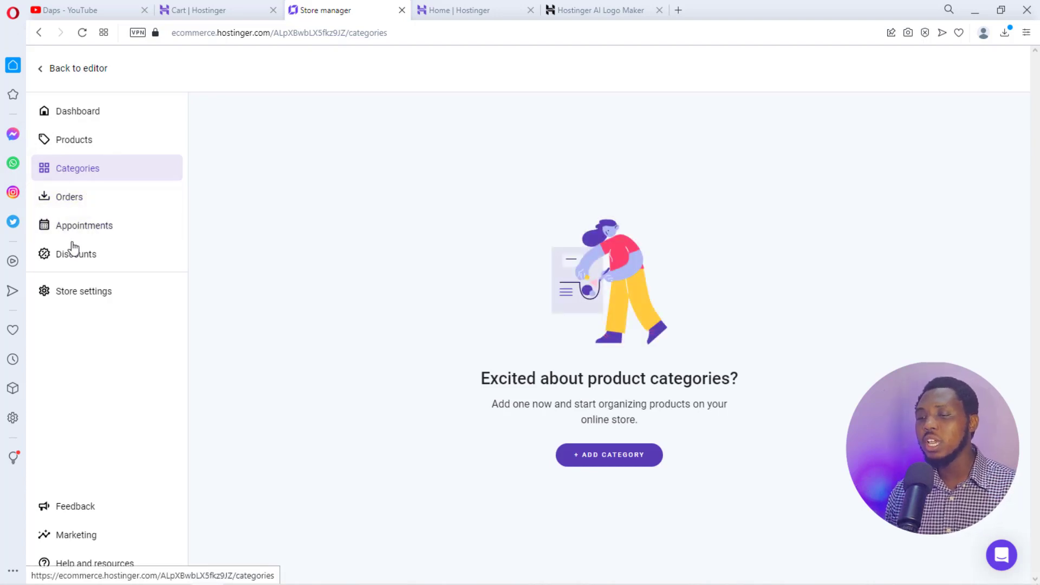
{"action": "left_click", "coordinate": [83, 257]}
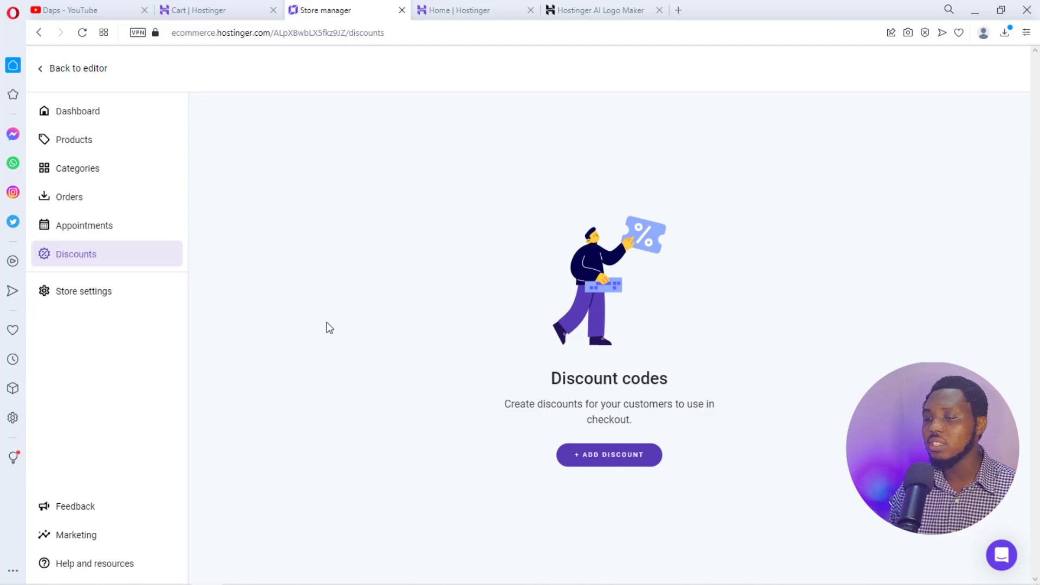
Open the payment settings among the store settings and look through the available payment methods
{"action": "left_click", "coordinate": [70, 297]}
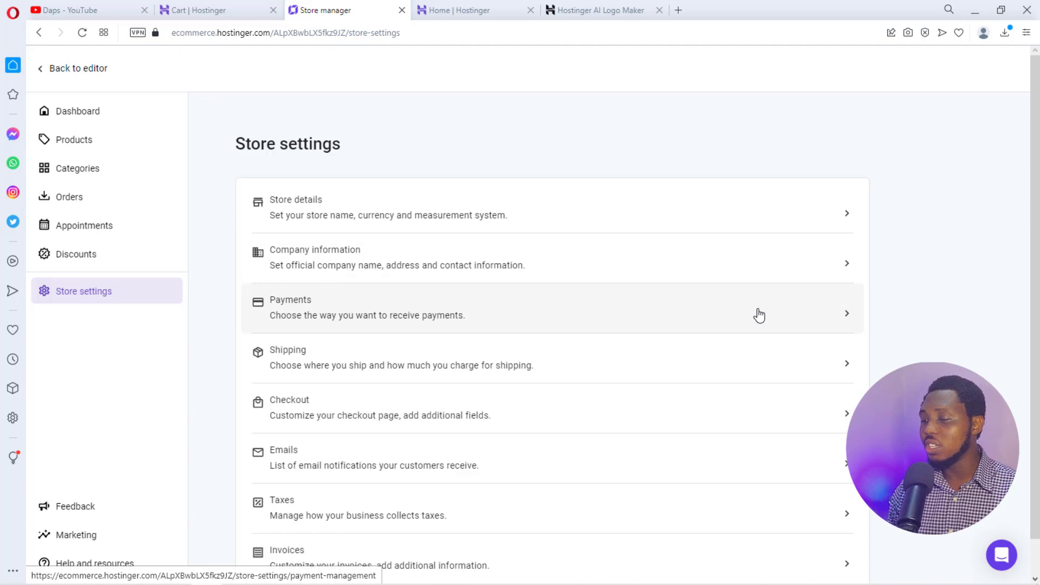
{"action": "scroll", "coordinate": [757, 315], "scroll_direction": "down", "scroll_amount": 1}
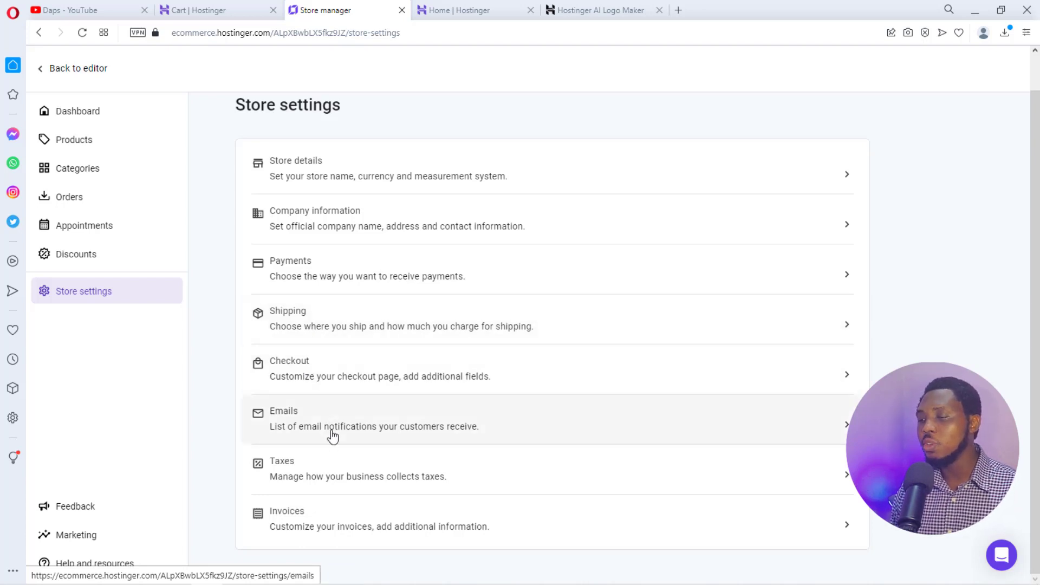
{"action": "left_click", "coordinate": [848, 280]}
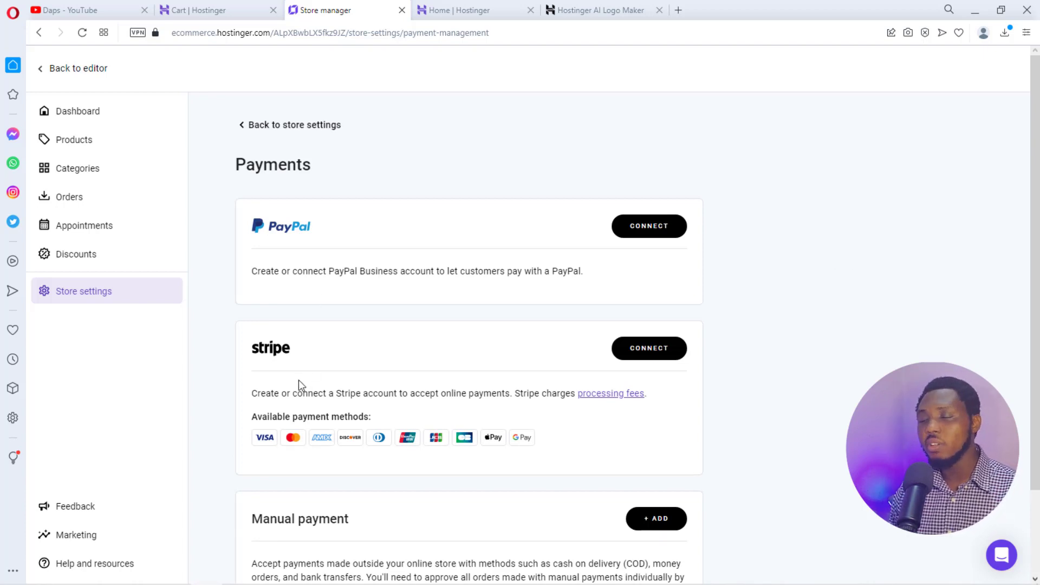
{"action": "scroll", "coordinate": [297, 385], "scroll_direction": "down", "scroll_amount": 2}
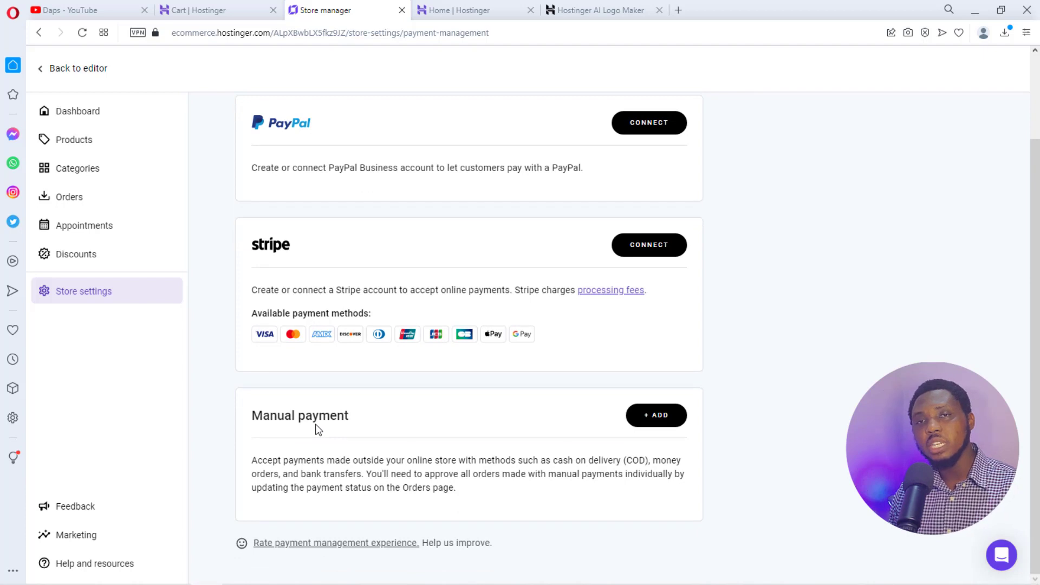
{"action": "scroll", "coordinate": [318, 429], "scroll_direction": "up", "scroll_amount": 2}
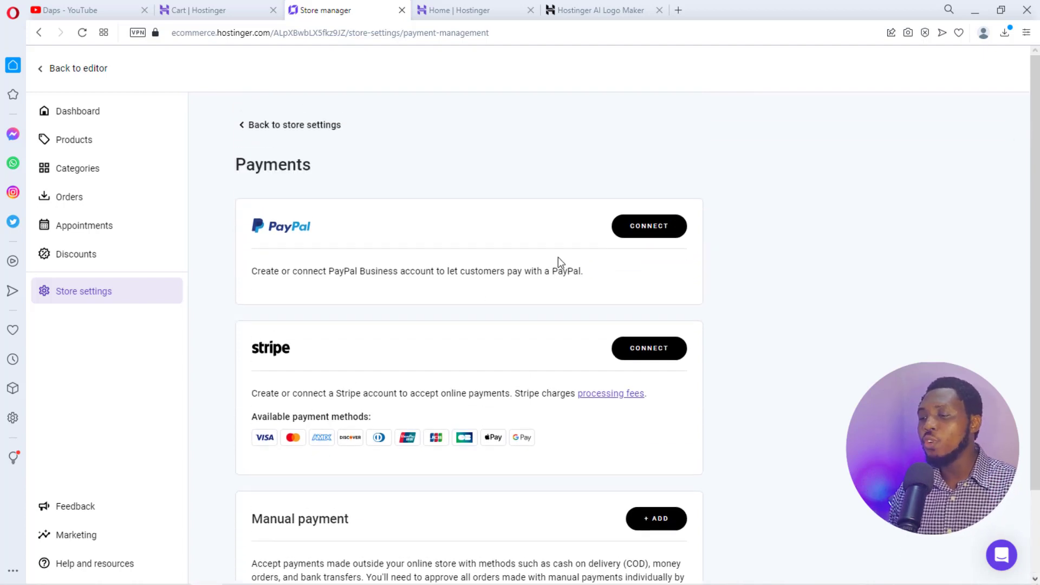
Start connecting PayPal as a payment method and complete the security challenge by selecting all squares with motorcycles
{"action": "left_click", "coordinate": [648, 230]}
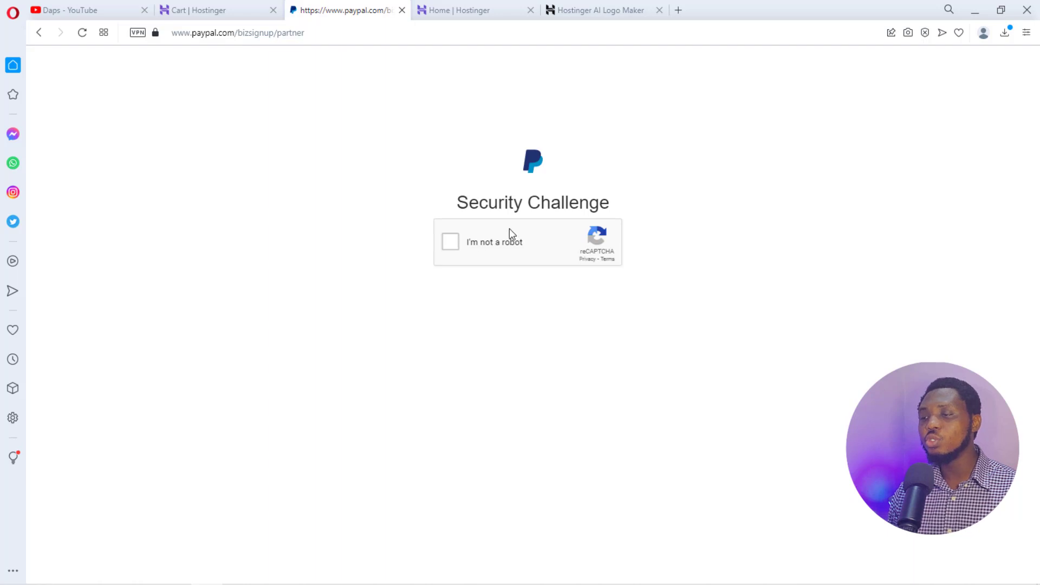
{"action": "left_click", "coordinate": [451, 243]}
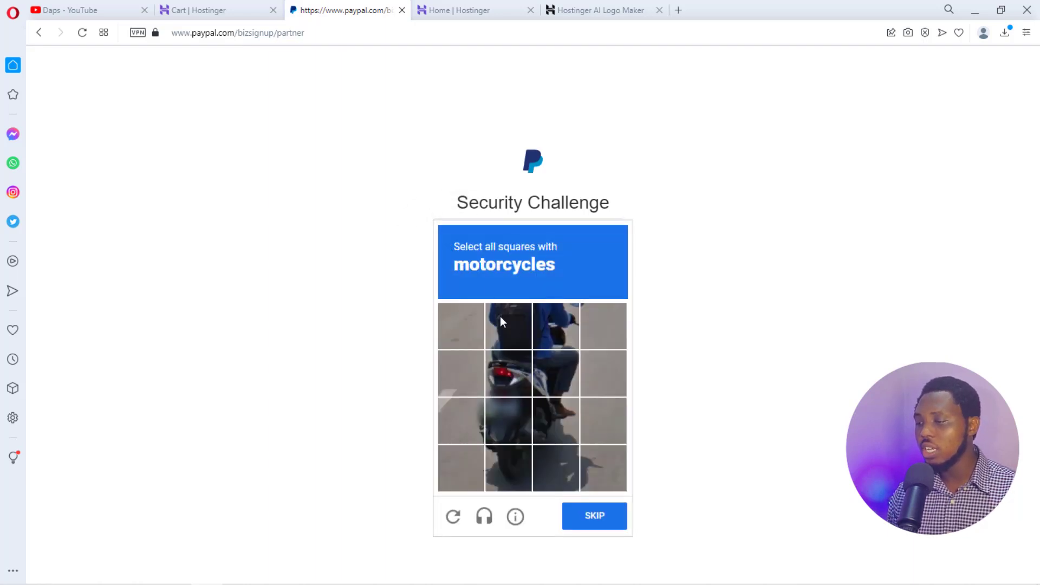
{"action": "left_click", "coordinate": [508, 325]}
{"action": "left_click", "coordinate": [555, 325]}
{"action": "left_click", "coordinate": [558, 368]}
{"action": "left_click", "coordinate": [482, 375]}
{"action": "left_click", "coordinate": [517, 413]}
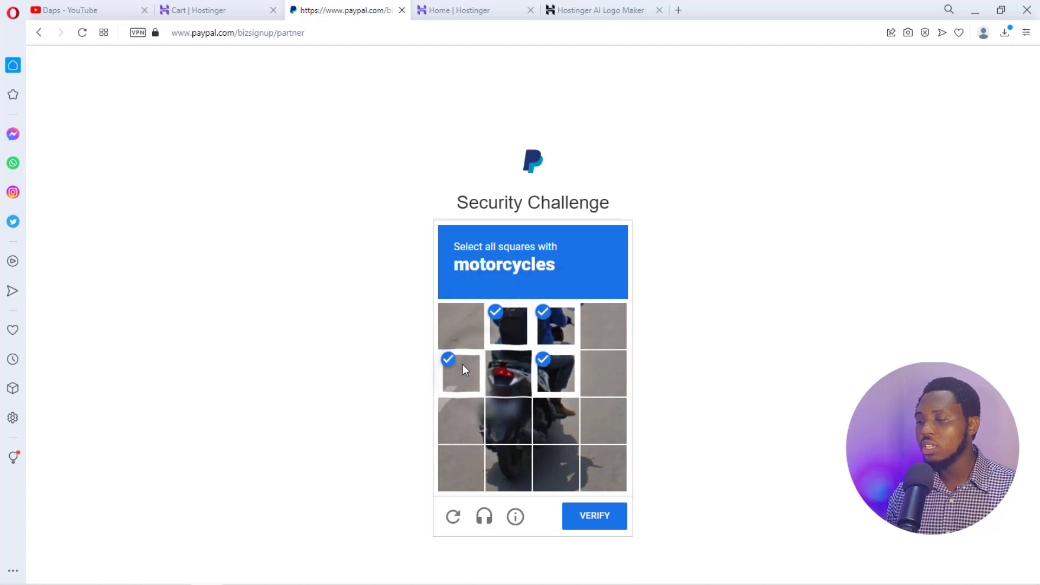
{"action": "left_click", "coordinate": [462, 363]}
{"action": "left_click", "coordinate": [501, 365]}
{"action": "left_click", "coordinate": [543, 431]}
{"action": "left_click", "coordinate": [551, 465]}
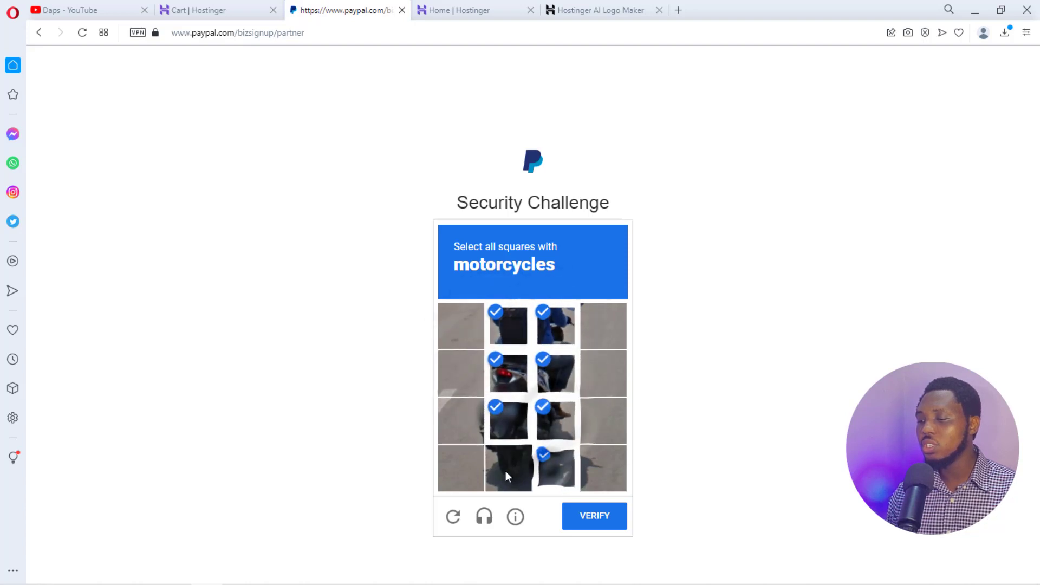
{"action": "left_click", "coordinate": [505, 470]}
{"action": "left_click", "coordinate": [575, 524]}
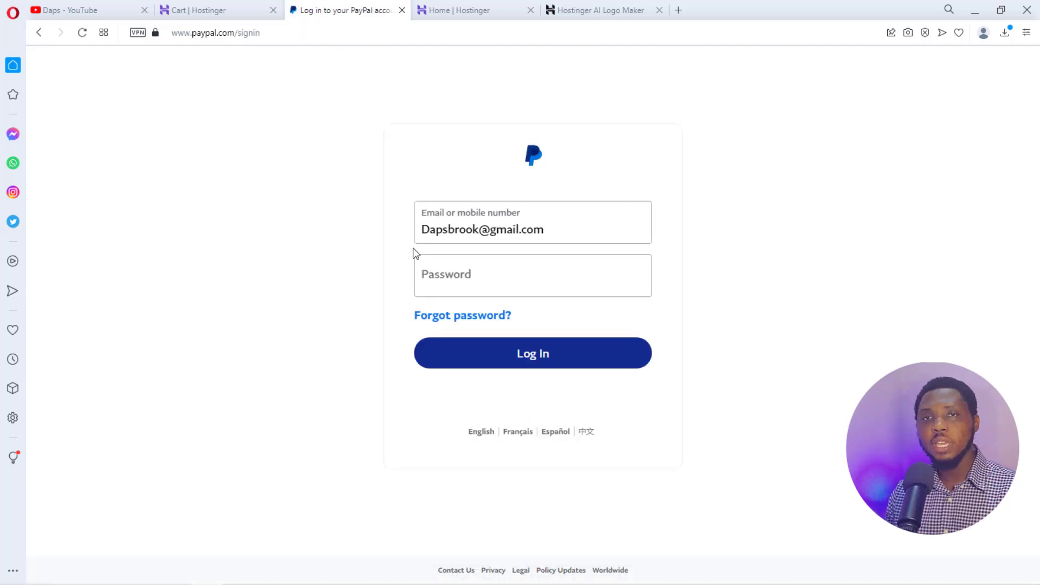
Log in to PayPal by entering the account password, and return to Hostinger once the integration is done
{"action": "left_click", "coordinate": [438, 272]}
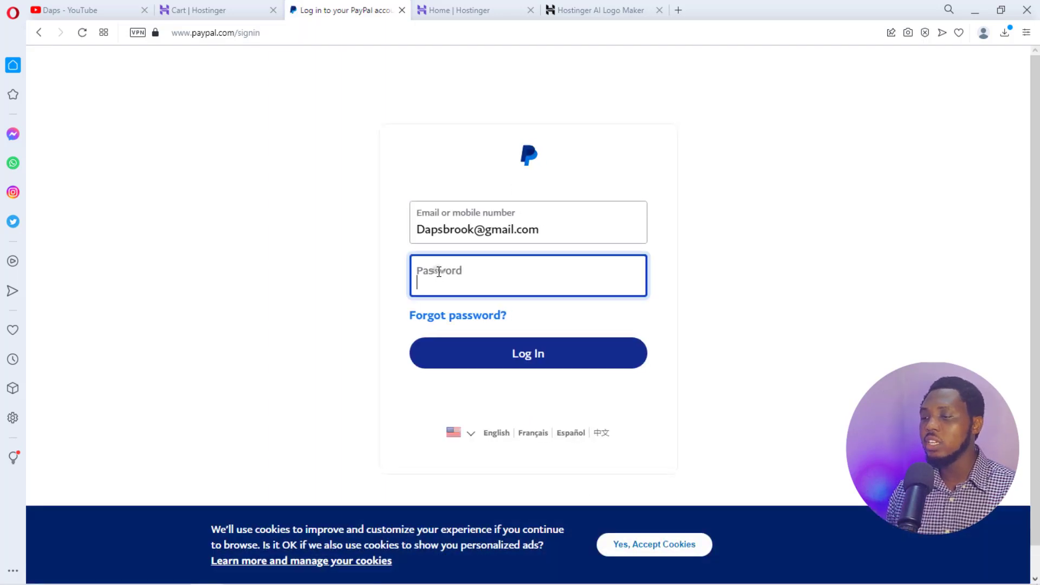
{"action": "type", "text": "•"}
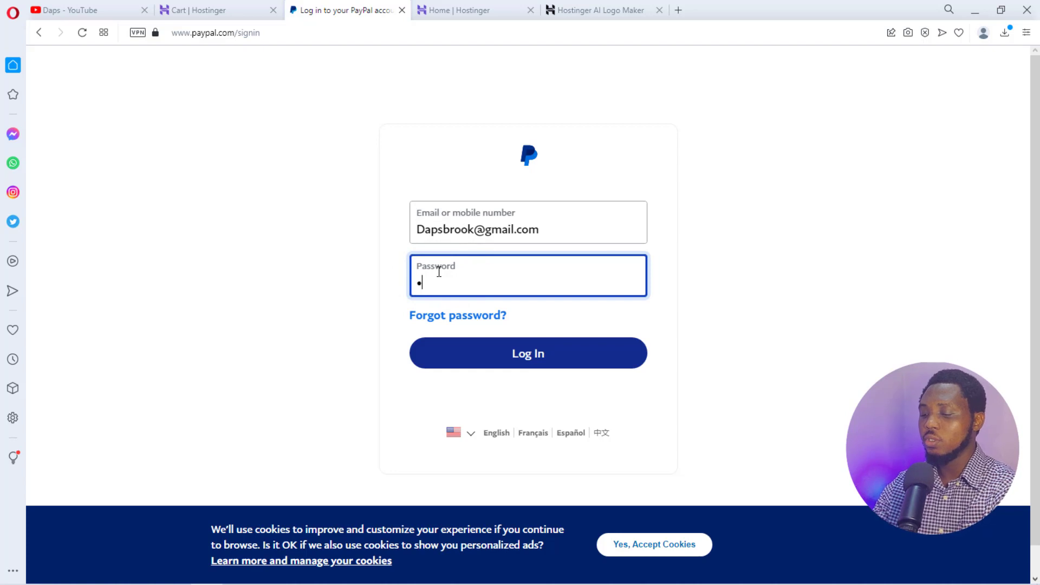
{"action": "type", "text": "•••••••"}
{"action": "left_click", "coordinate": [526, 338]}
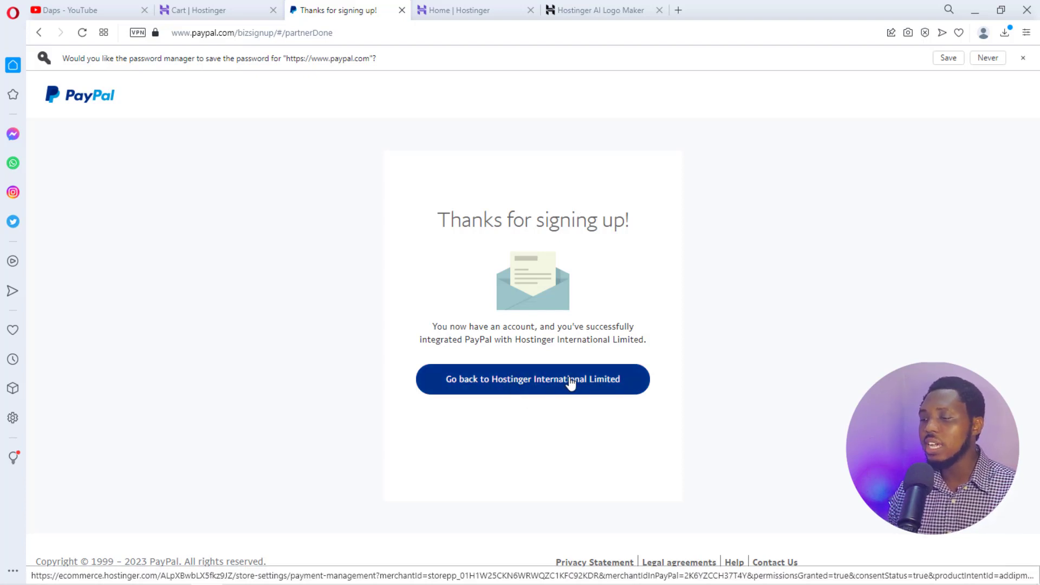
{"action": "left_click", "coordinate": [551, 379]}
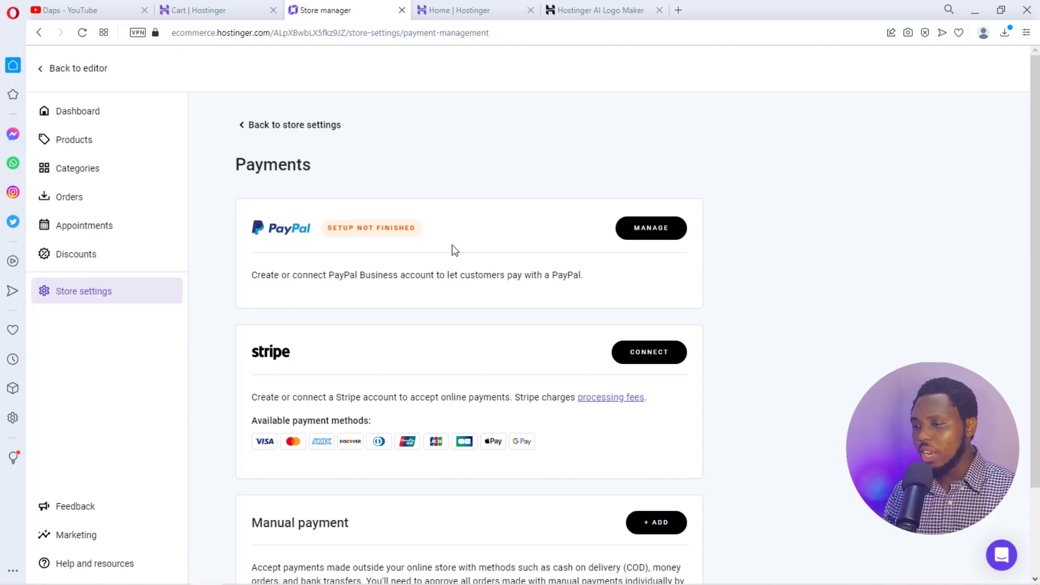
Look at the PayPal management page in the payment settings and go back to the store settings
{"action": "left_click", "coordinate": [654, 230]}
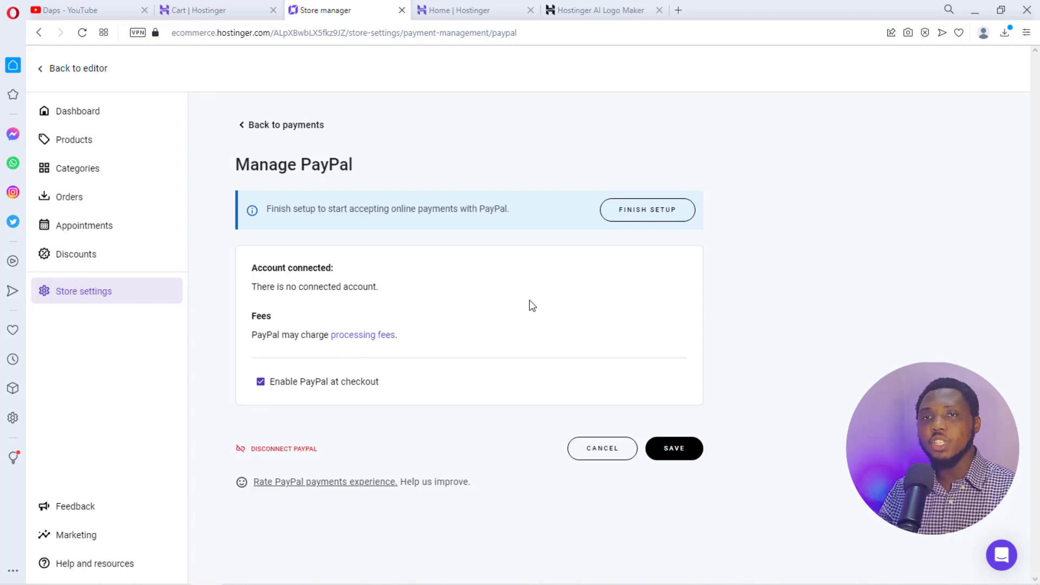
{"action": "left_click", "coordinate": [275, 125]}
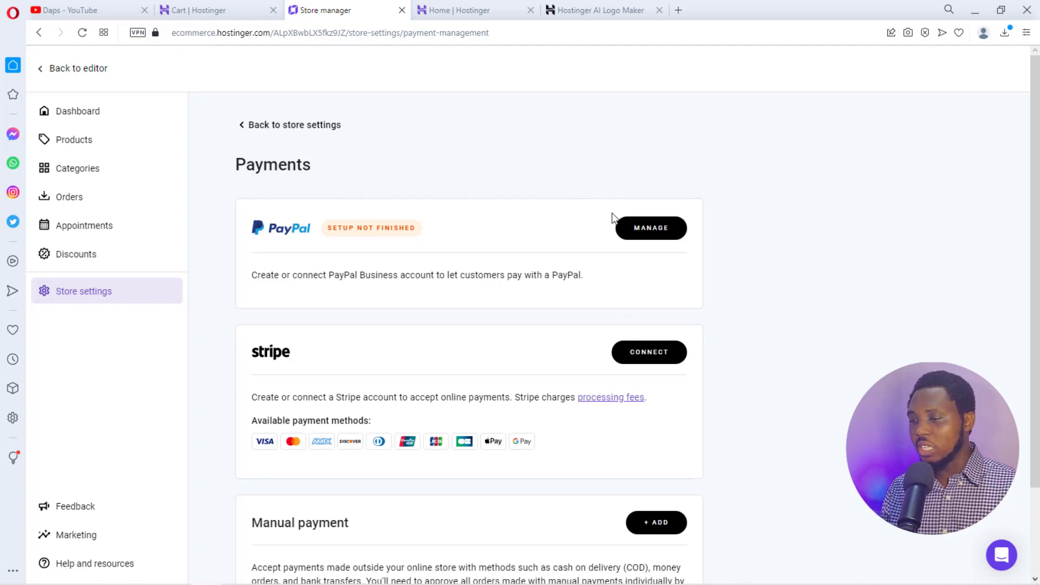
{"action": "left_click", "coordinate": [251, 130]}
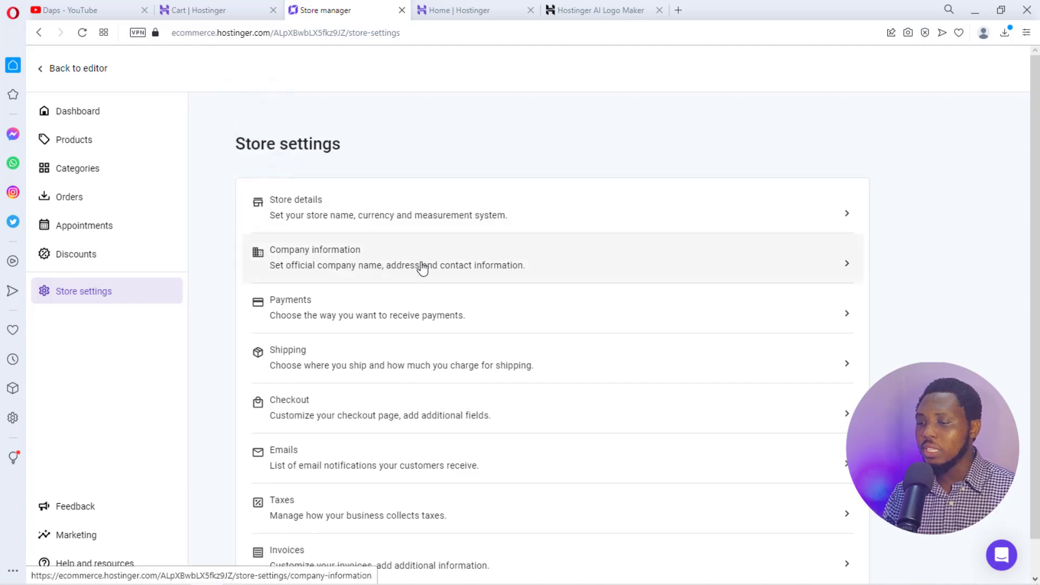
Open the Regular shipping zone in the shipping settings and look through its countries and shipping options
{"action": "scroll", "coordinate": [421, 276], "scroll_direction": "down", "scroll_amount": 1}
{"action": "left_click", "coordinate": [443, 340]}
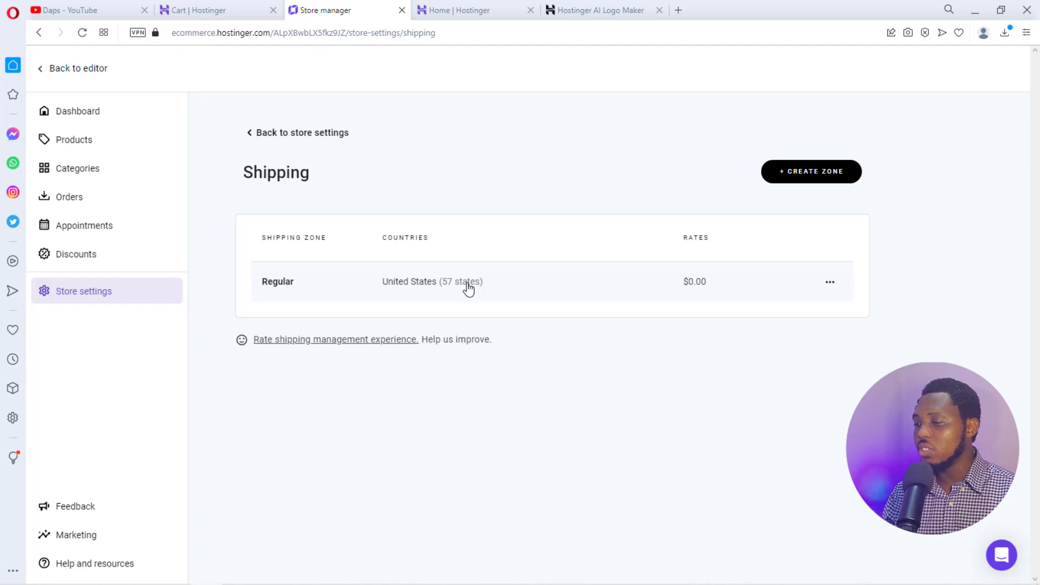
{"action": "left_click", "coordinate": [695, 287]}
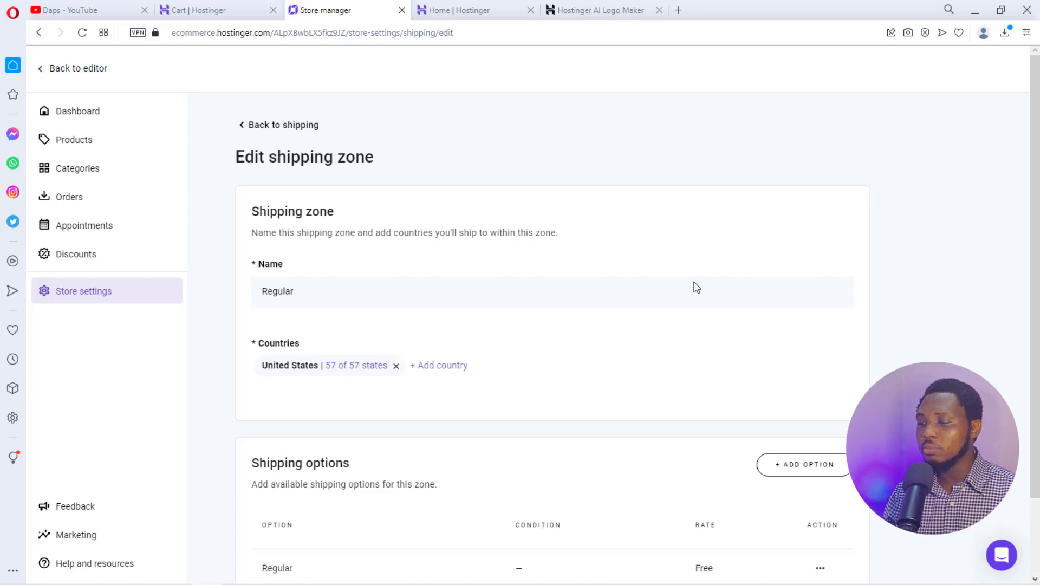
{"action": "scroll", "coordinate": [696, 287], "scroll_direction": "down", "scroll_amount": 2}
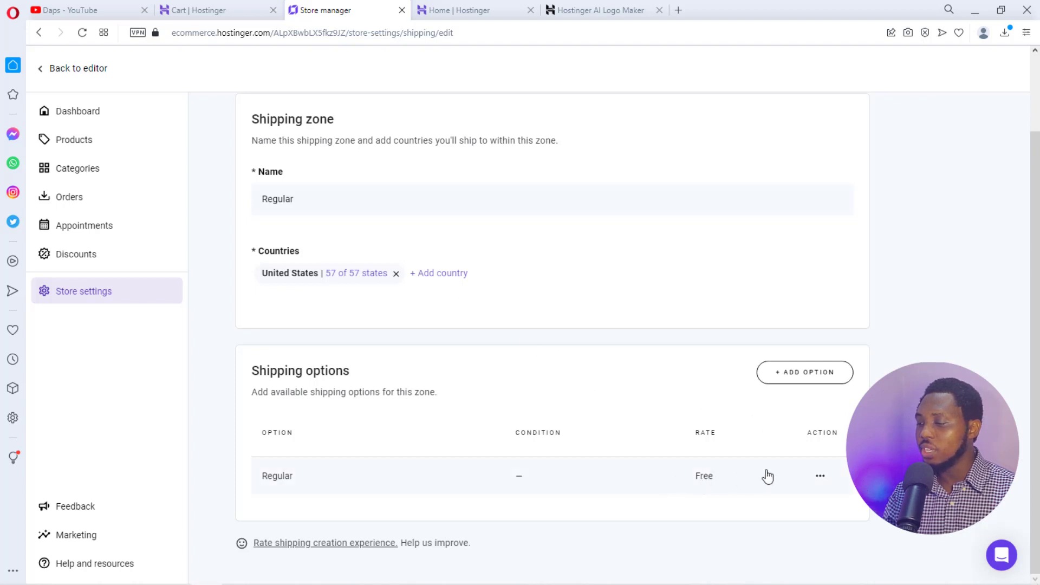
Try setting the Regular shipping option's rate to $20 and adding conditions, and discard the changes
{"action": "left_click", "coordinate": [820, 476]}
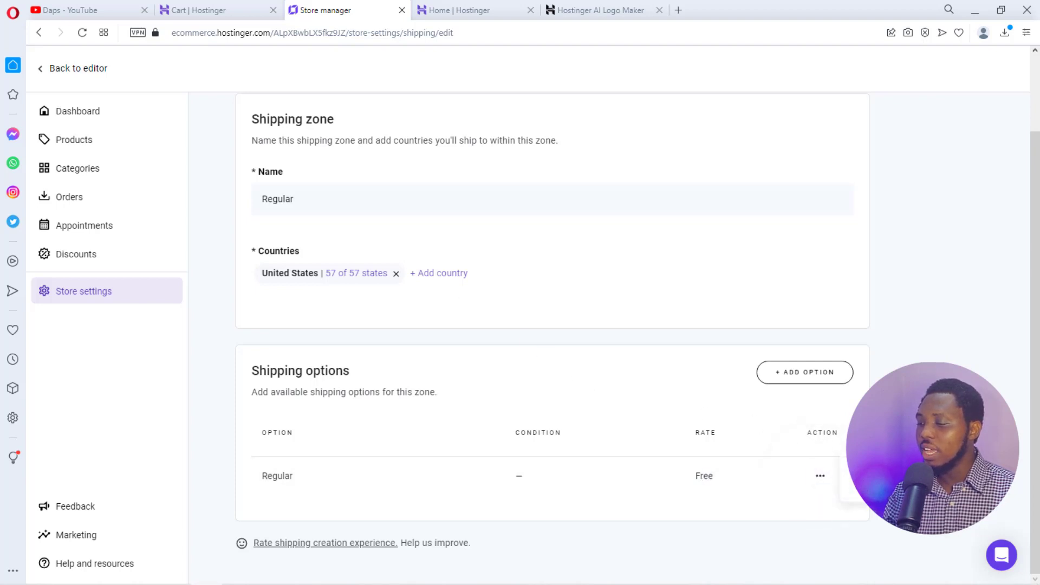
{"action": "left_click", "coordinate": [856, 476]}
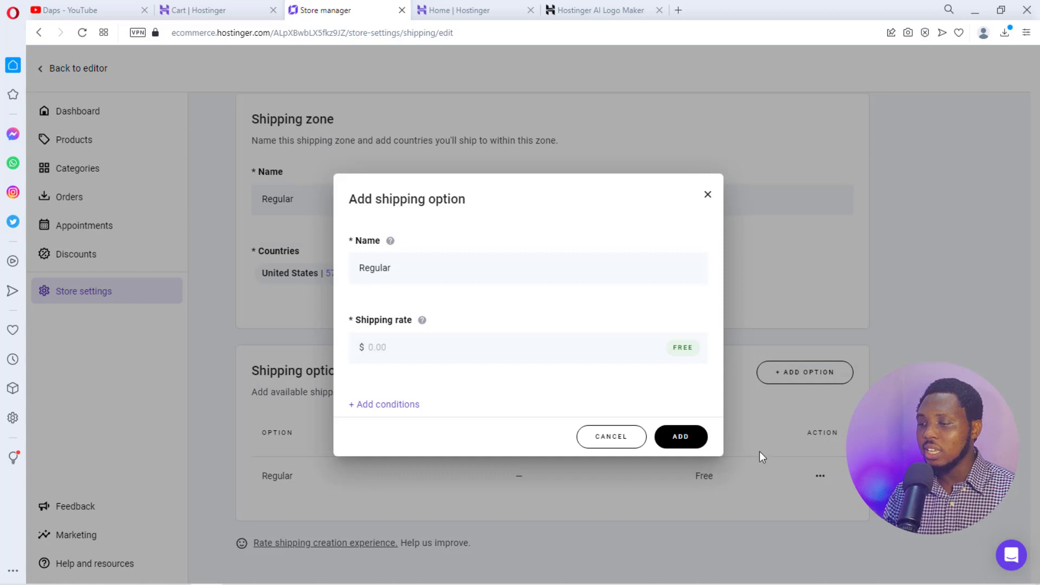
{"action": "left_click", "coordinate": [378, 345]}
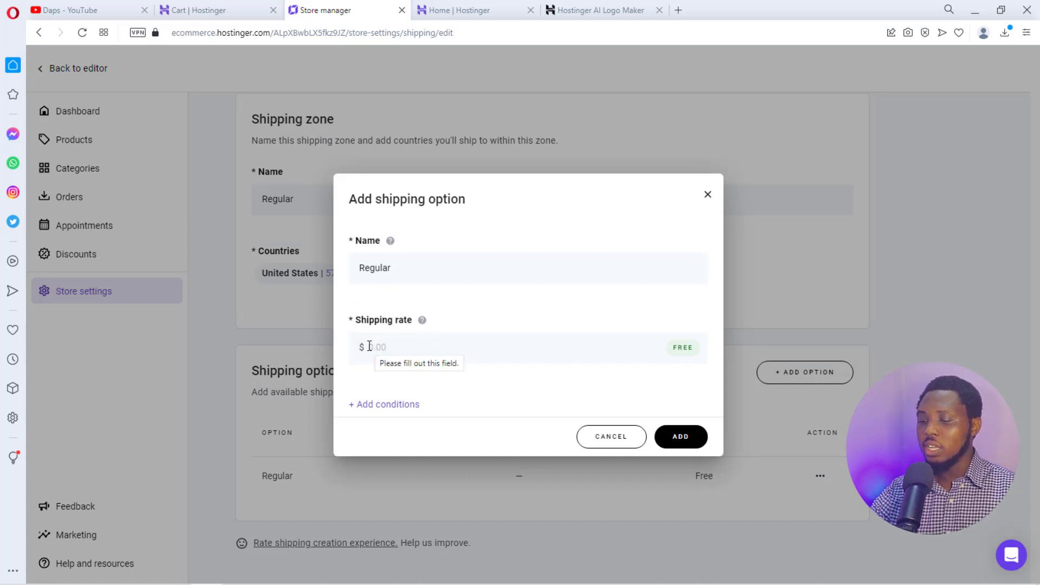
{"action": "type", "text": "20"}
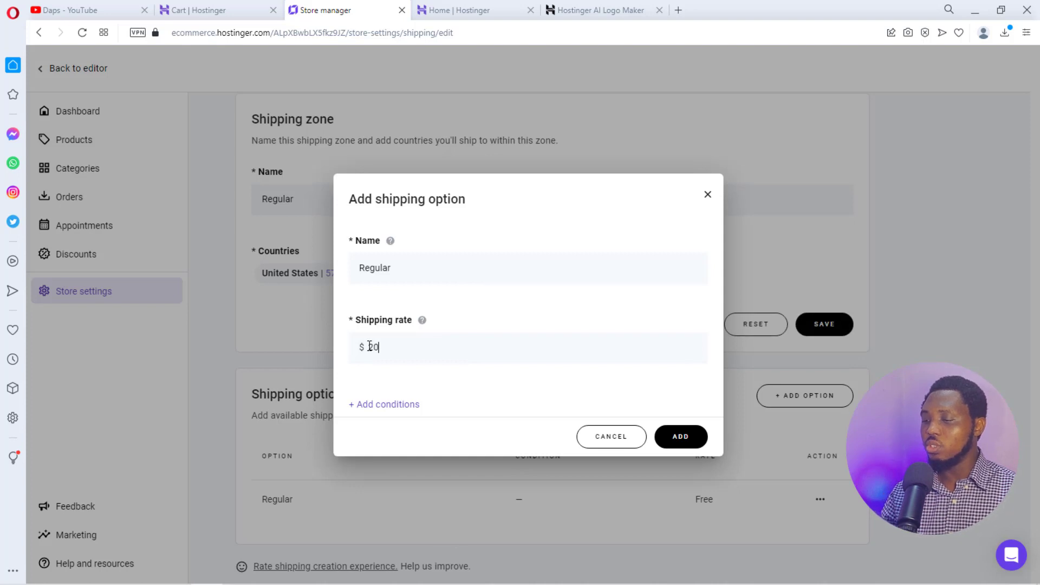
{"action": "left_click", "coordinate": [385, 406]}
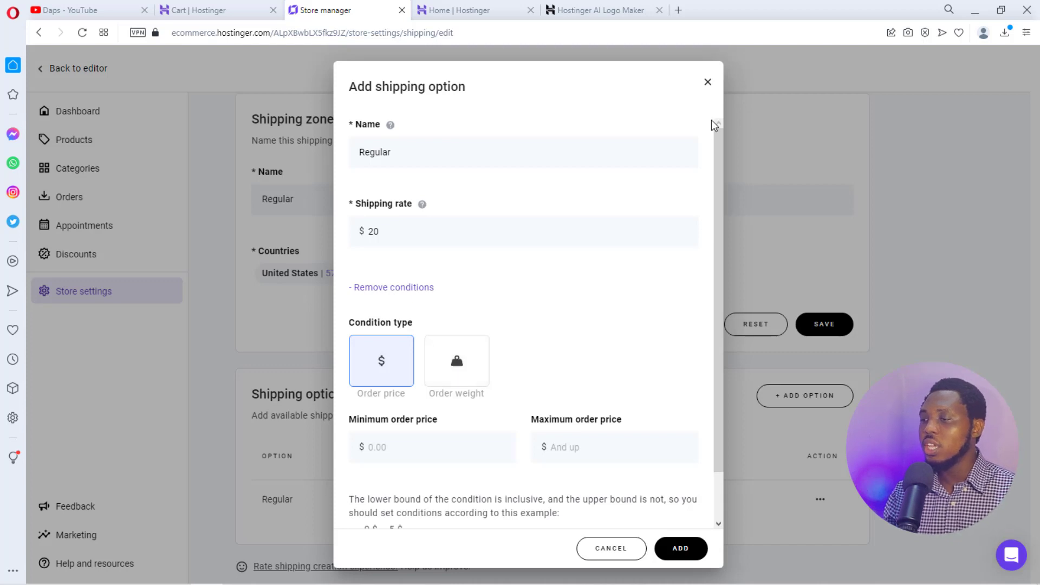
{"action": "left_click", "coordinate": [708, 82]}
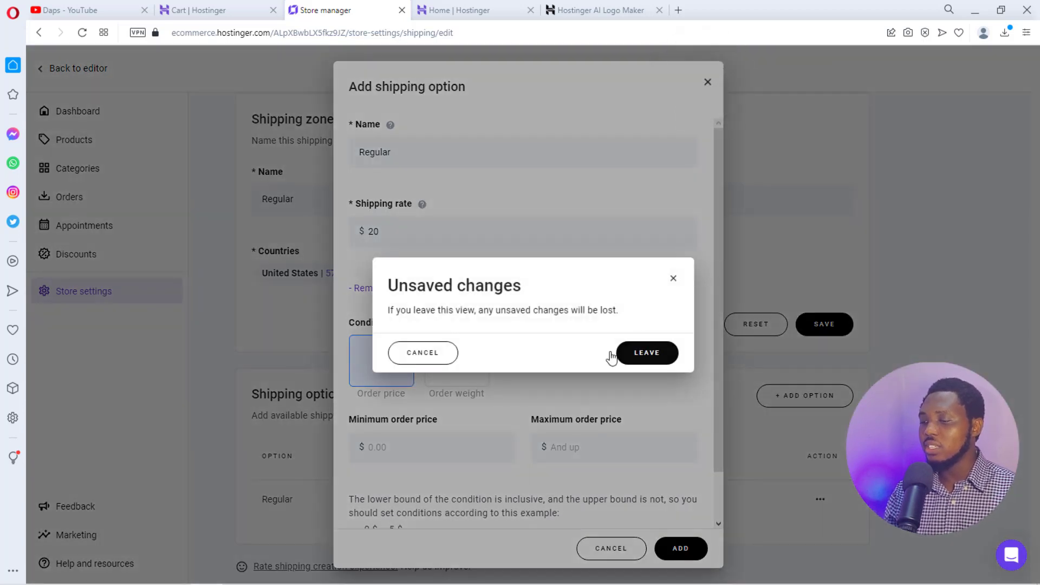
{"action": "left_click", "coordinate": [650, 353]}
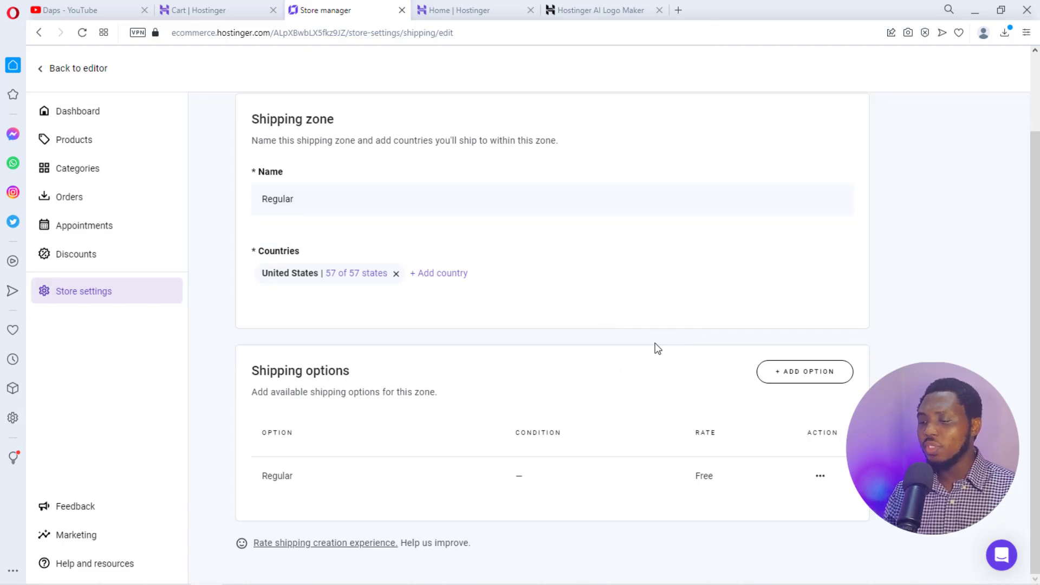
Review the Regular shipping zone's details once more and return to the store settings
{"action": "scroll", "coordinate": [657, 349], "scroll_direction": "up", "scroll_amount": 2}
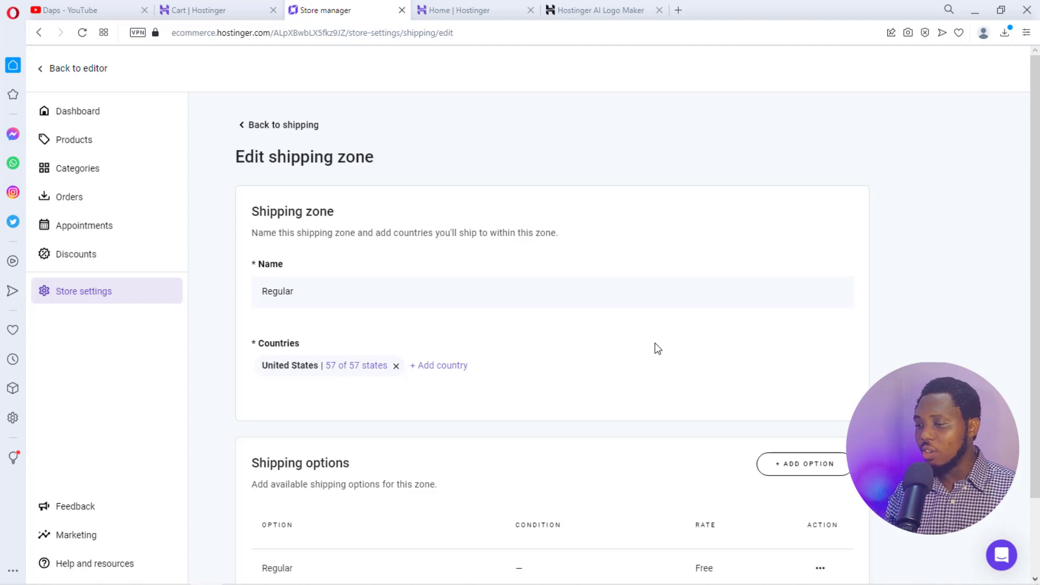
{"action": "scroll", "coordinate": [657, 349], "scroll_direction": "down", "scroll_amount": 2}
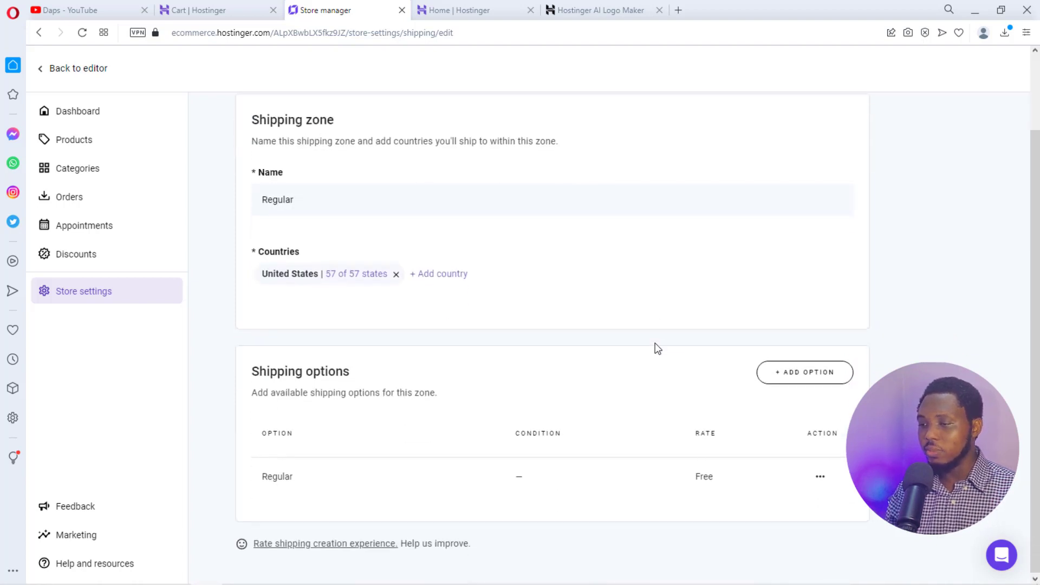
{"action": "scroll", "coordinate": [655, 348], "scroll_direction": "up", "scroll_amount": 2}
{"action": "left_click", "coordinate": [263, 129]}
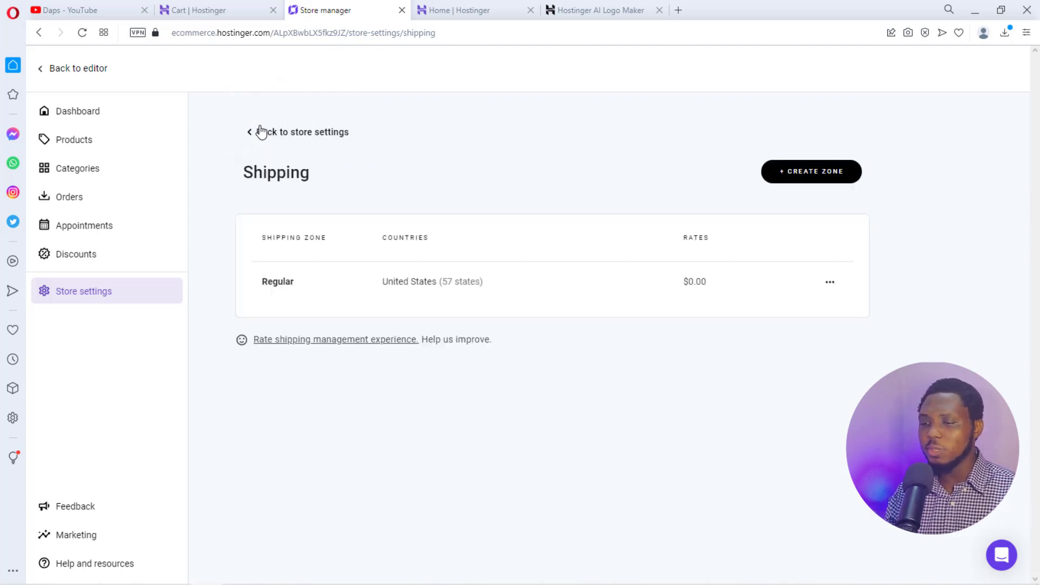
{"action": "left_click", "coordinate": [261, 131]}
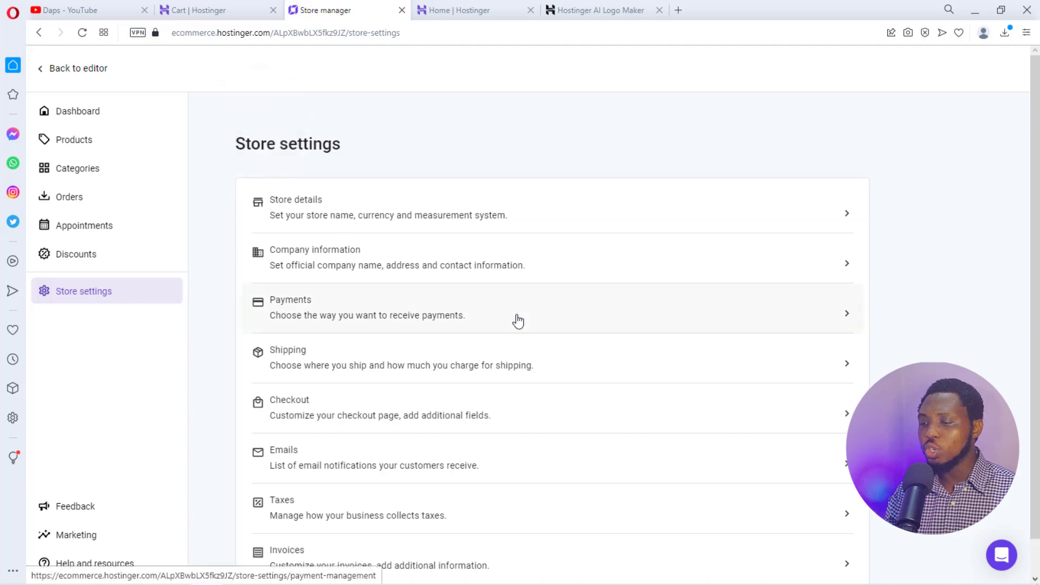
Open the checkout settings and enable the Terms & Conditions and Privacy policy checkout policies
{"action": "scroll", "coordinate": [519, 325], "scroll_direction": "down", "scroll_amount": 1}
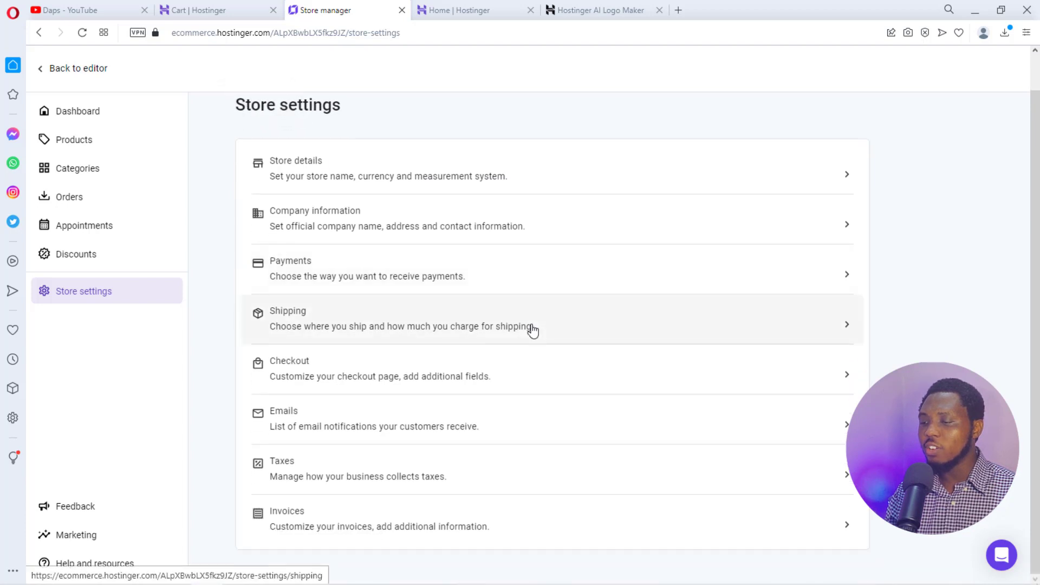
{"action": "left_click", "coordinate": [556, 376]}
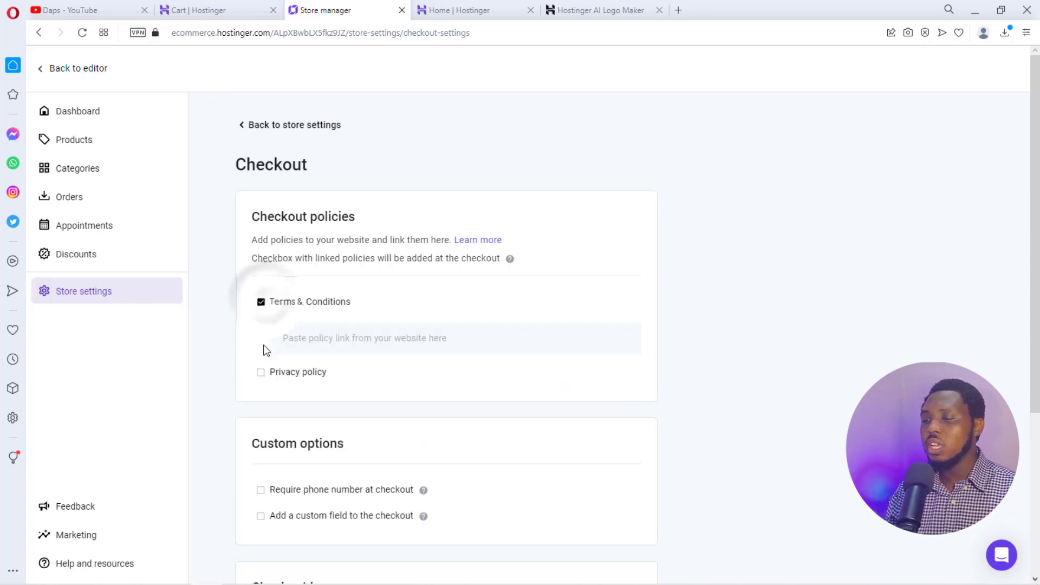
{"action": "left_click", "coordinate": [260, 373]}
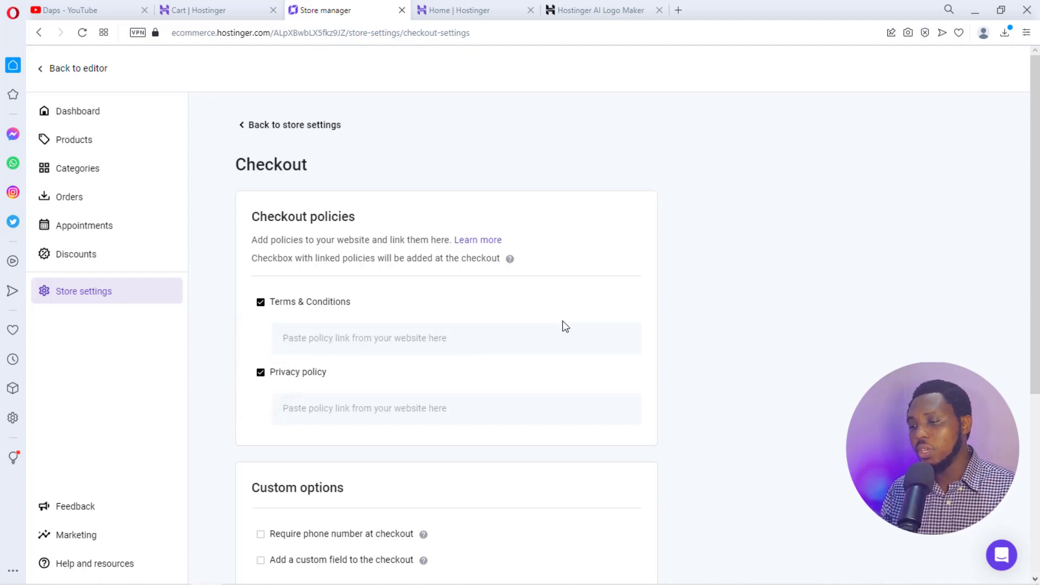
Look through the checkout's custom options and language choices, and return to the store settings without saving
{"action": "scroll", "coordinate": [448, 348], "scroll_direction": "down", "scroll_amount": 3}
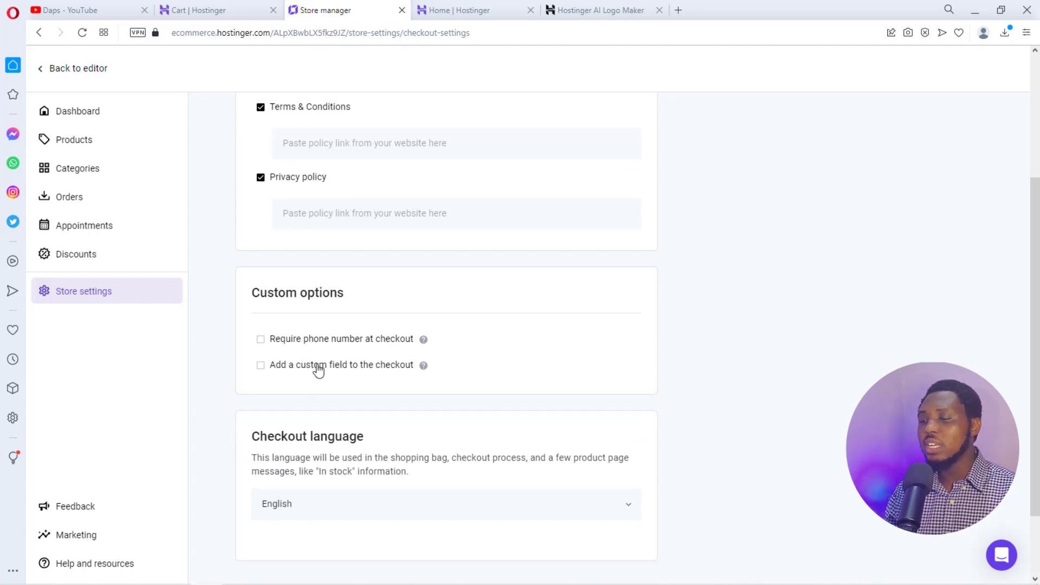
{"action": "scroll", "coordinate": [344, 376], "scroll_direction": "down", "scroll_amount": 2}
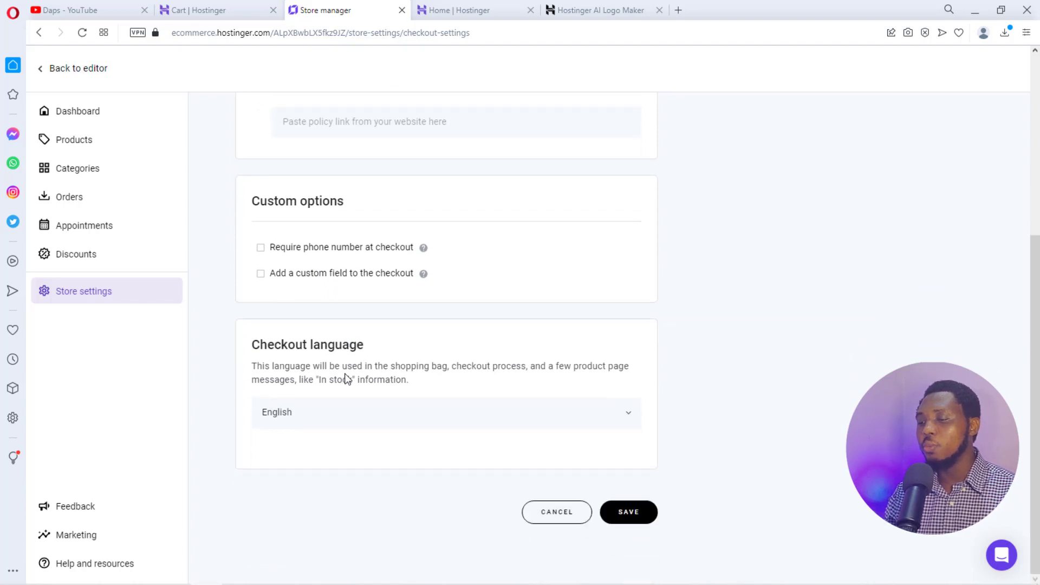
{"action": "left_click", "coordinate": [422, 413]}
{"action": "left_click", "coordinate": [408, 449]}
{"action": "scroll", "coordinate": [432, 418], "scroll_direction": "up", "scroll_amount": 5}
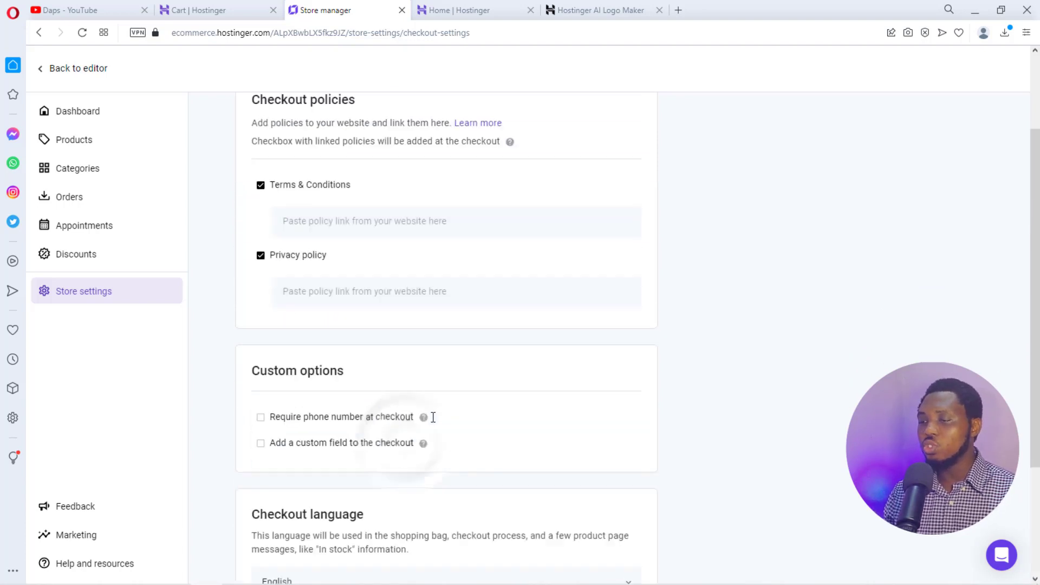
{"action": "left_click", "coordinate": [257, 126]}
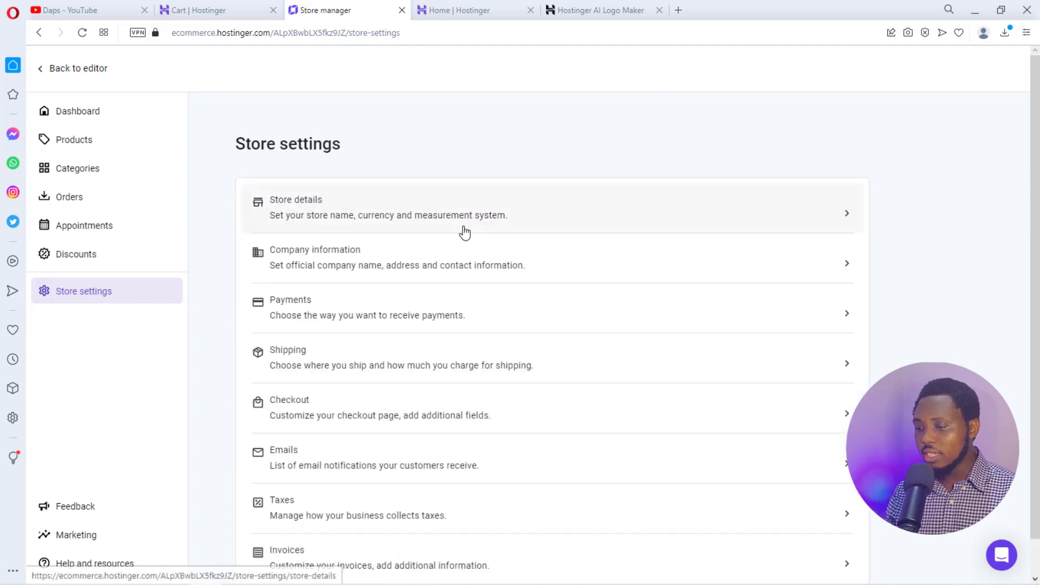
Look through the store's customer email notifications, from order confirmation to invoices, and return to the store settings
{"action": "scroll", "coordinate": [500, 247], "scroll_direction": "down", "scroll_amount": 1}
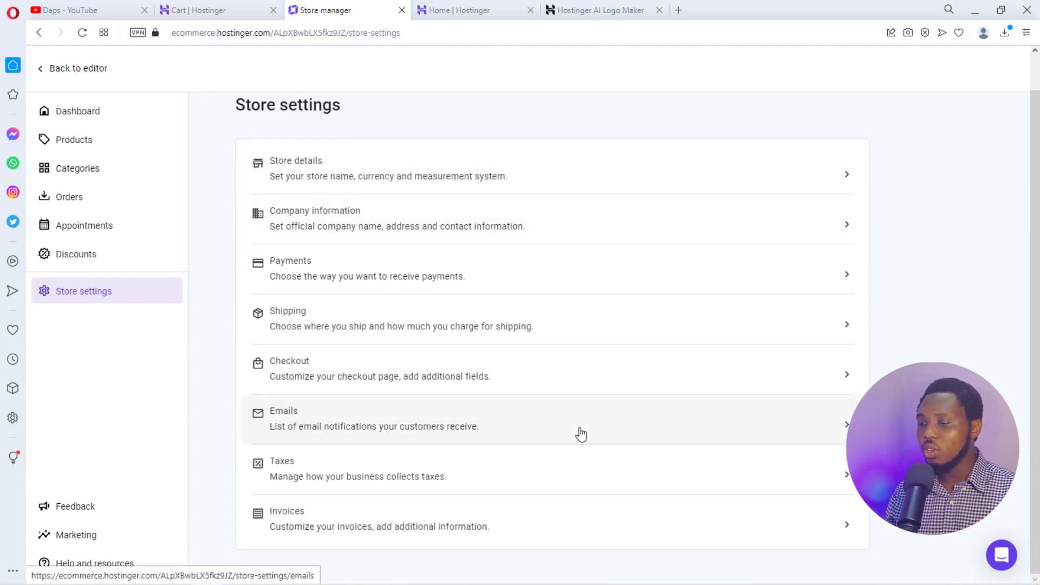
{"action": "left_click", "coordinate": [553, 421]}
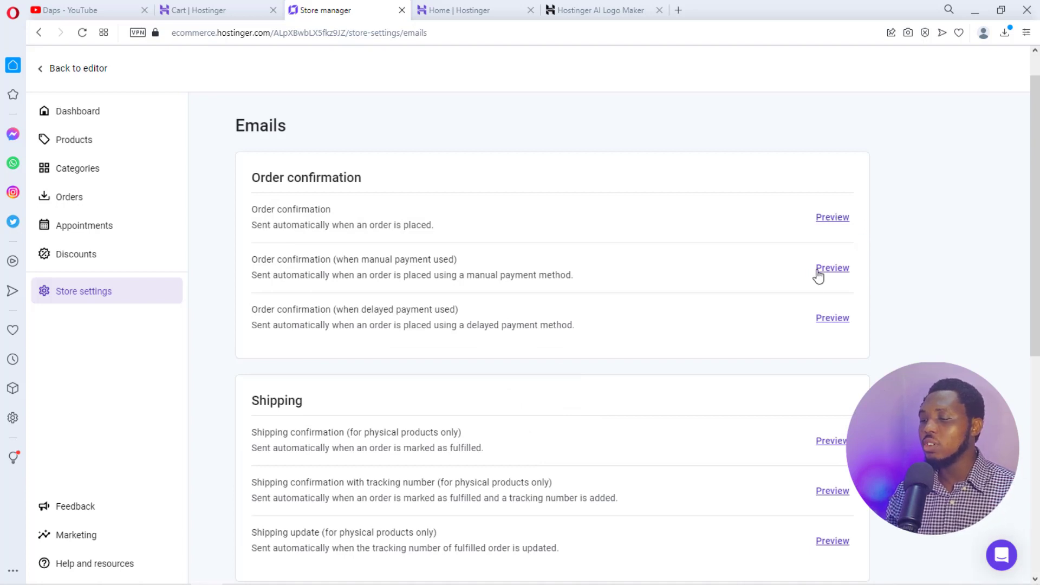
{"action": "scroll", "coordinate": [810, 341], "scroll_direction": "down", "scroll_amount": 7}
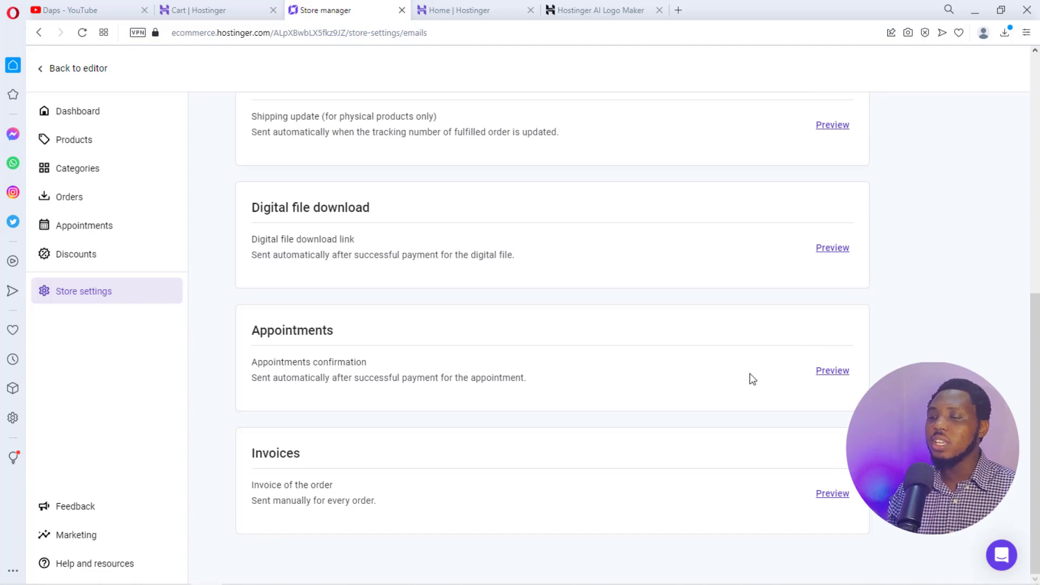
{"action": "scroll", "coordinate": [473, 375], "scroll_direction": "up", "scroll_amount": 8}
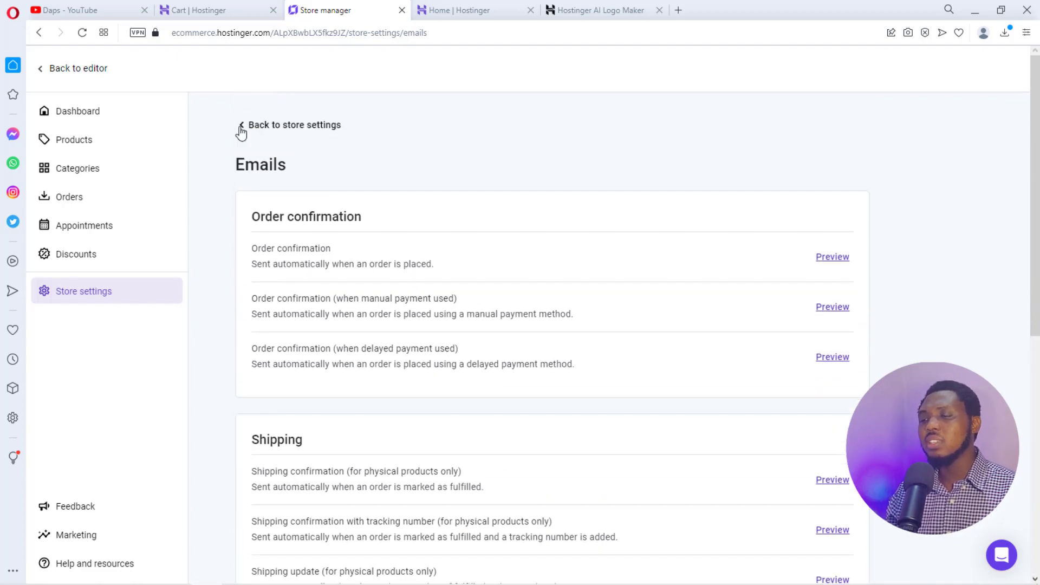
{"action": "left_click", "coordinate": [249, 128]}
Open the invoice settings and look through the invoice preview, company details and additional information
{"action": "scroll", "coordinate": [316, 245], "scroll_direction": "down", "scroll_amount": 1}
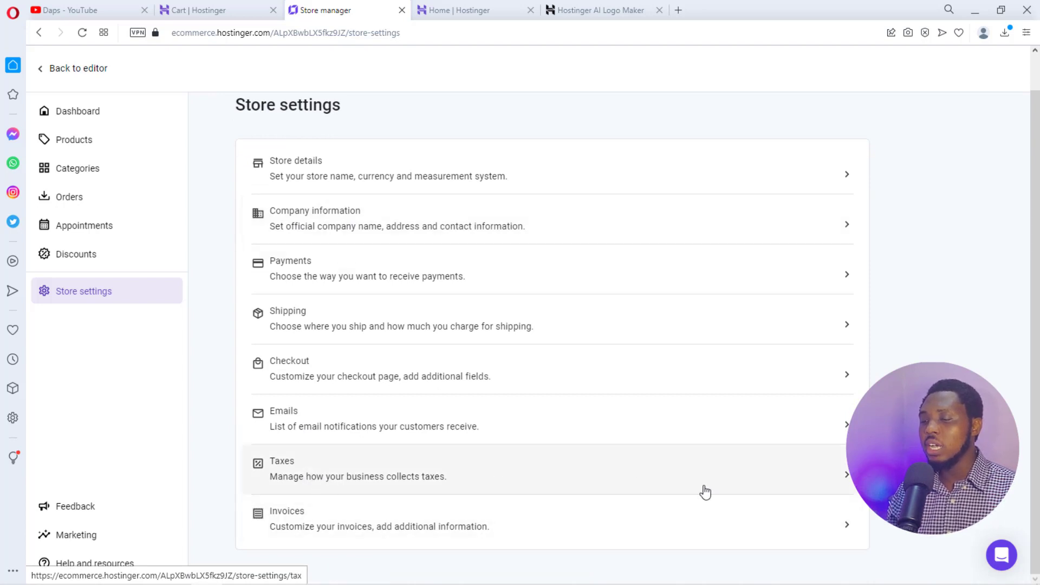
{"action": "left_click", "coordinate": [561, 522]}
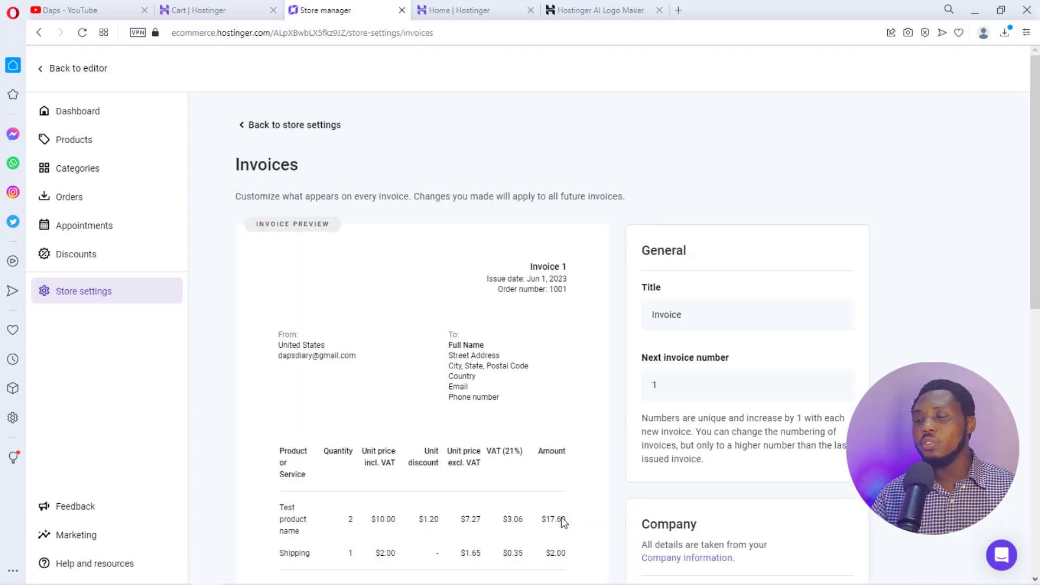
{"action": "scroll", "coordinate": [561, 516], "scroll_direction": "down", "scroll_amount": 3}
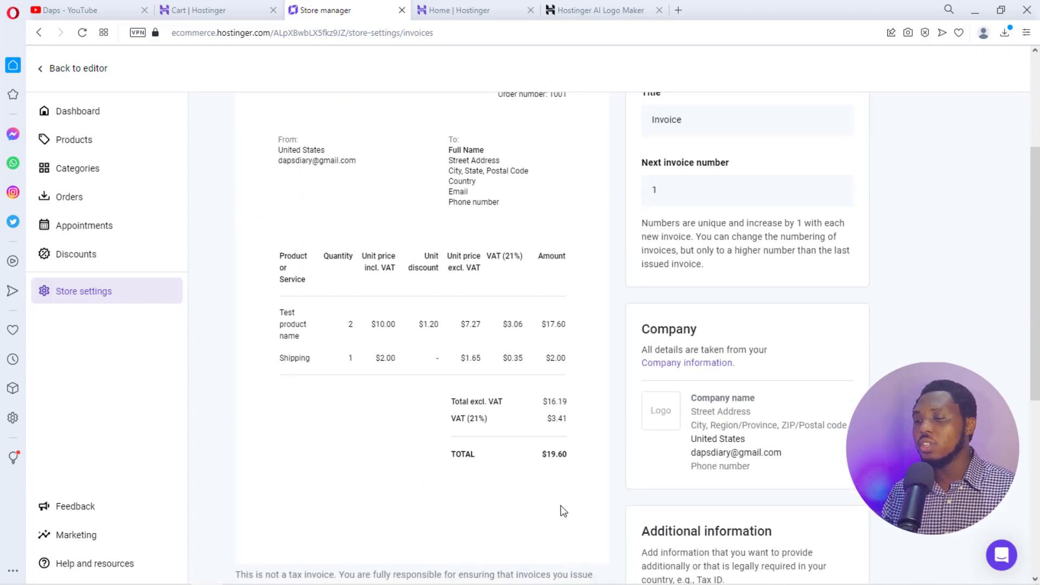
Look through the rest of the invoice settings, down to the logo, email and phone number display options
{"action": "scroll", "coordinate": [563, 510], "scroll_direction": "down", "scroll_amount": 2}
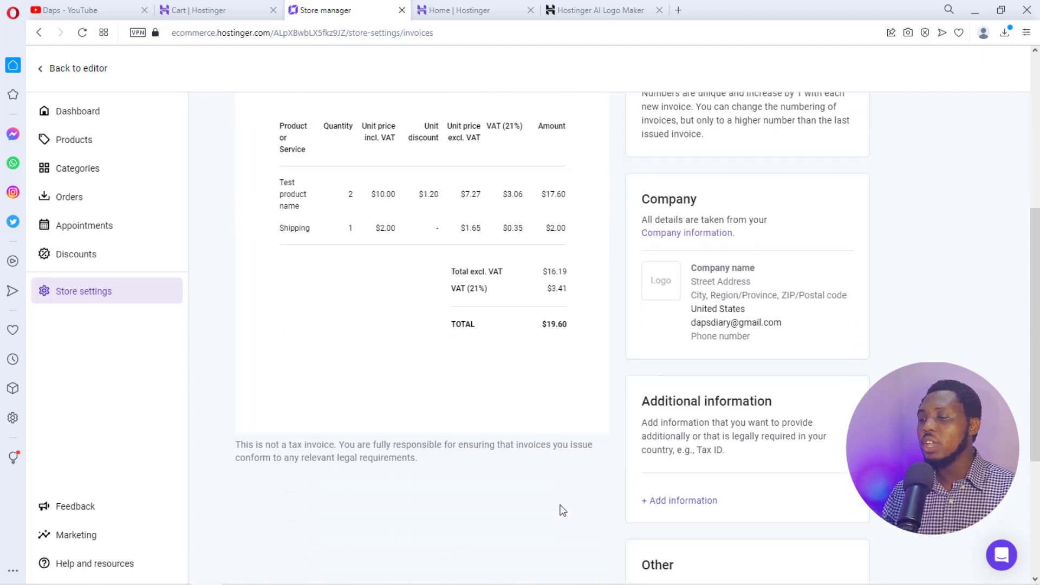
{"action": "scroll", "coordinate": [788, 379], "scroll_direction": "down", "scroll_amount": 3}
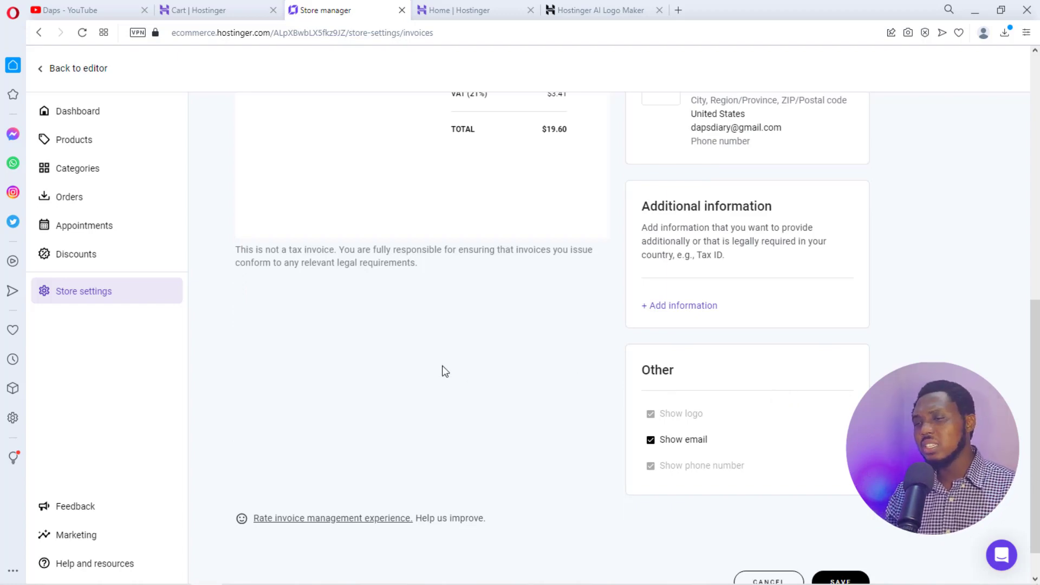
{"action": "scroll", "coordinate": [444, 370], "scroll_direction": "up", "scroll_amount": 8}
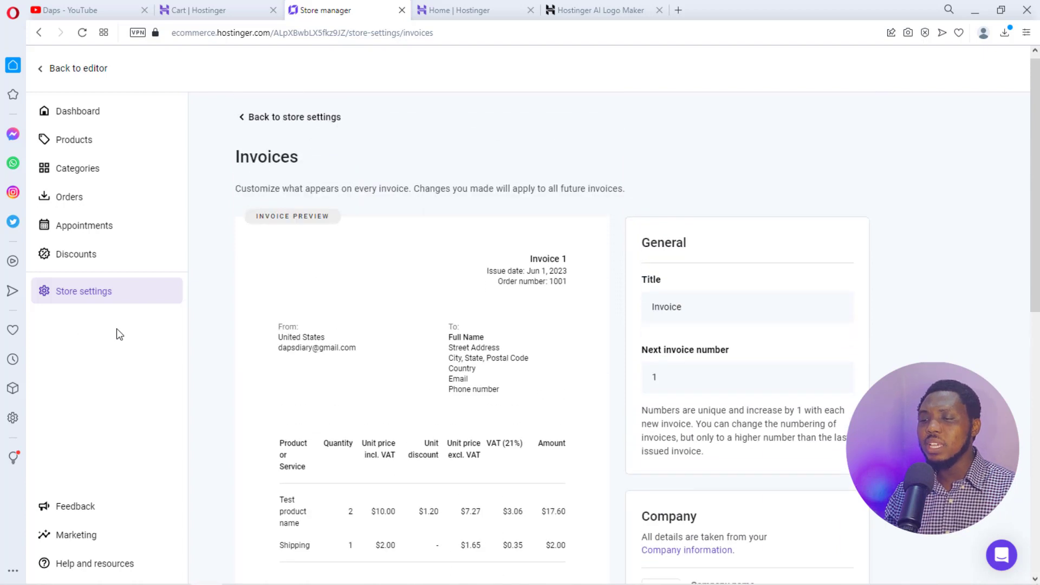
Open the company information from the store setup checklist and look through its name, logo, contact and address fields
{"action": "left_click", "coordinate": [90, 114]}
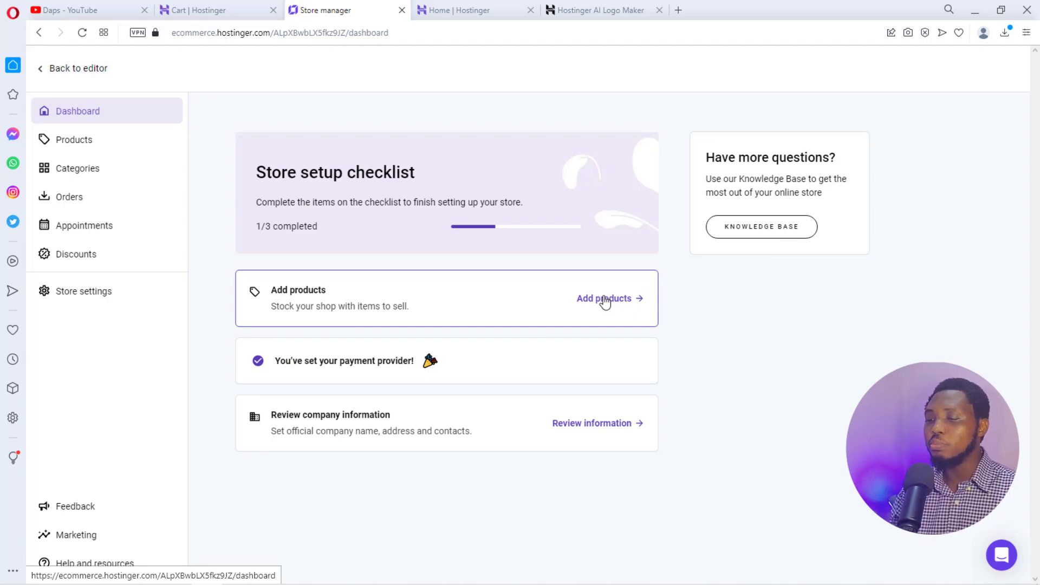
{"action": "left_click", "coordinate": [597, 424]}
{"action": "scroll", "coordinate": [596, 425], "scroll_direction": "down", "scroll_amount": 2}
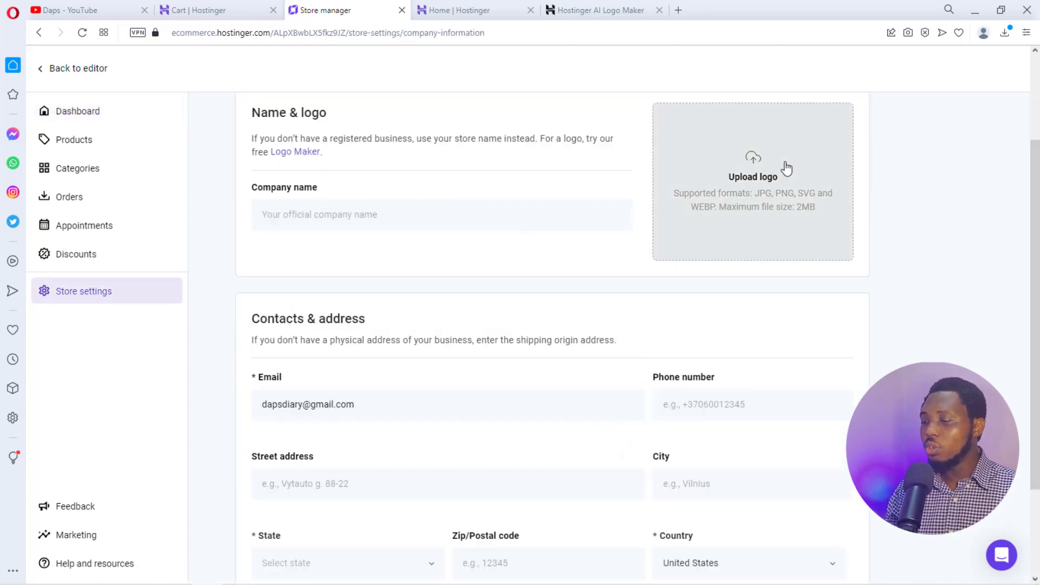
{"action": "scroll", "coordinate": [779, 179], "scroll_direction": "down", "scroll_amount": 2}
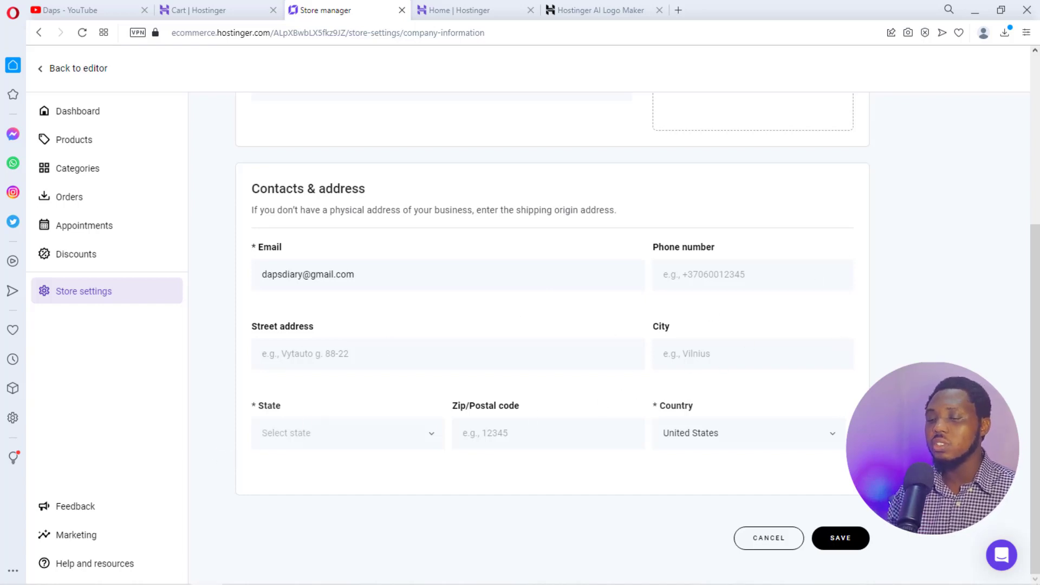
Try to save the company information, and return to the store settings, discarding the unsaved changes
{"action": "left_click", "coordinate": [840, 538]}
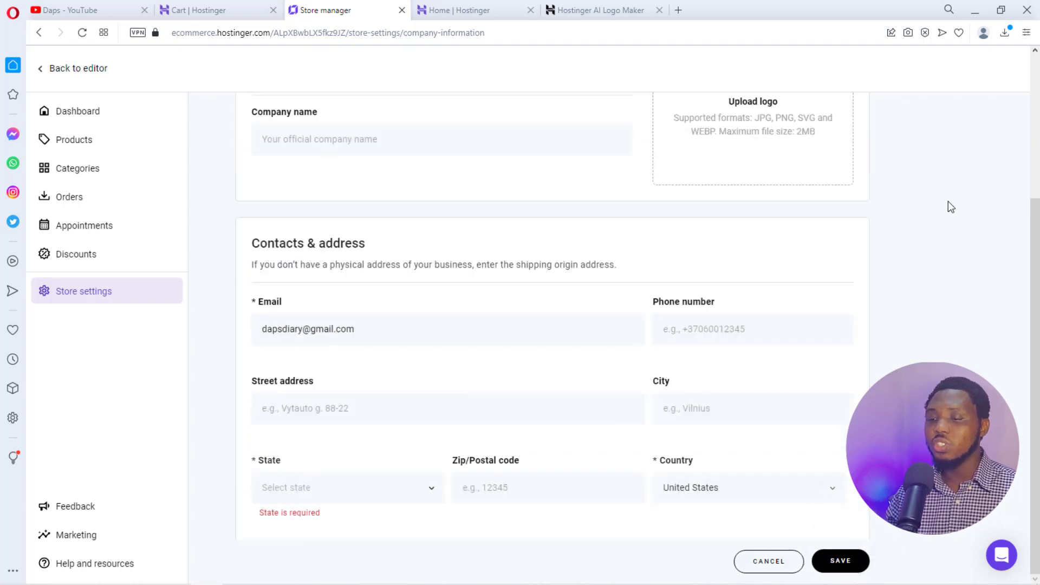
{"action": "left_click", "coordinate": [833, 561]}
{"action": "scroll", "coordinate": [666, 465], "scroll_direction": "up", "scroll_amount": 4}
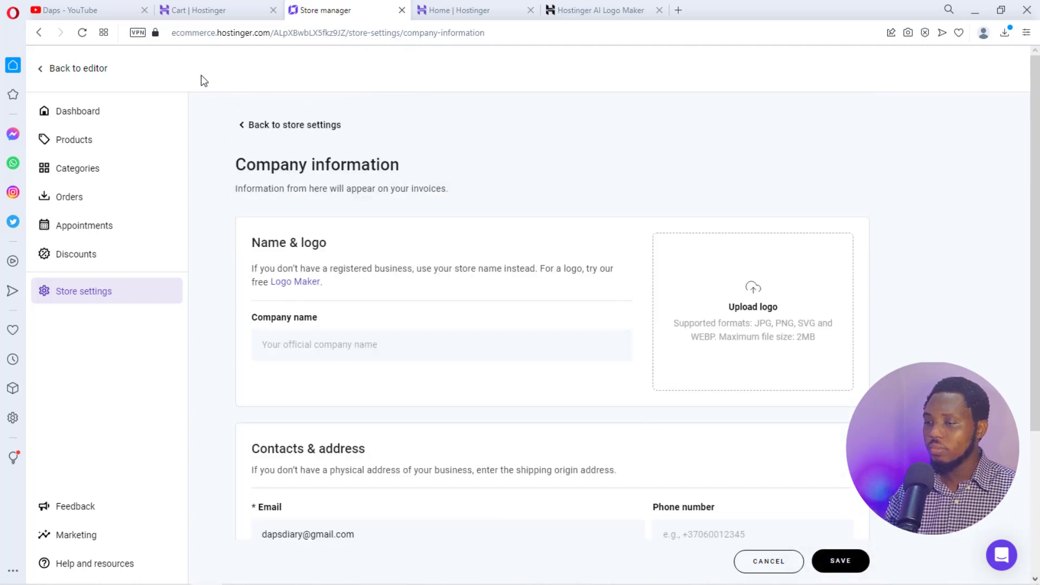
{"action": "left_click", "coordinate": [261, 128]}
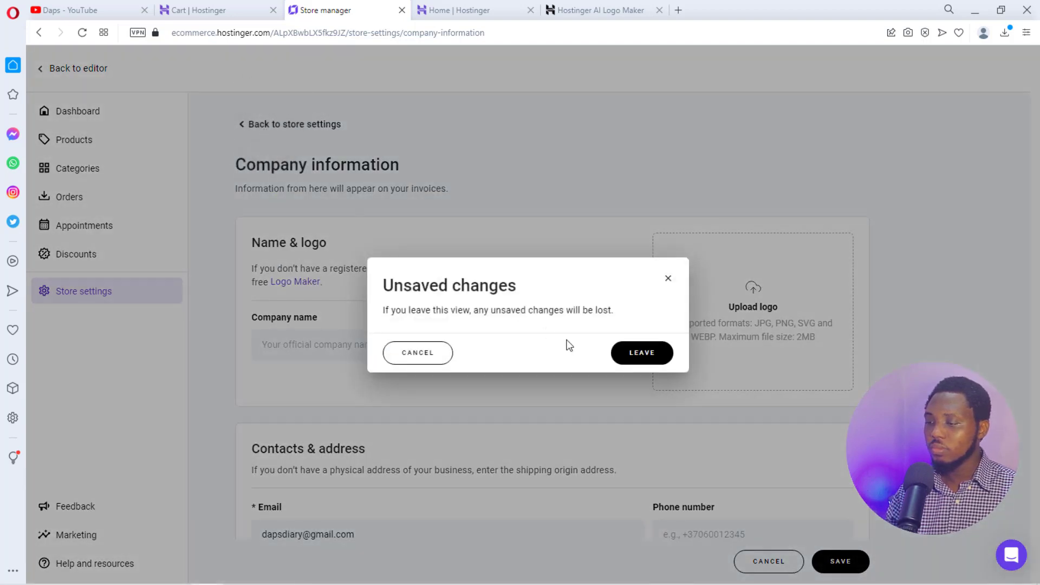
{"action": "left_click", "coordinate": [624, 354]}
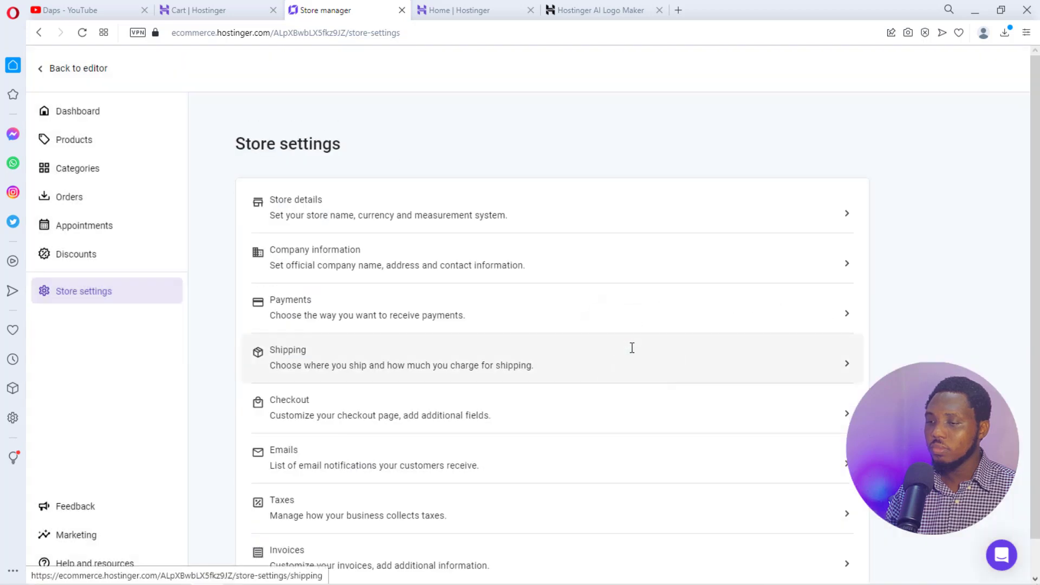
{"action": "scroll", "coordinate": [295, 261], "scroll_direction": "down", "scroll_amount": 1}
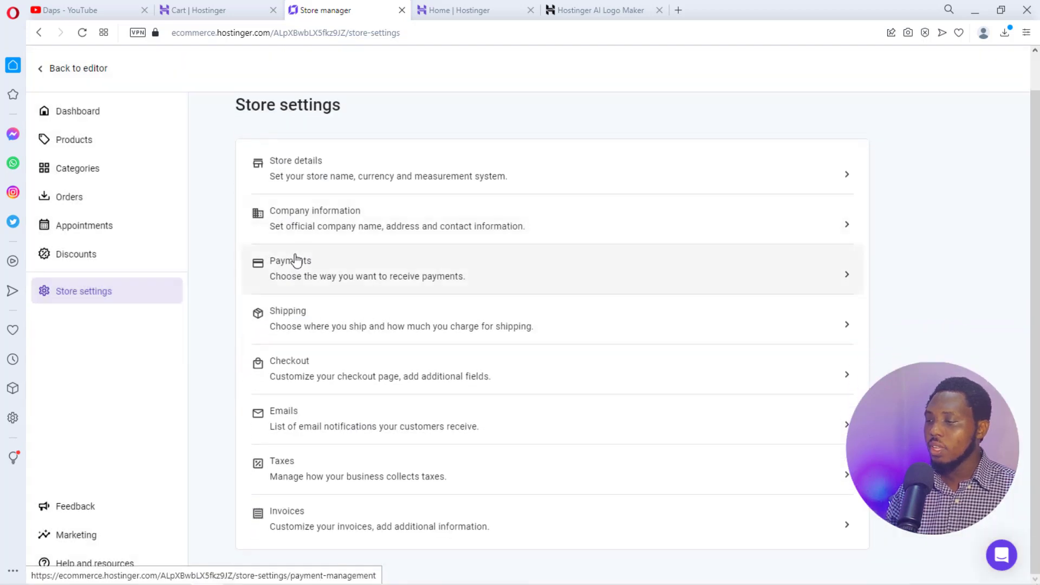
{"action": "scroll", "coordinate": [295, 260], "scroll_direction": "up", "scroll_amount": 1}
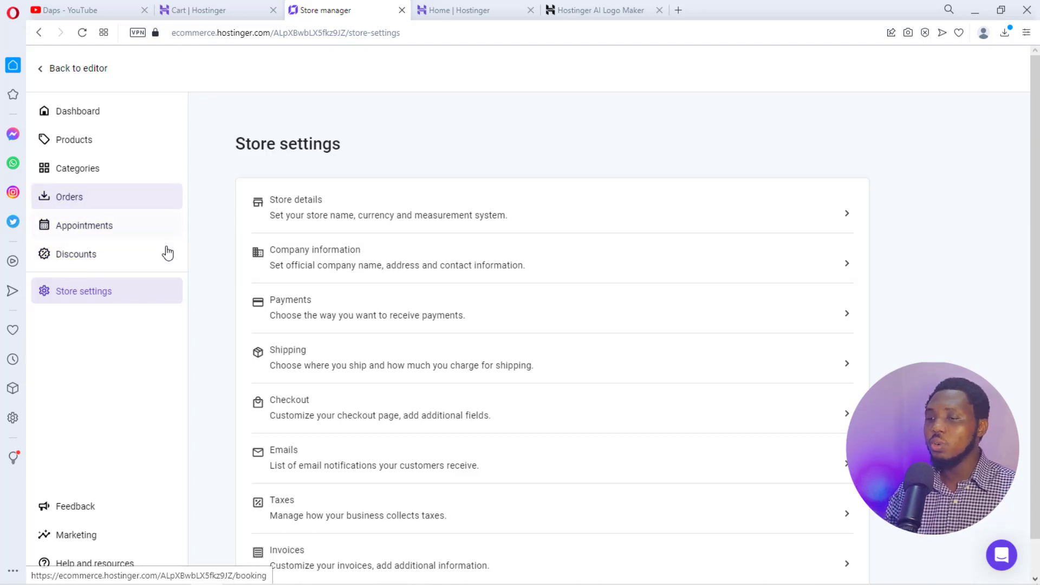
Return to the website editor and enable the shopping bag in the site header
{"action": "left_click", "coordinate": [76, 71]}
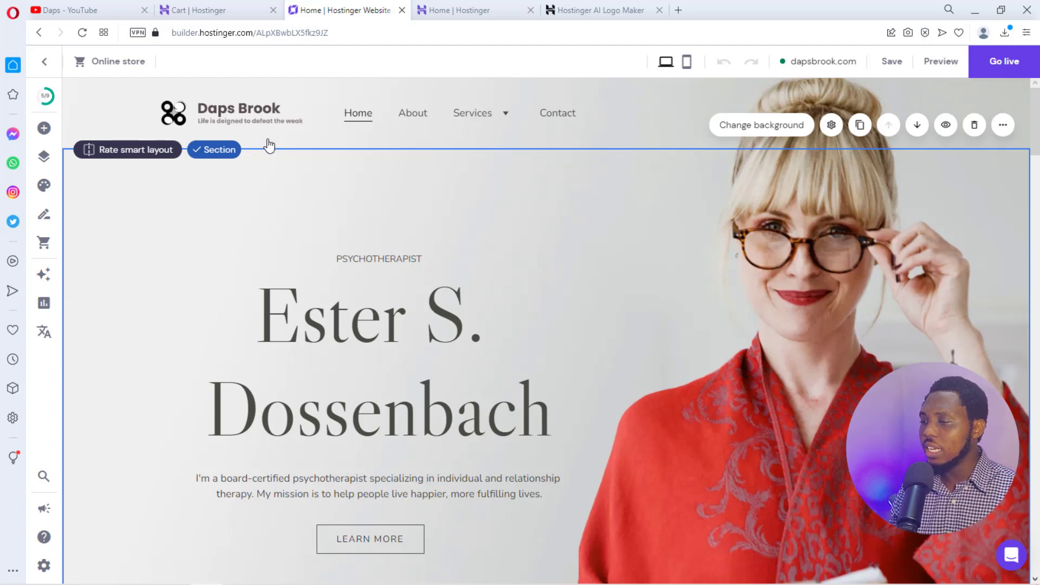
{"action": "left_click", "coordinate": [606, 120]}
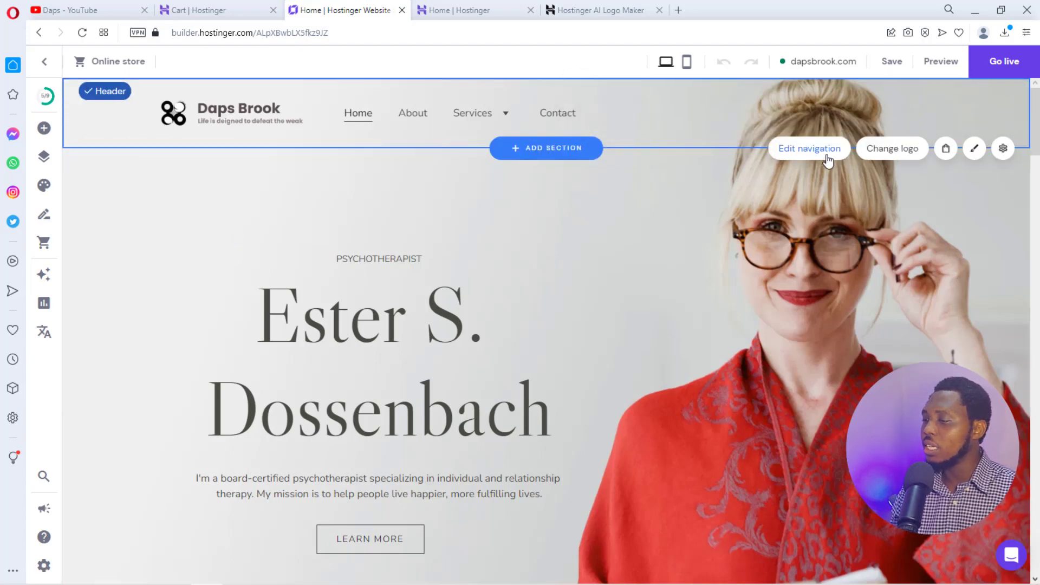
{"action": "left_click", "coordinate": [946, 154]}
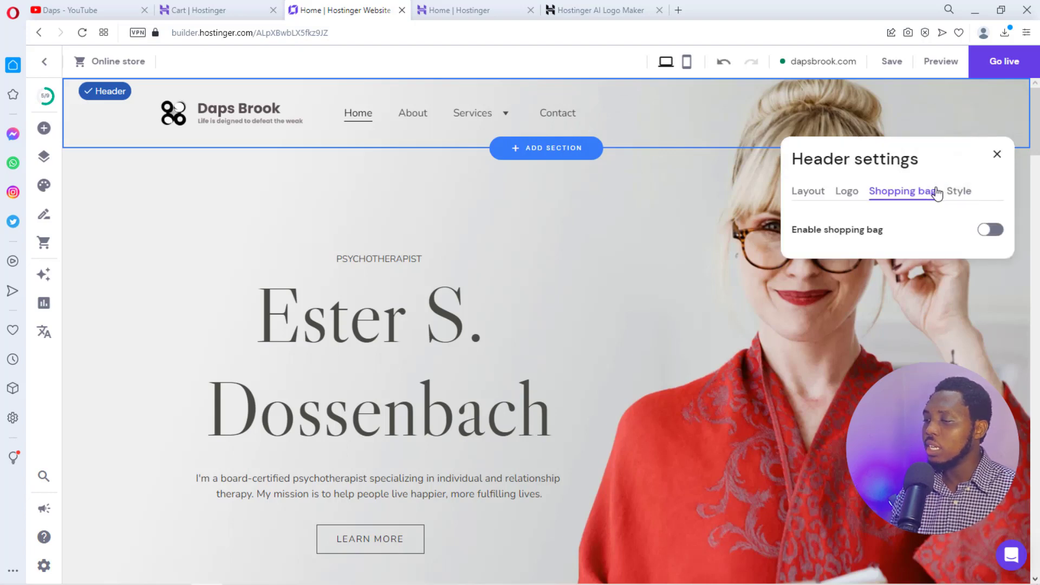
{"action": "left_click", "coordinate": [990, 229]}
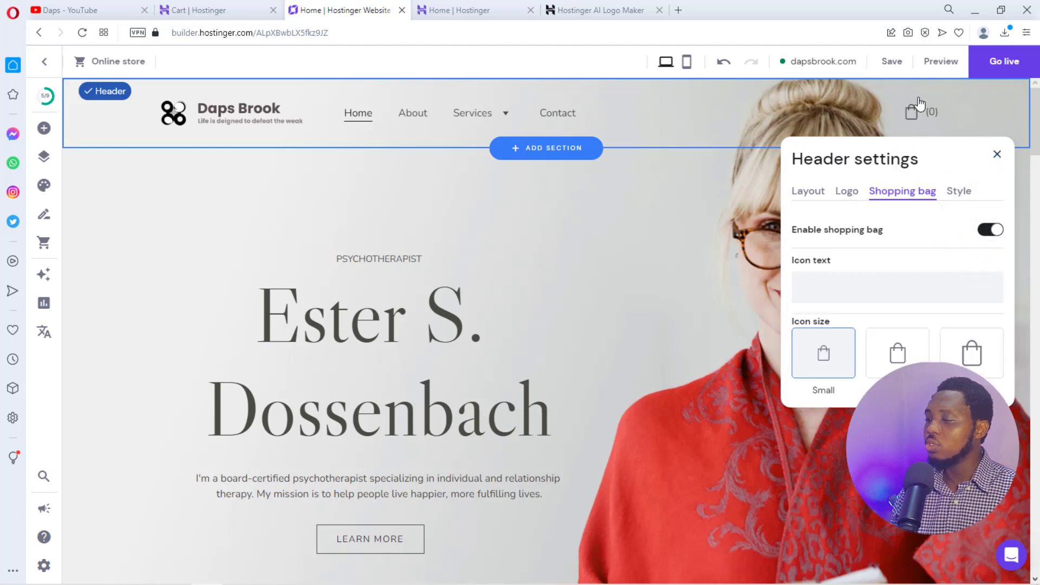
{"action": "left_click", "coordinate": [666, 227]}
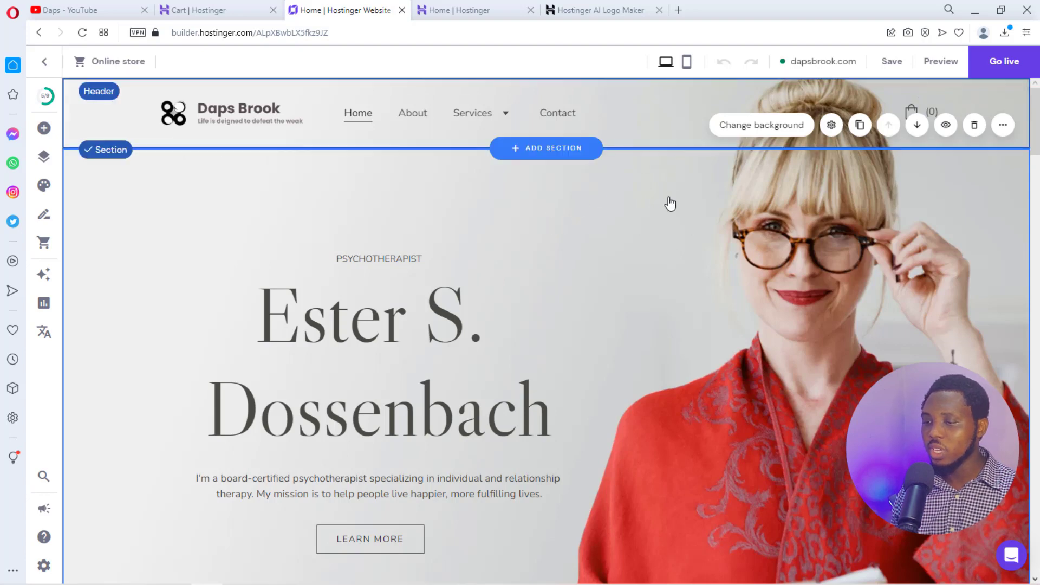
Start the home page's SEO setup with Daps Brook as the brand name and English as the website language
{"action": "left_click", "coordinate": [44, 302]}
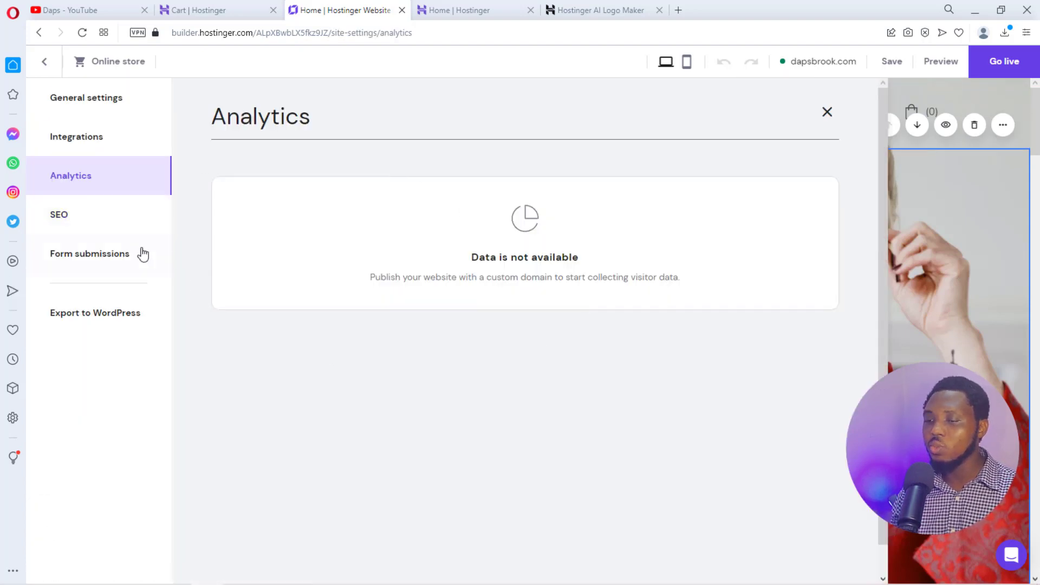
{"action": "left_click", "coordinate": [74, 222]}
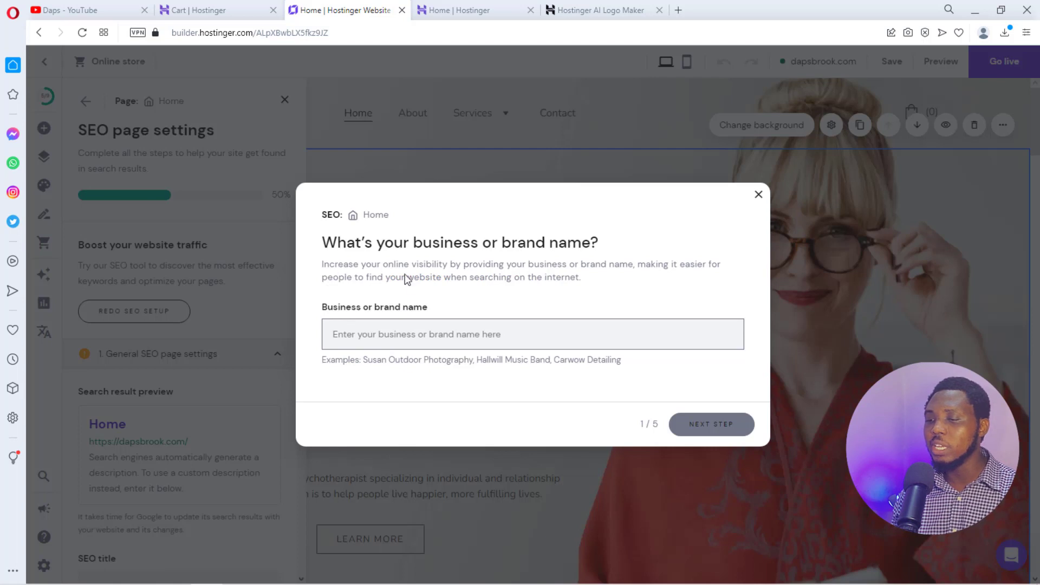
{"action": "type", "text": "Daps Brook"}
{"action": "left_click", "coordinate": [737, 426]}
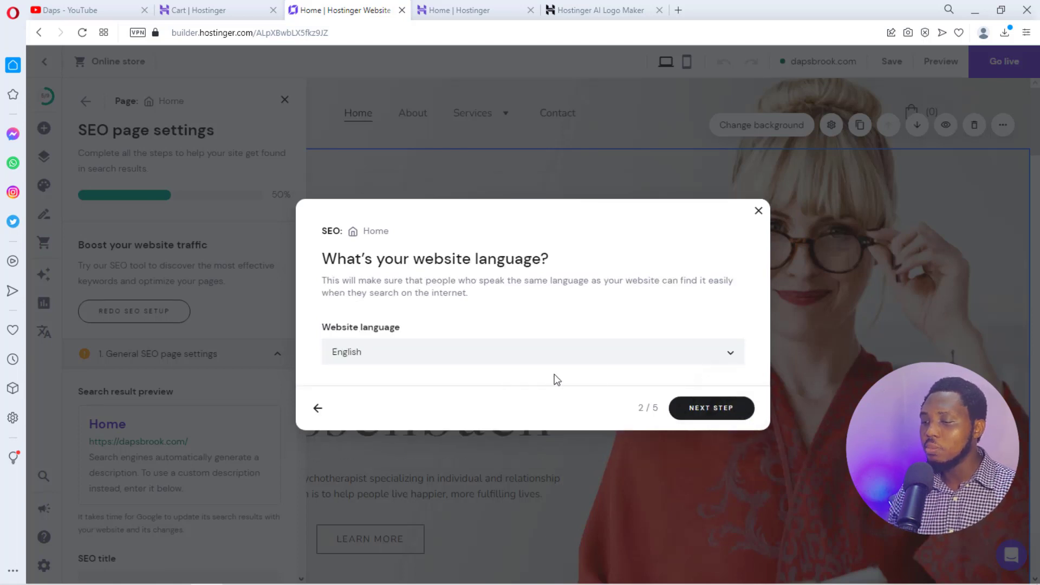
{"action": "left_click", "coordinate": [726, 409]}
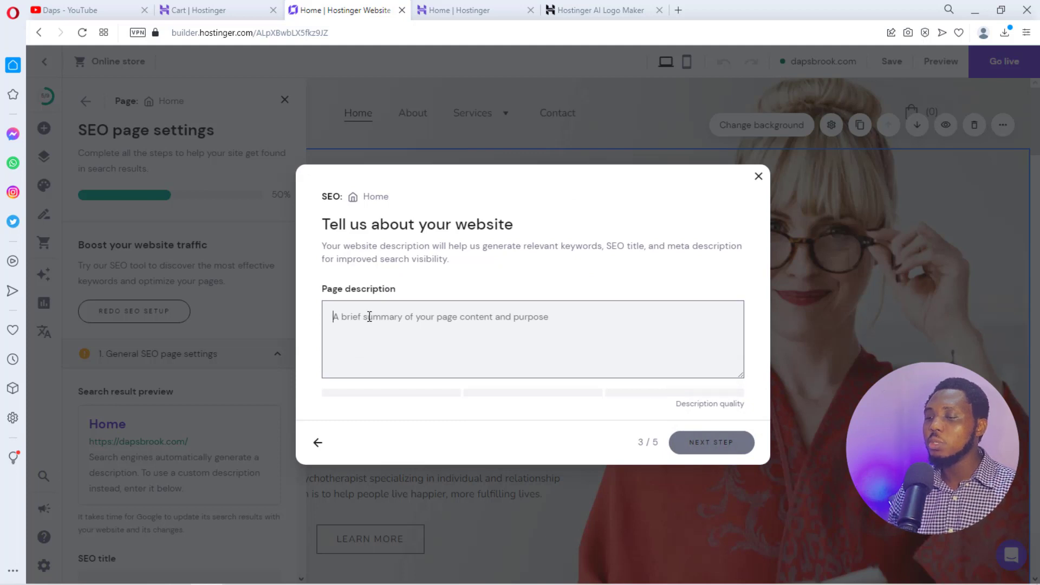
Describe the page as sharing experience and beliefs about life and living to motivate depressed people to keep fighting life's battles
{"action": "type", "text": "I share my experience and beliefs about life and living, this would help any depressed and need a dose of motivation to keep going and fighting life's battles."}
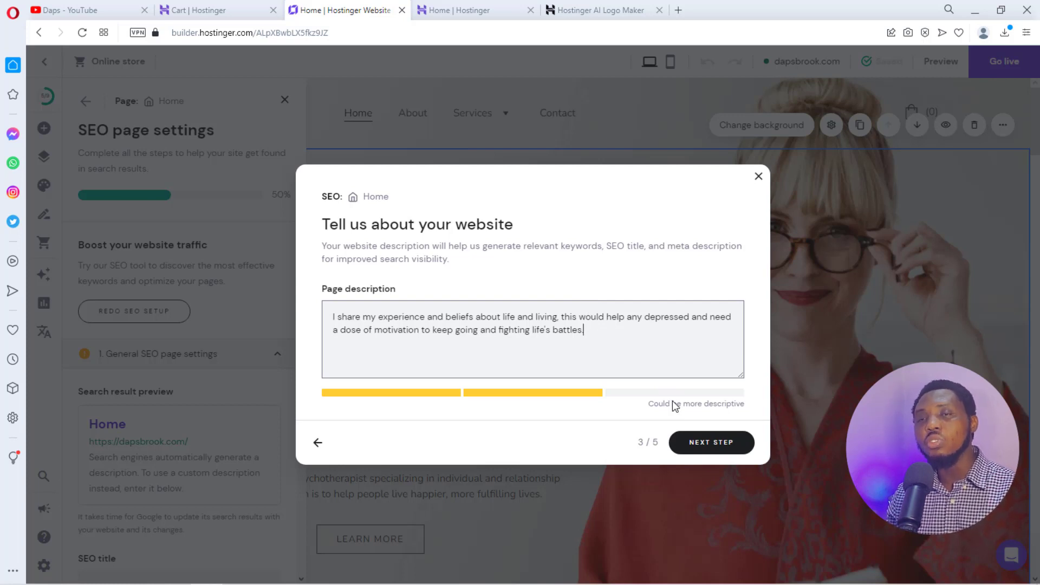
{"action": "left_click", "coordinate": [706, 437]}
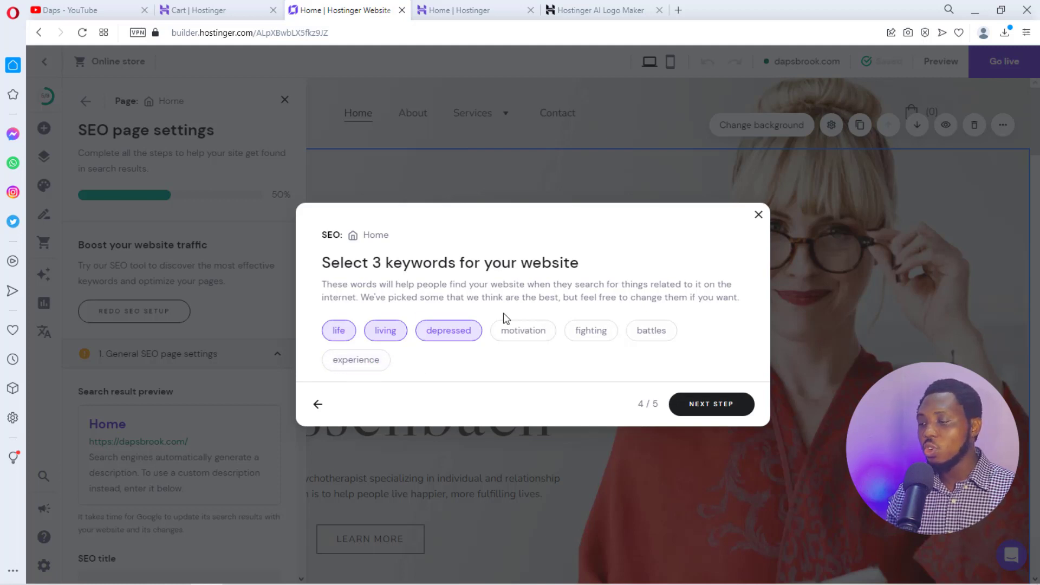
Keep the keywords life, living and depressed, accept the suggested SEO title and meta description, and finish the home page's SEO setup
{"action": "left_click", "coordinate": [704, 404]}
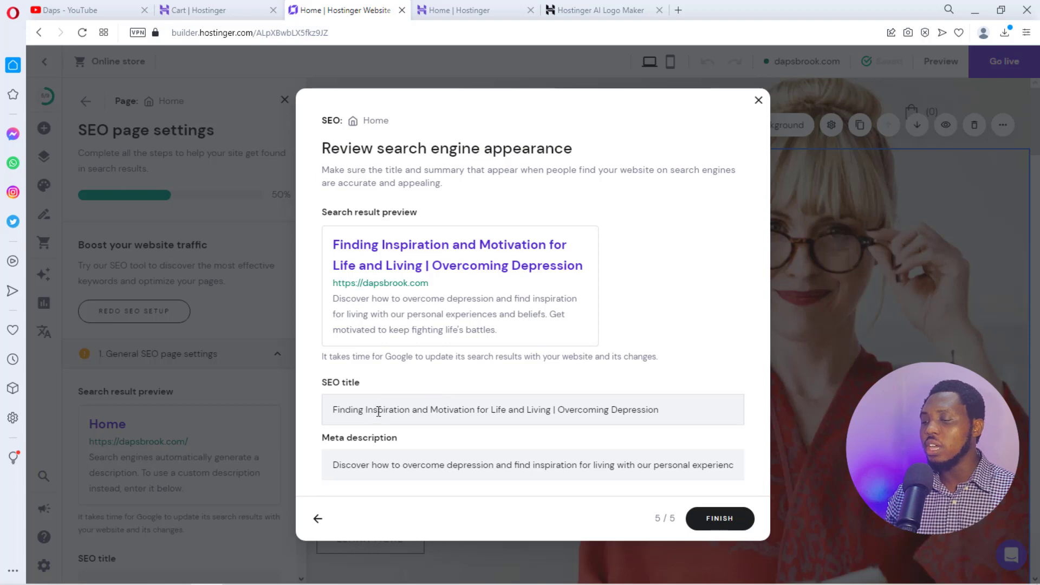
{"action": "left_click", "coordinate": [723, 521]}
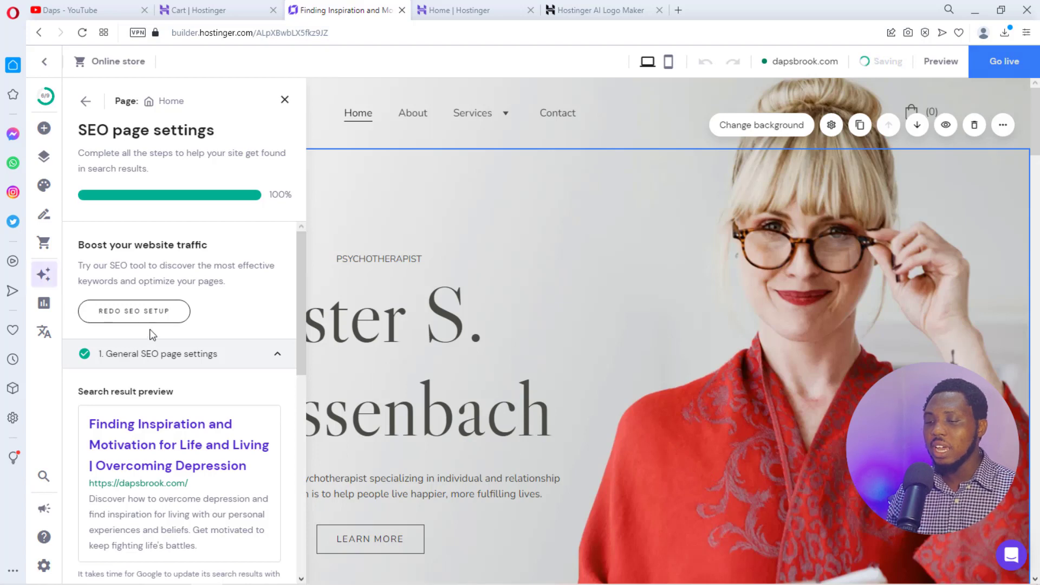
{"action": "scroll", "coordinate": [150, 336], "scroll_direction": "down", "scroll_amount": 3}
{"action": "scroll", "coordinate": [147, 341], "scroll_direction": "down", "scroll_amount": 3}
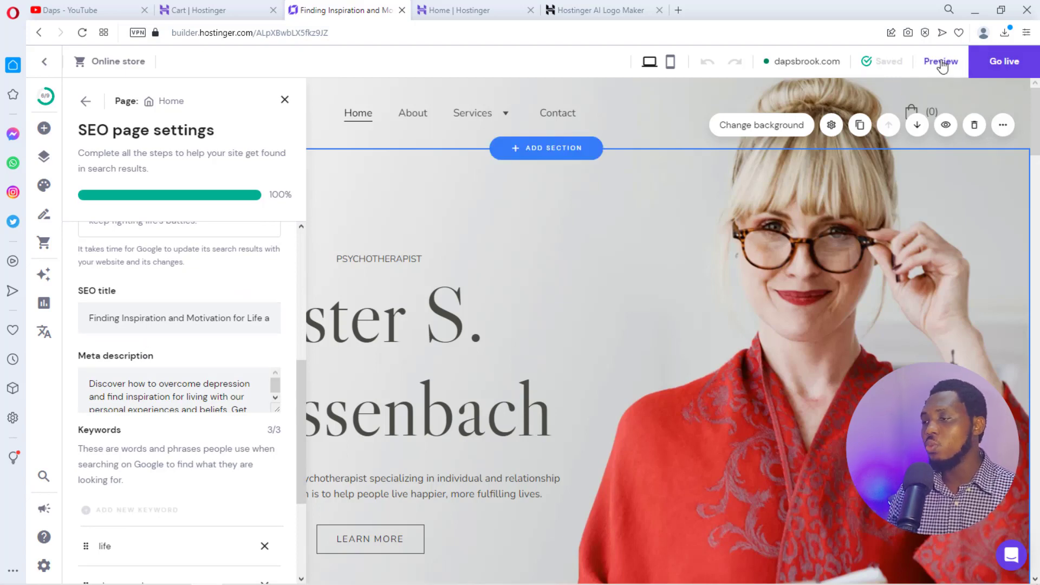
Publish the website without editing the mobile version, and open the live site
{"action": "left_click", "coordinate": [1005, 59]}
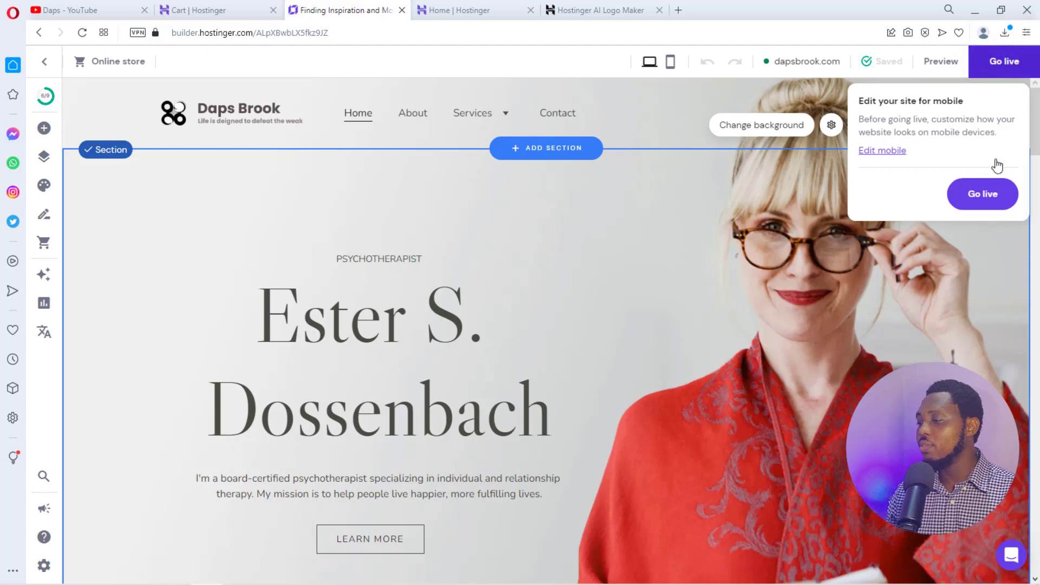
{"action": "left_click", "coordinate": [982, 195]}
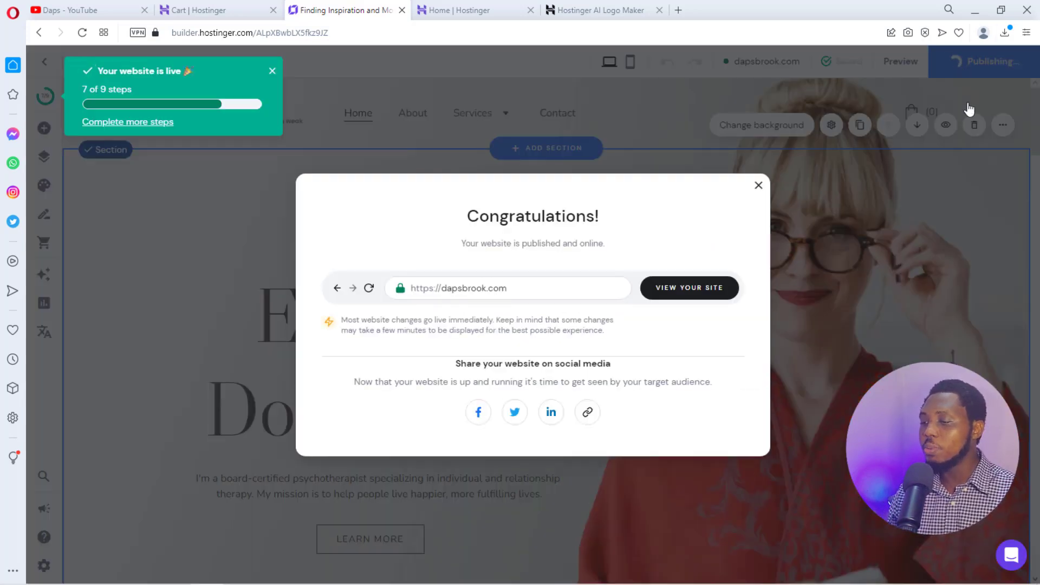
{"action": "left_click", "coordinate": [679, 292]}
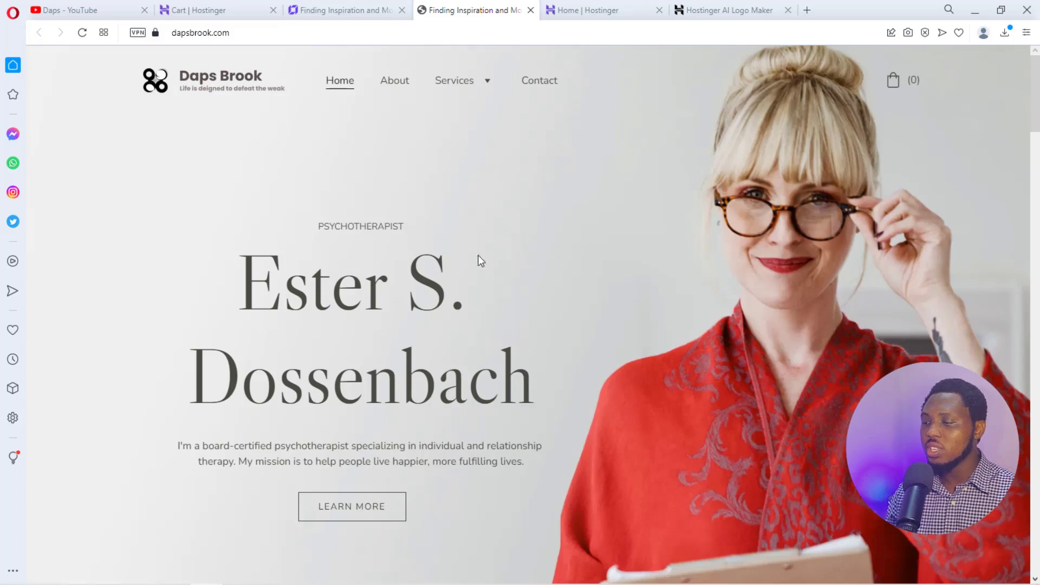
Look through the published home page from the header down to the footer
{"action": "scroll", "coordinate": [580, 226], "scroll_direction": "down", "scroll_amount": 20}
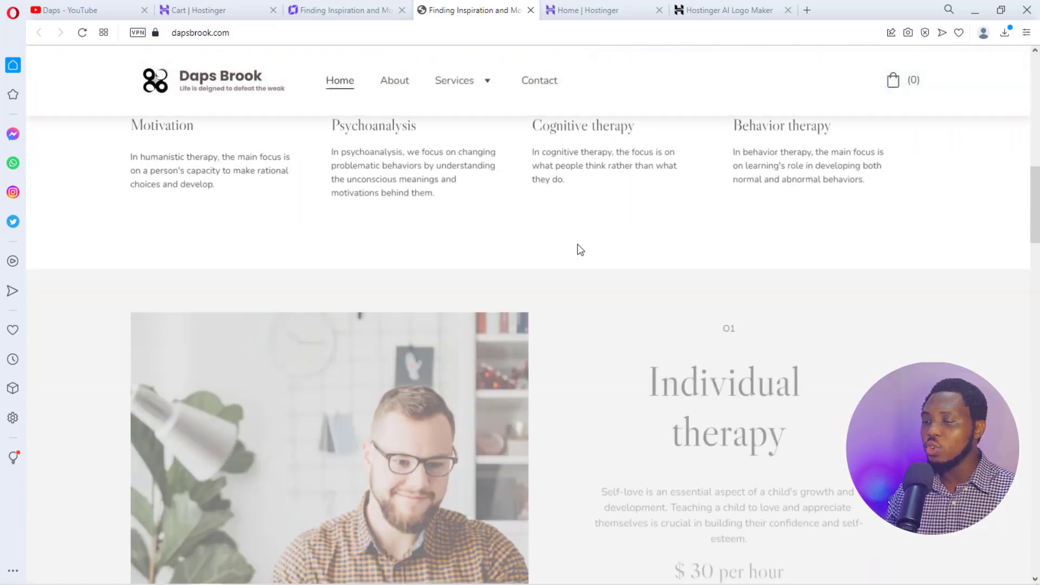
{"action": "scroll", "coordinate": [577, 244], "scroll_direction": "down", "scroll_amount": 20}
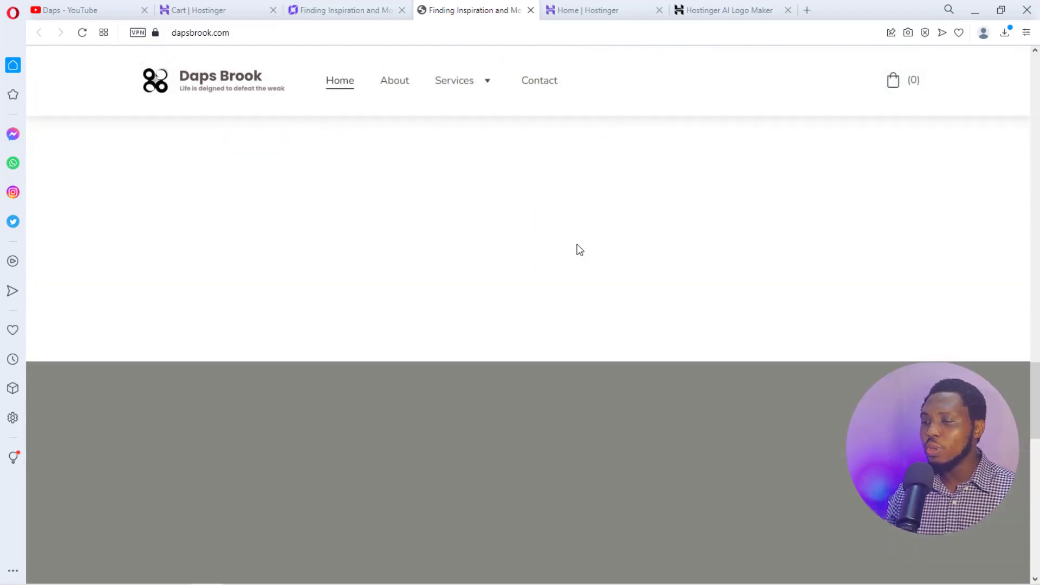
{"action": "scroll", "coordinate": [577, 249], "scroll_direction": "down", "scroll_amount": 4}
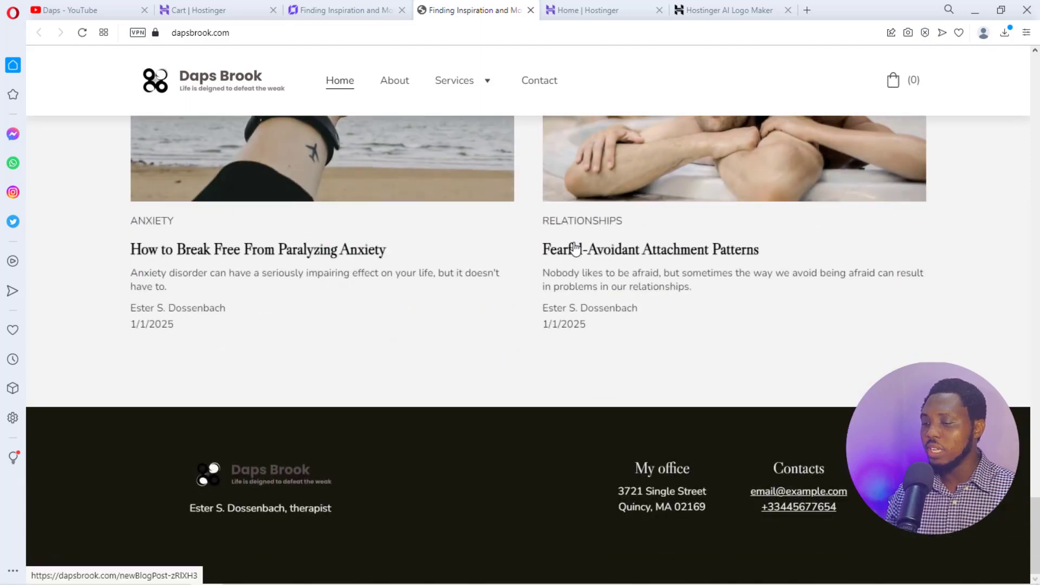
{"action": "scroll", "coordinate": [574, 247], "scroll_direction": "up", "scroll_amount": 10}
{"action": "scroll", "coordinate": [573, 246], "scroll_direction": "up", "scroll_amount": 20}
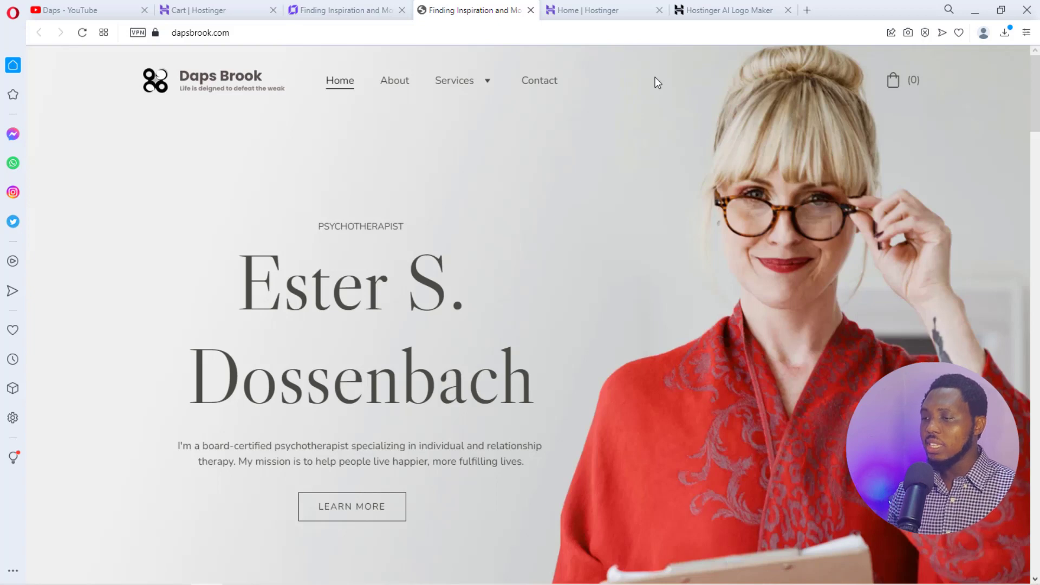
Switch back to the website builder and add a Blog page to the main navigation
{"action": "left_click", "coordinate": [333, 3]}
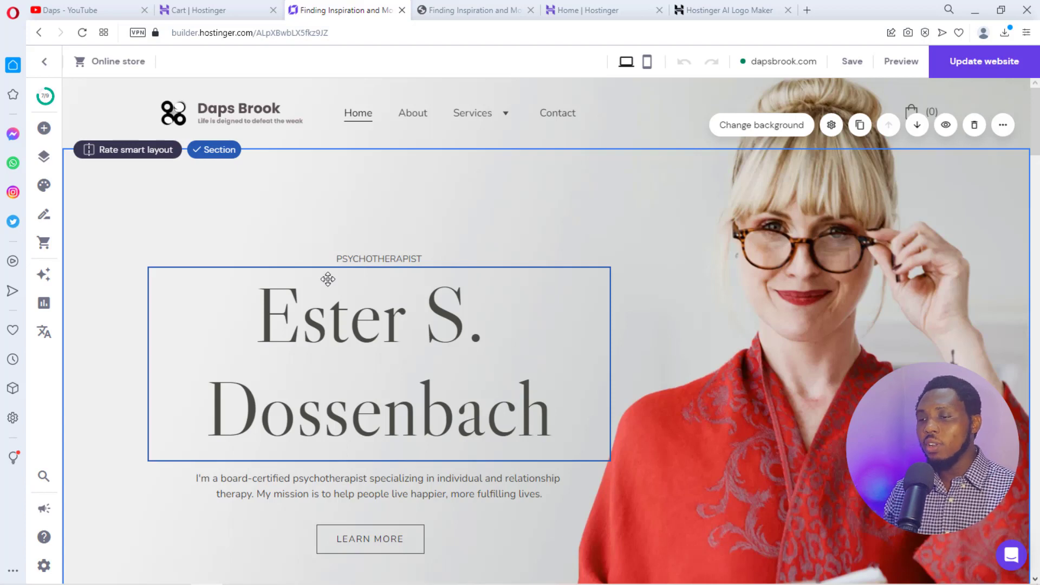
{"action": "left_click", "coordinate": [45, 160]}
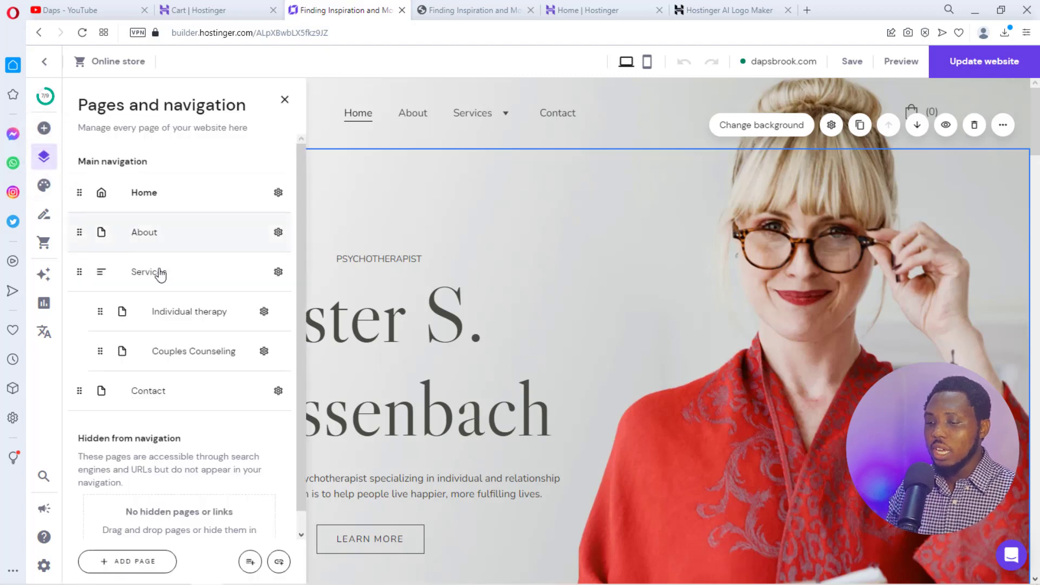
{"action": "scroll", "coordinate": [194, 388], "scroll_direction": "down", "scroll_amount": 1}
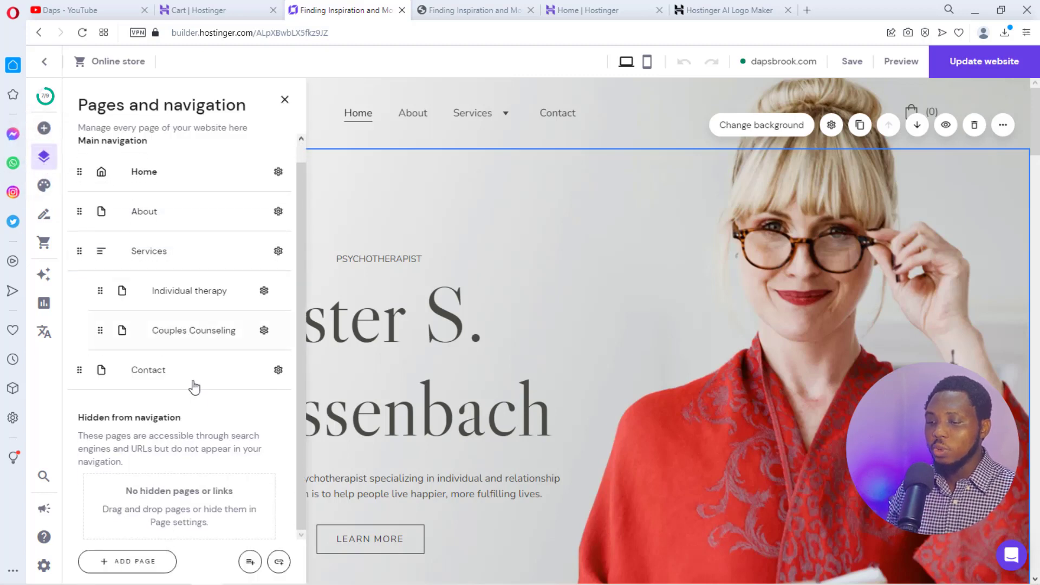
{"action": "left_click", "coordinate": [129, 563]}
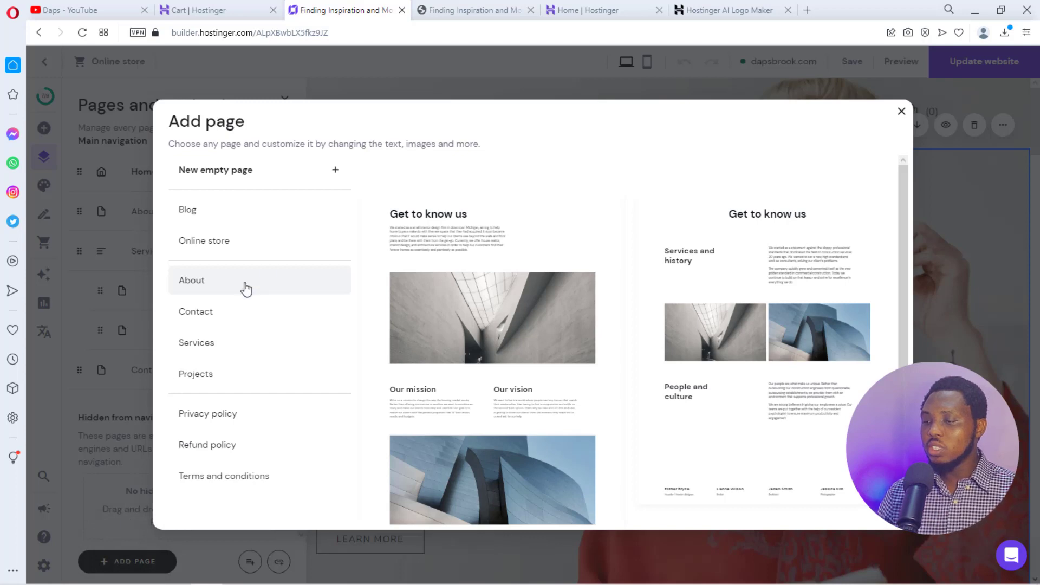
{"action": "left_click", "coordinate": [185, 211]}
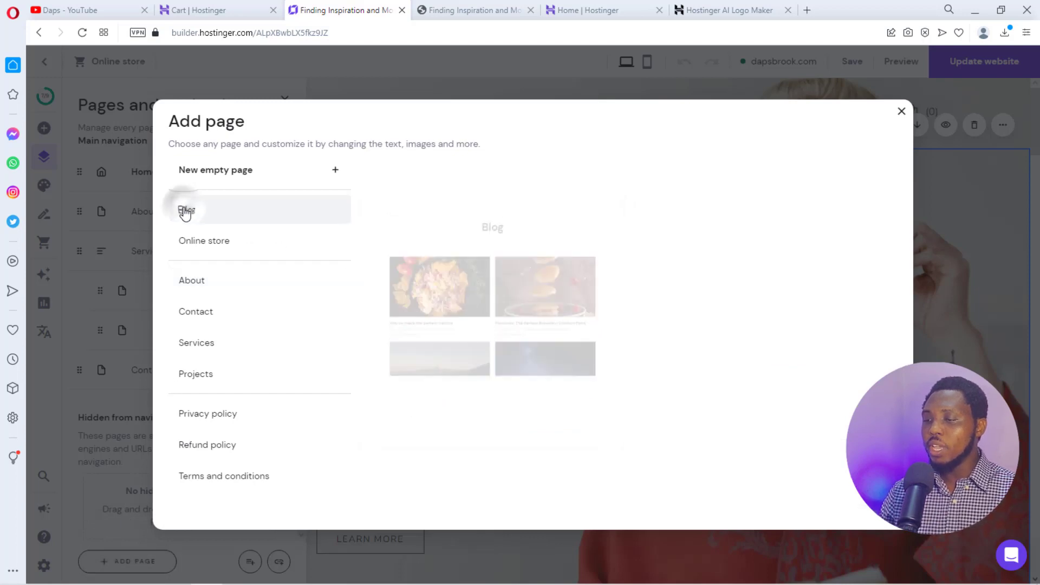
{"action": "left_click", "coordinate": [214, 170]}
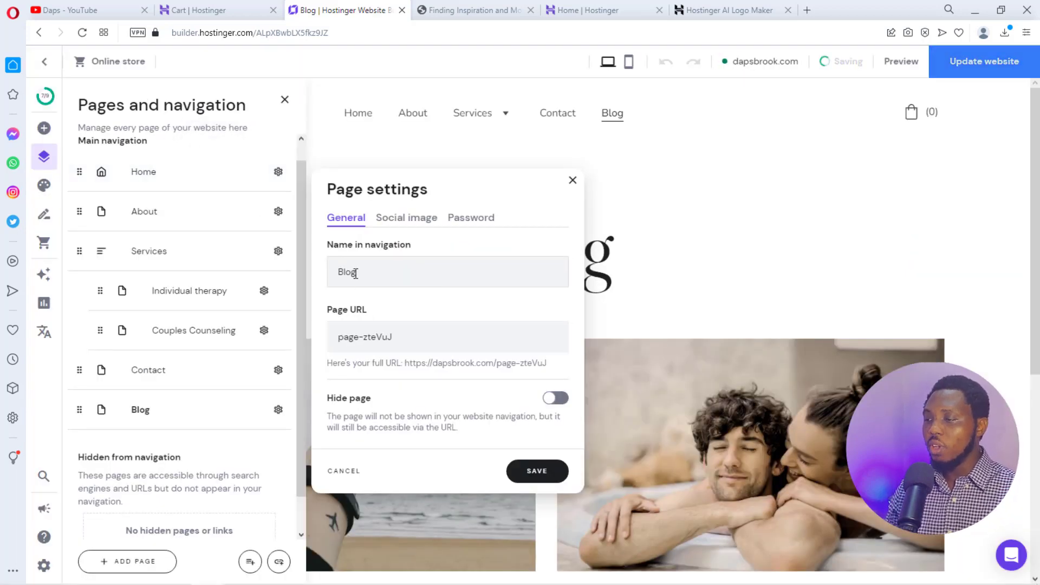
Set the new Blog page's URL to blog and save its page settings
{"action": "left_click_drag", "start_coordinate": [415, 331], "coordinate": [313, 342]}
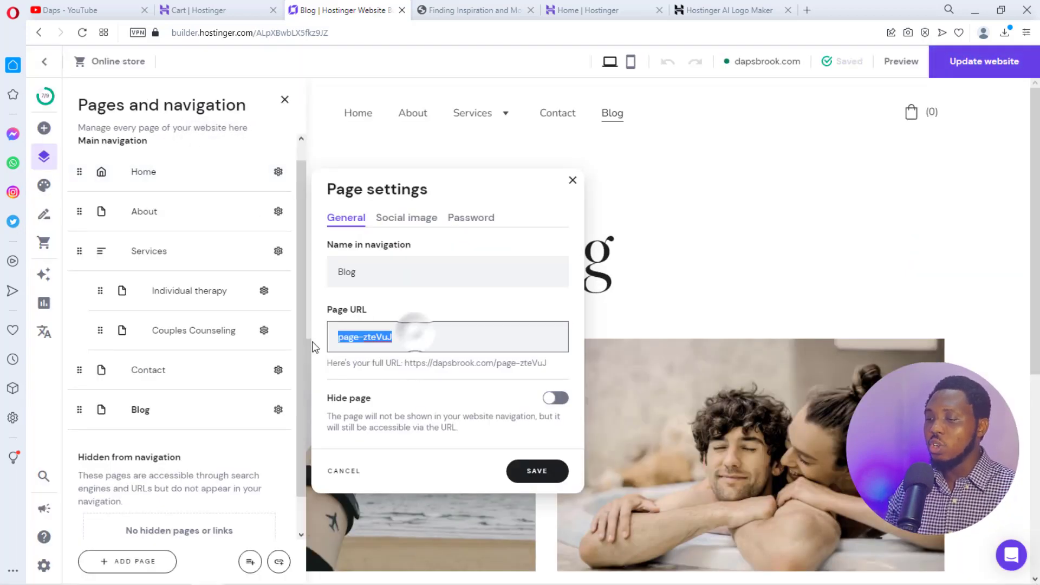
{"action": "type", "text": "bl"}
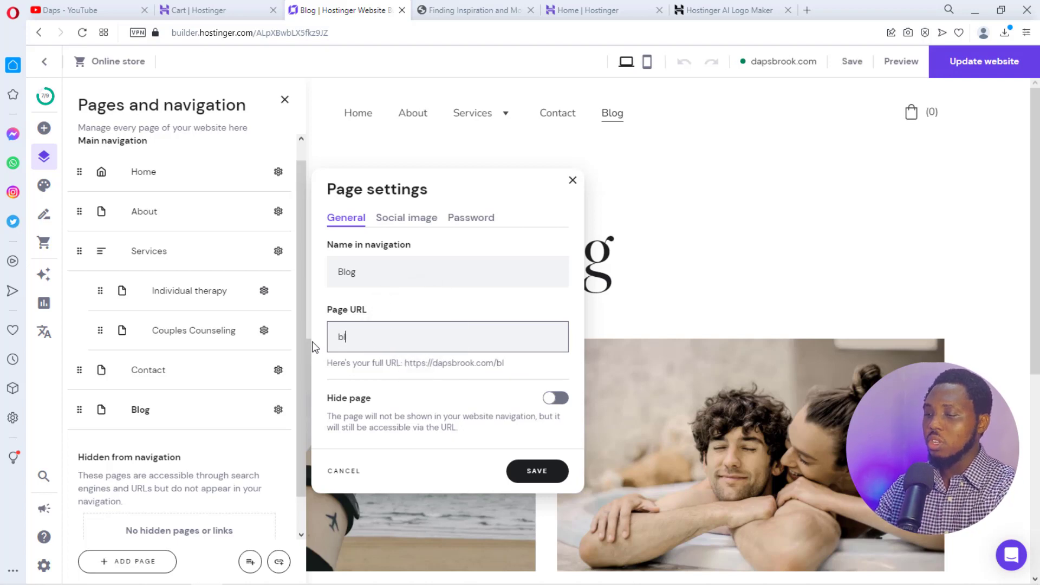
{"action": "type", "text": "og"}
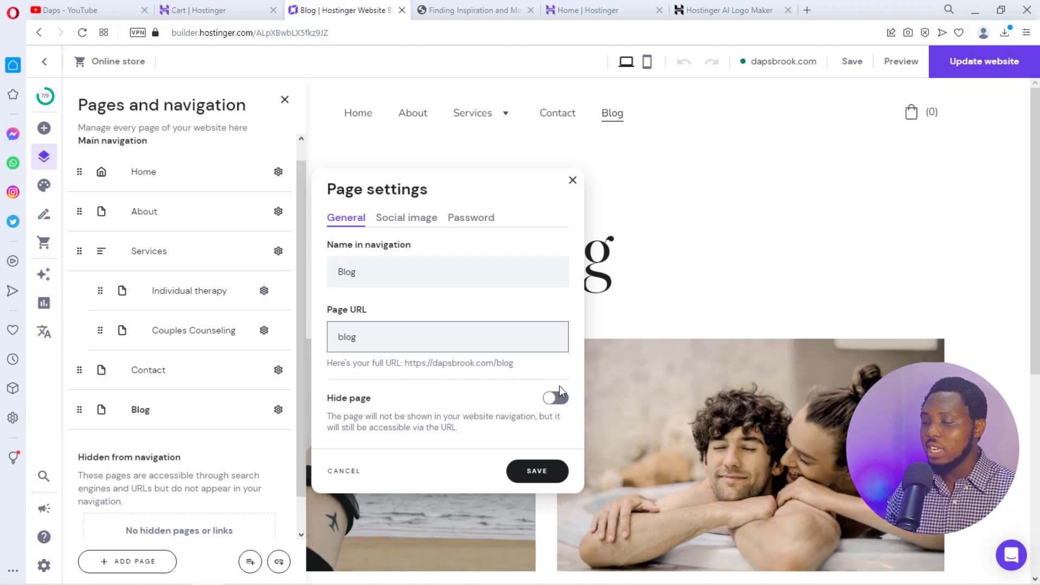
{"action": "left_click", "coordinate": [537, 471]}
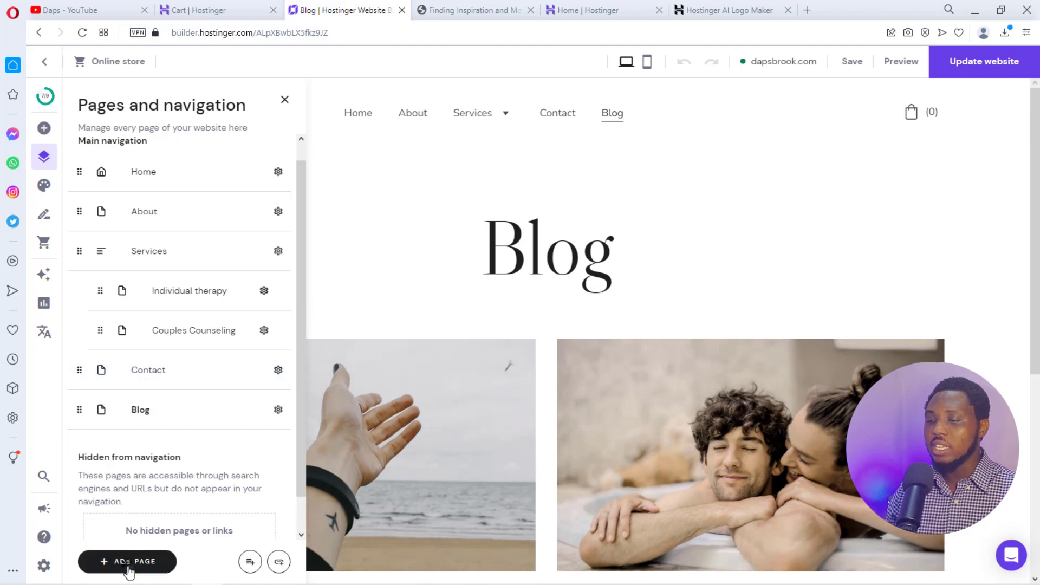
Add a product list page from the online store templates, name it Store in the navigation, and save its settings
{"action": "left_click", "coordinate": [134, 558]}
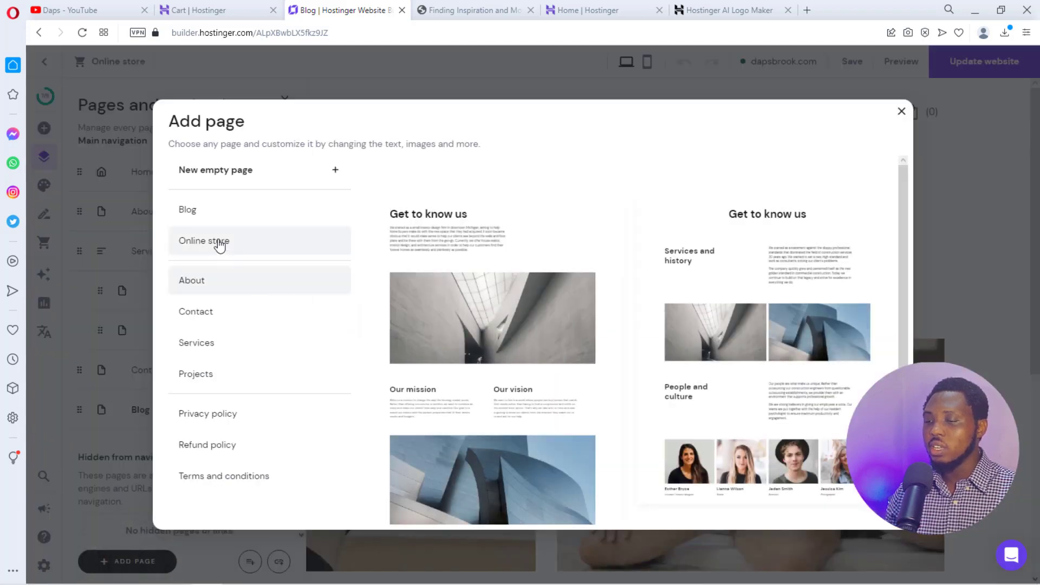
{"action": "left_click", "coordinate": [204, 241]}
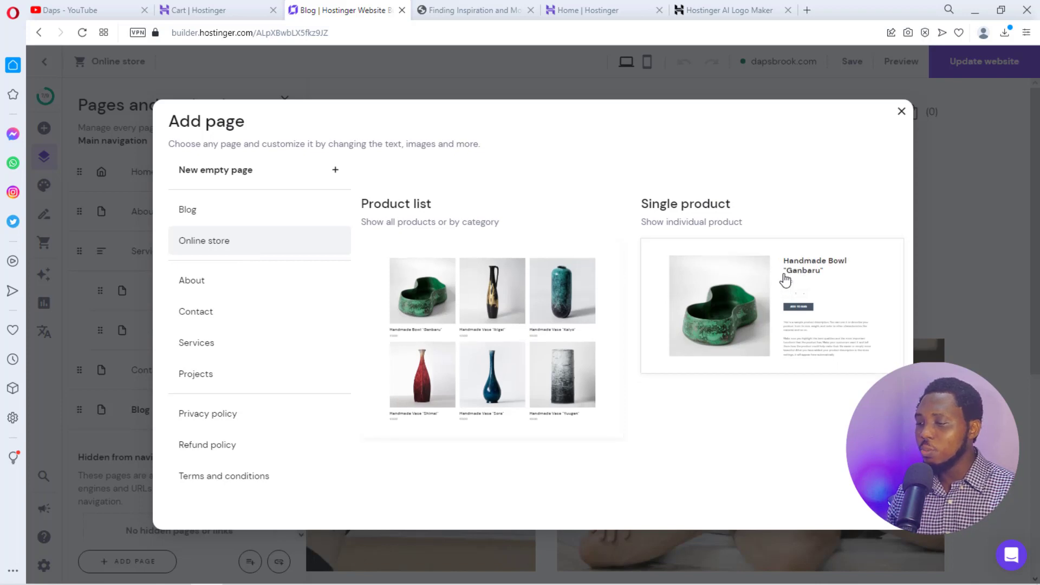
{"action": "left_click", "coordinate": [478, 307]}
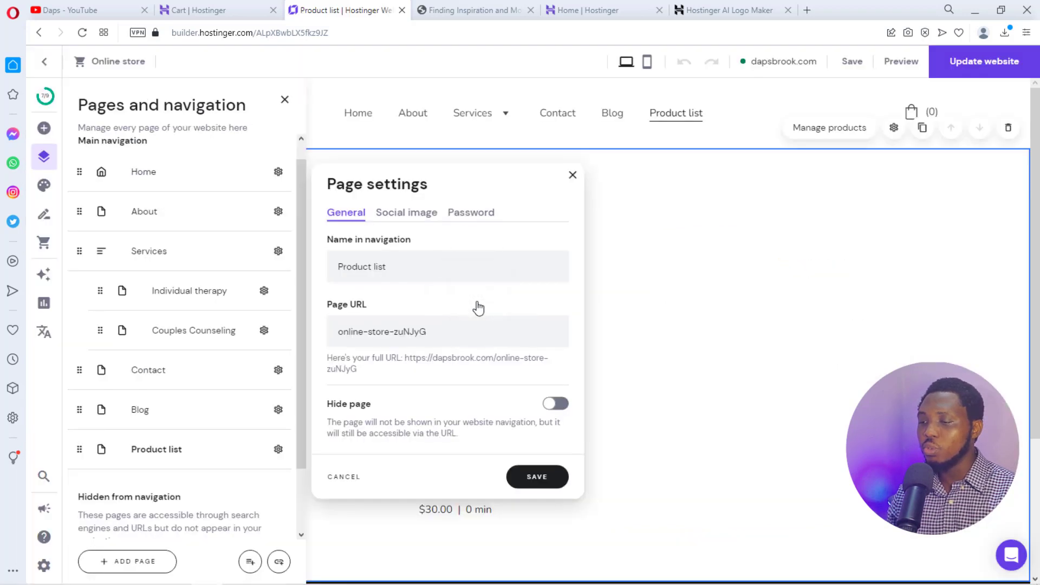
{"action": "left_click_drag", "start_coordinate": [414, 269], "coordinate": [338, 255]}
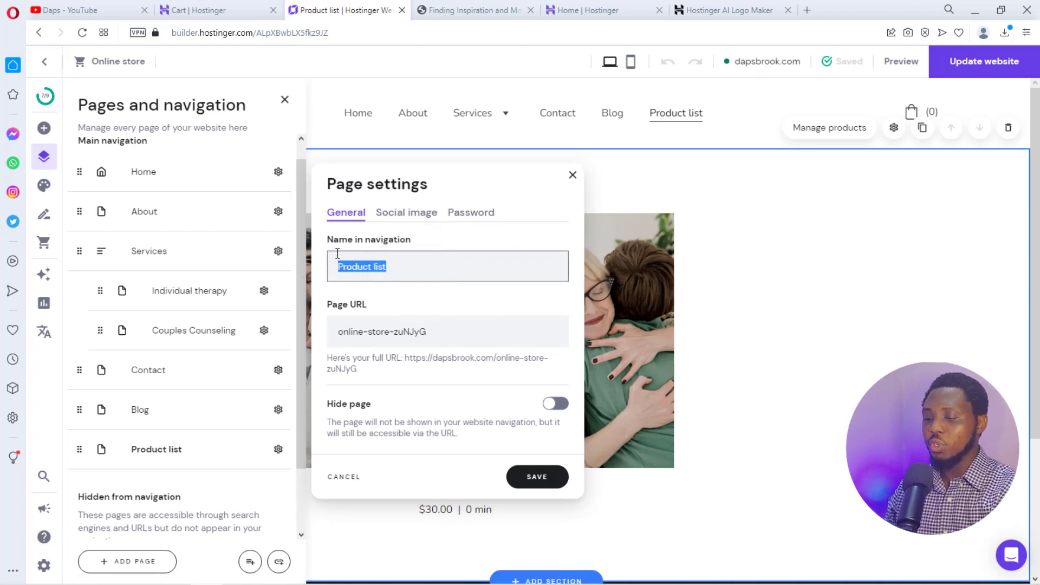
{"action": "type", "text": "S"}
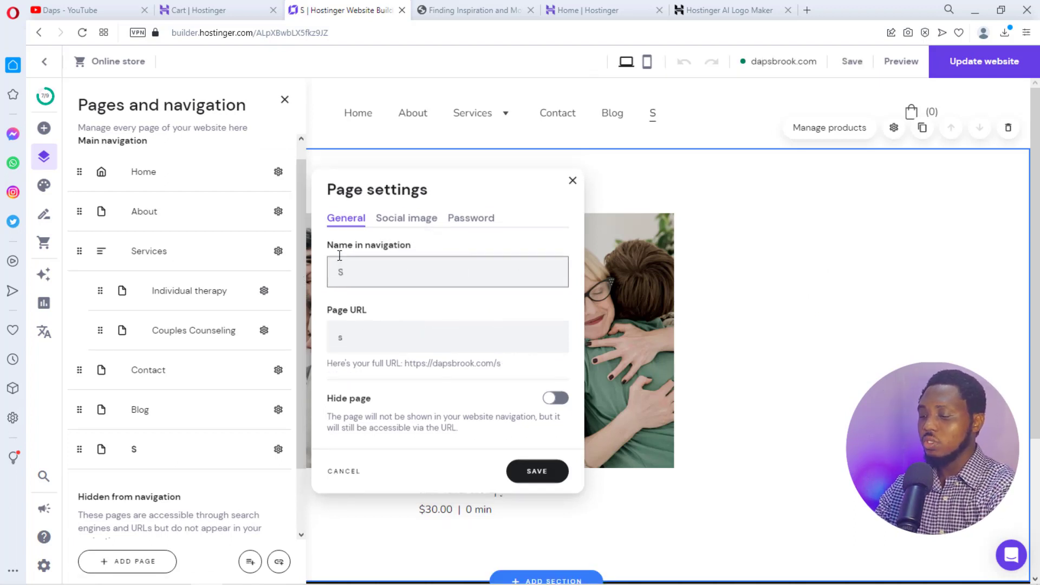
{"action": "type", "text": "tore"}
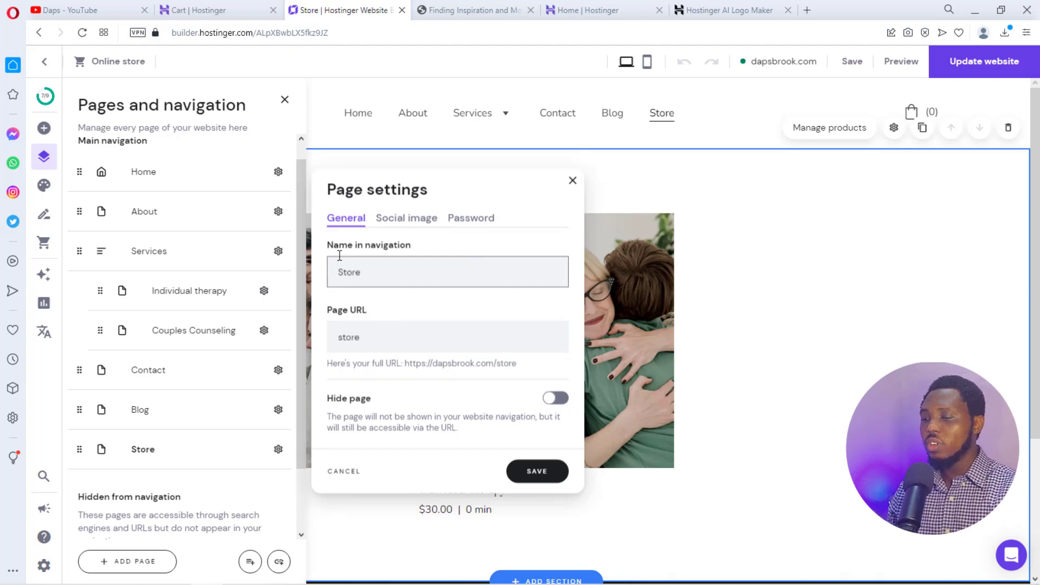
{"action": "left_click", "coordinate": [540, 471]}
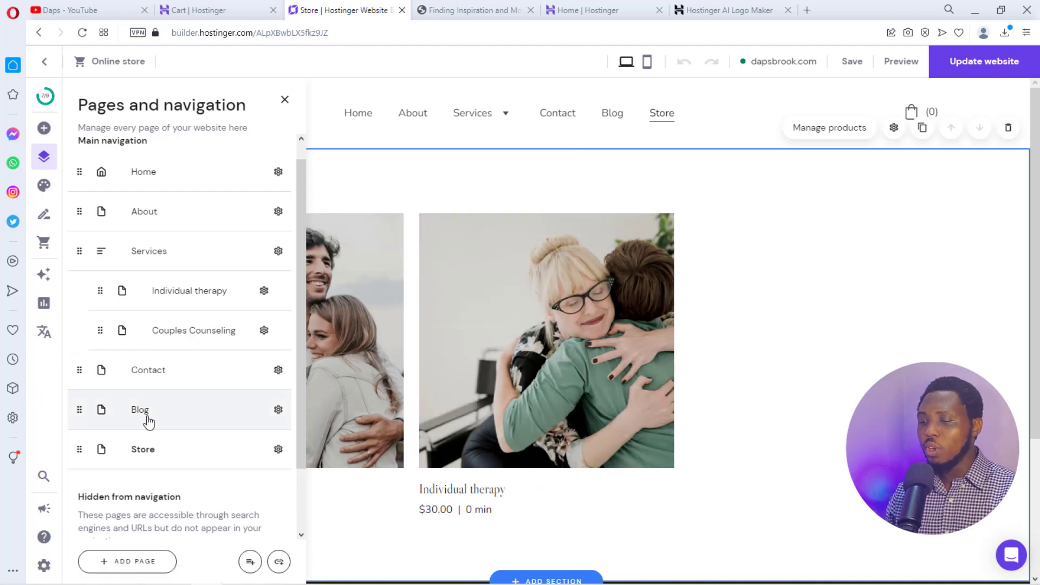
{"action": "left_click", "coordinate": [142, 564]}
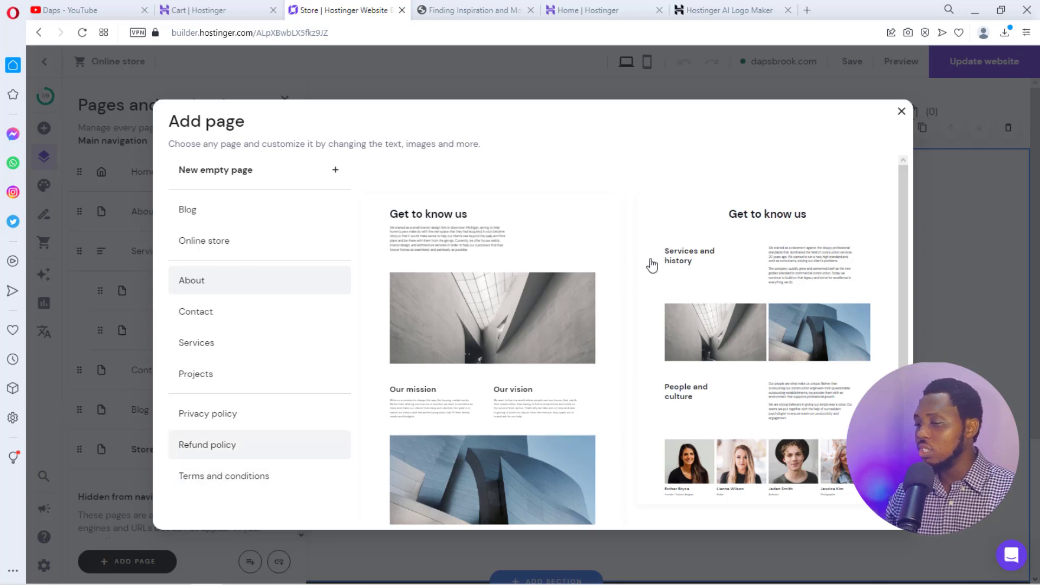
{"action": "left_click", "coordinate": [901, 111]}
{"action": "scroll", "coordinate": [906, 246], "scroll_direction": "down", "scroll_amount": 3}
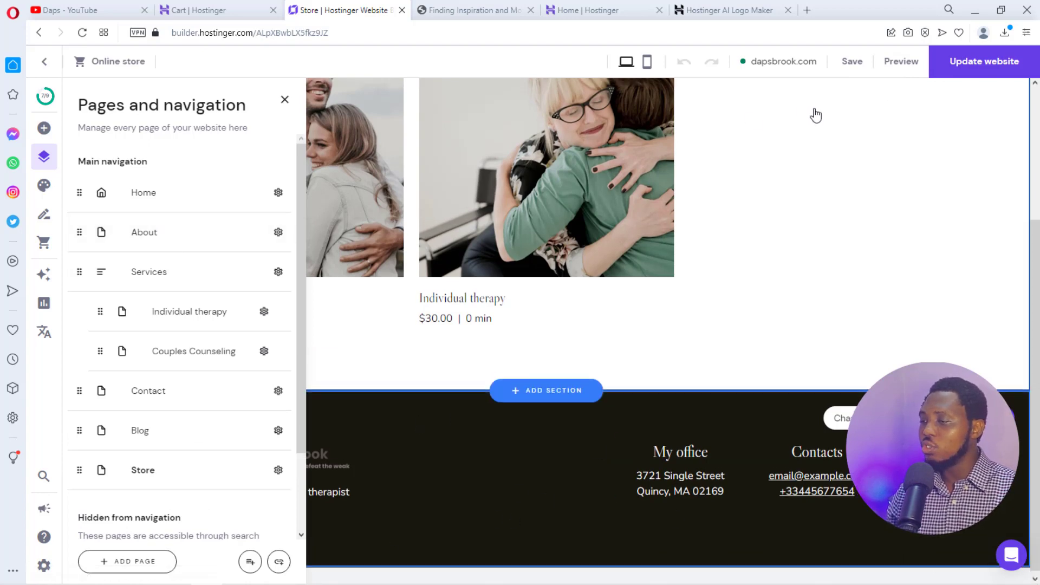
{"action": "scroll", "coordinate": [813, 111], "scroll_direction": "up", "scroll_amount": 4}
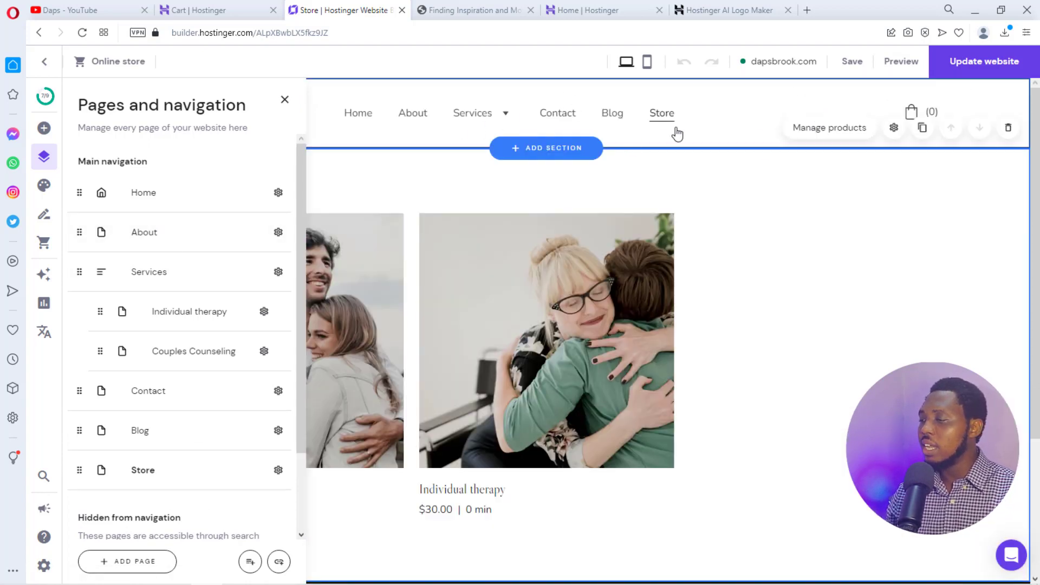
Publish the website changes and reload the live site
{"action": "left_click", "coordinate": [972, 62]}
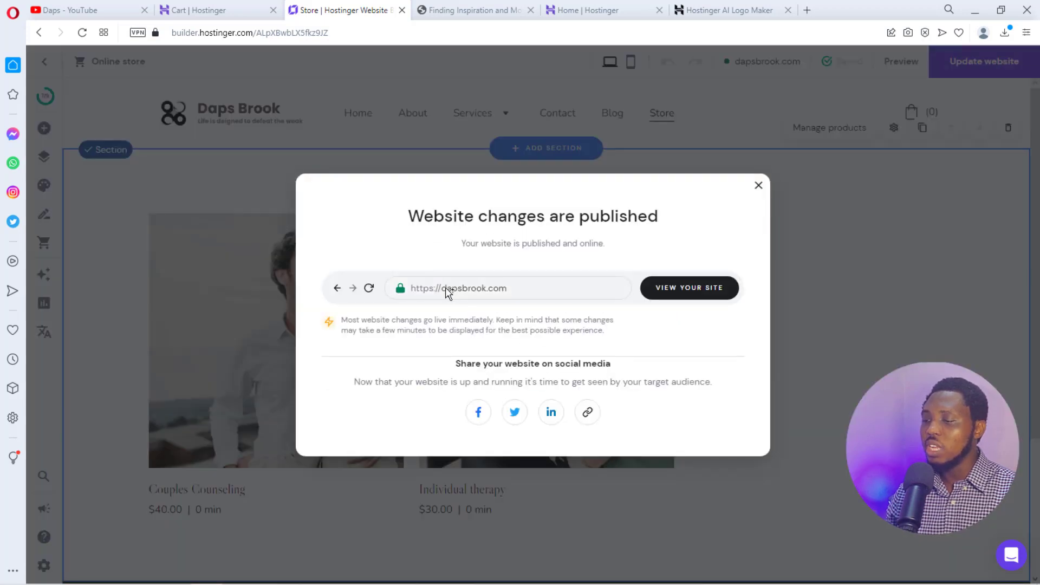
{"action": "left_click", "coordinate": [488, 12]}
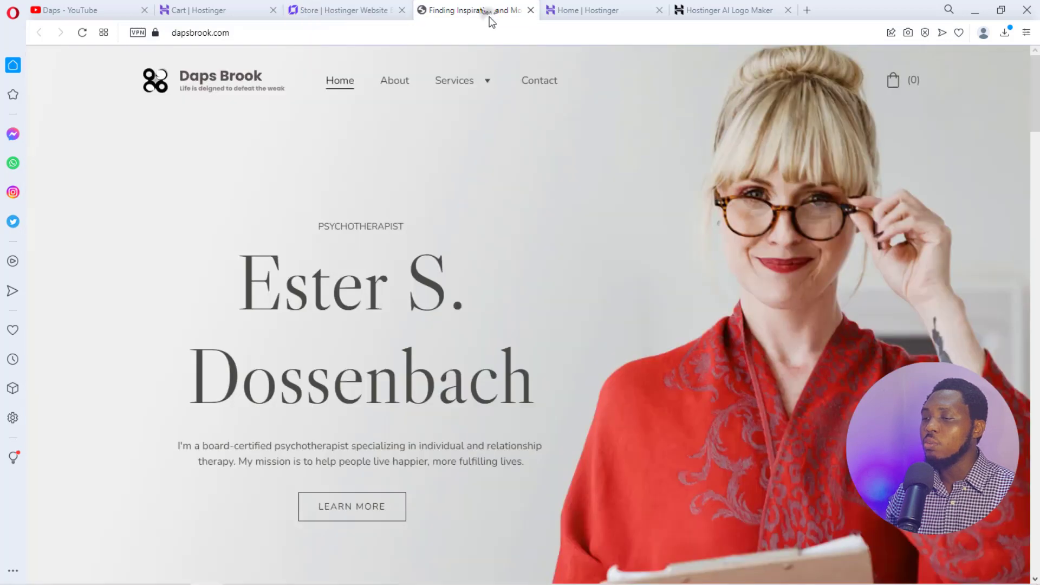
{"action": "left_click", "coordinate": [82, 32]}
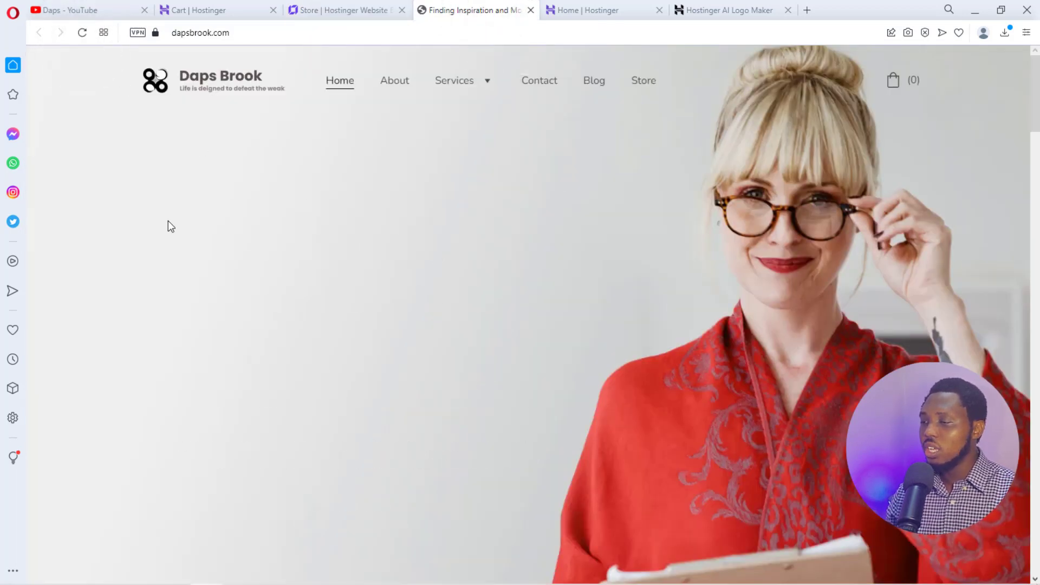
Look through the published Blog page down to its footer, and return to the live home page
{"action": "left_click", "coordinate": [594, 84]}
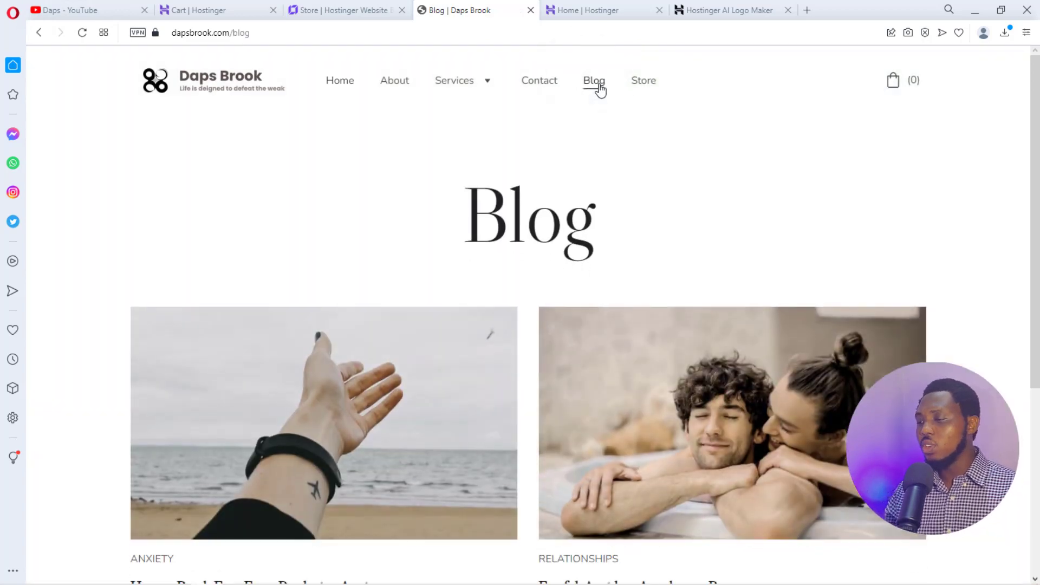
{"action": "scroll", "coordinate": [726, 361], "scroll_direction": "down", "scroll_amount": 5}
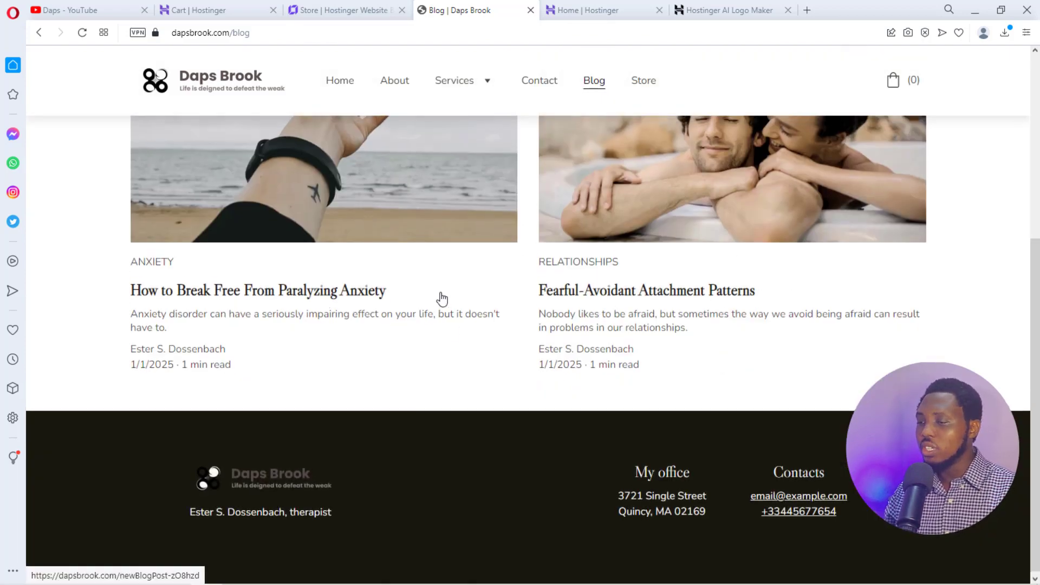
{"action": "scroll", "coordinate": [438, 297], "scroll_direction": "up", "scroll_amount": 5}
{"action": "left_click", "coordinate": [339, 80]}
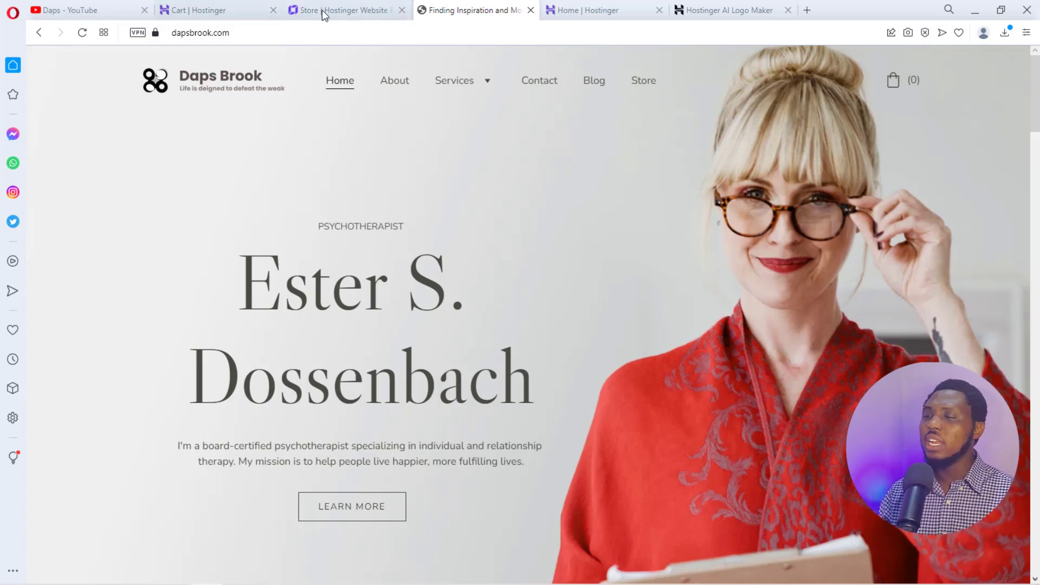
Return to the website builder, dismiss the publishing notice, and export the site's content to WordPress
{"action": "left_click", "coordinate": [367, 12]}
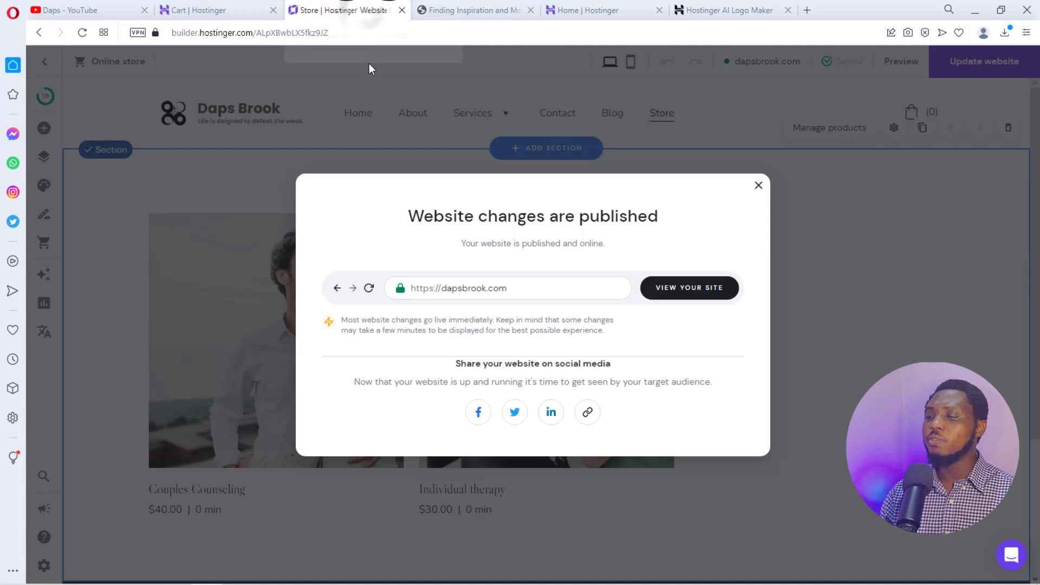
{"action": "left_click", "coordinate": [758, 185]}
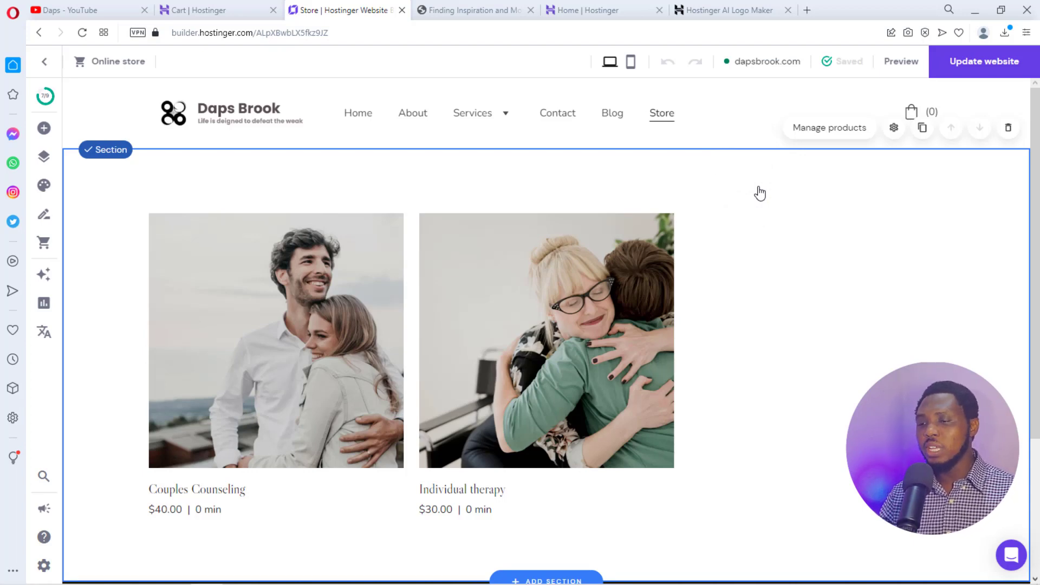
{"action": "left_click", "coordinate": [44, 565]}
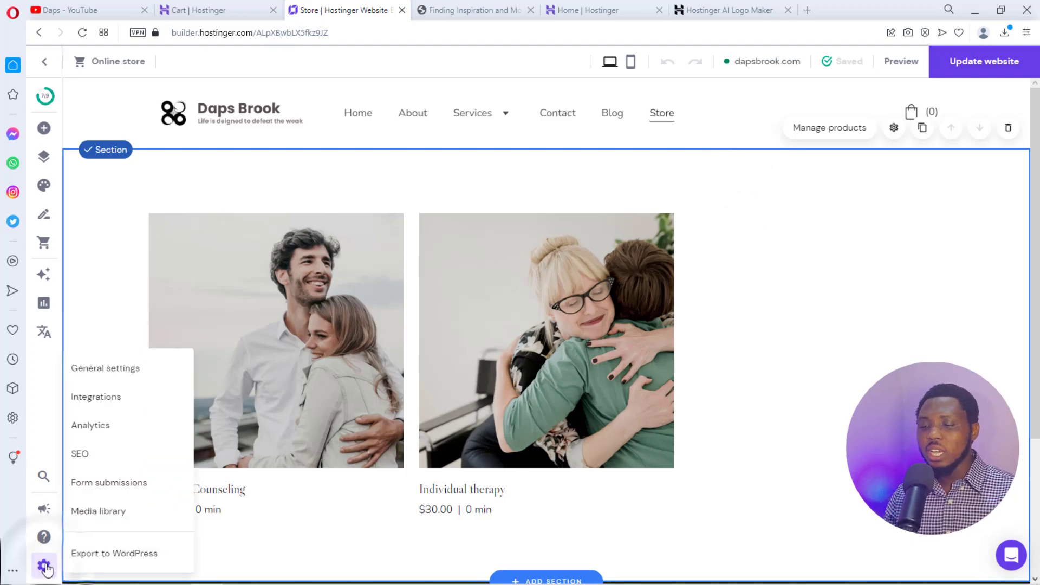
{"action": "left_click", "coordinate": [100, 554]}
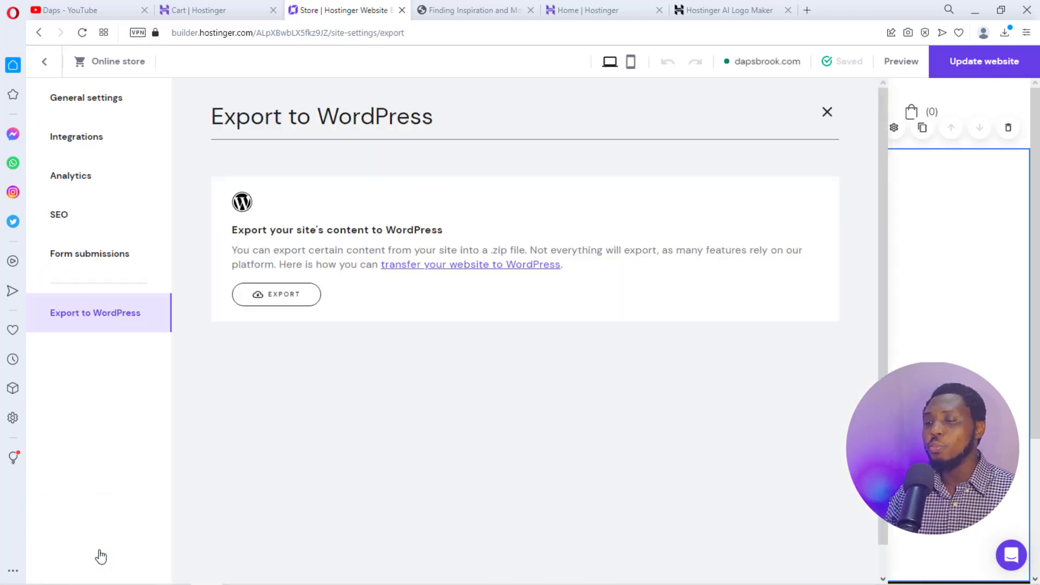
{"action": "left_click", "coordinate": [287, 296]}
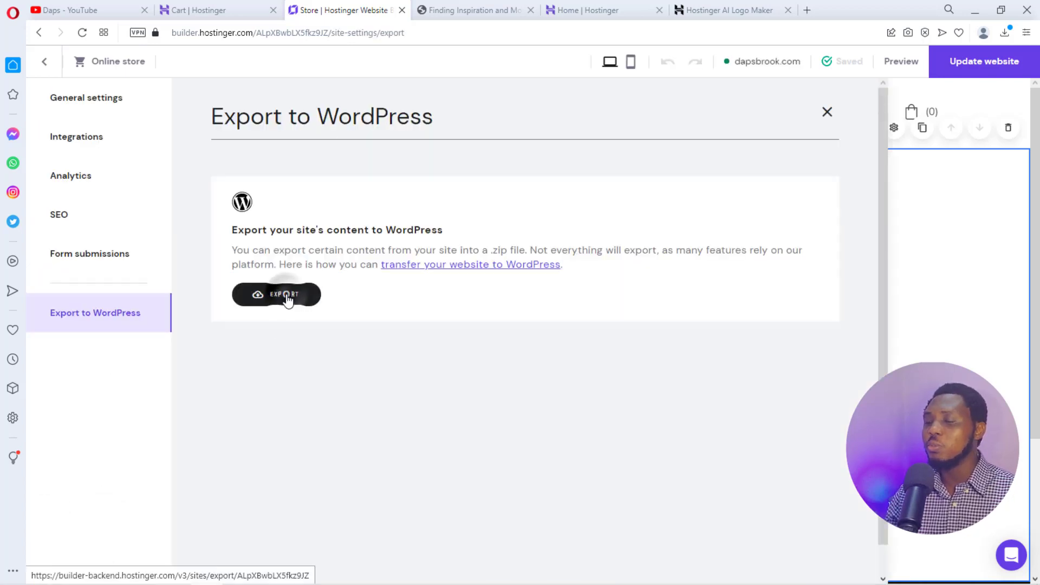